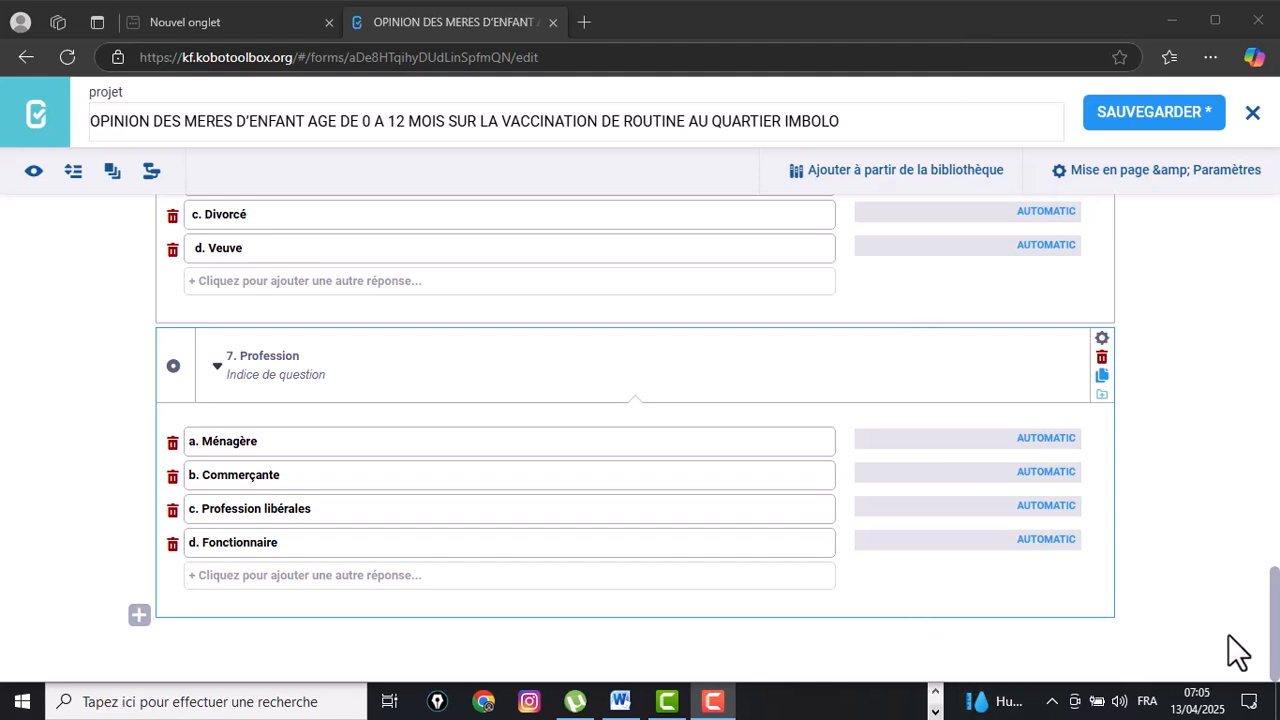
drag(1277, 640, 1270, 240)
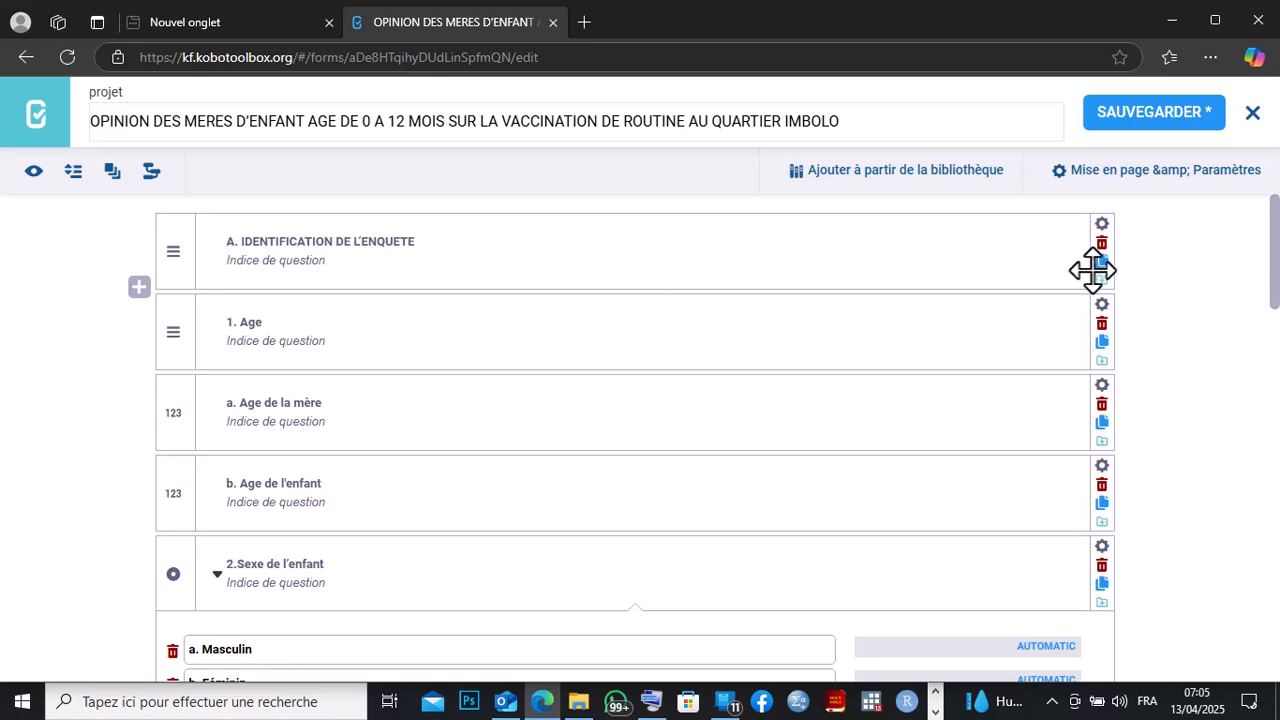
drag(1275, 255, 1268, 619)
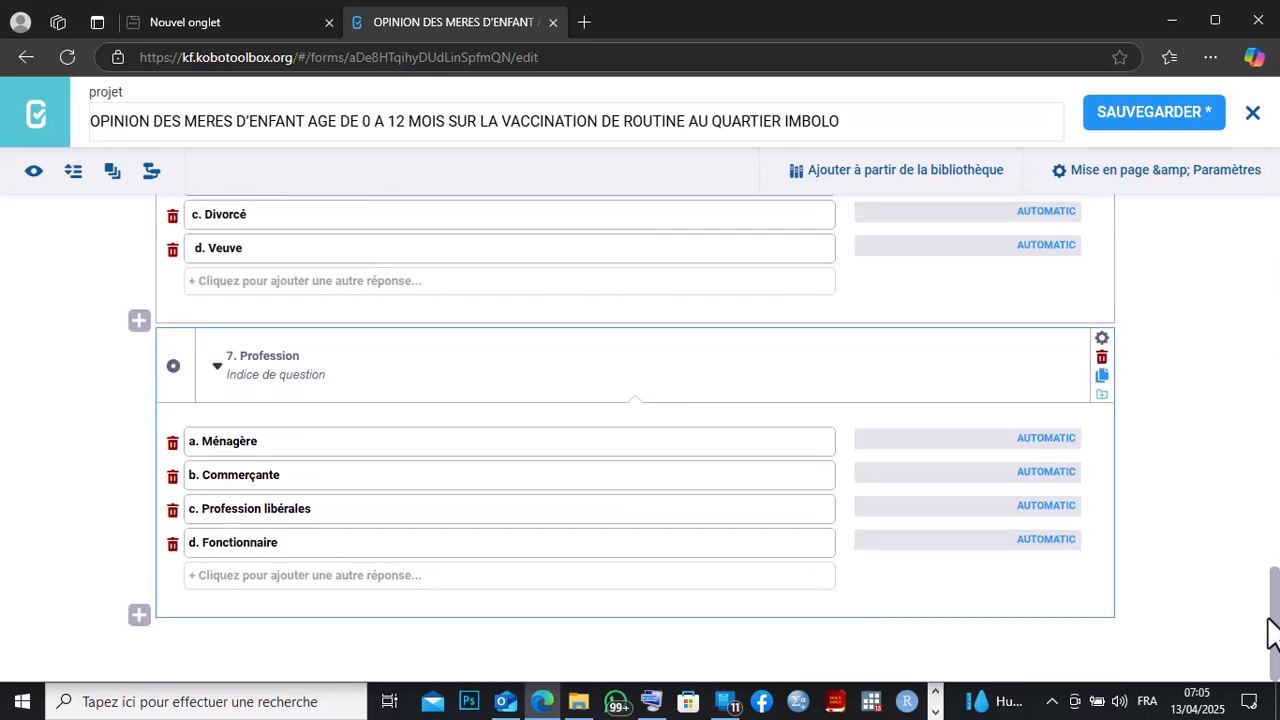
Switch to Word and copy the section heading 'CONNAISSANCE SUR LA VACCINATION' from the questionnaire.
click(936, 712)
click(620, 702)
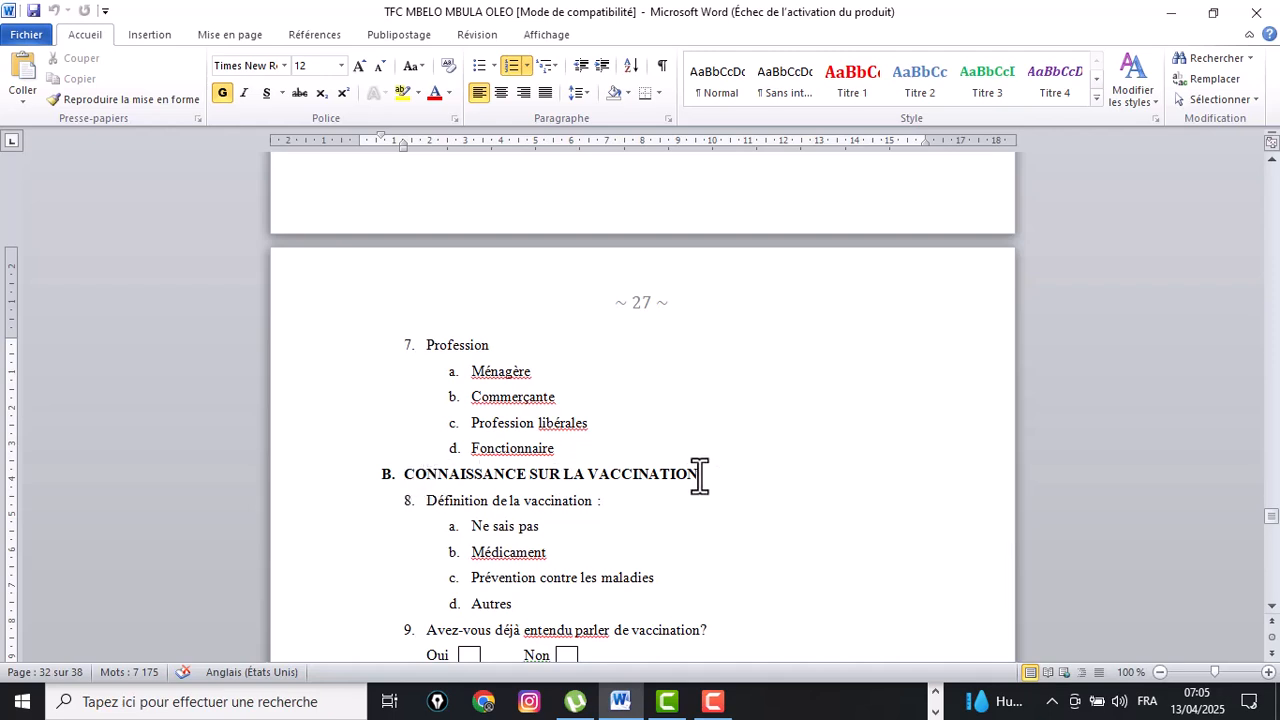
drag(700, 474, 383, 470)
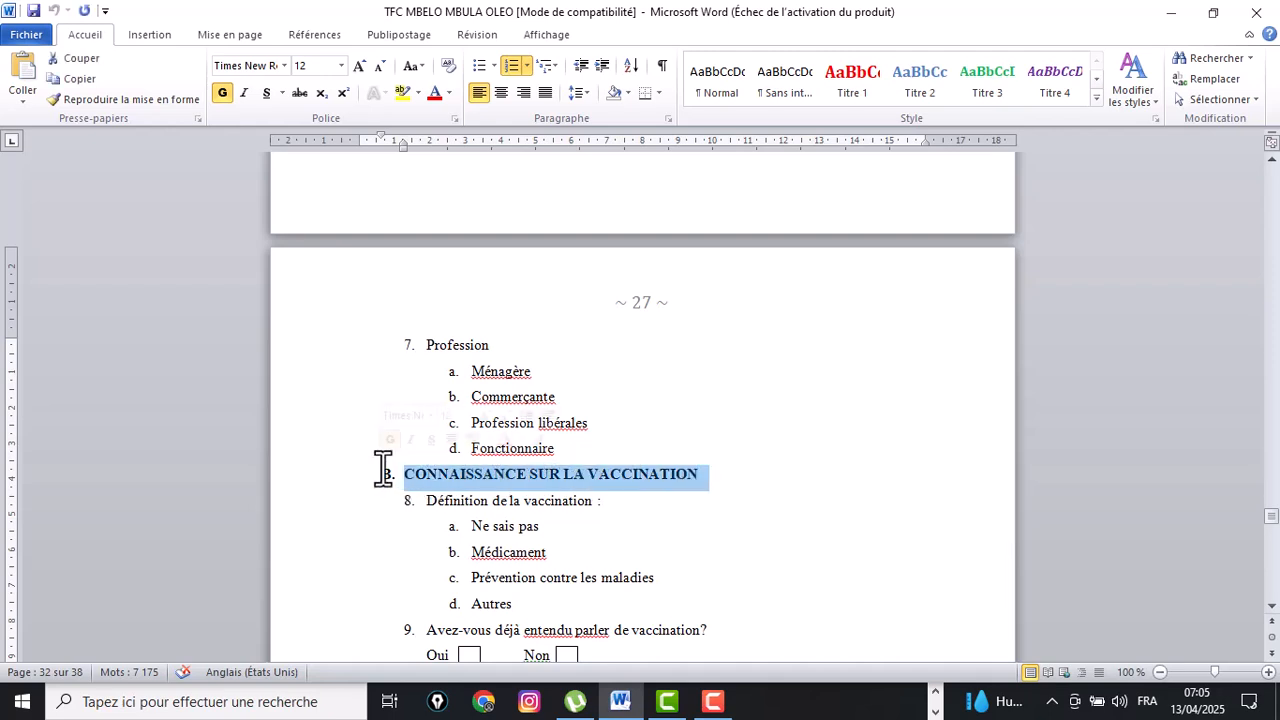
right_click(413, 476)
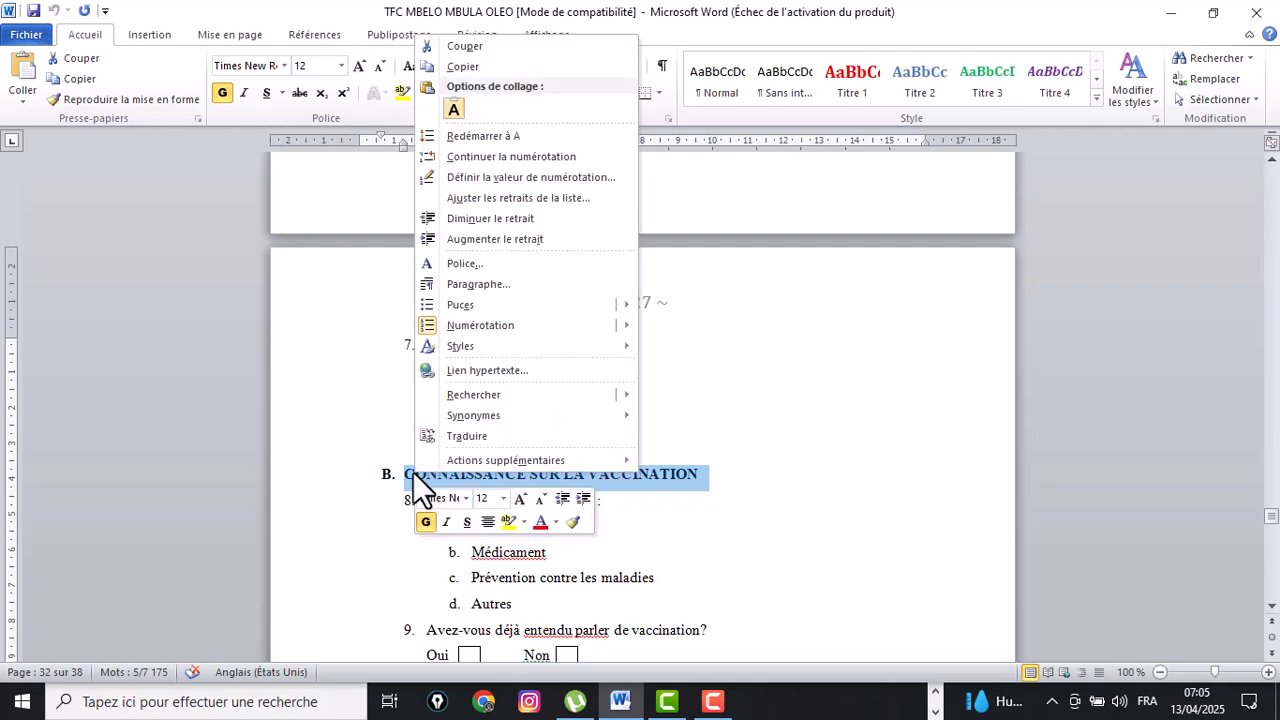
click(478, 72)
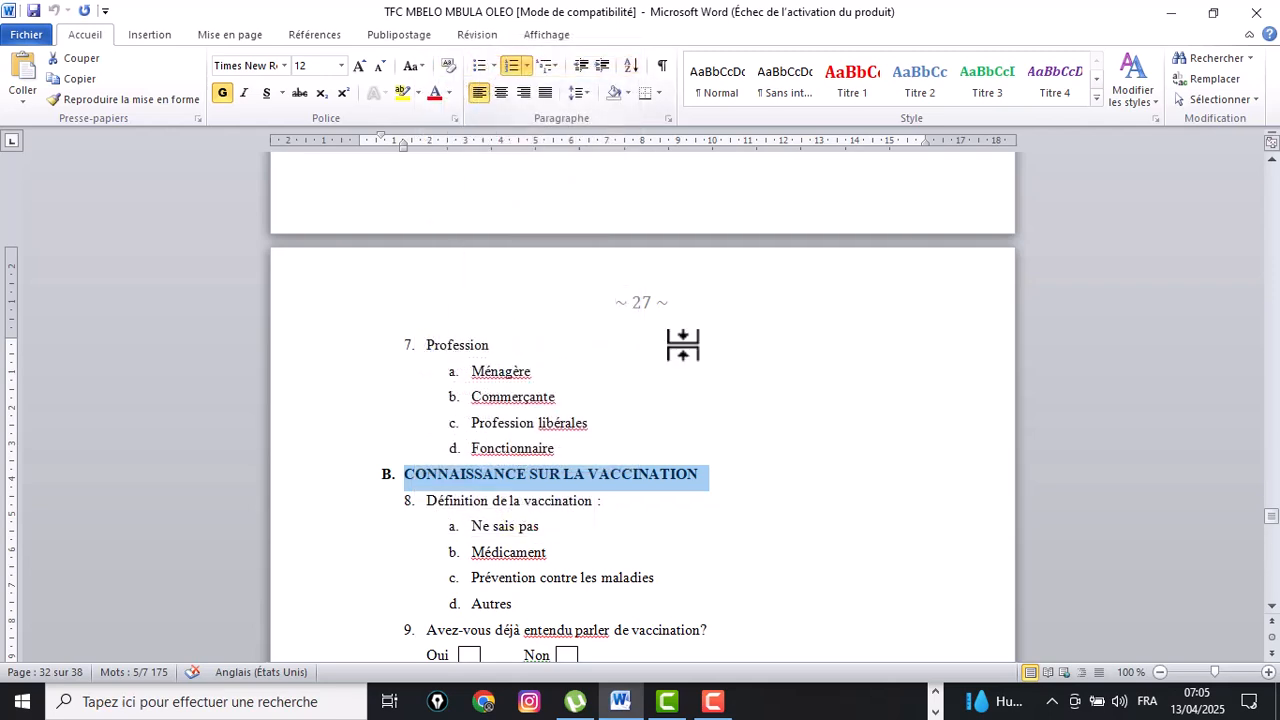
Return to the form builder, open a new question slot after 'Profession' and paste the copied heading as its label.
click(936, 708)
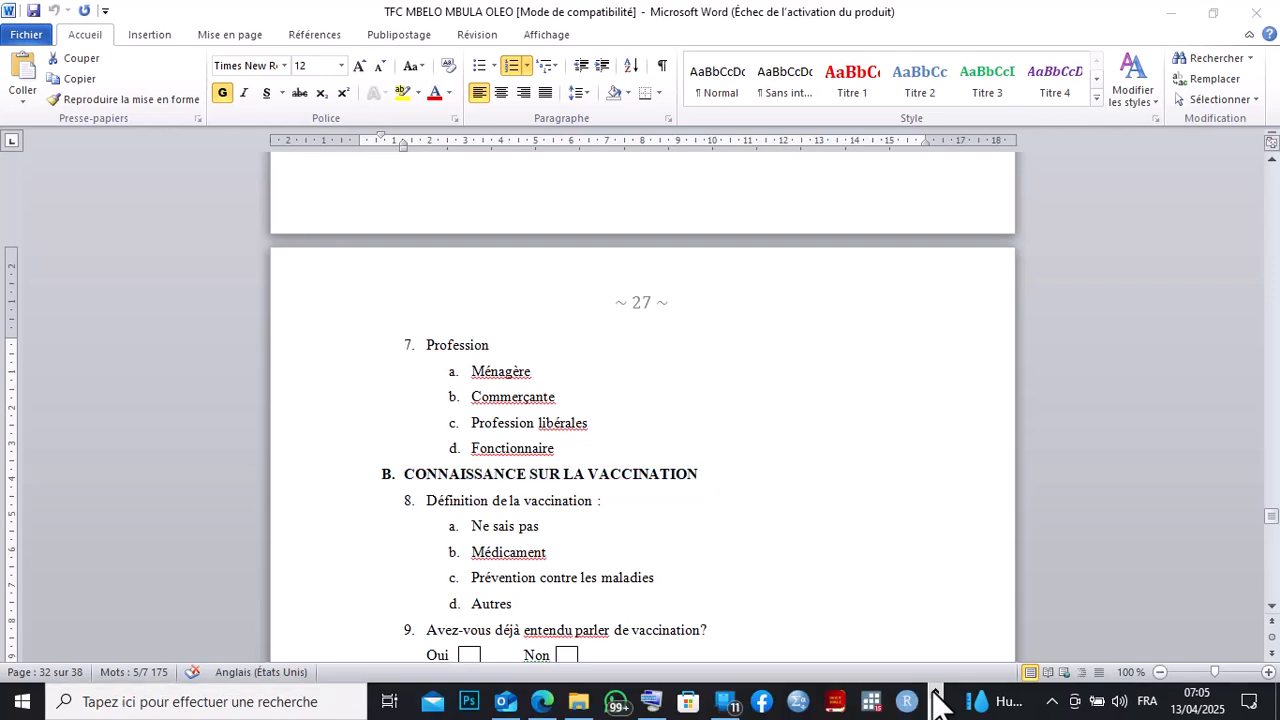
click(541, 702)
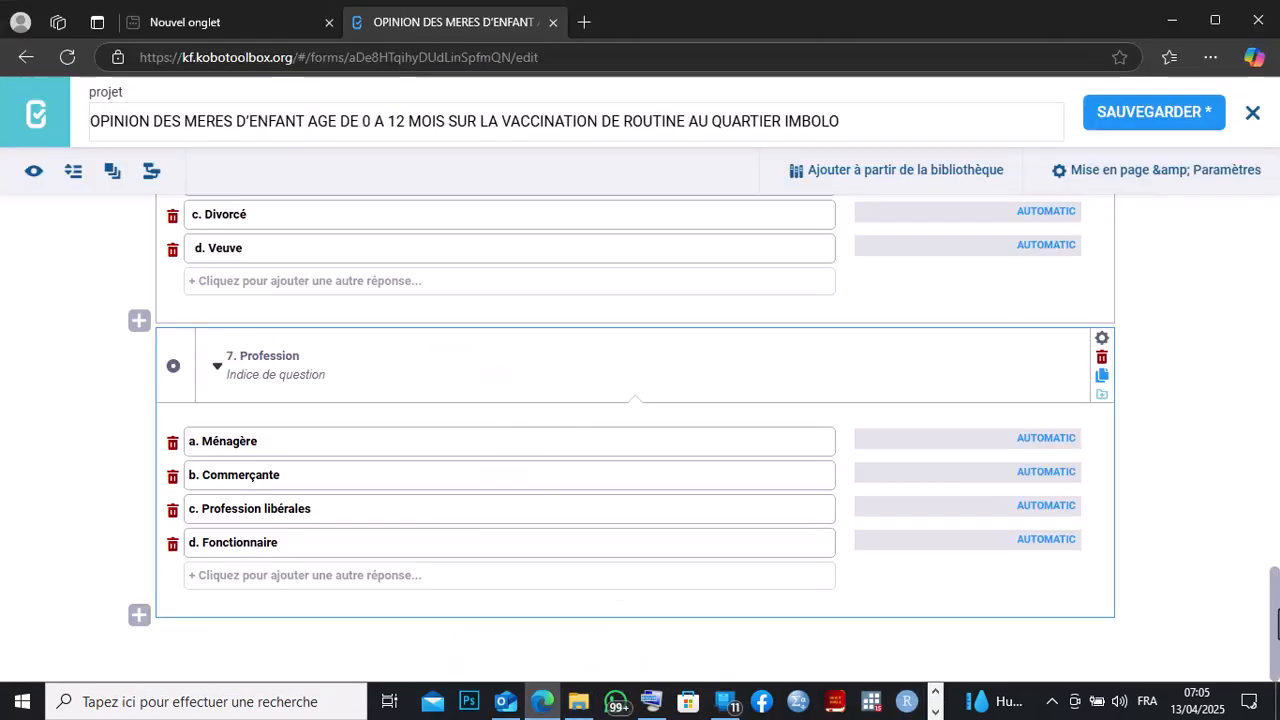
click(139, 614)
right_click(176, 615)
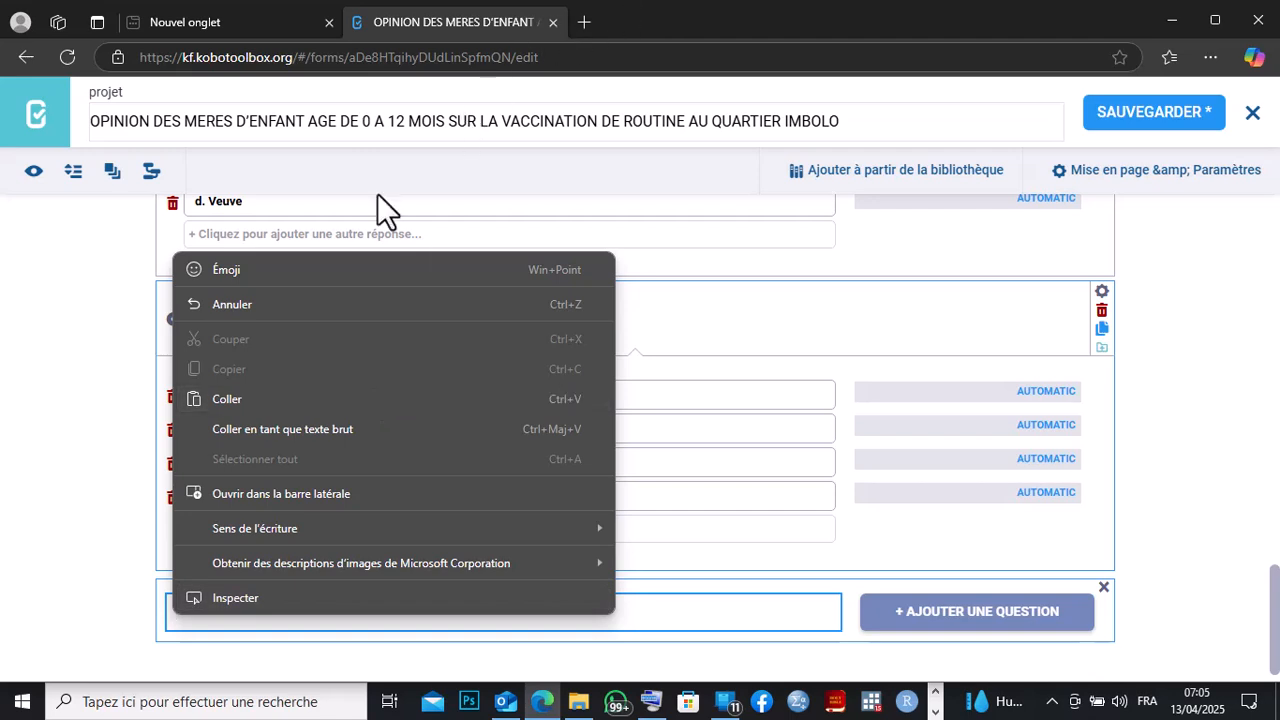
click(222, 393)
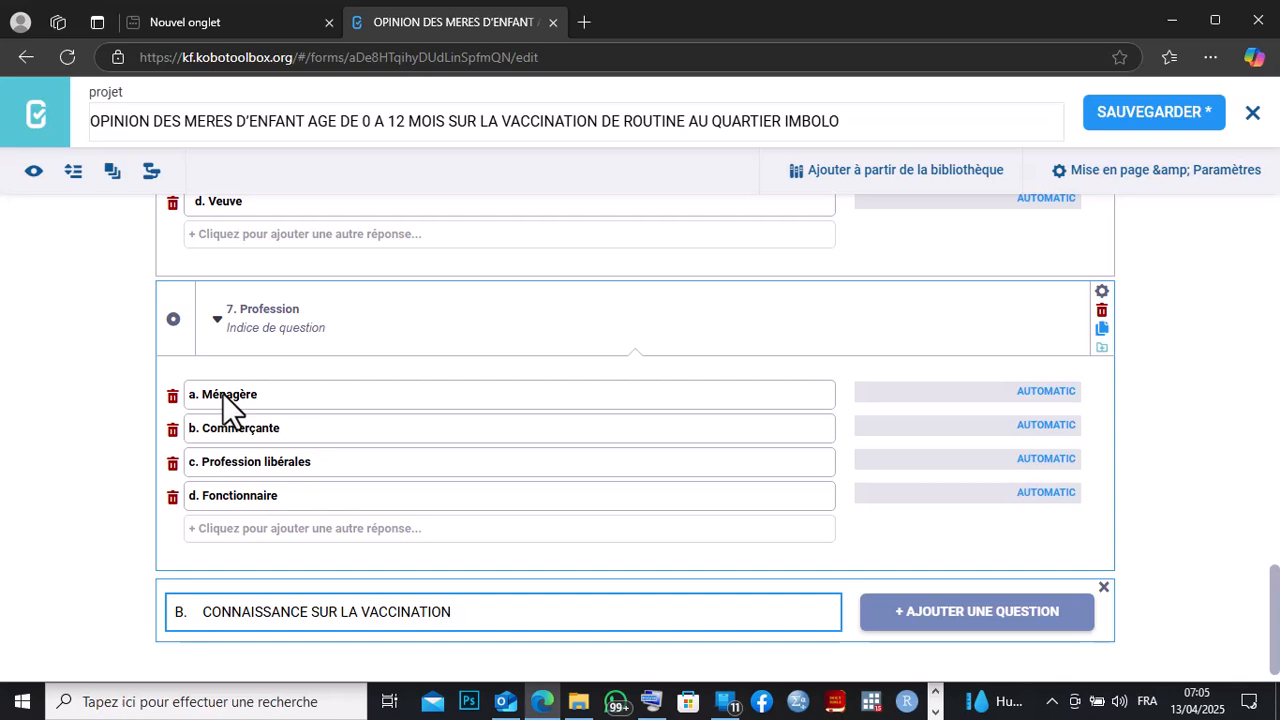
Add the heading 'B. CONNAISSANCE SUR LA VACCINATION' to the form as a Note question.
click(967, 614)
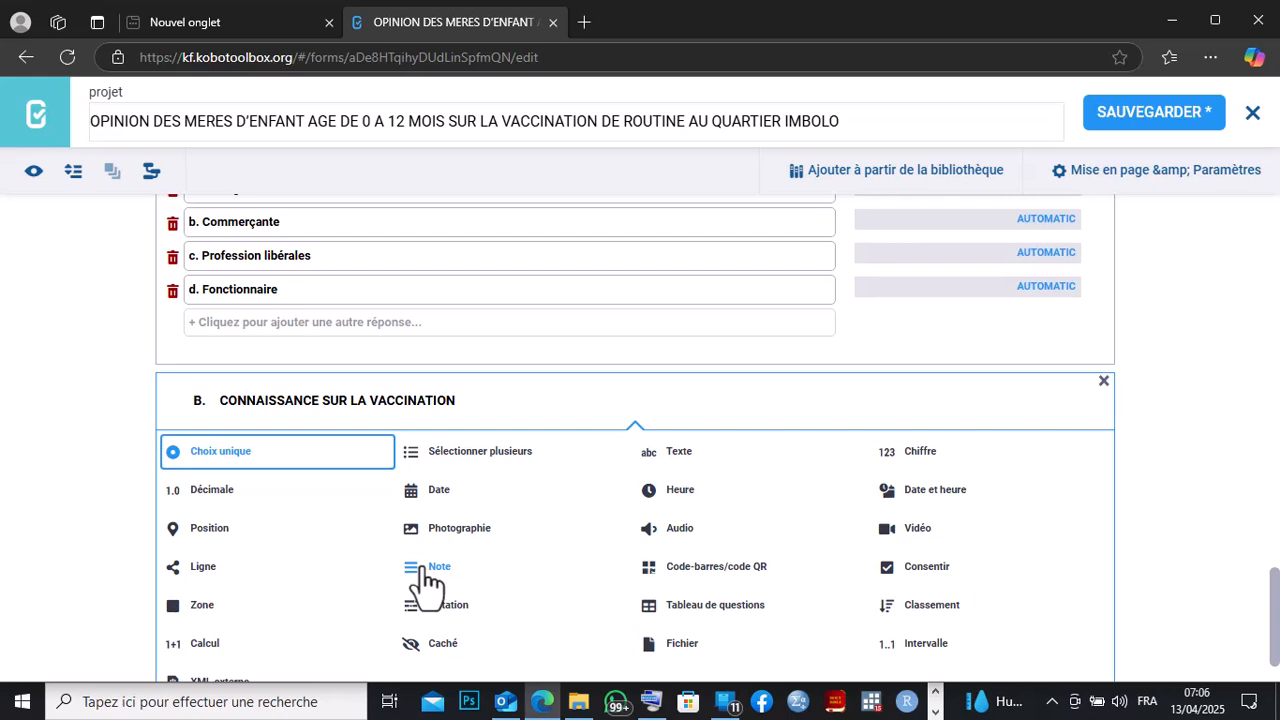
click(425, 568)
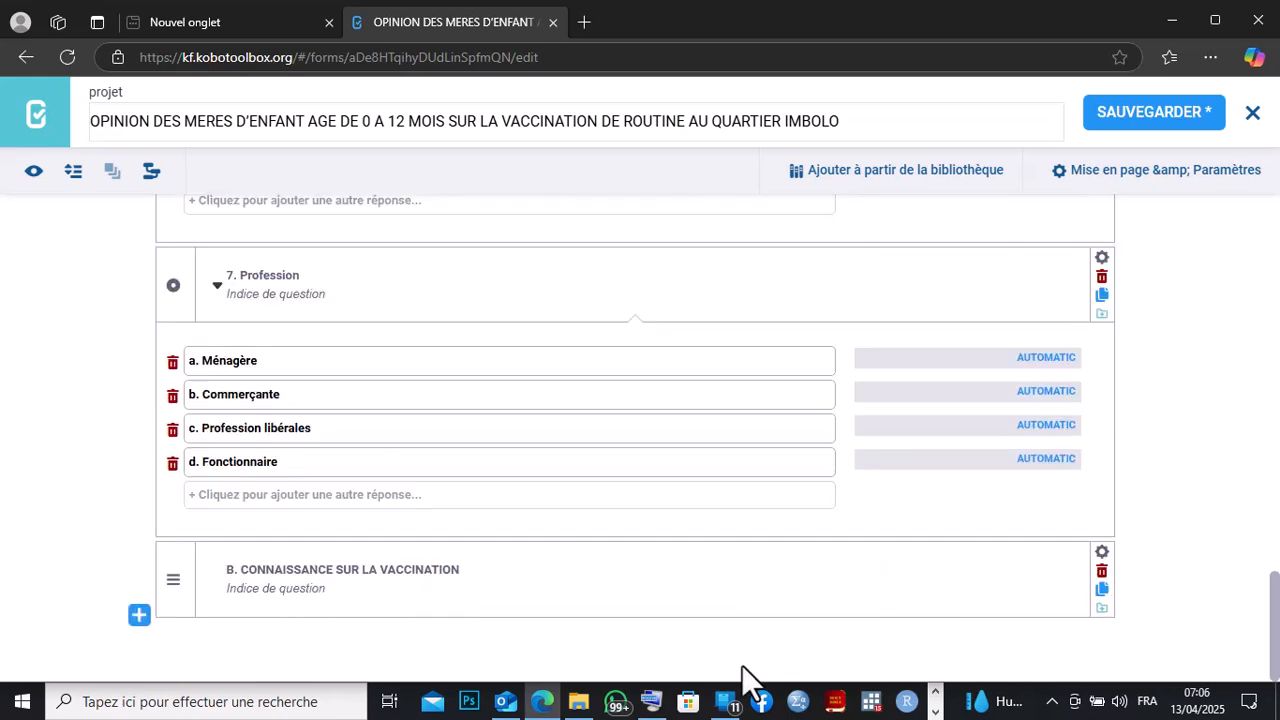
key(F9)
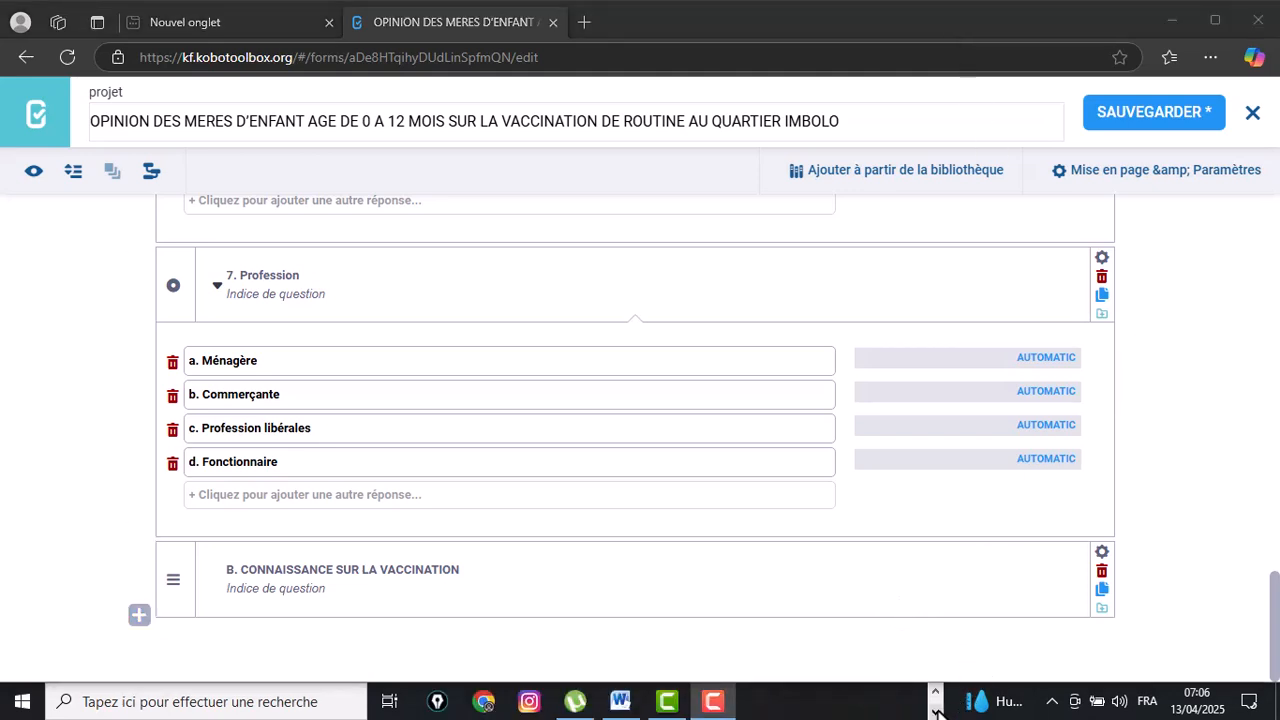
Switch to Word and copy the question text 'Définition de la vaccination'.
click(625, 702)
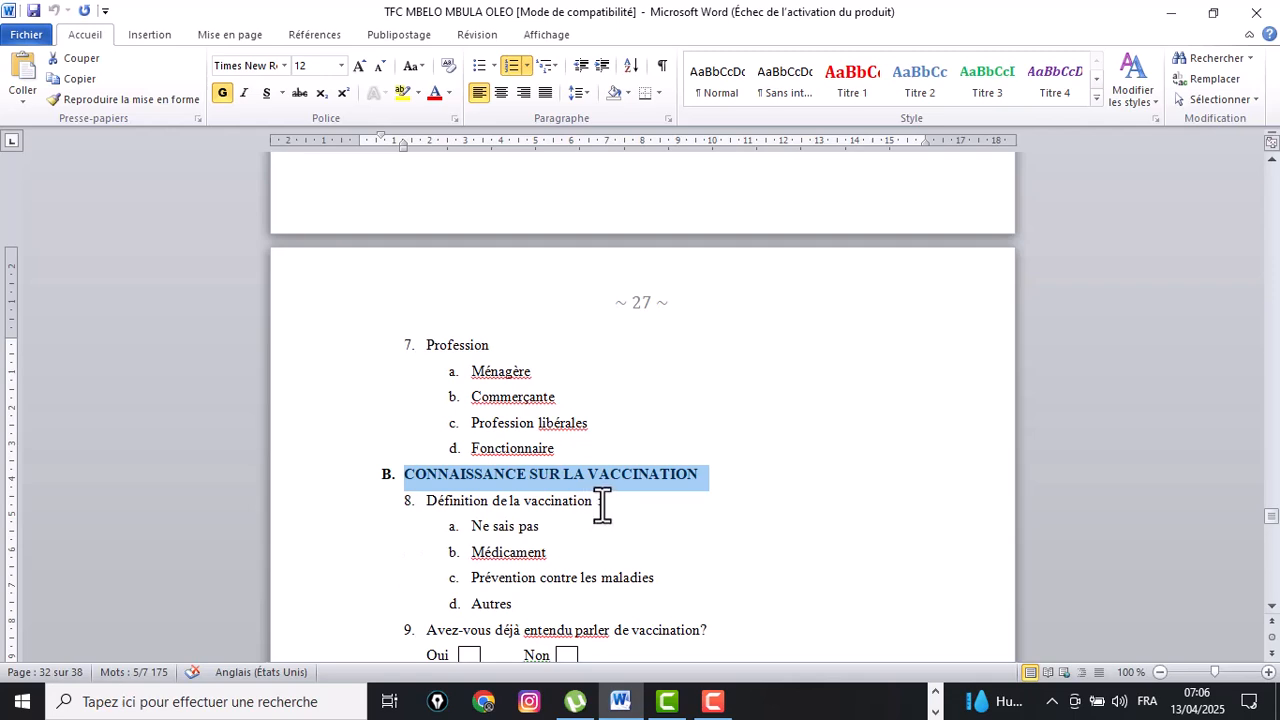
drag(596, 505, 400, 514)
right_click(434, 501)
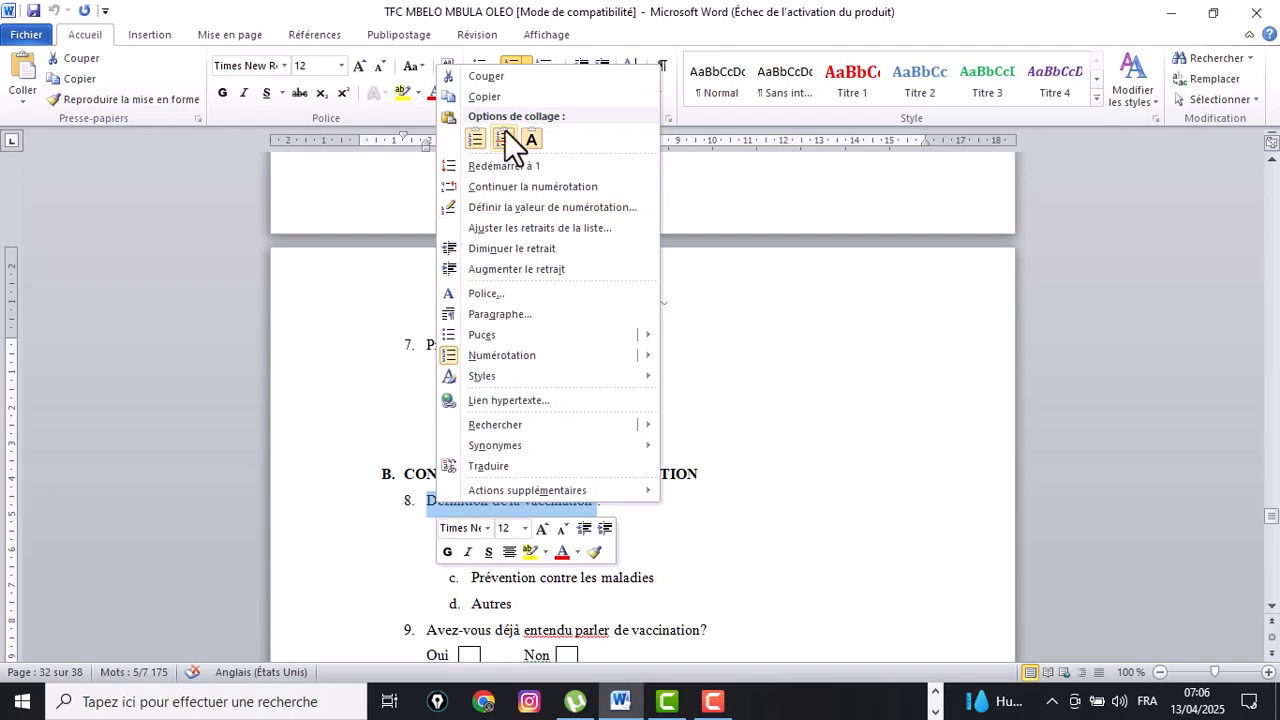
click(487, 99)
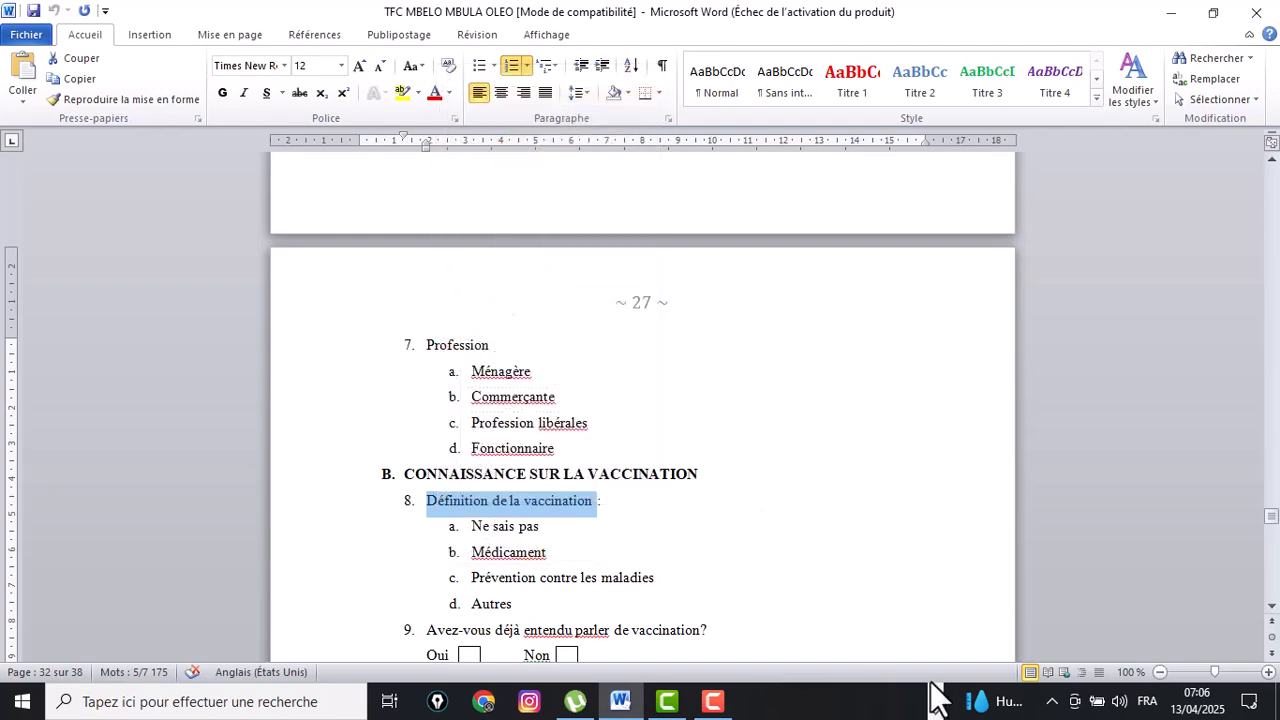
Open a new question slot after the heading and paste '8. Définition de la vaccination' as its label.
click(543, 702)
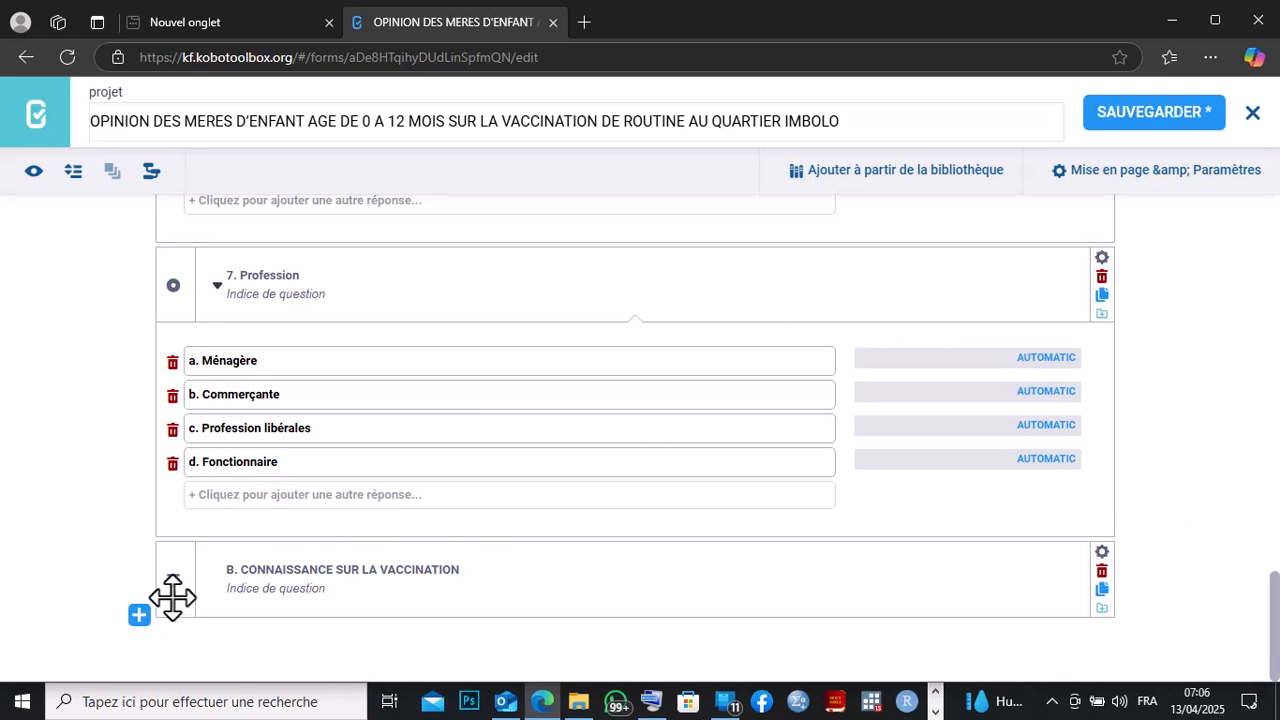
click(140, 616)
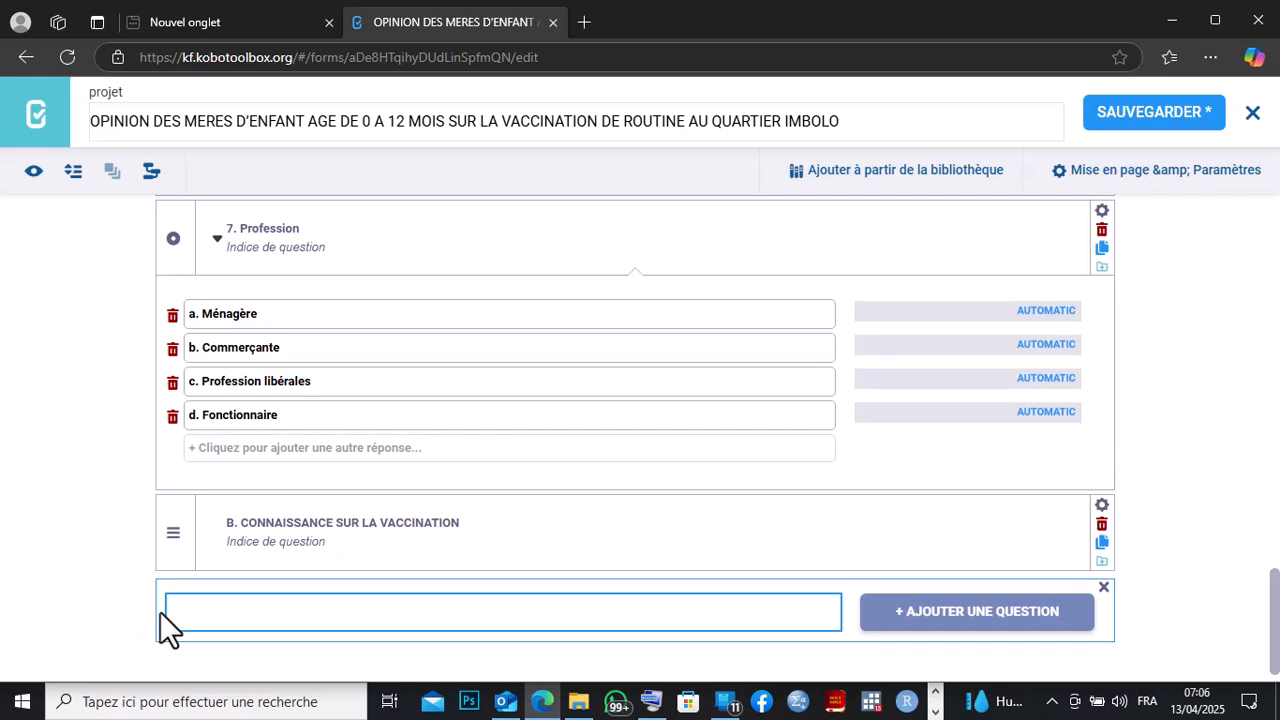
right_click(171, 612)
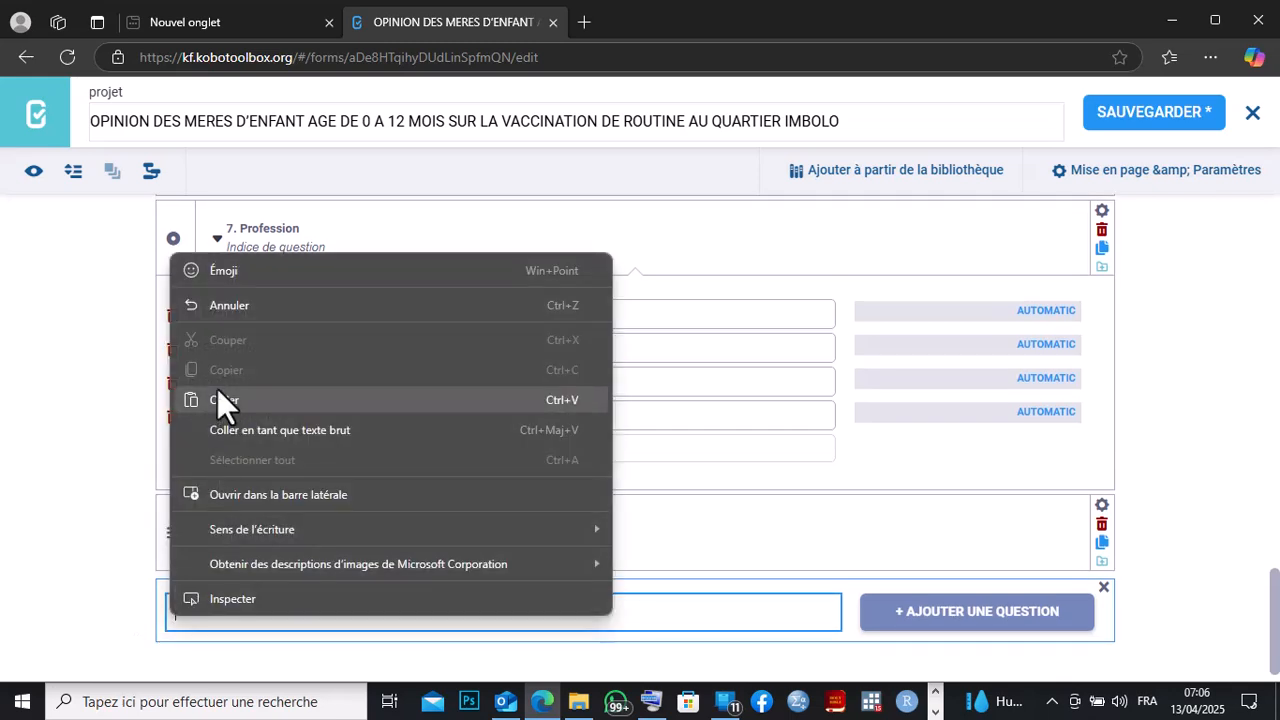
click(218, 390)
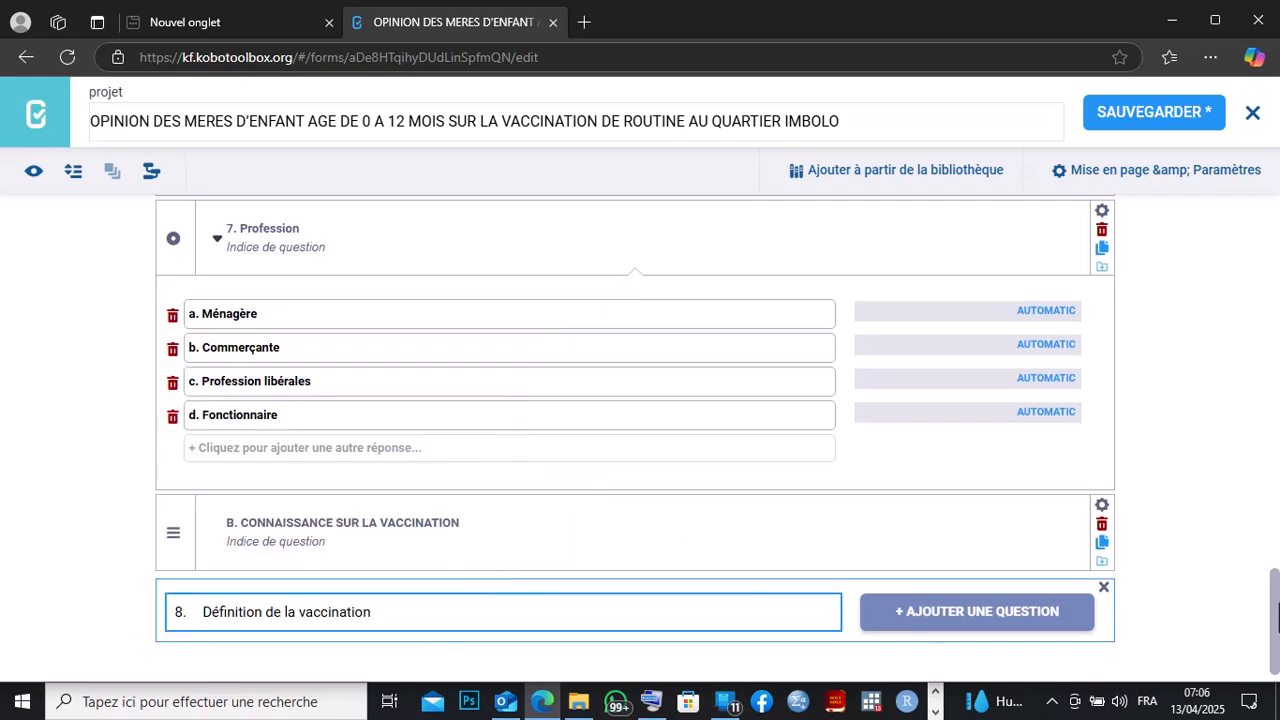
Switch to Word and copy the four answer options from 'Ne sais pas' to 'Autres' under question 8.
scroll(1277, 617, down, 1)
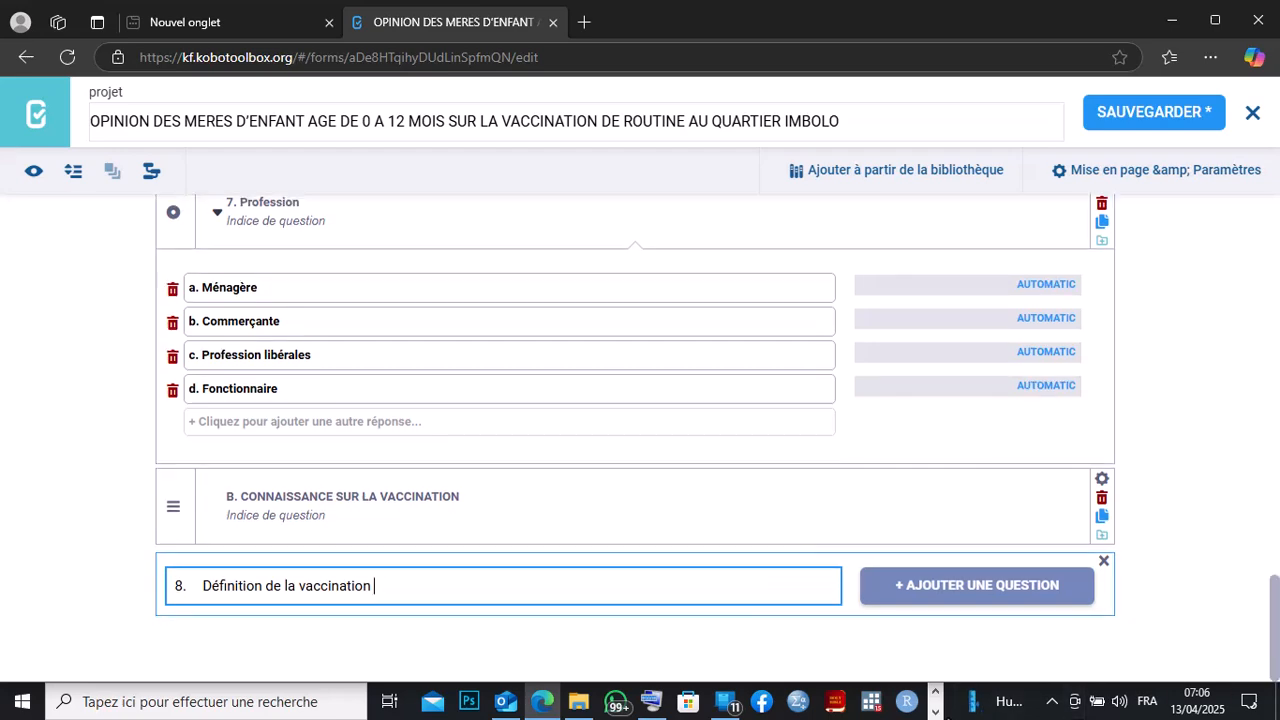
click(936, 712)
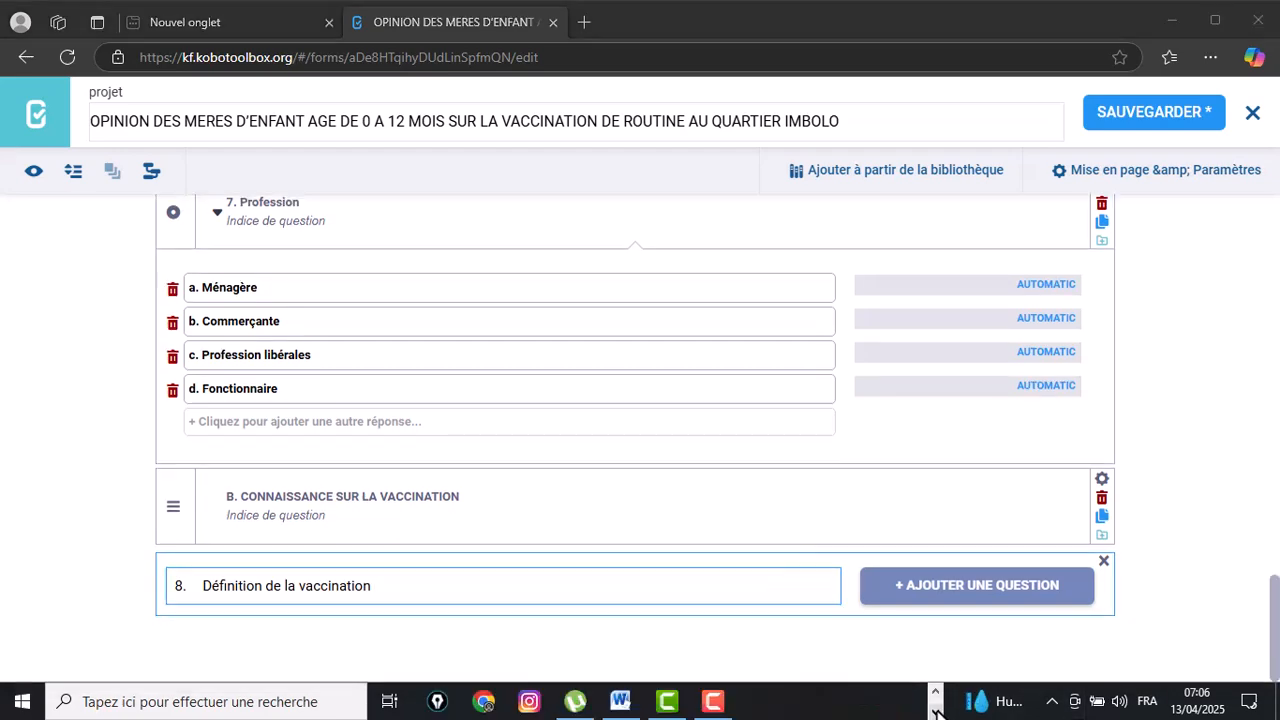
click(628, 703)
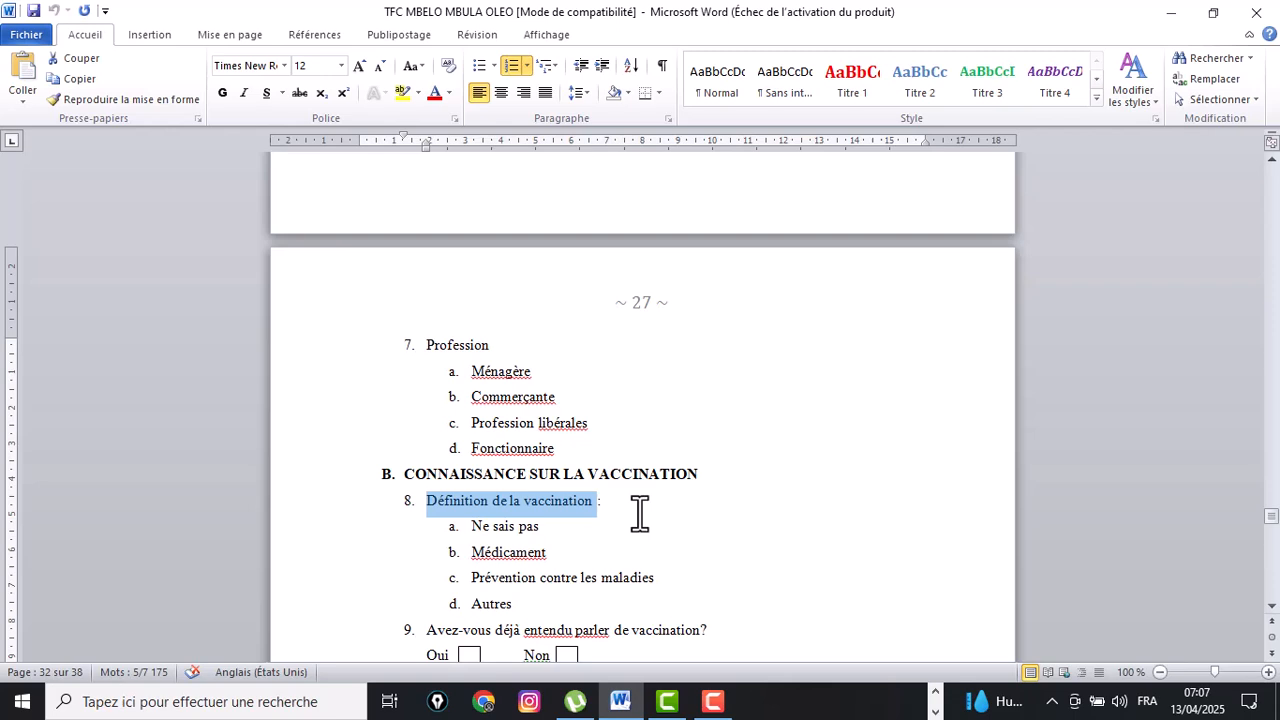
click(524, 609)
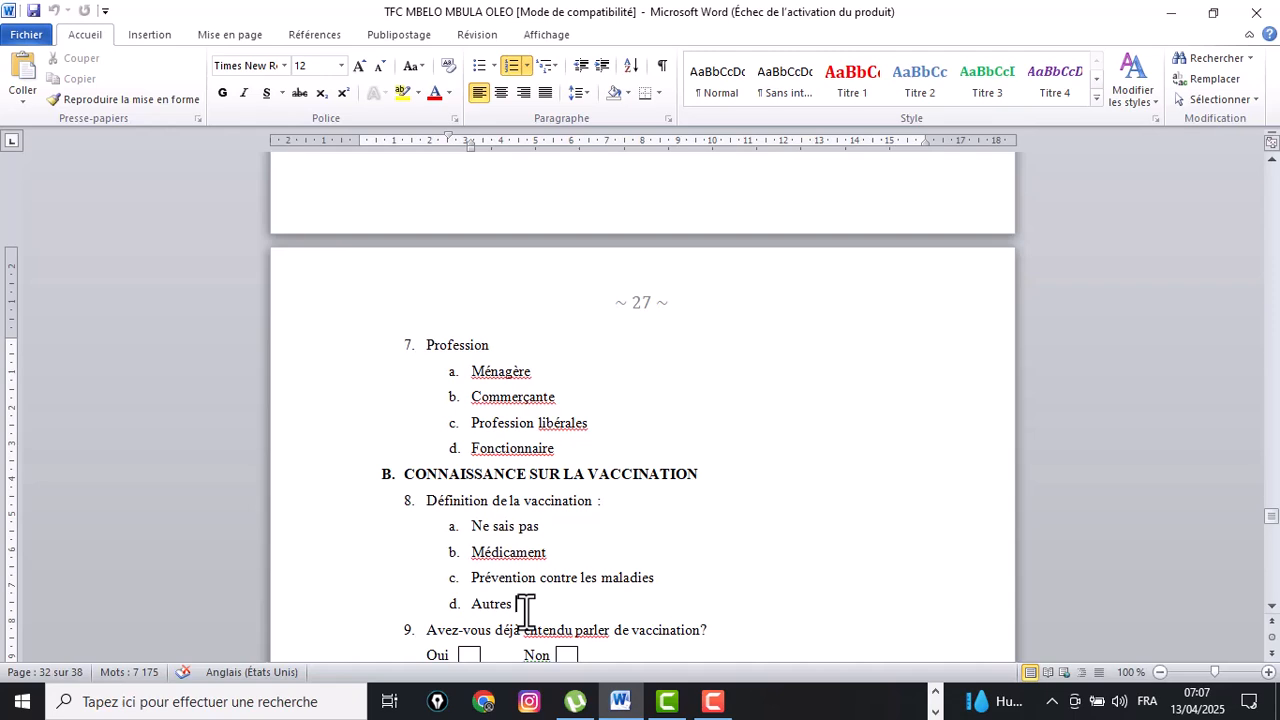
drag(525, 607, 435, 535)
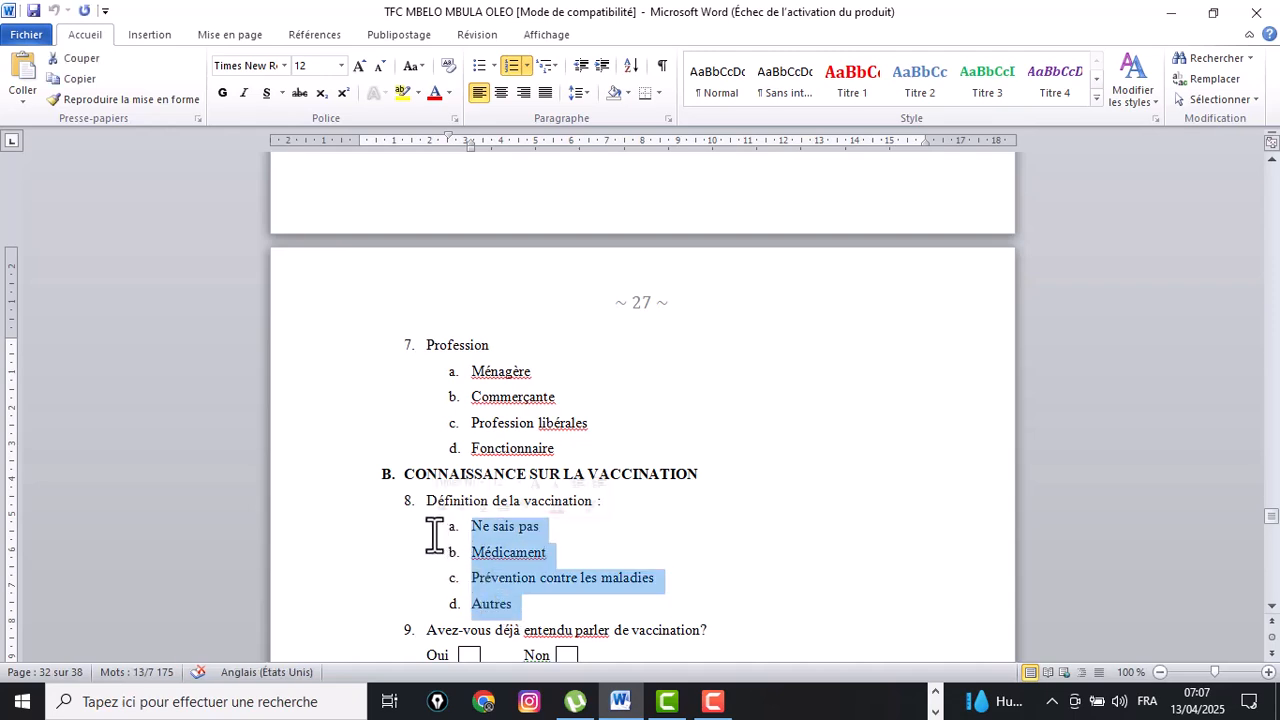
right_click(505, 565)
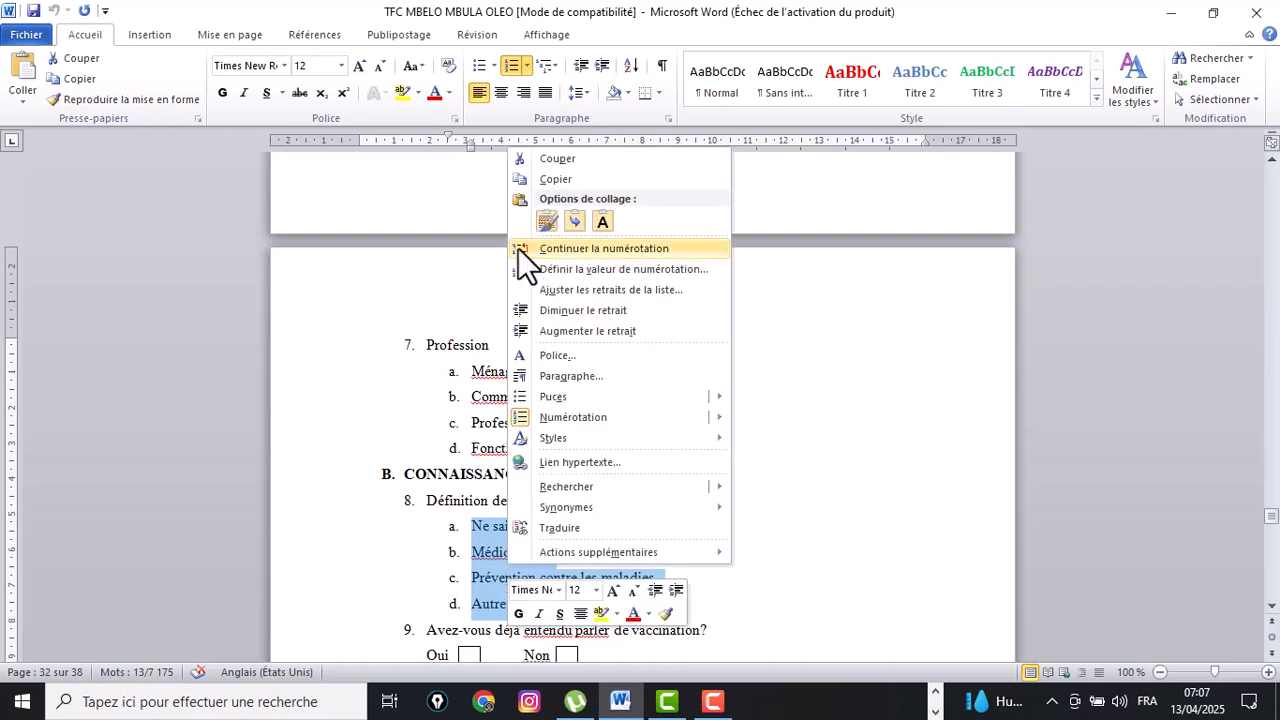
click(548, 172)
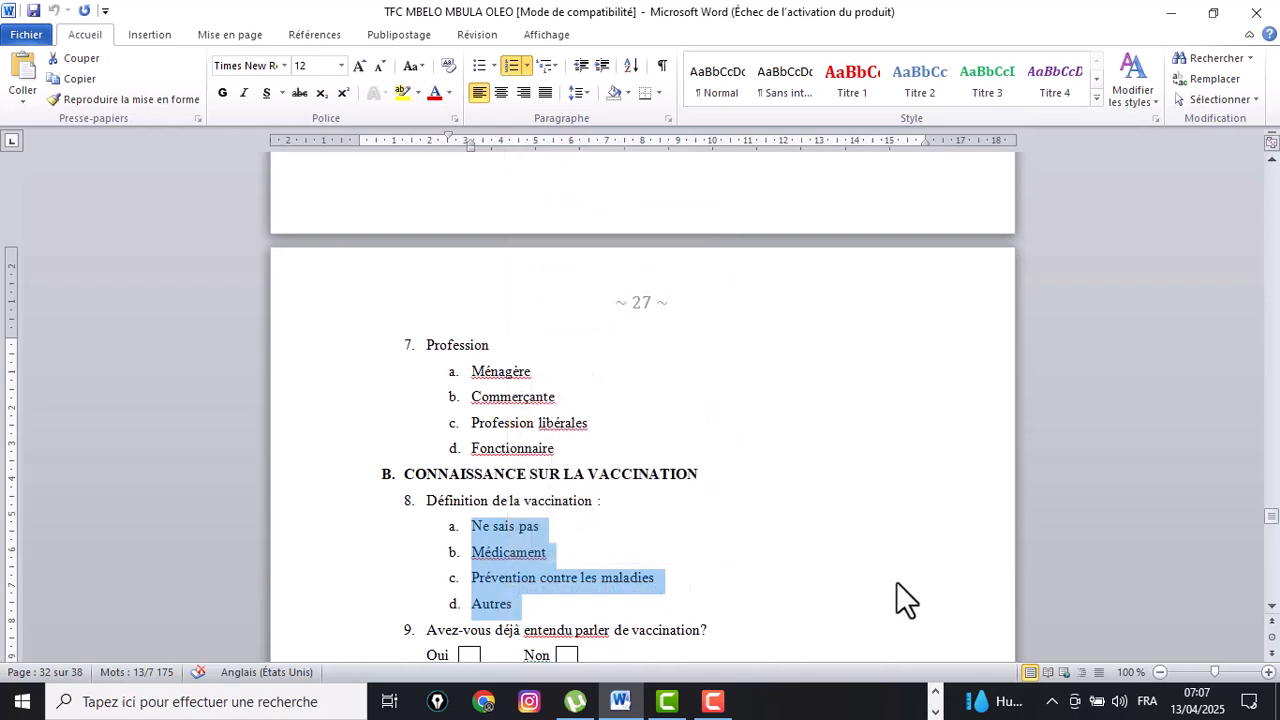
Return to the form builder and add question 8 as a single-choice (Choix unique) question.
click(933, 691)
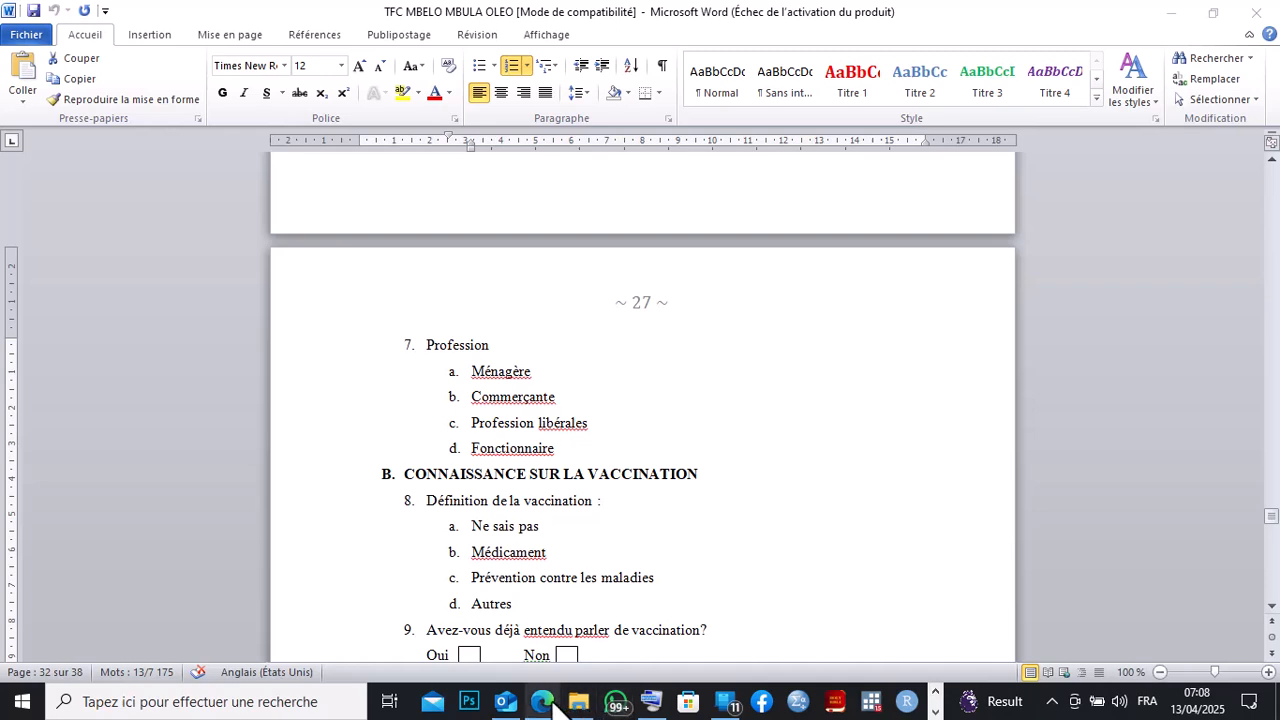
click(545, 701)
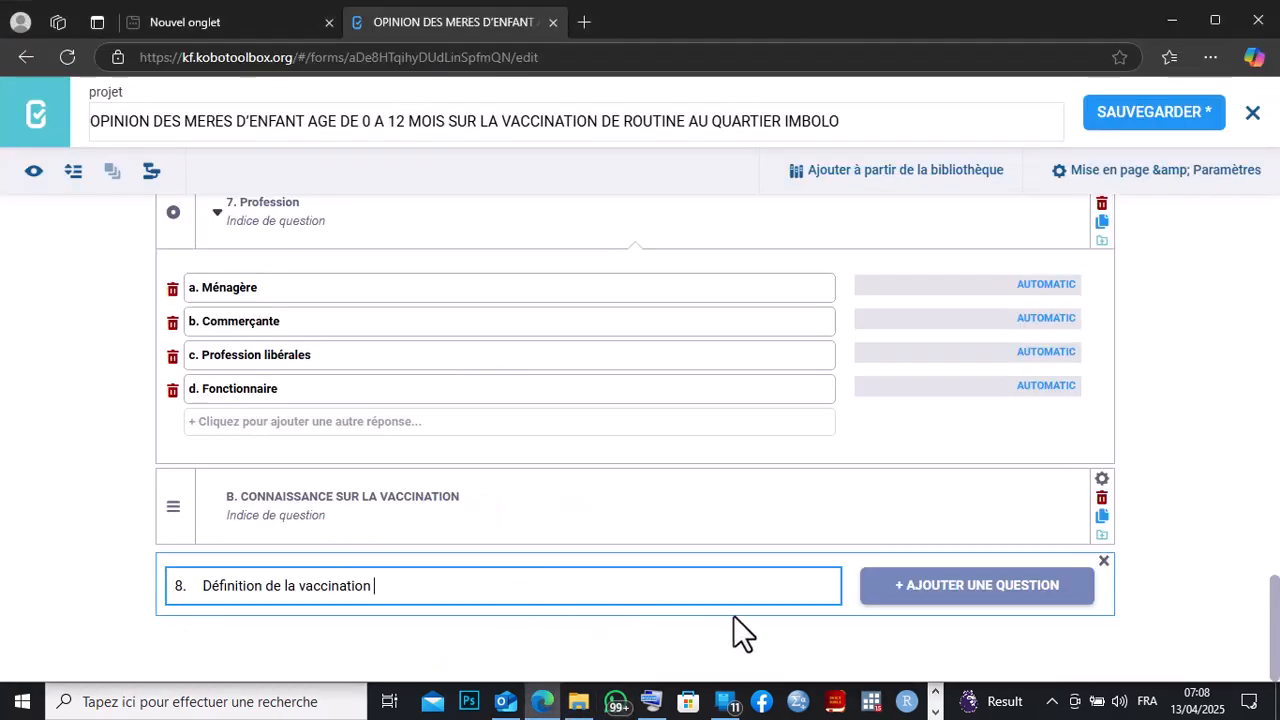
click(979, 590)
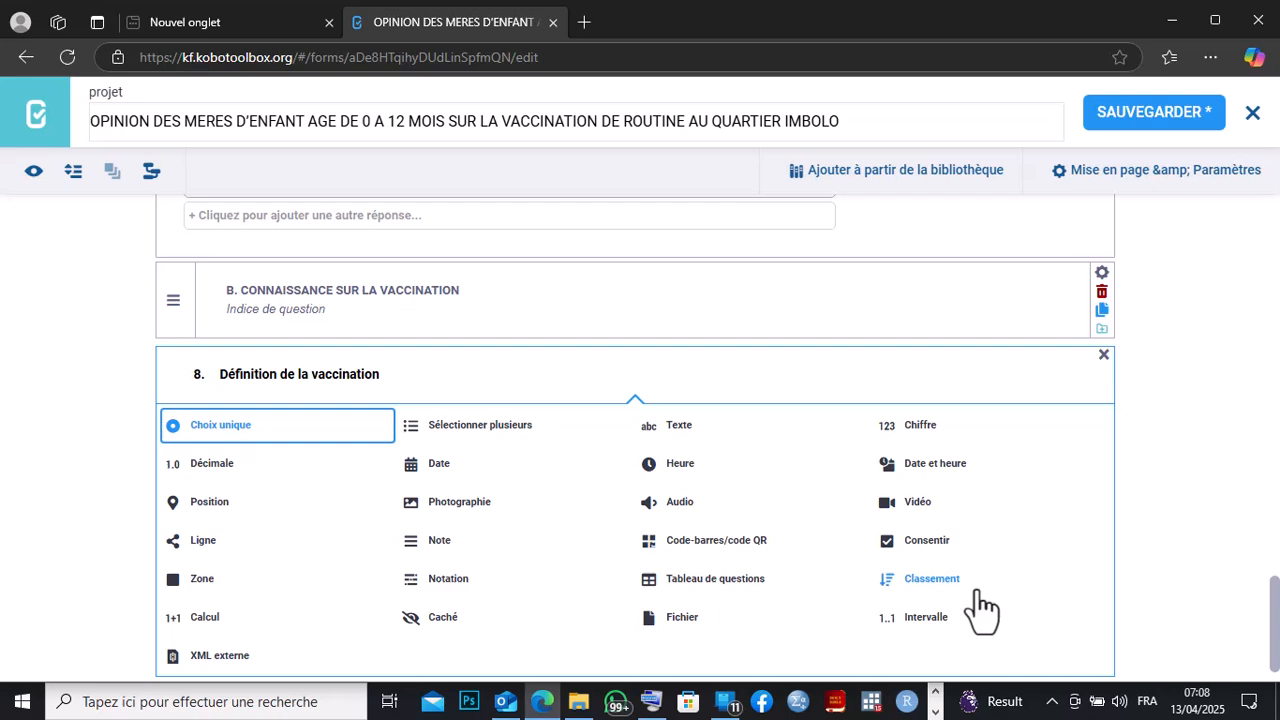
click(175, 428)
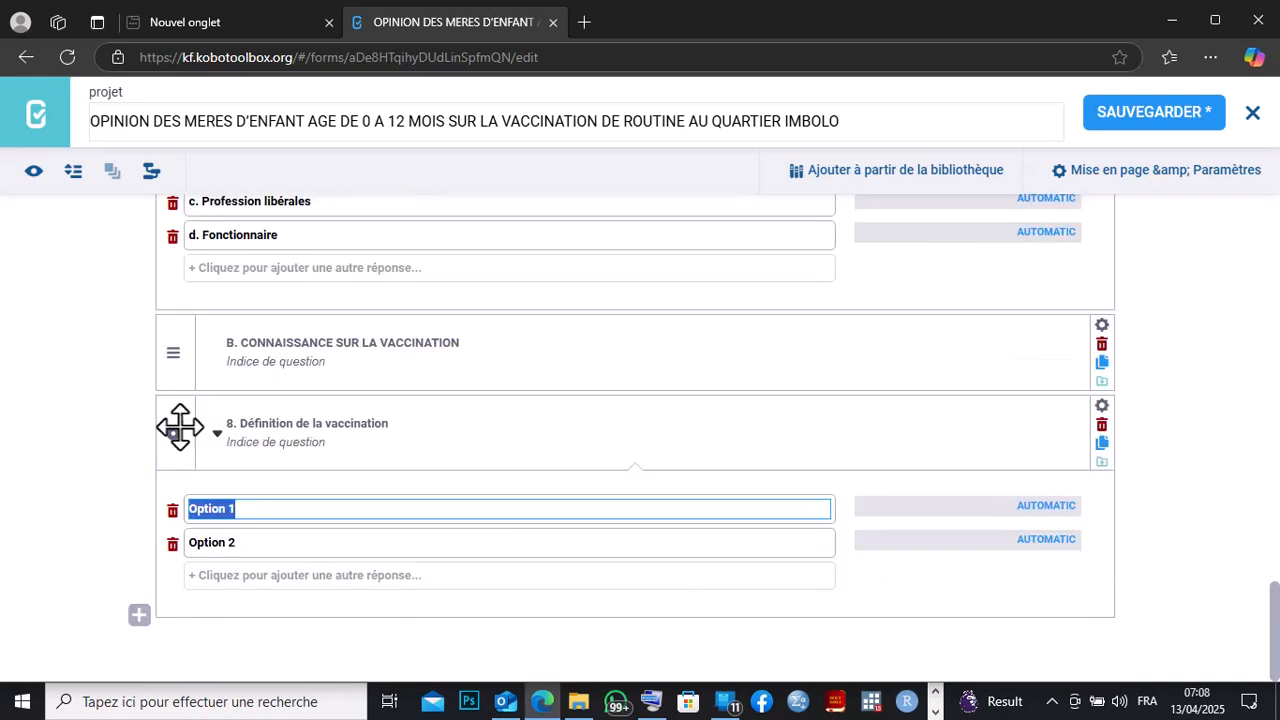
Clear the first option's text using the on-screen keyboard and paste the copied answer options into it.
click(651, 701)
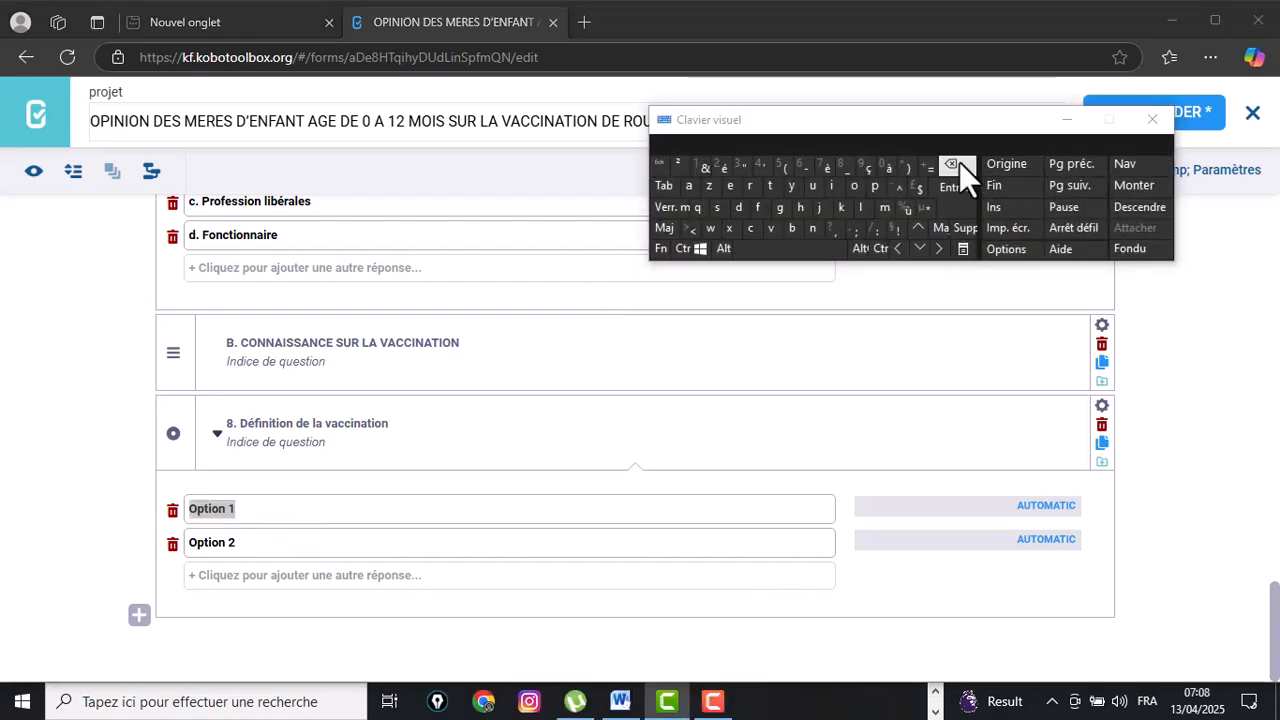
click(245, 509)
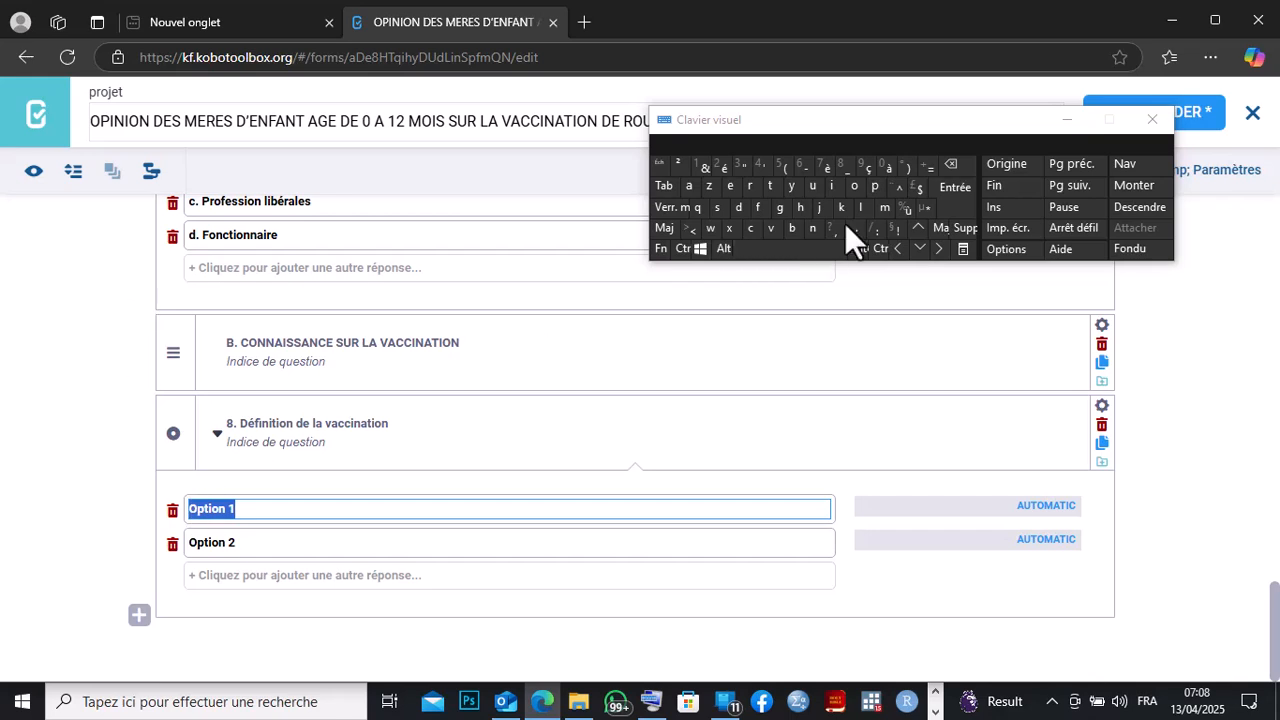
click(945, 166)
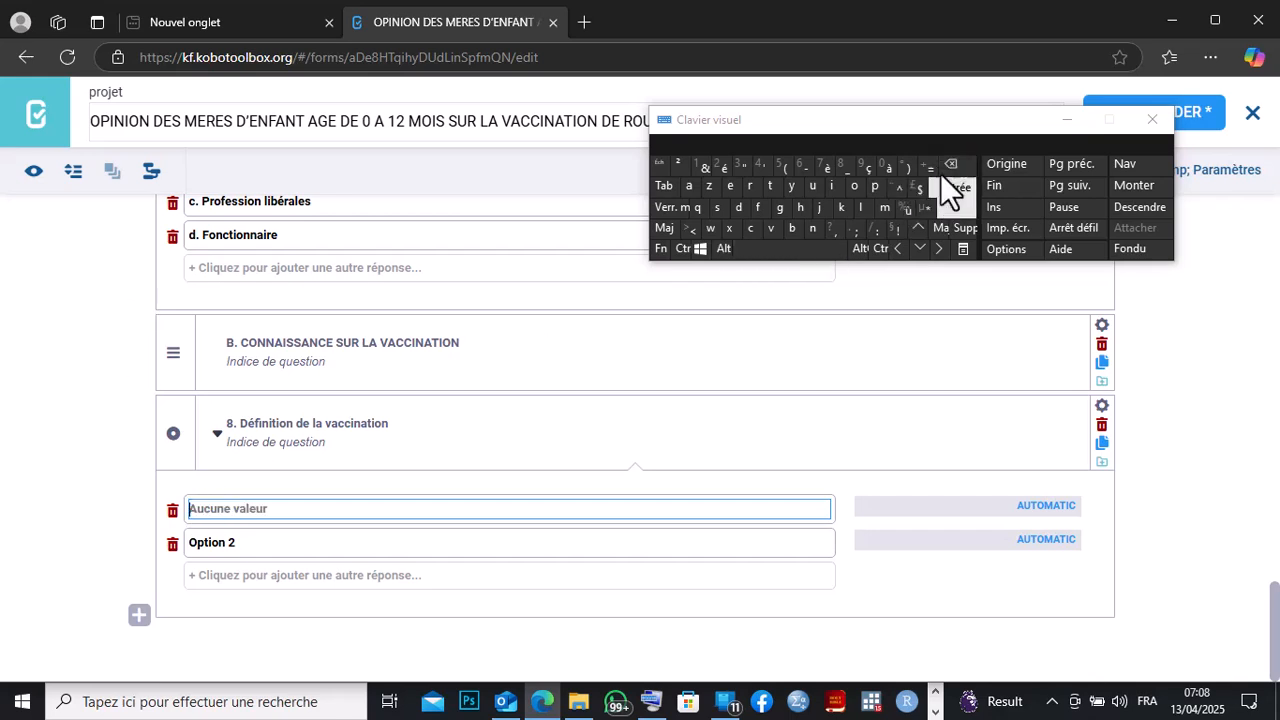
right_click(194, 513)
click(244, 300)
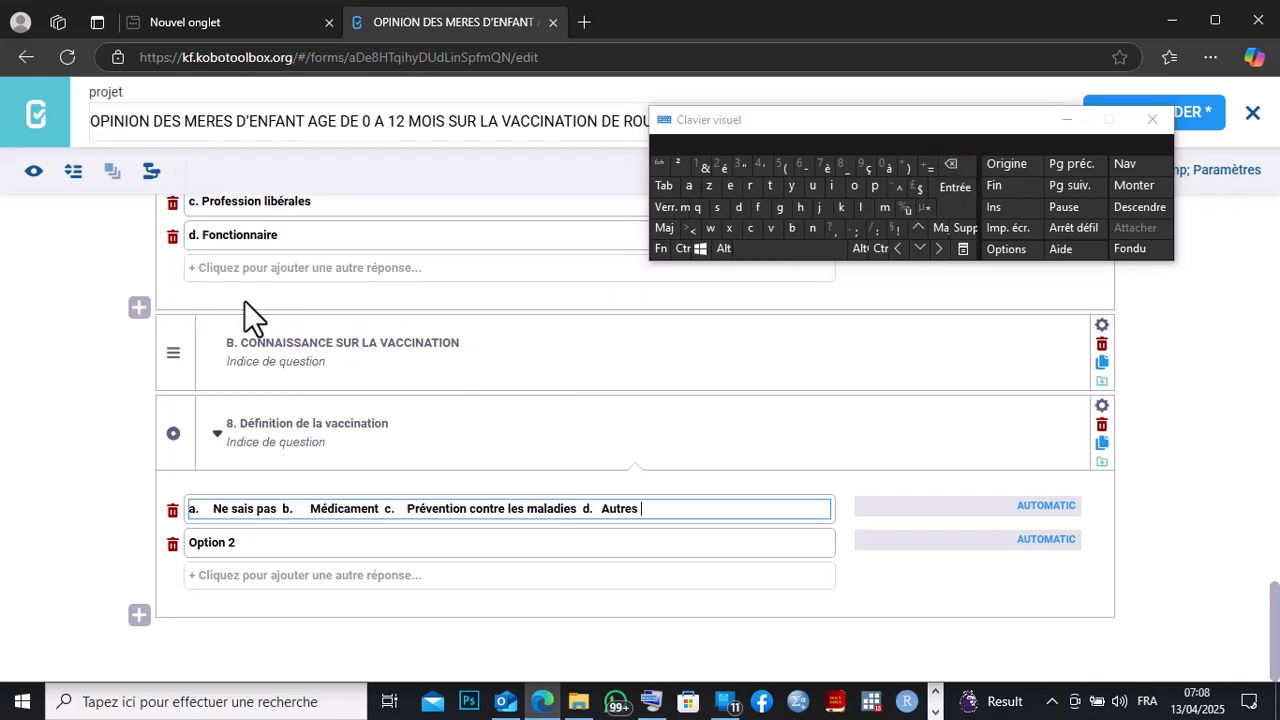
Clear the second option and move 'b. Médicament' from the first option into it by cutting and pasting.
click(206, 543)
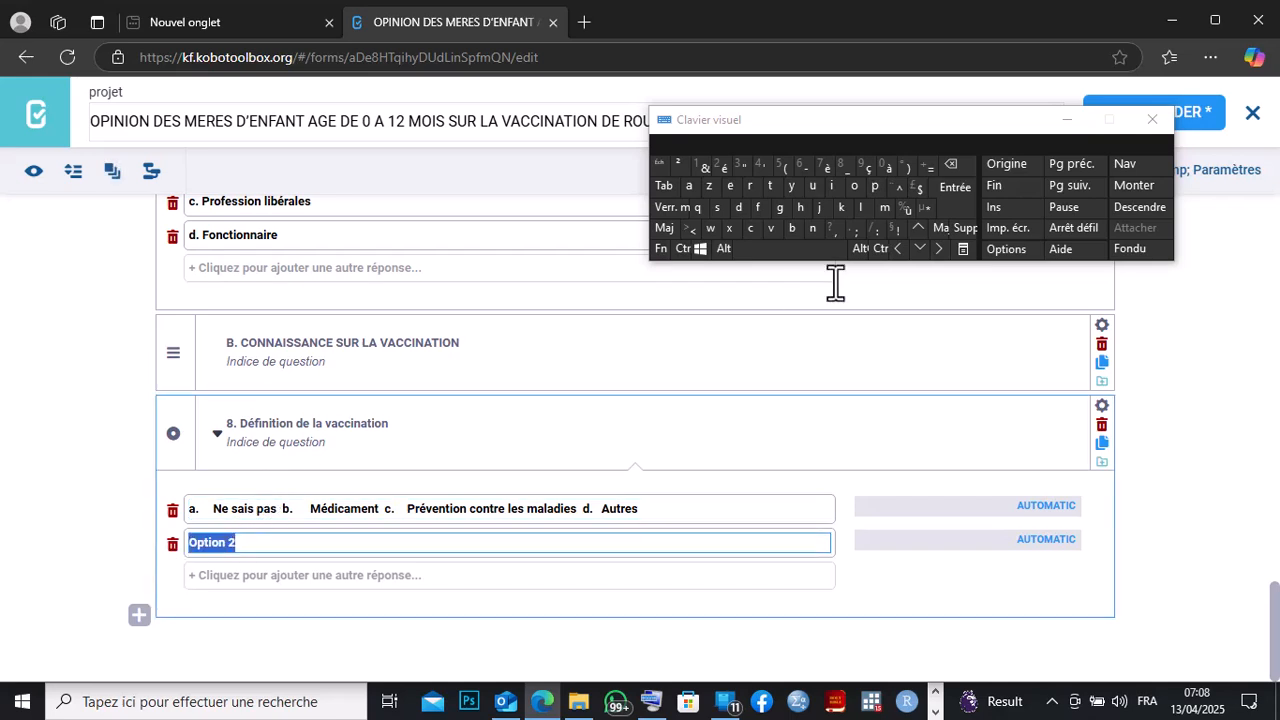
click(946, 167)
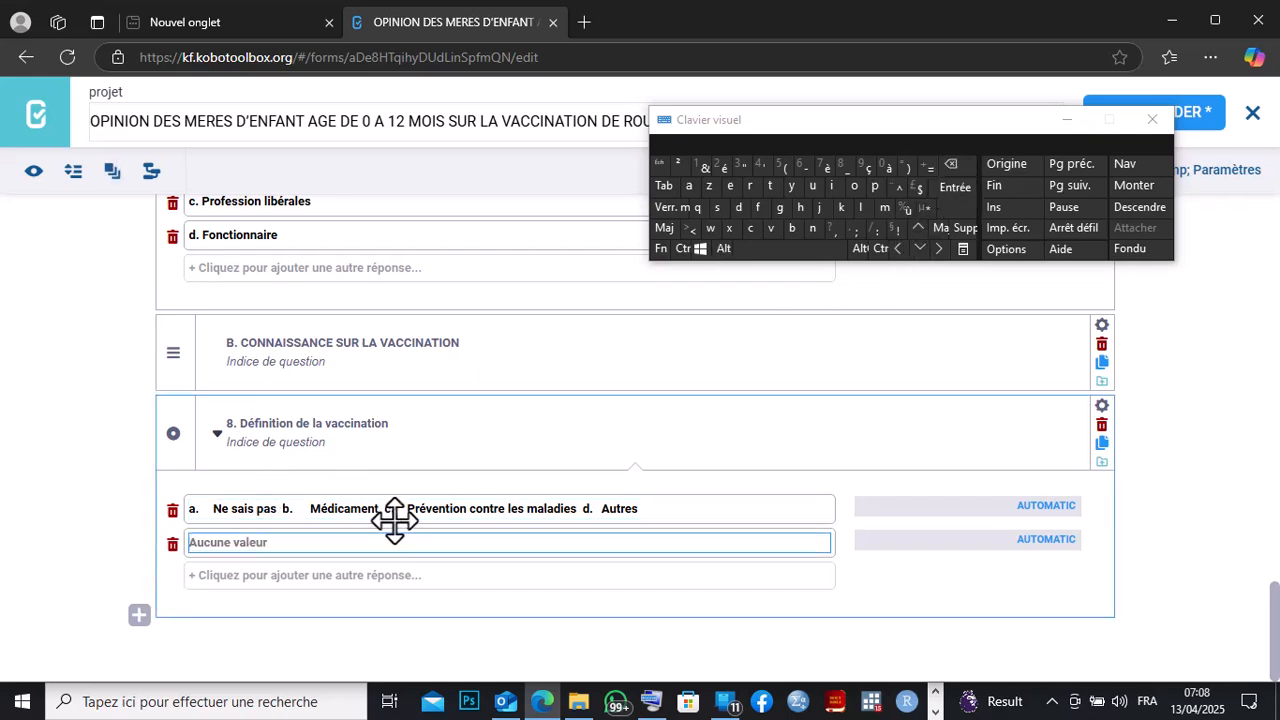
drag(379, 510, 282, 508)
key(ctrl+c)
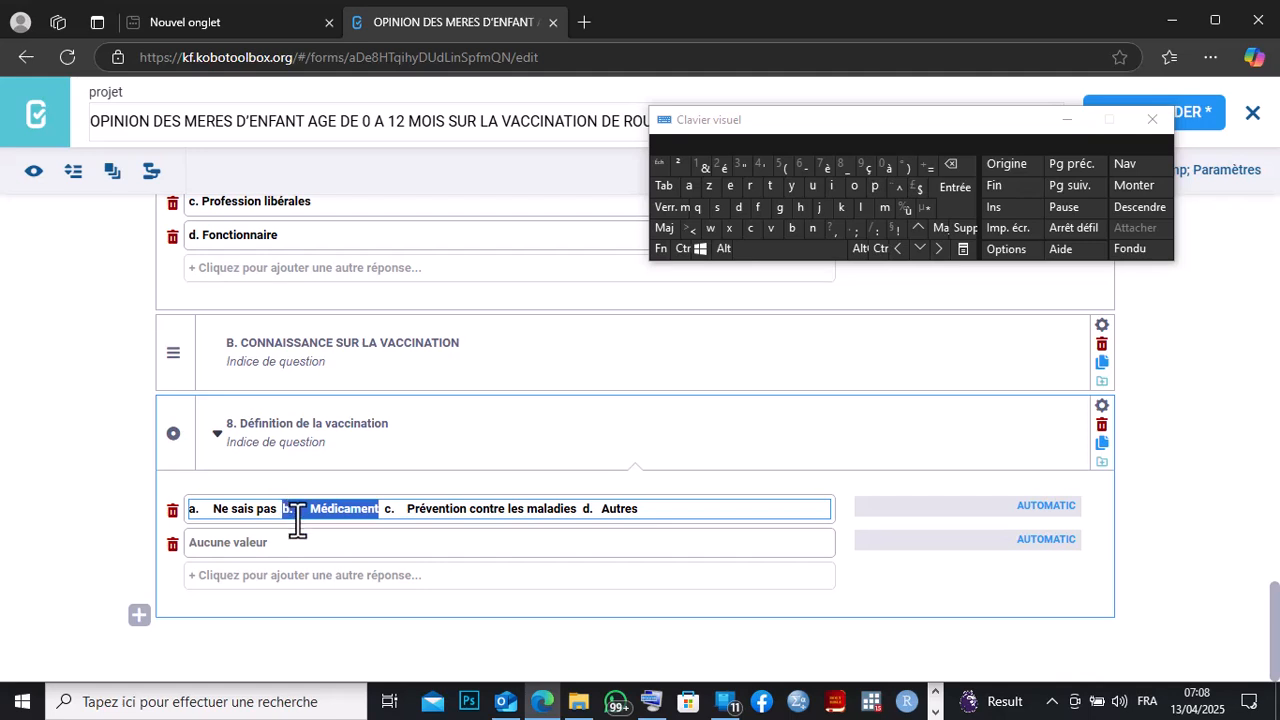
right_click(297, 520)
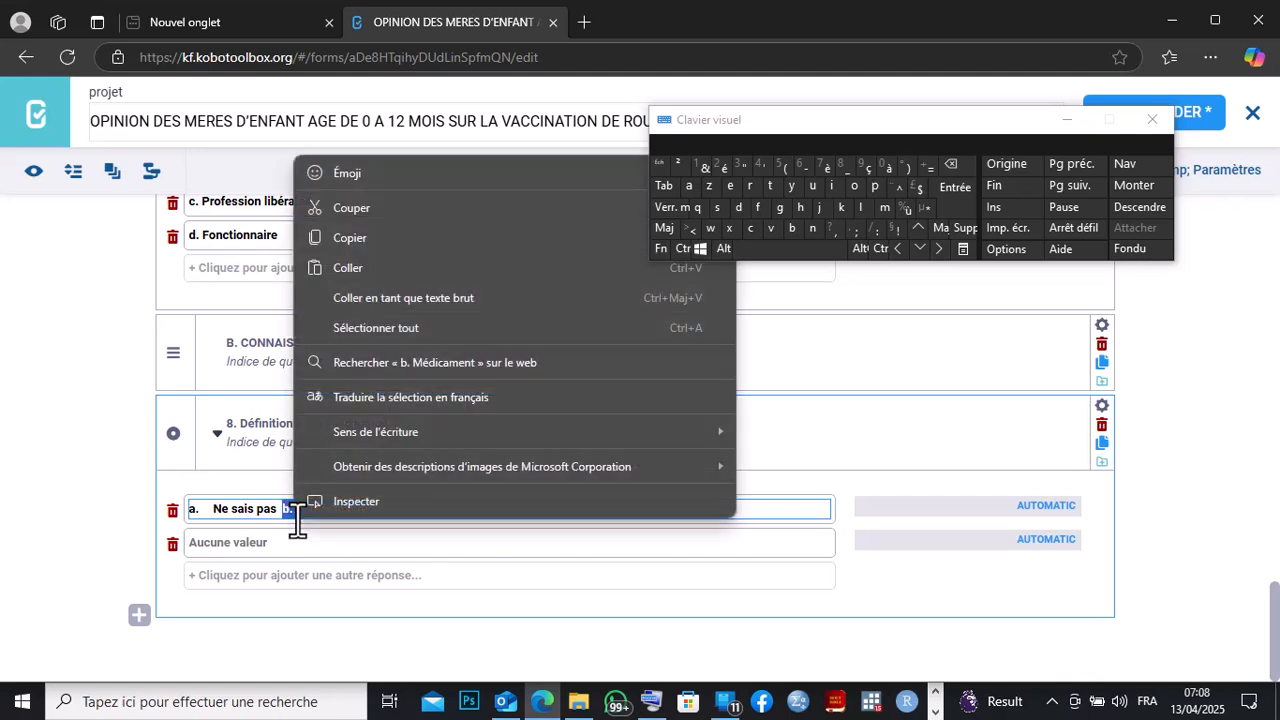
click(344, 212)
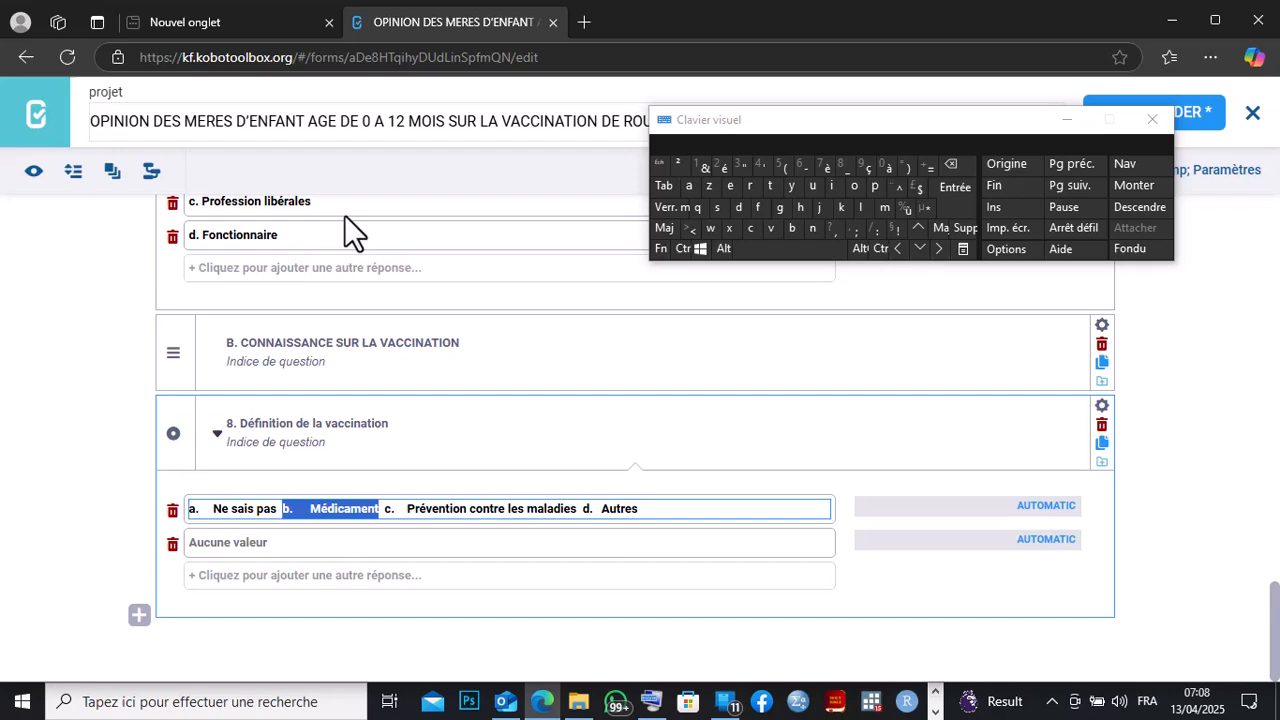
right_click(201, 546)
click(250, 320)
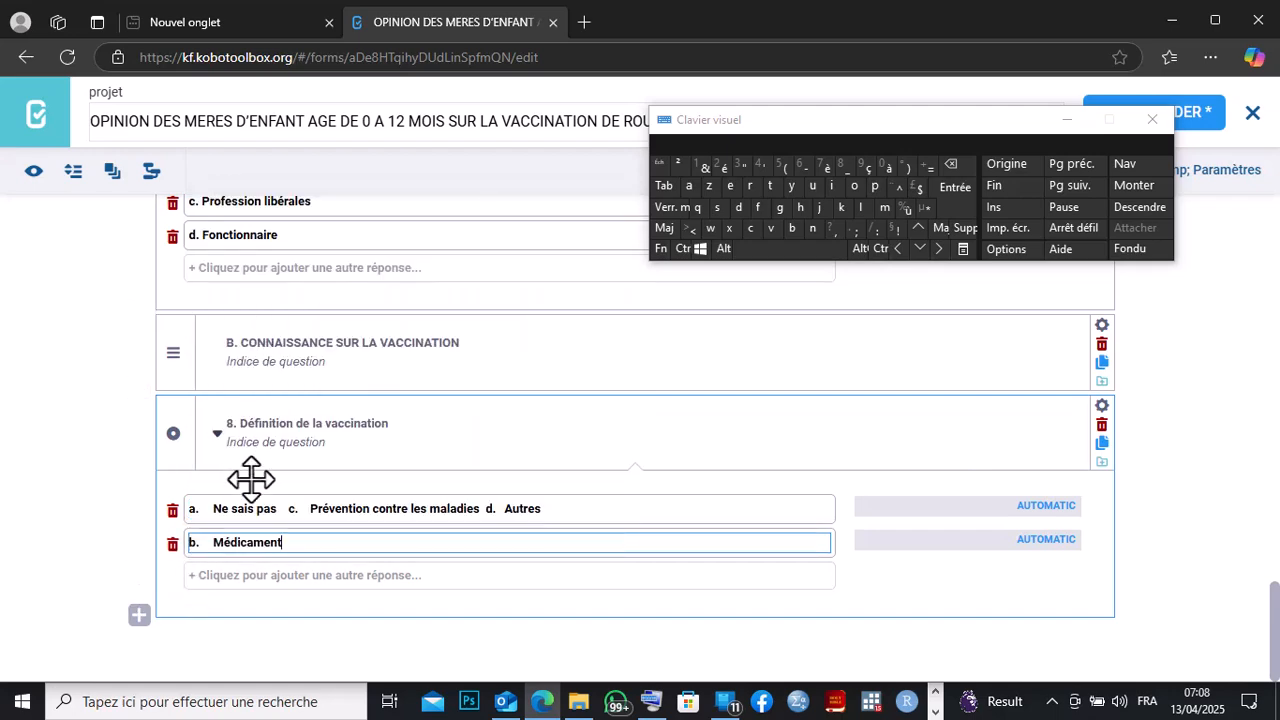
Add a third option, clear it, and move 'c. Prévention contre les maladies' from the first option into it.
click(225, 577)
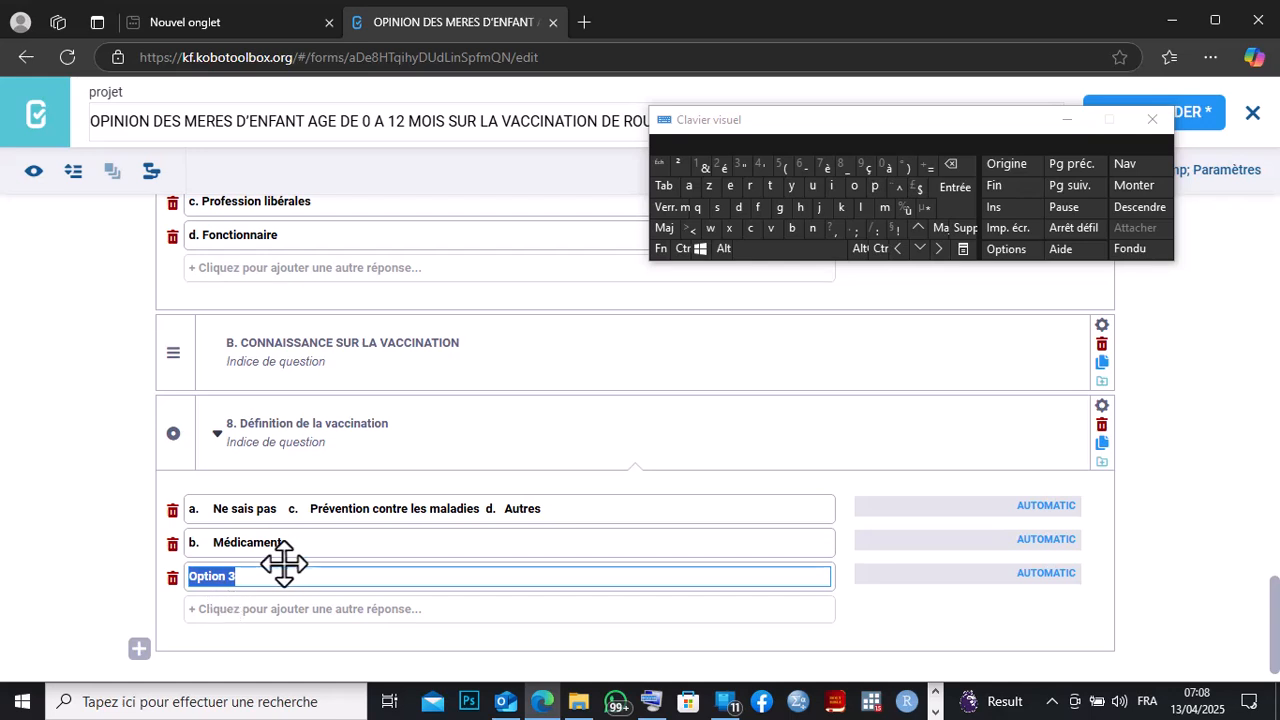
click(950, 164)
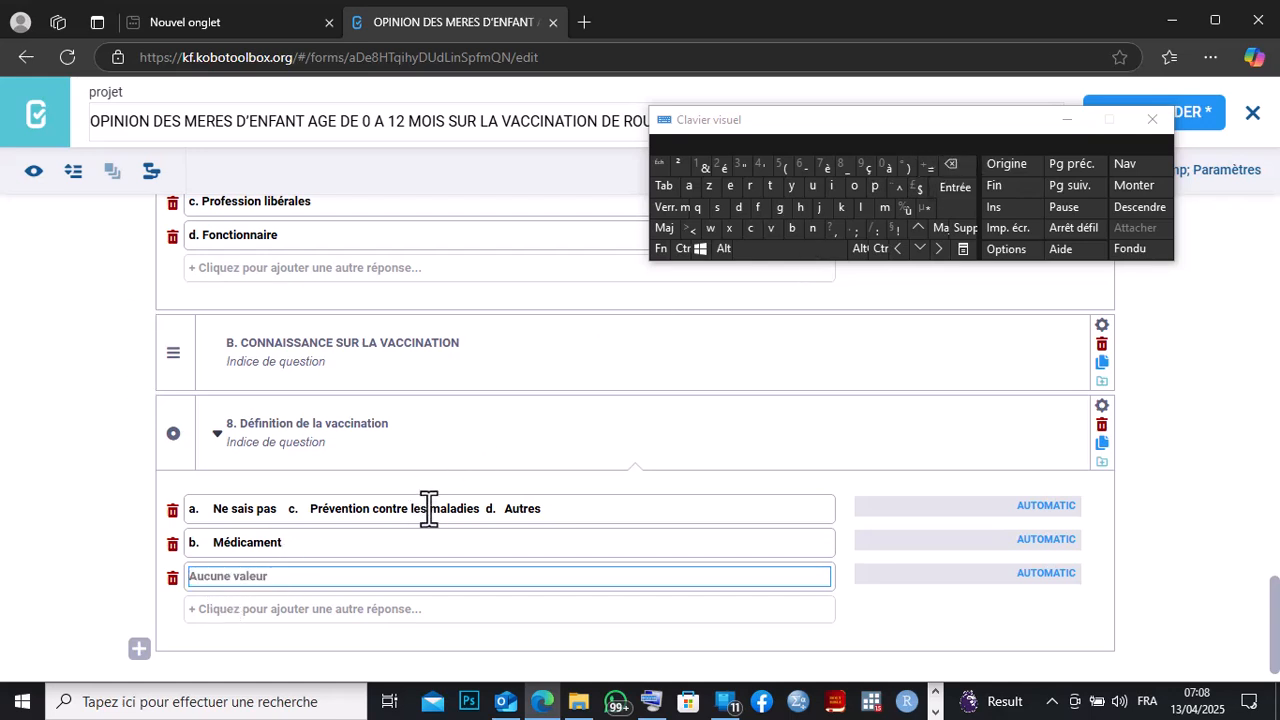
drag(481, 516, 295, 505)
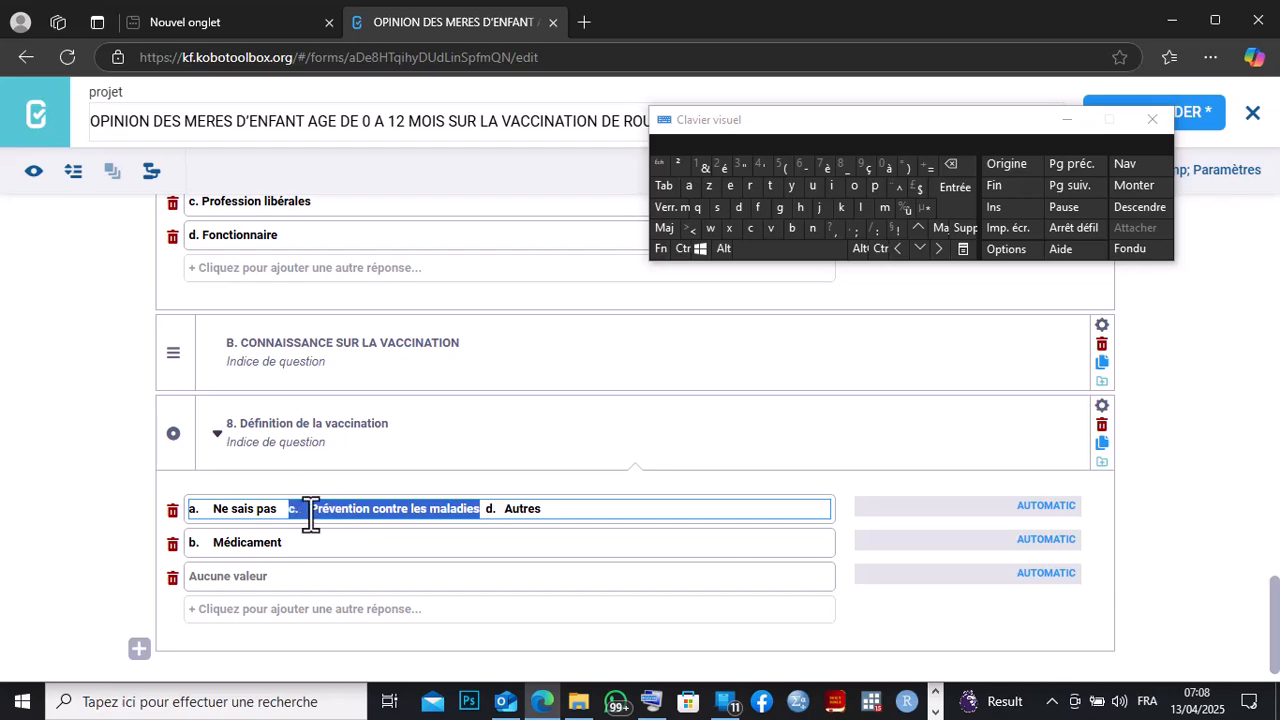
right_click(307, 504)
click(352, 212)
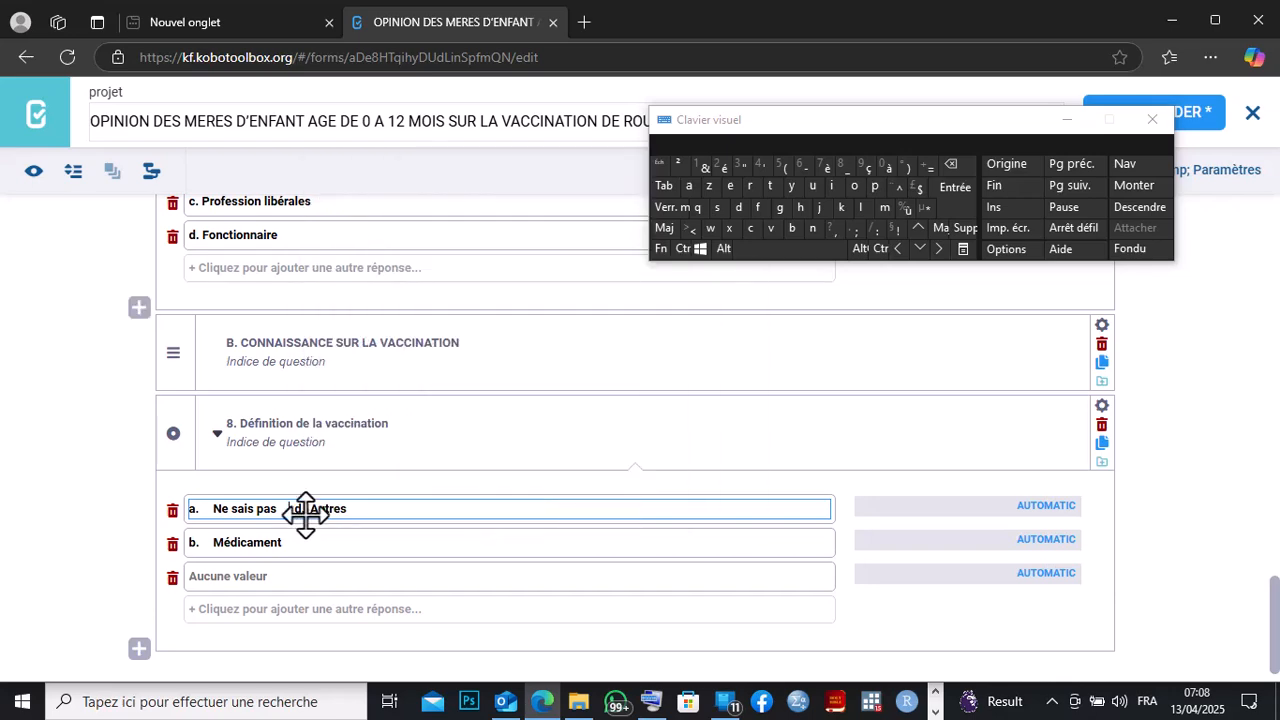
click(192, 576)
right_click(193, 576)
click(221, 371)
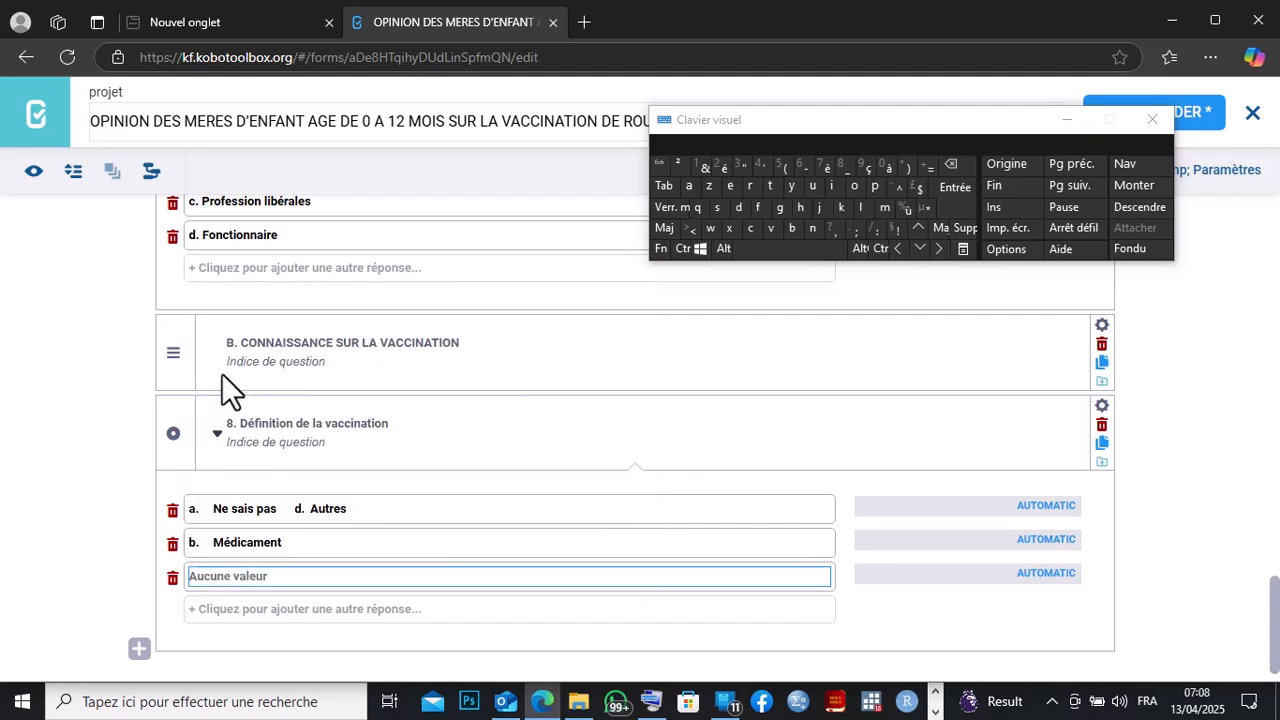
Add a fourth option, clear it, and move 'd. Autres' from the first option into it.
click(255, 611)
click(957, 165)
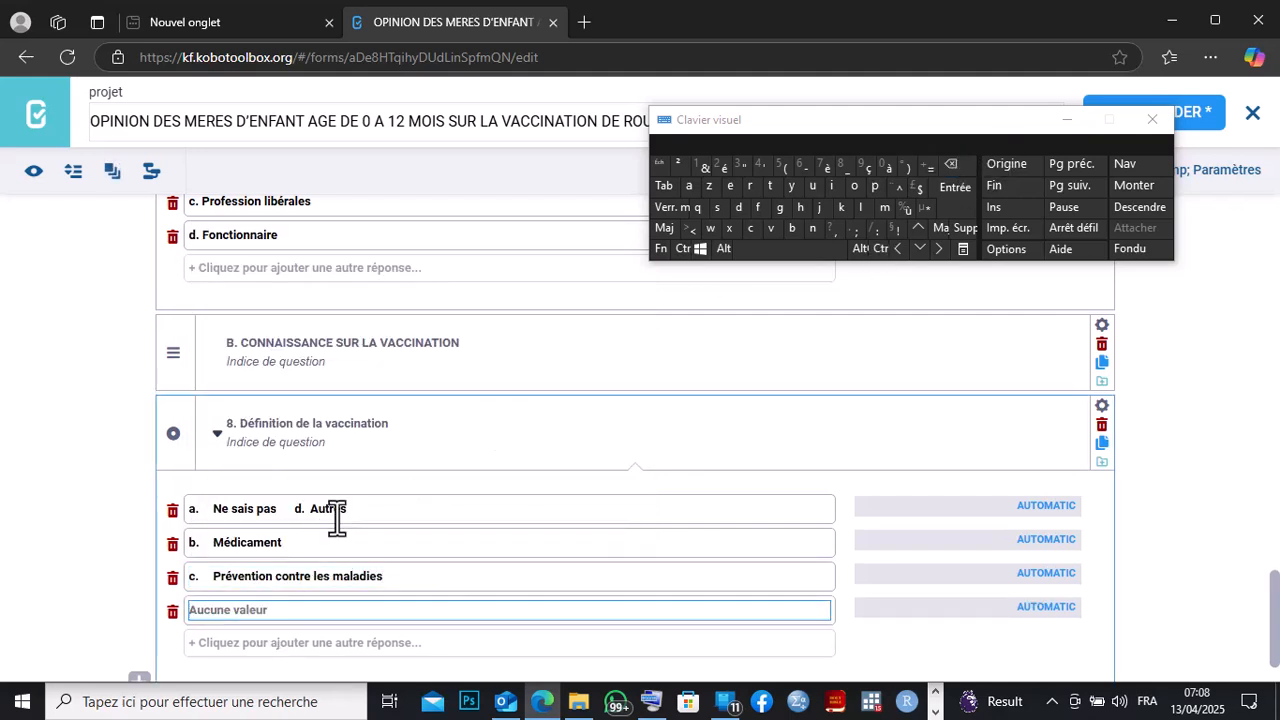
drag(347, 508, 298, 508)
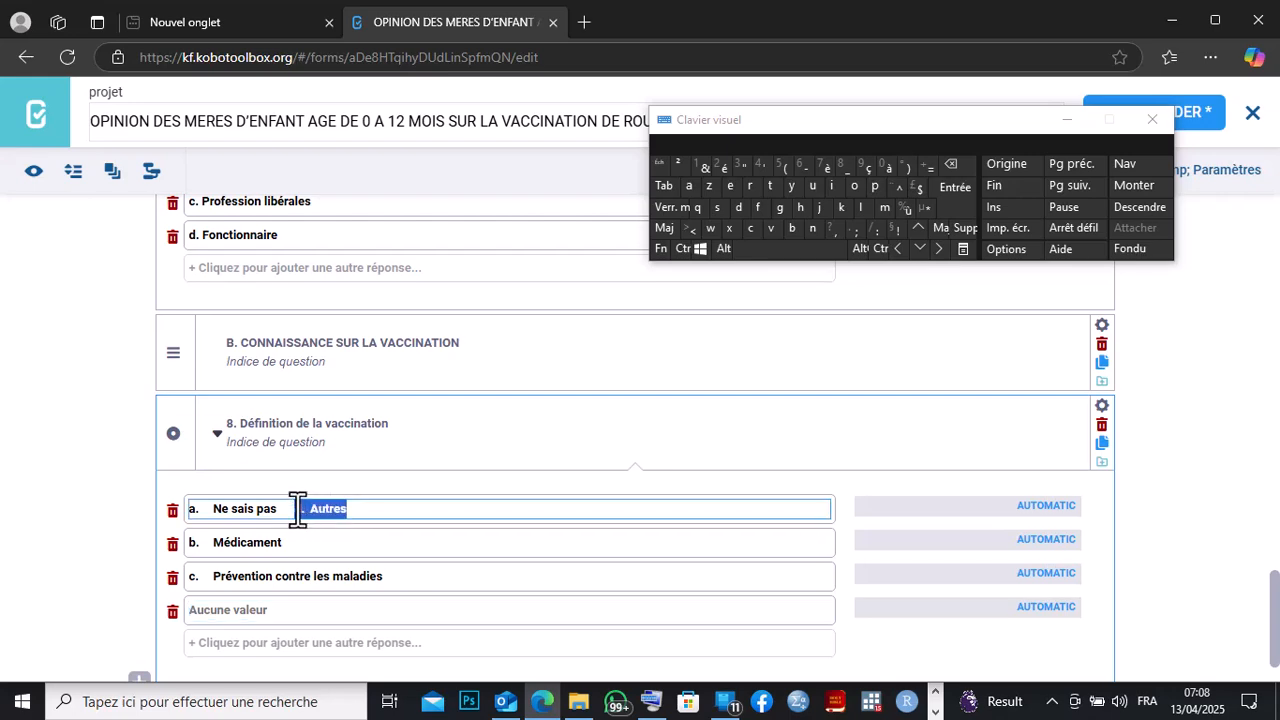
right_click(298, 508)
click(343, 197)
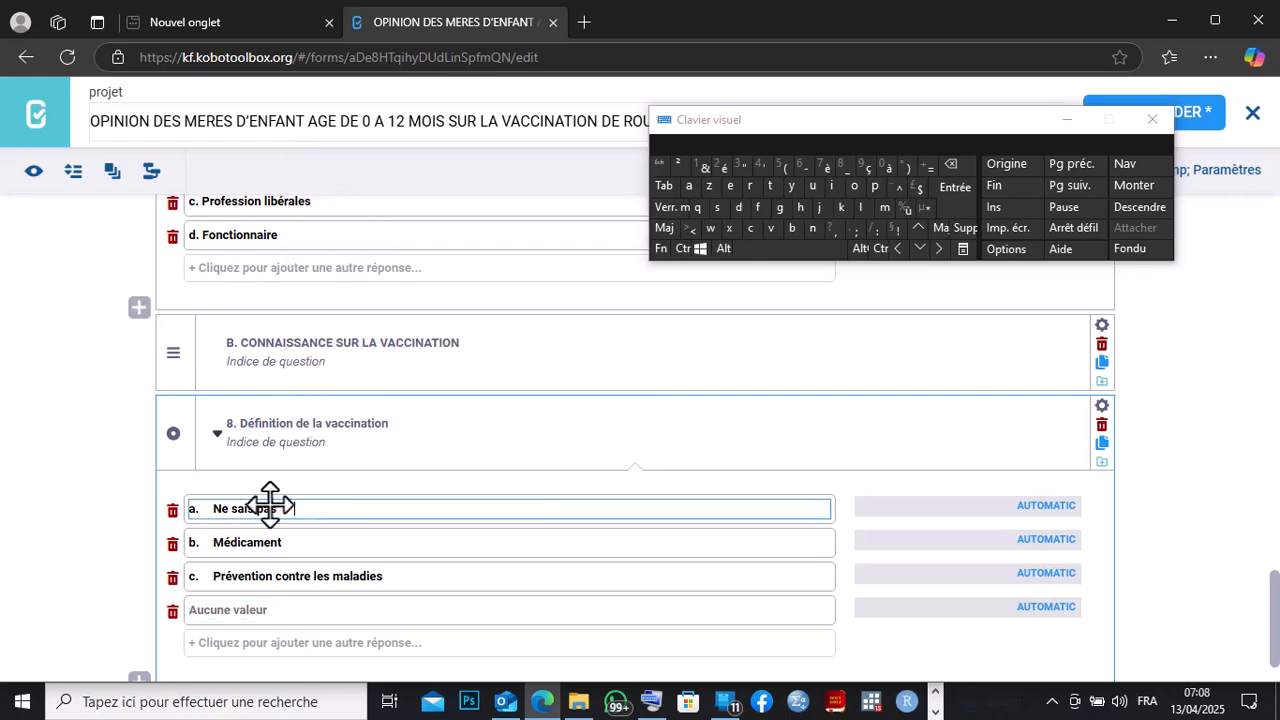
right_click(220, 610)
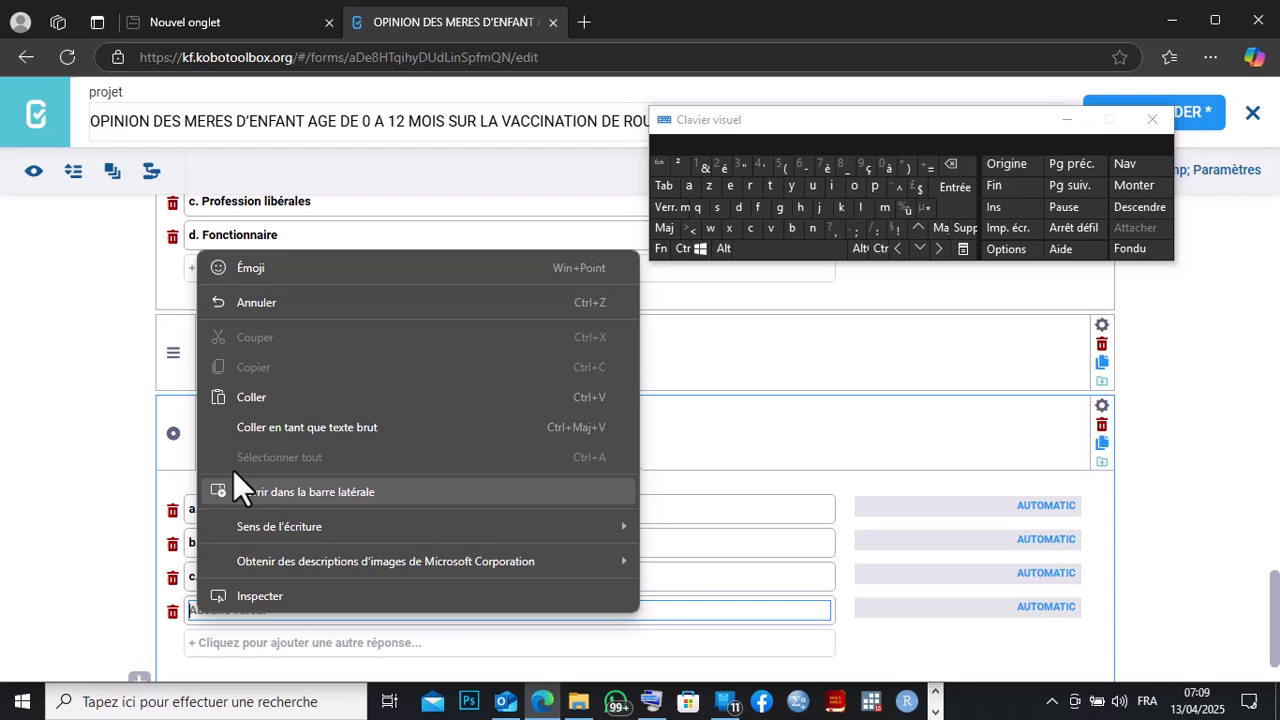
click(255, 388)
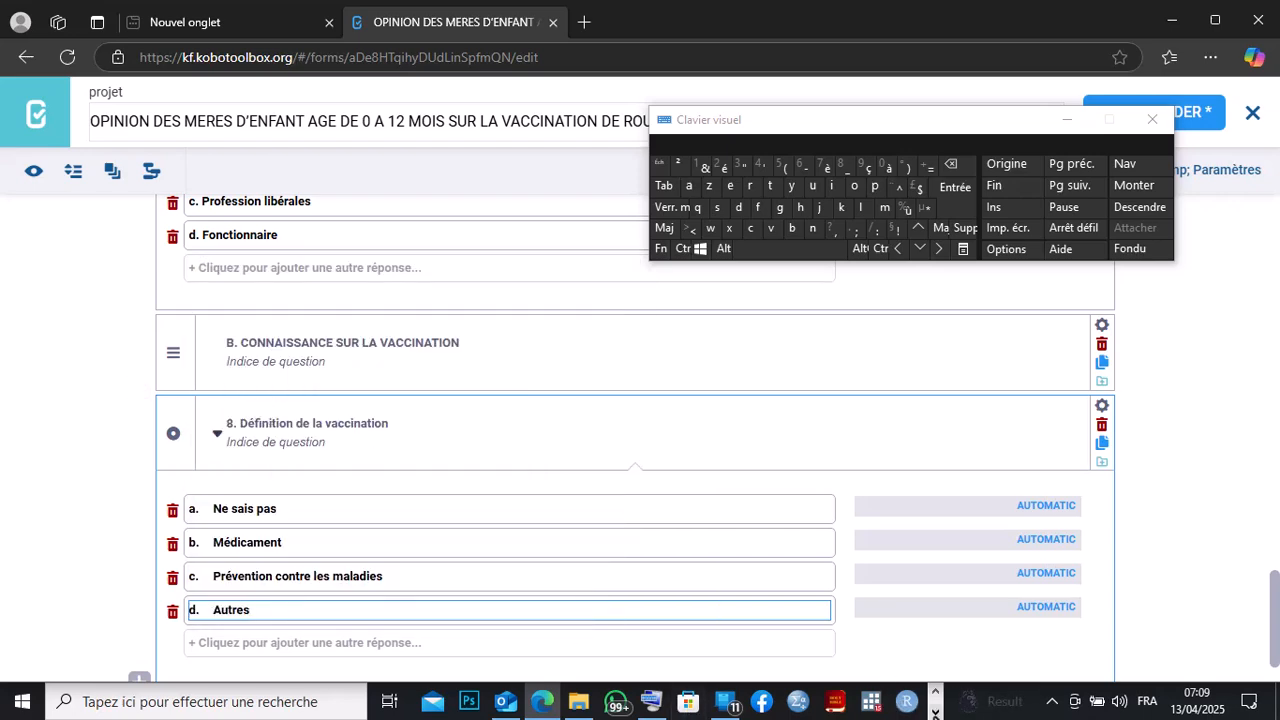
Switch to Word and copy question 9 'Avez-vous déjà entendu parler de vaccination?'.
click(935, 711)
click(620, 701)
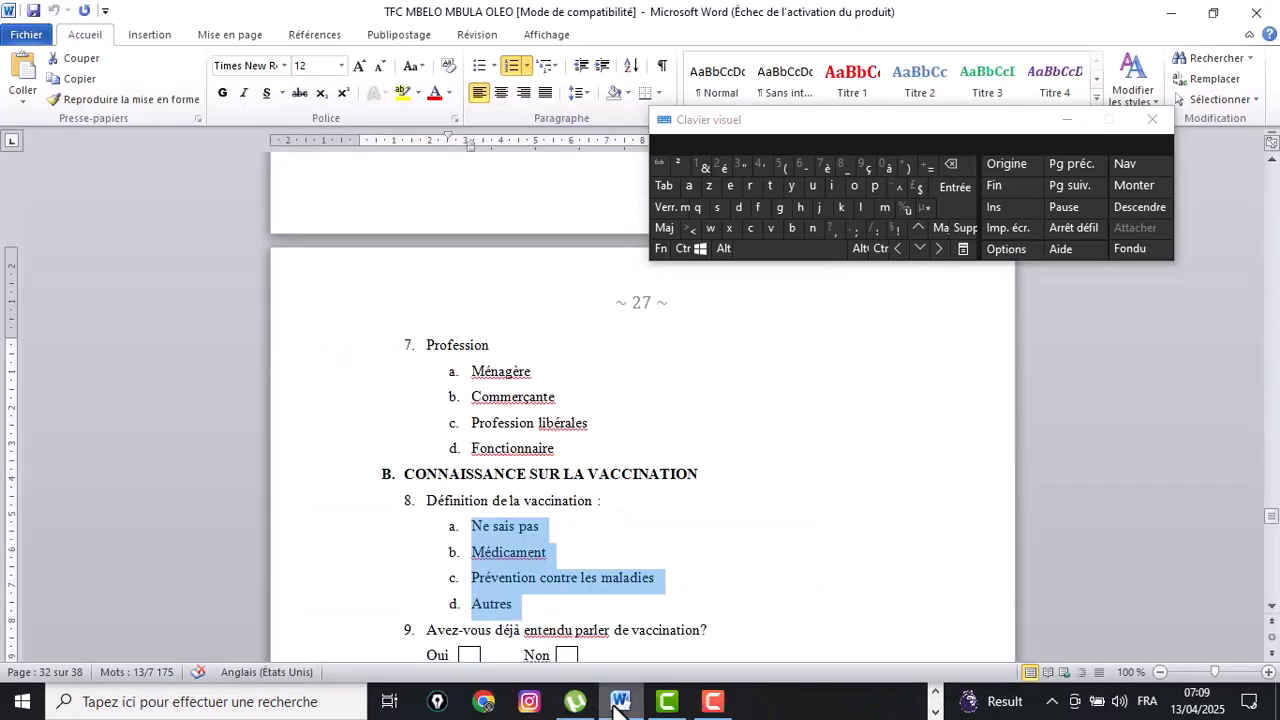
click(1272, 606)
drag(1272, 606, 1272, 612)
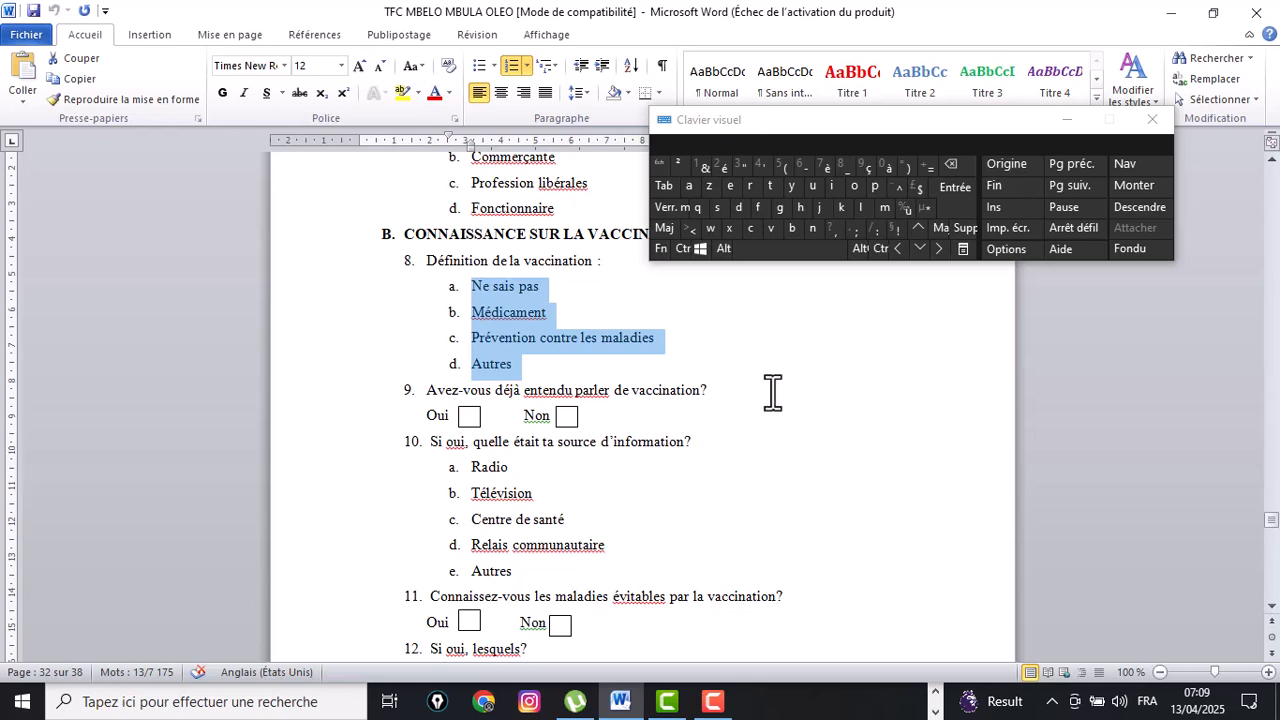
drag(711, 390, 429, 390)
right_click(429, 390)
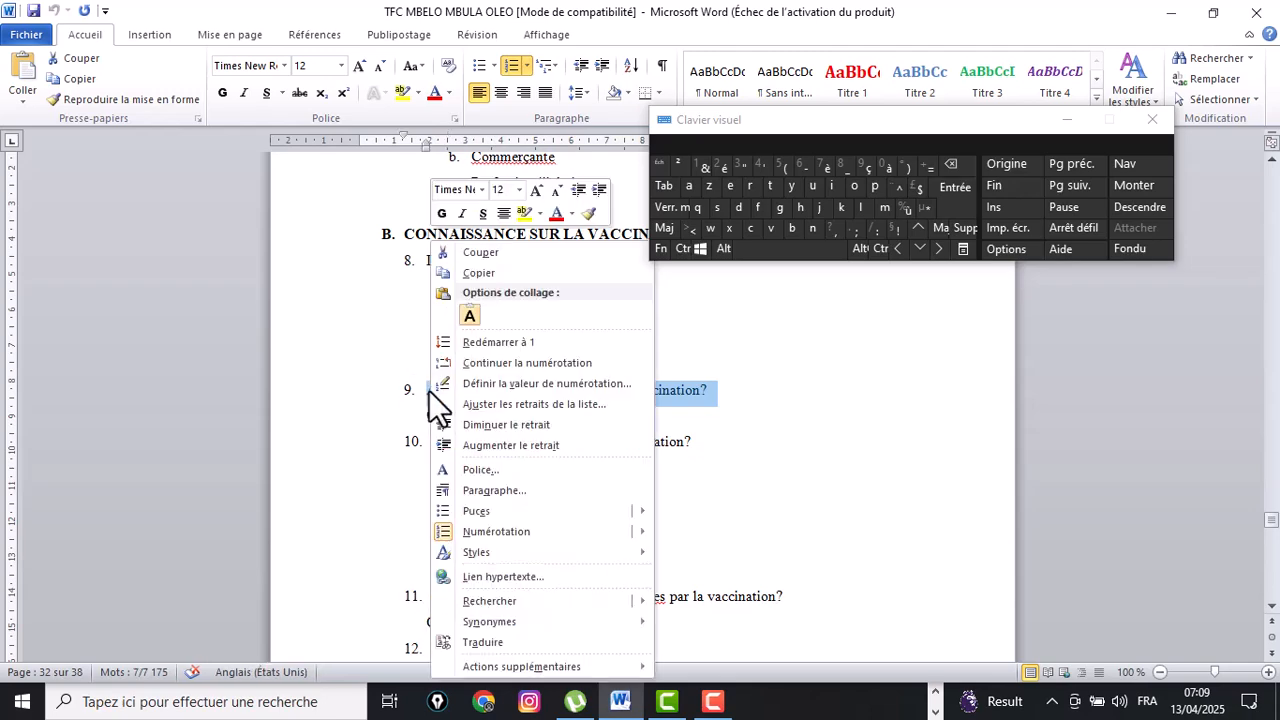
click(474, 277)
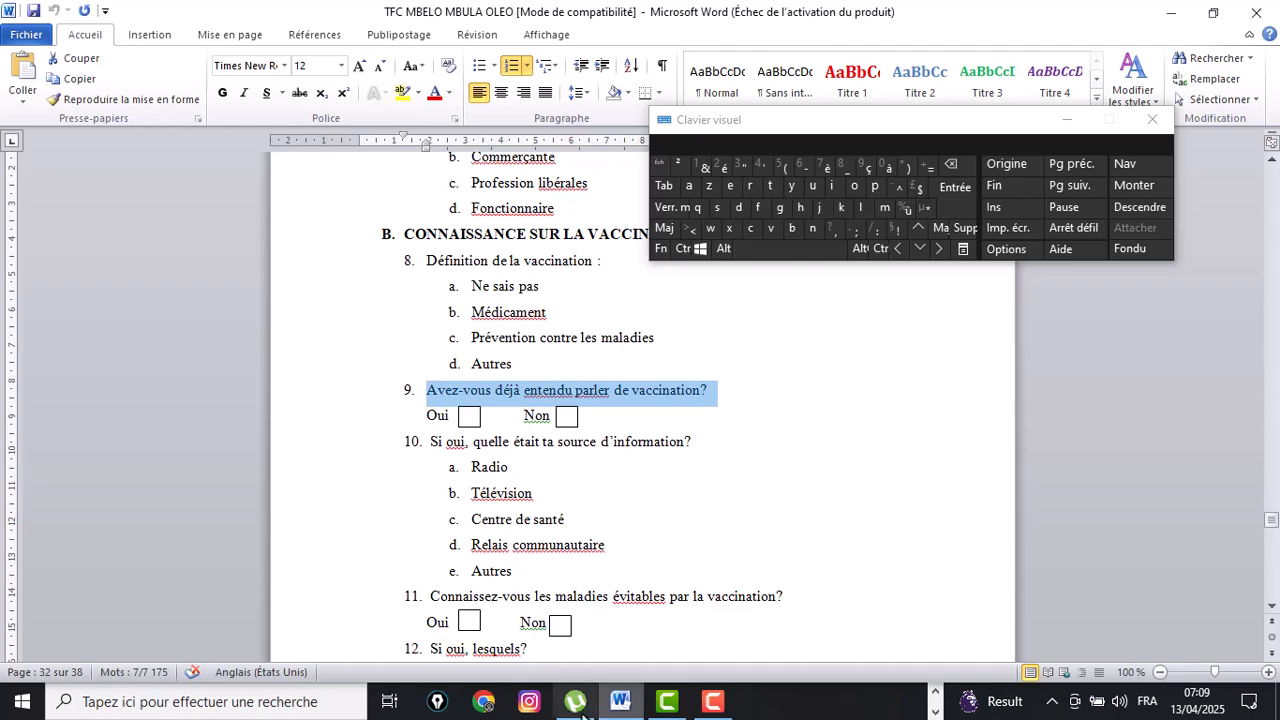
Return to the form builder, open a new question slot after question 8, and paste question 9 as its label.
click(935, 691)
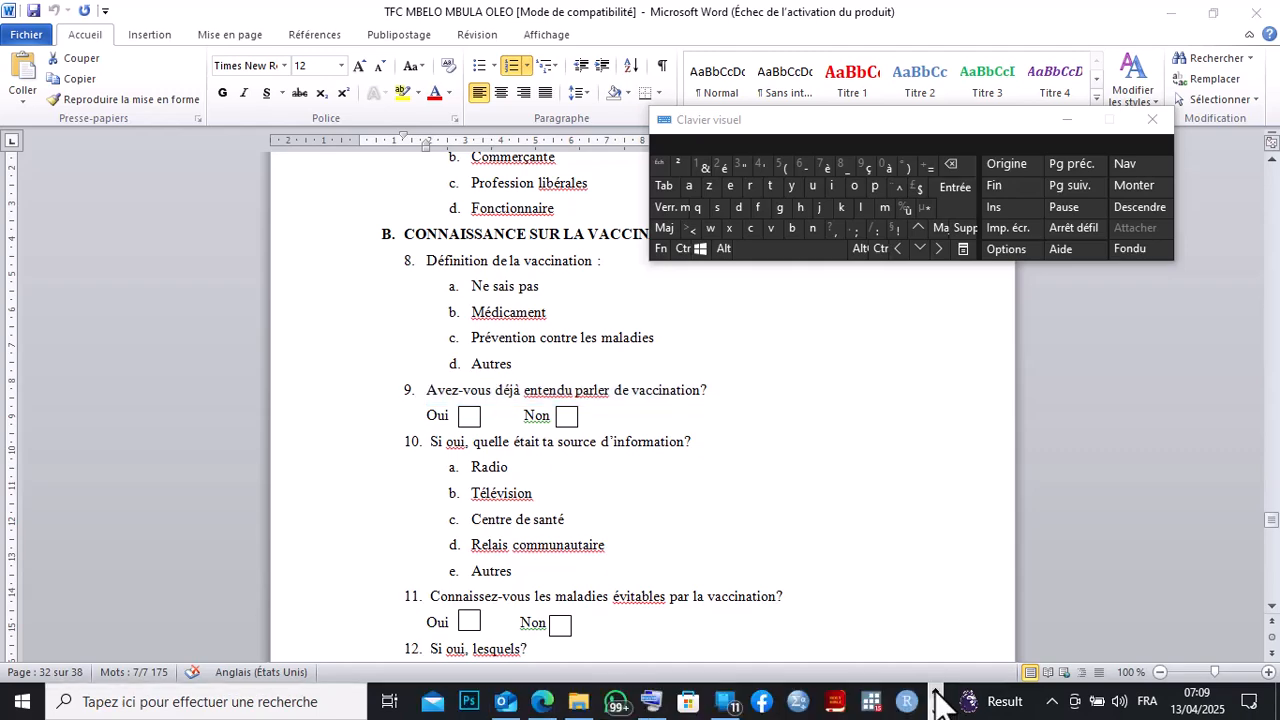
mouse_move(541, 701)
click(515, 626)
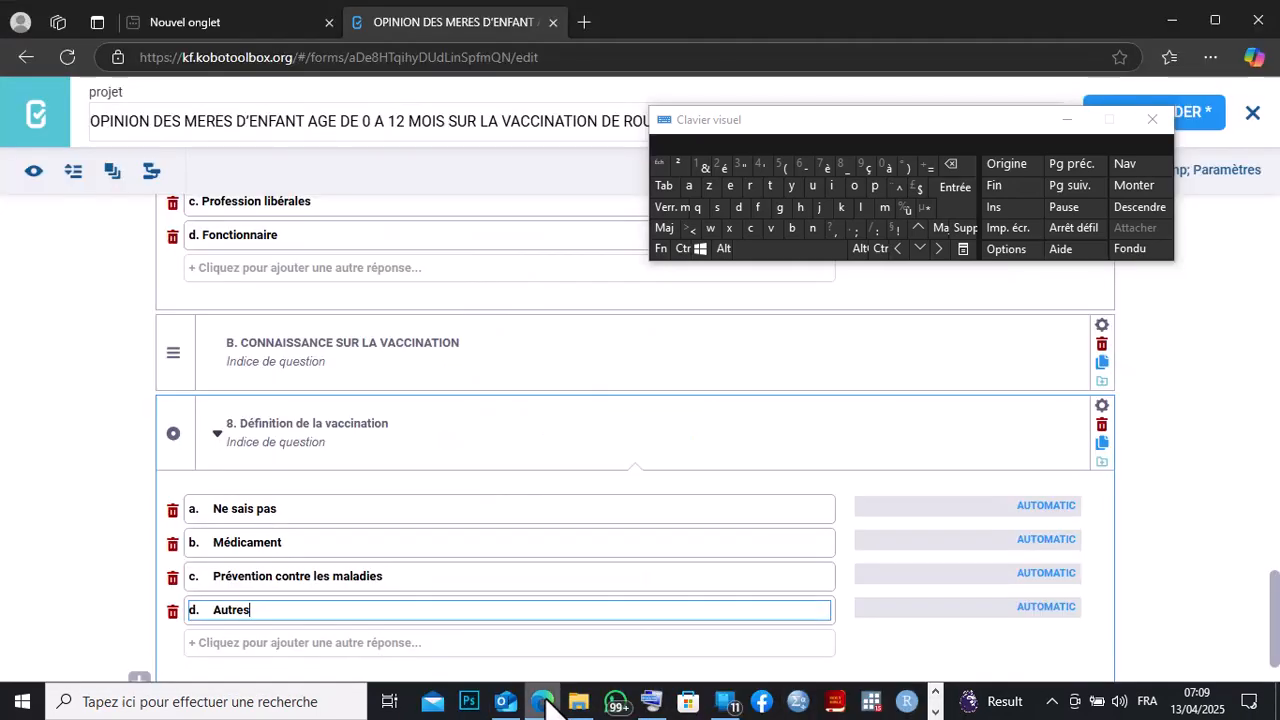
scroll(635, 450, down, 1)
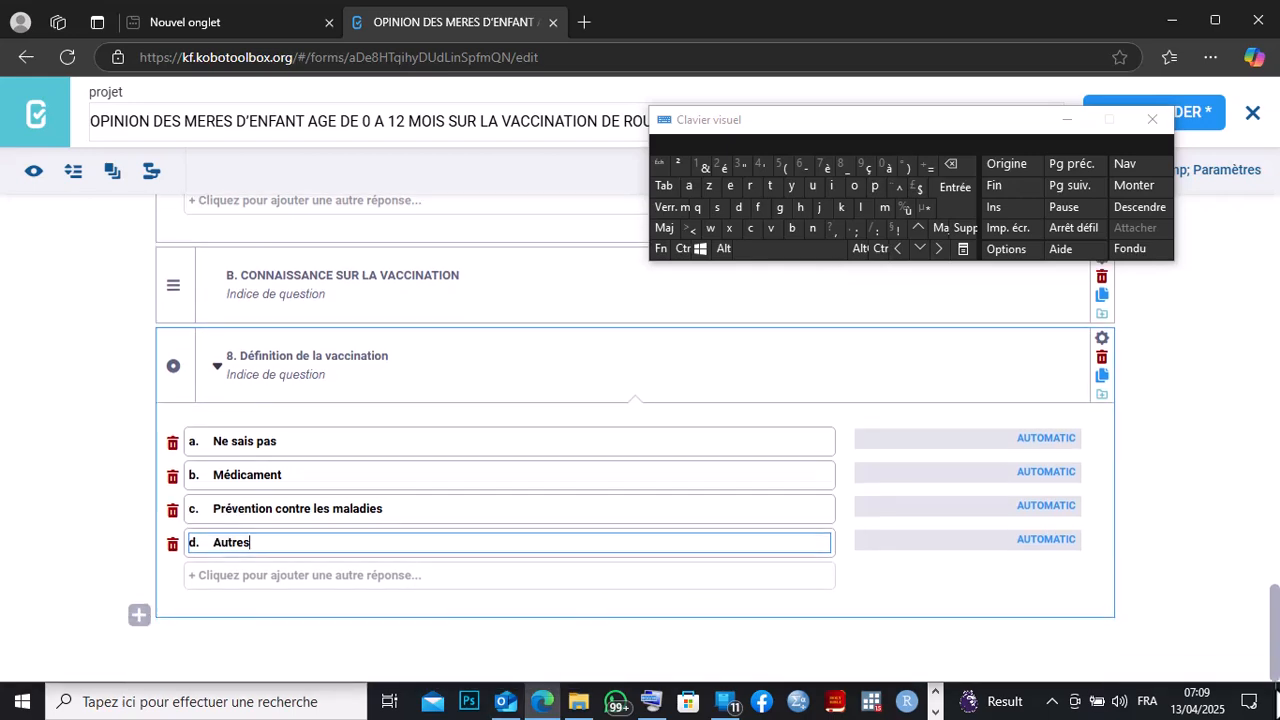
click(139, 615)
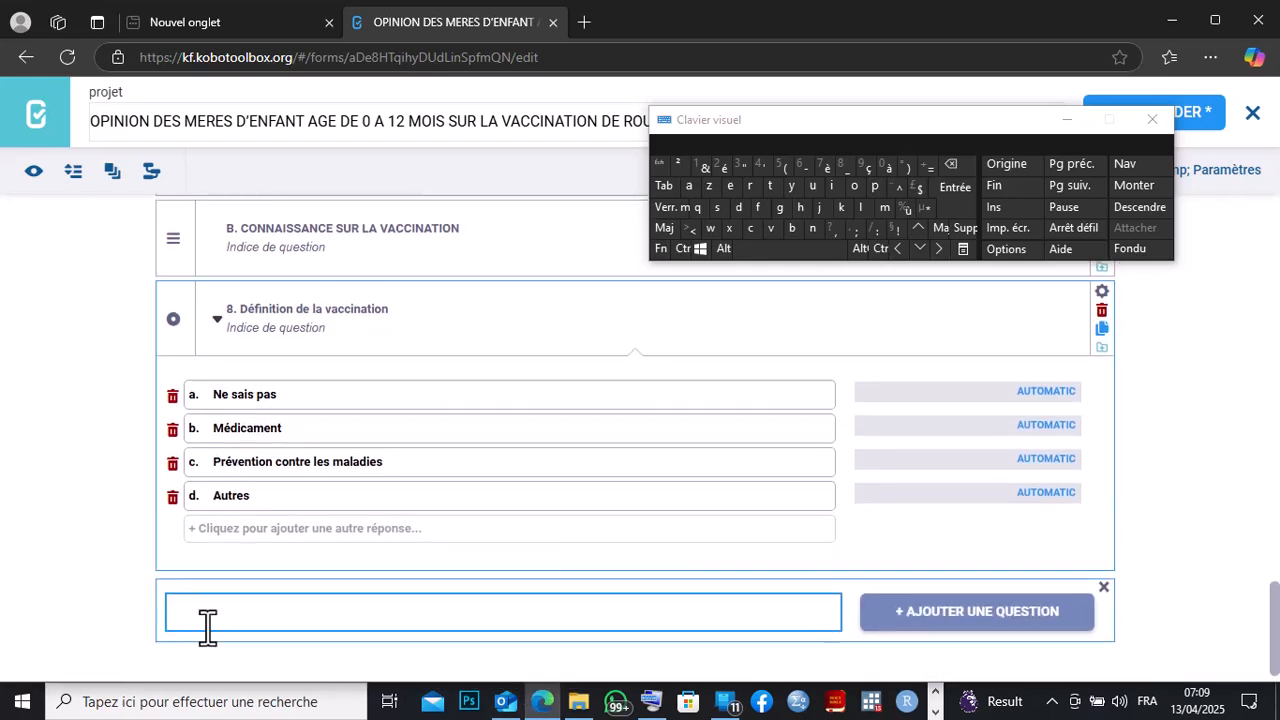
right_click(178, 610)
click(219, 395)
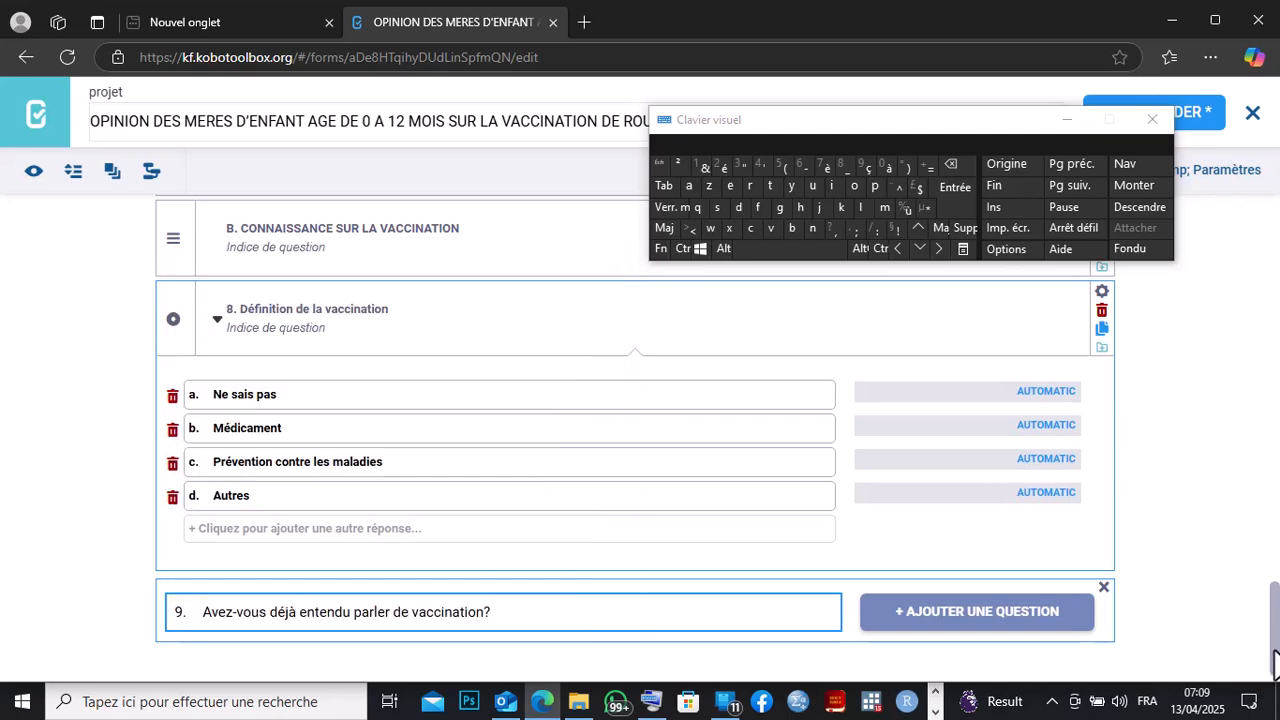
scroll(1276, 680, down, 1)
click(935, 711)
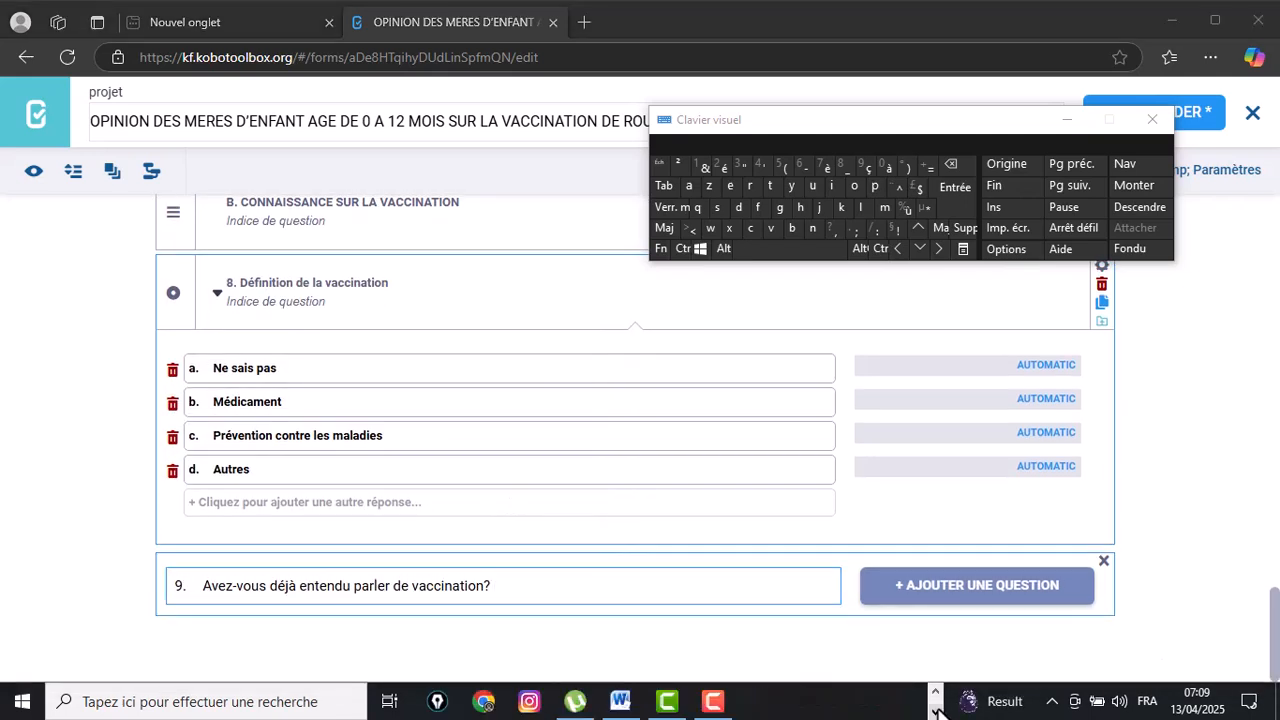
click(620, 703)
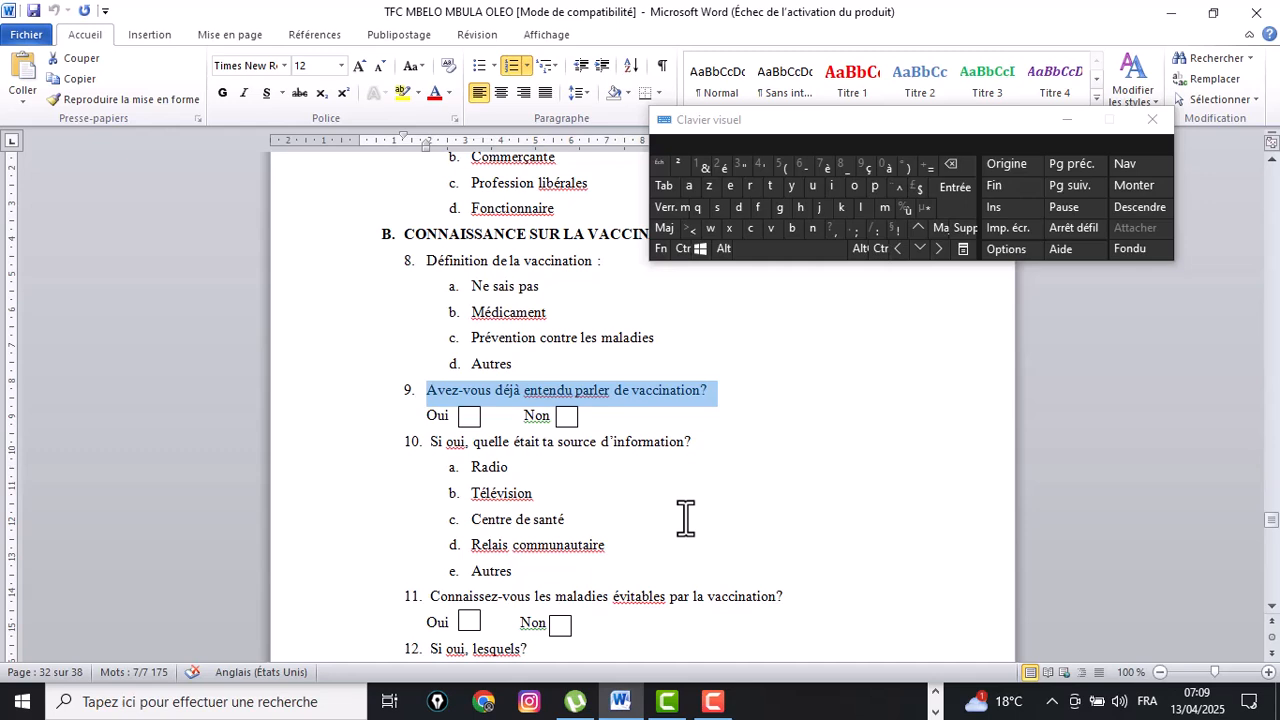
click(938, 704)
click(935, 704)
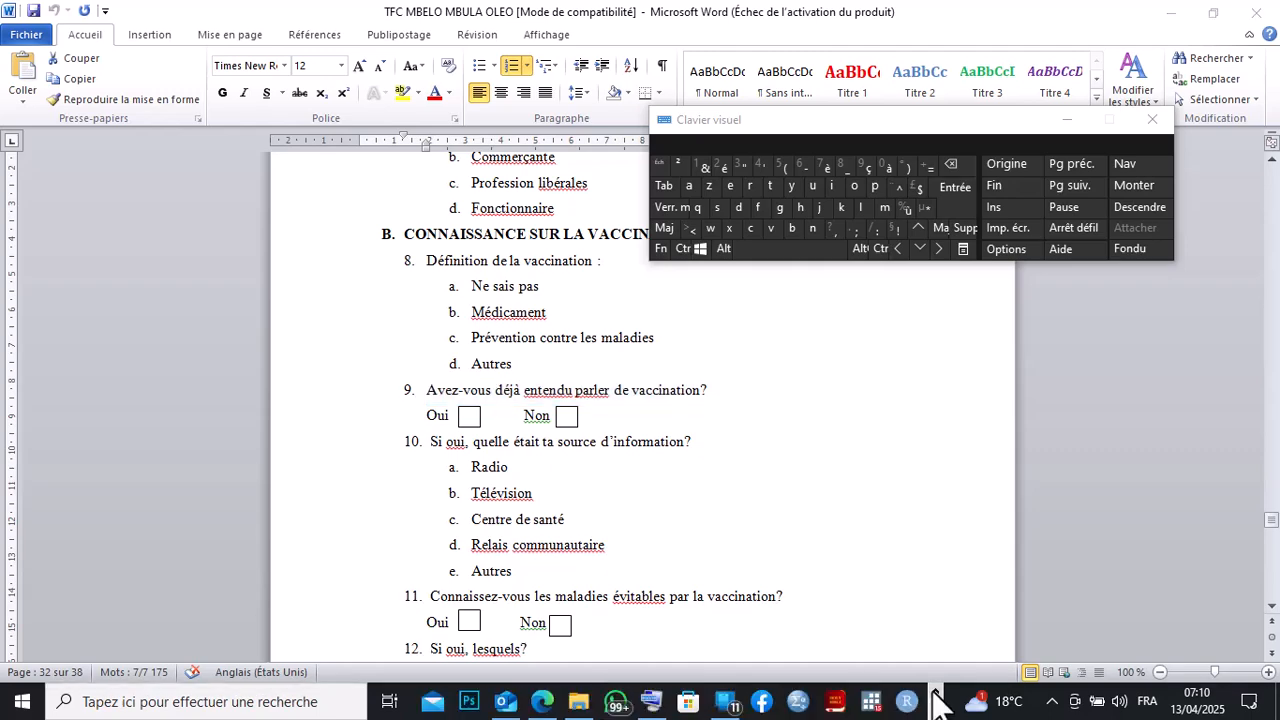
click(543, 702)
Add question 9 as a single-choice (Choix unique) question and set its first option to 'a. Oui'.
click(936, 590)
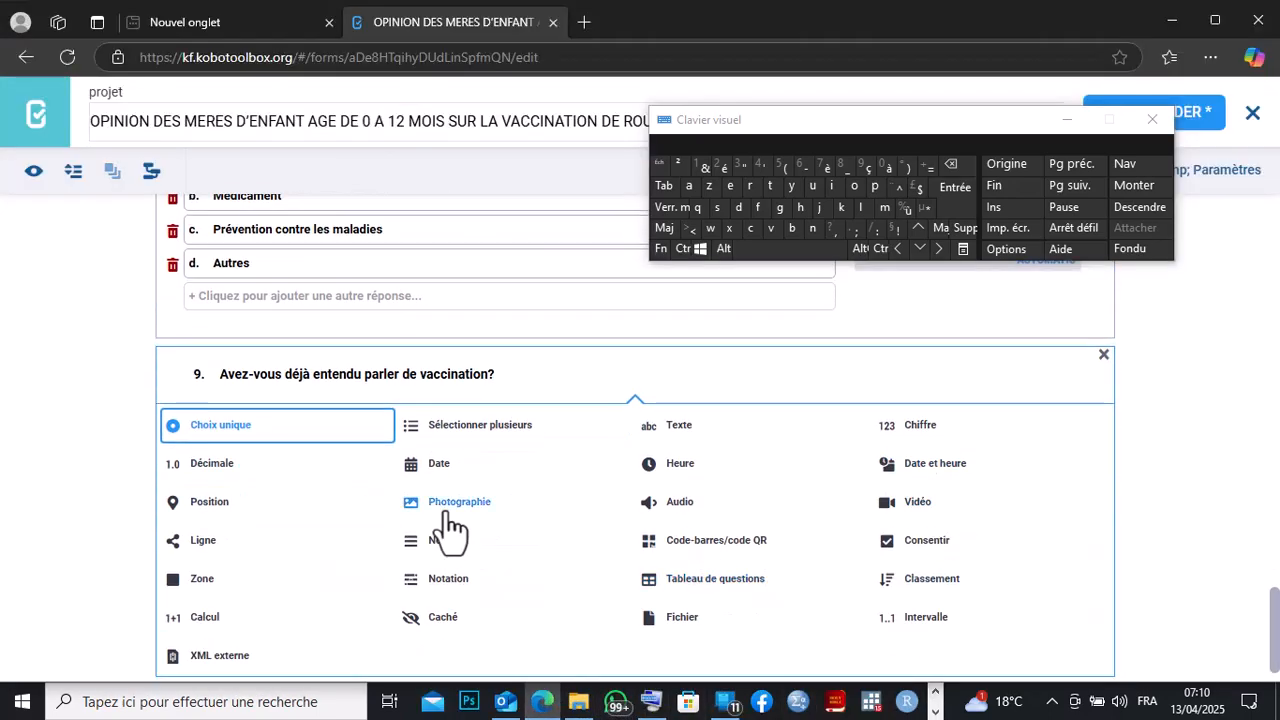
click(263, 435)
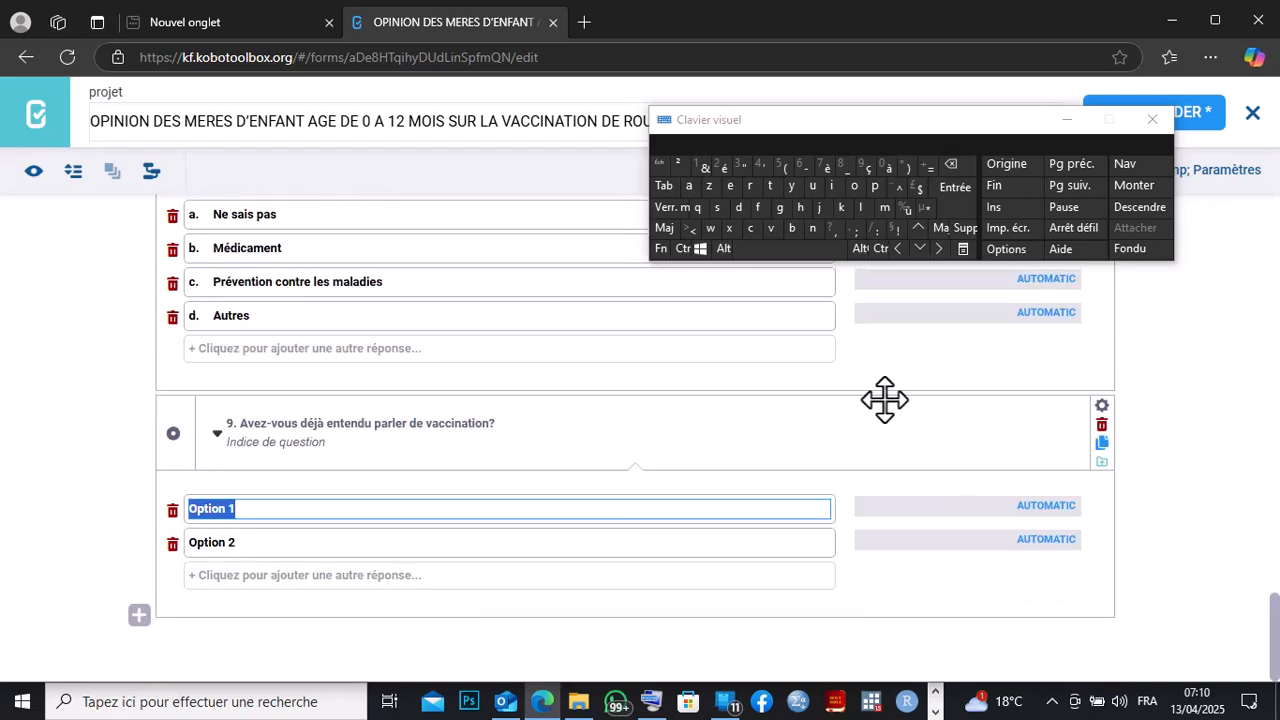
click(950, 165)
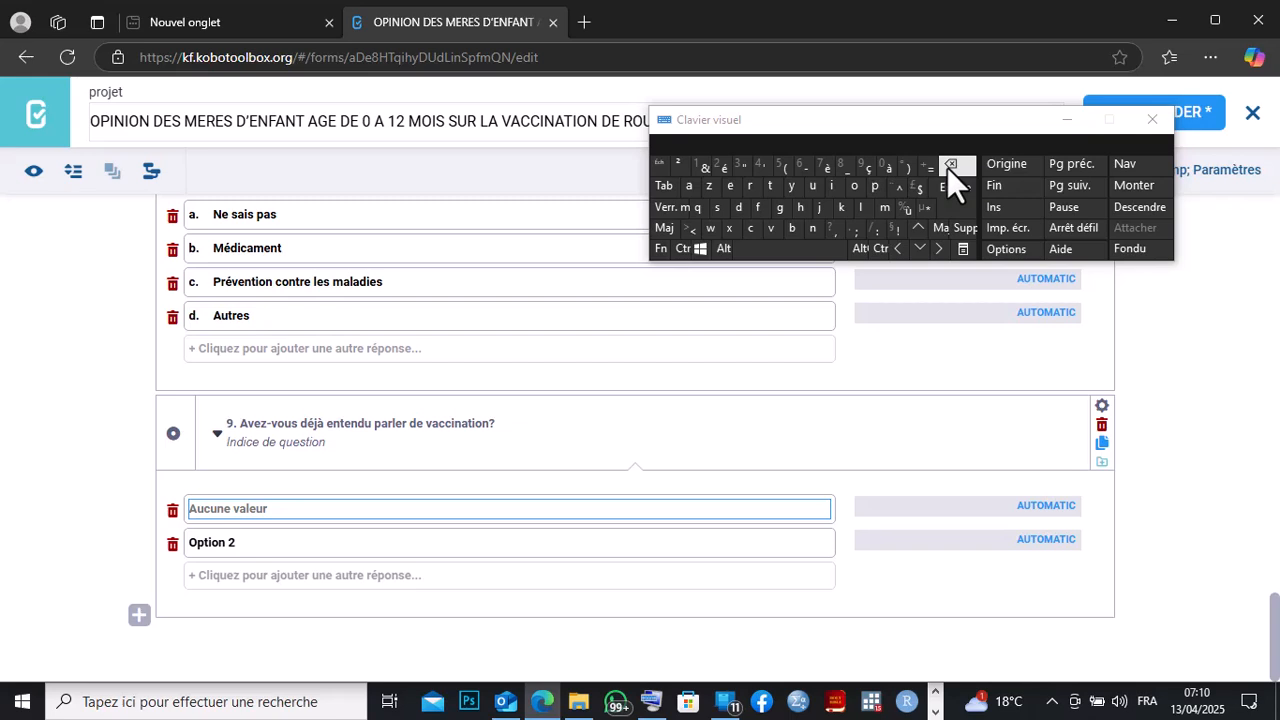
text(a.)
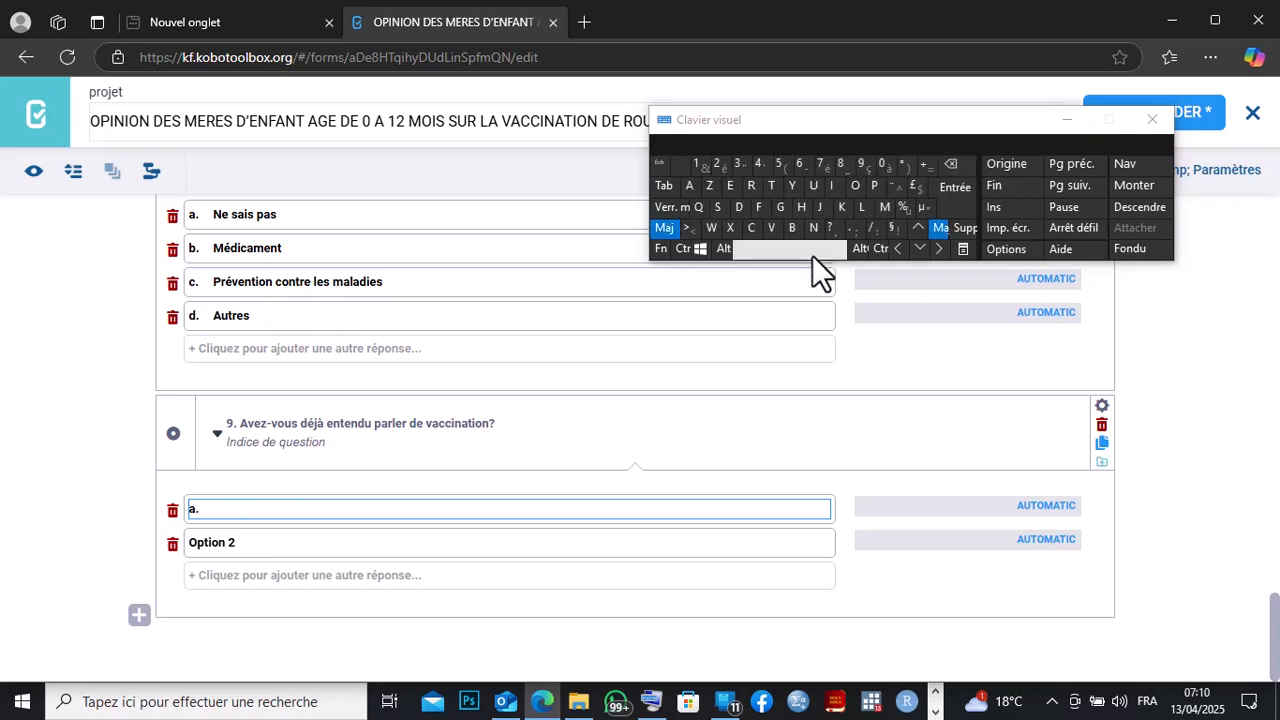
text( O)
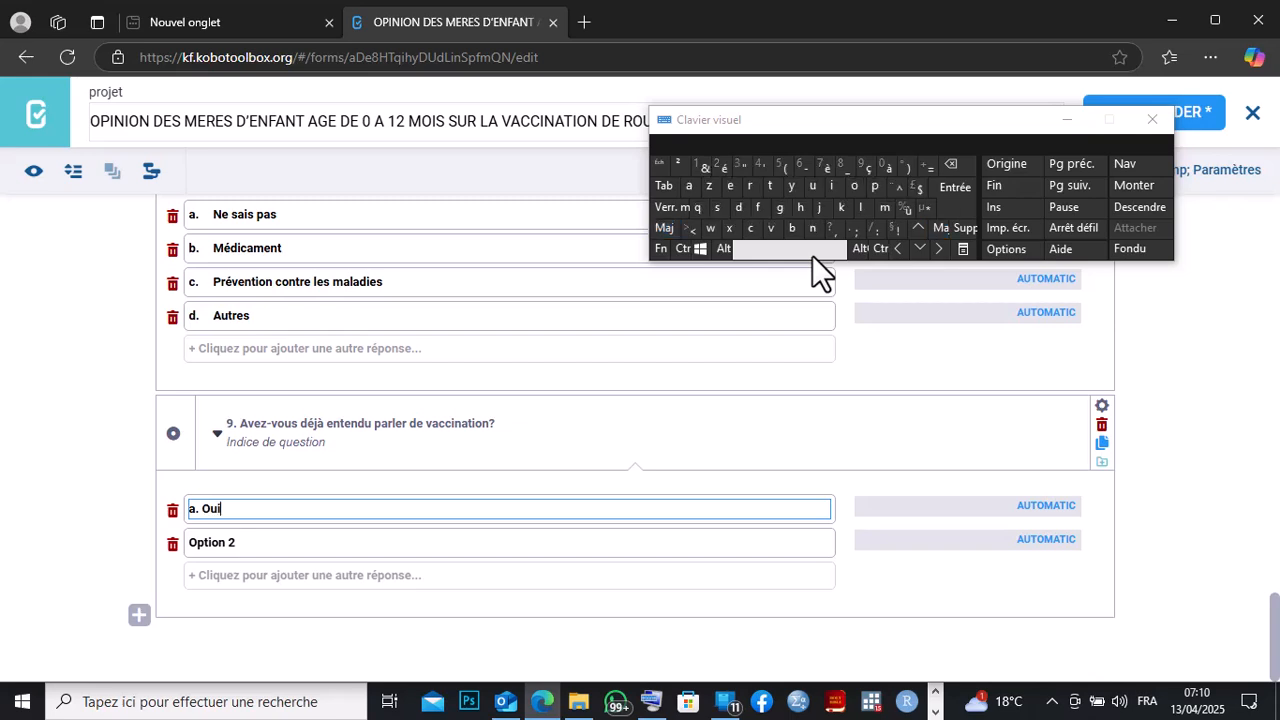
text(ui)
Set question 9's second answer option to 'b. Non'.
click(240, 540)
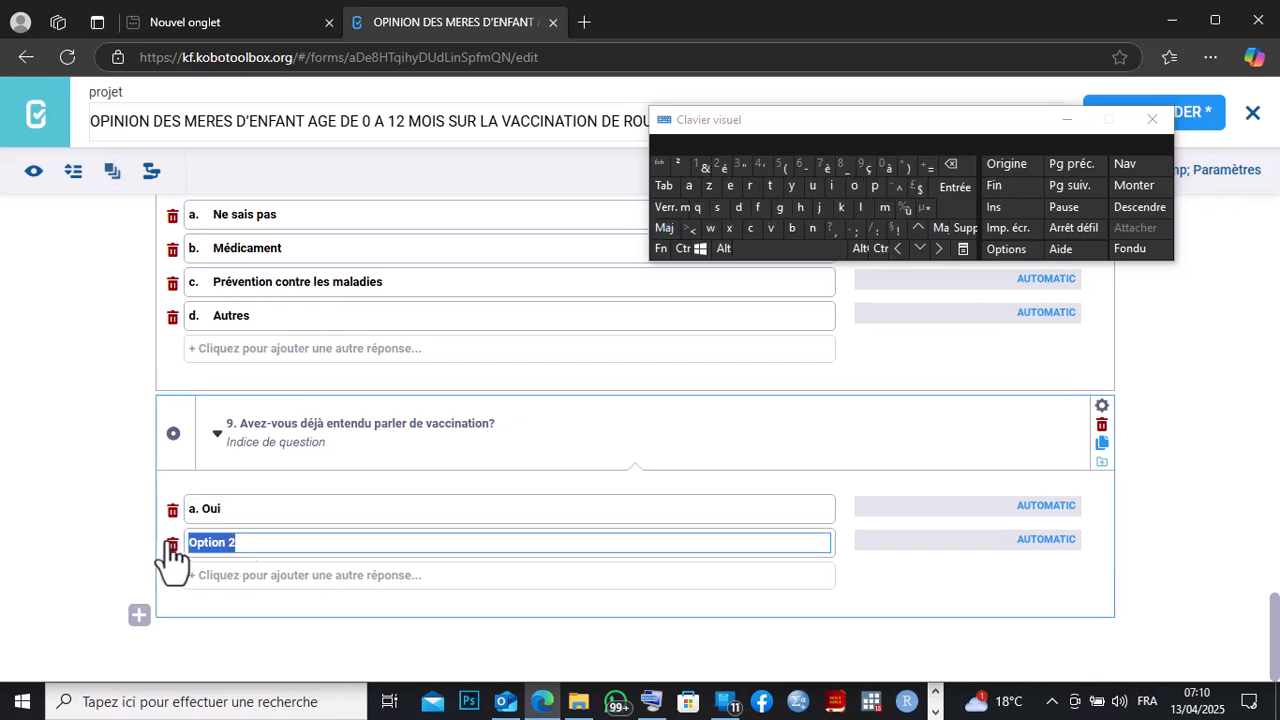
text(b.)
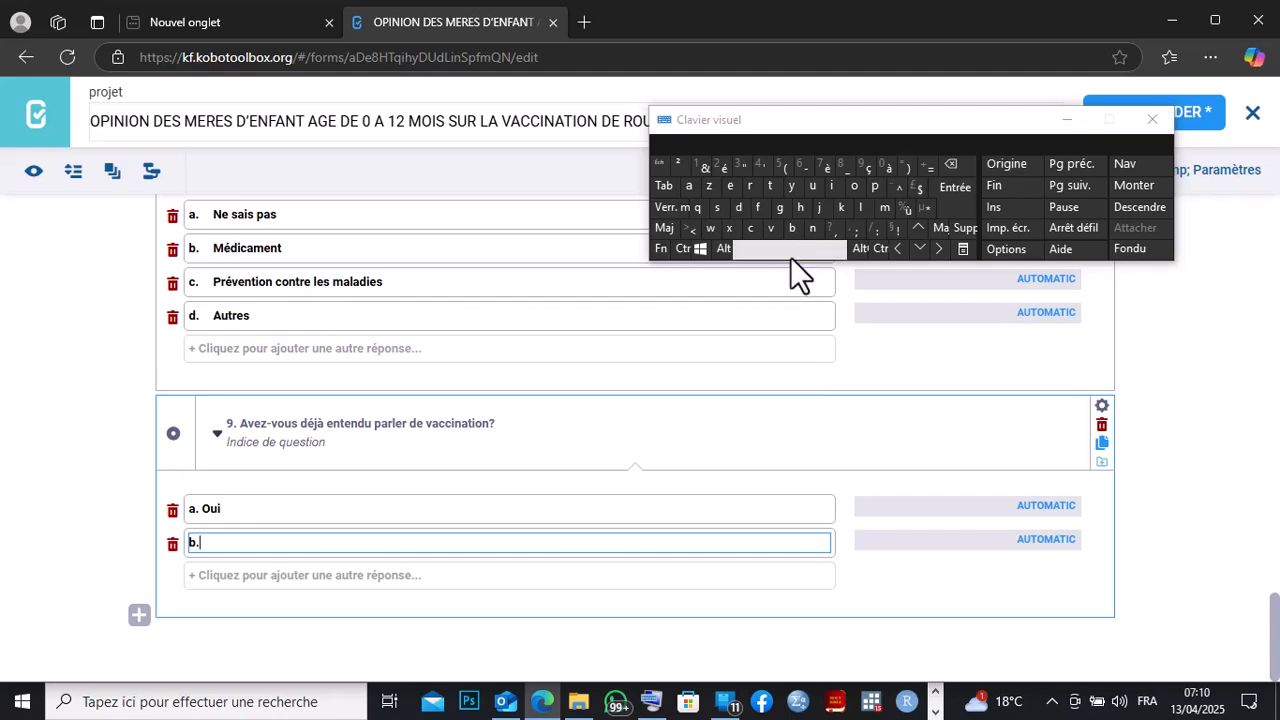
text( Non)
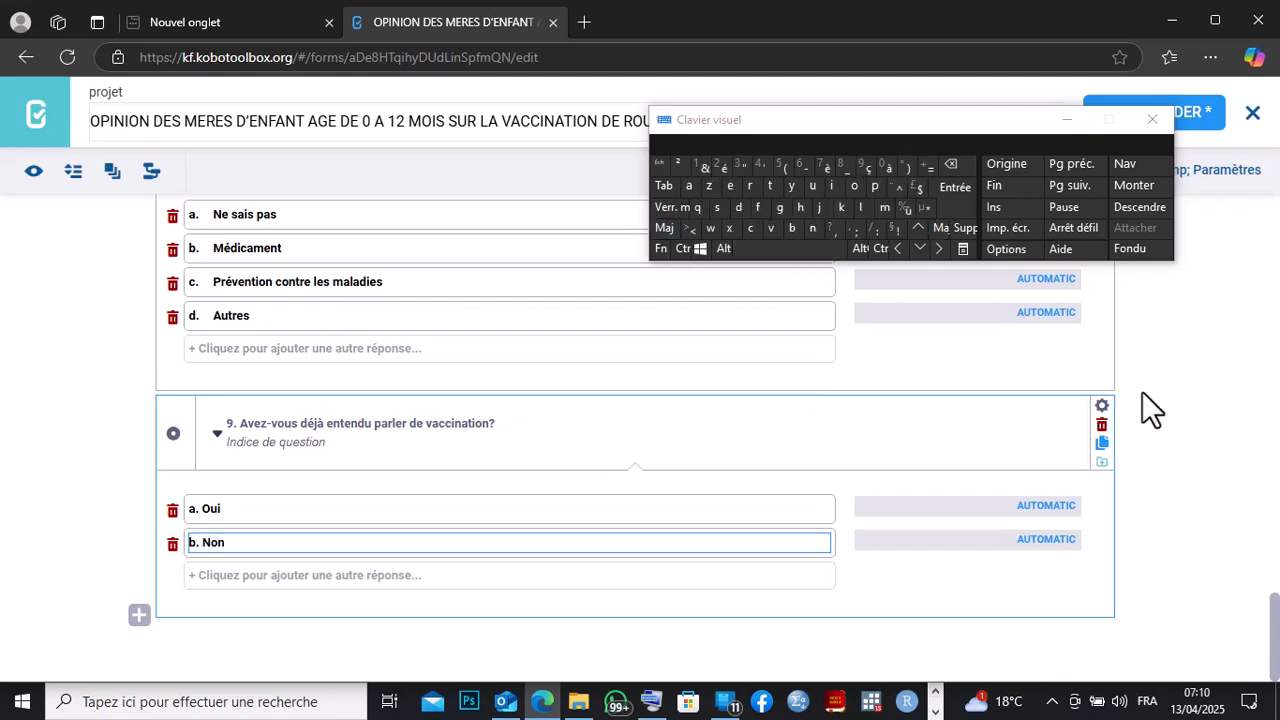
click(935, 712)
click(622, 702)
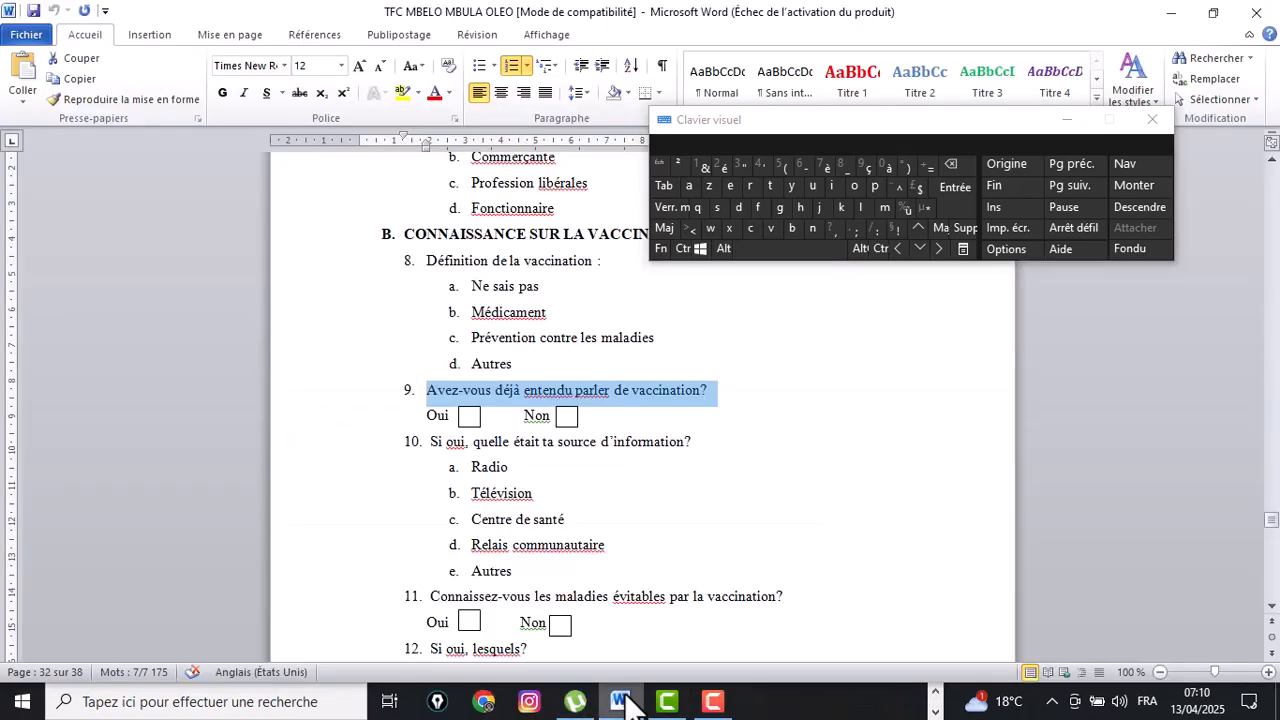
drag(692, 442, 438, 448)
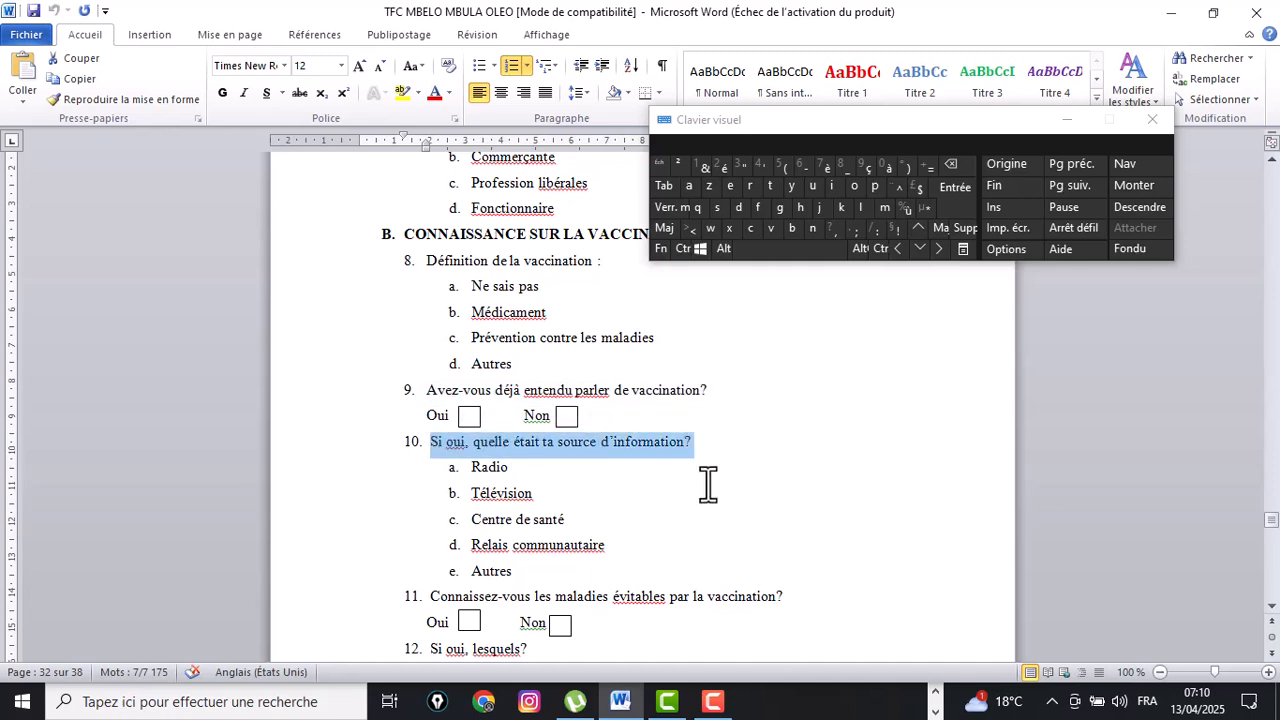
click(717, 443)
drag(709, 443, 389, 443)
click(681, 493)
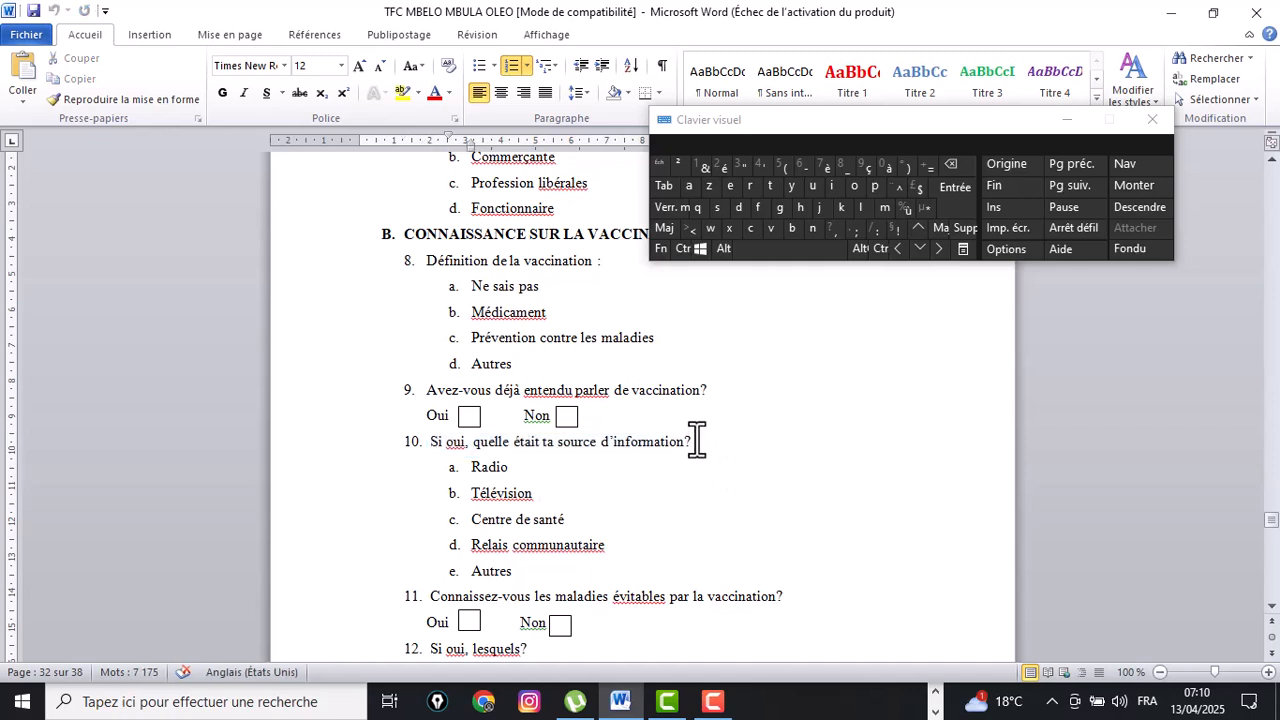
click(935, 692)
click(542, 701)
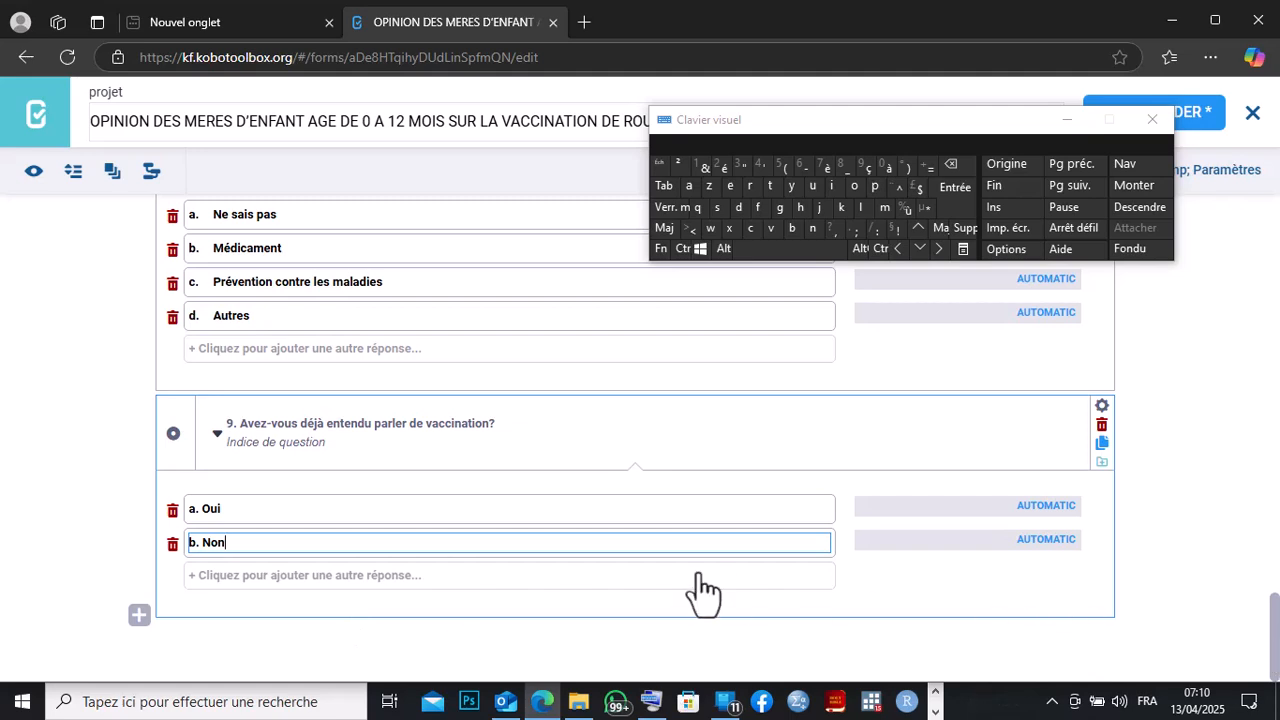
Open a new question slot after question 9 and start its label with 'Si oui,'.
click(135, 622)
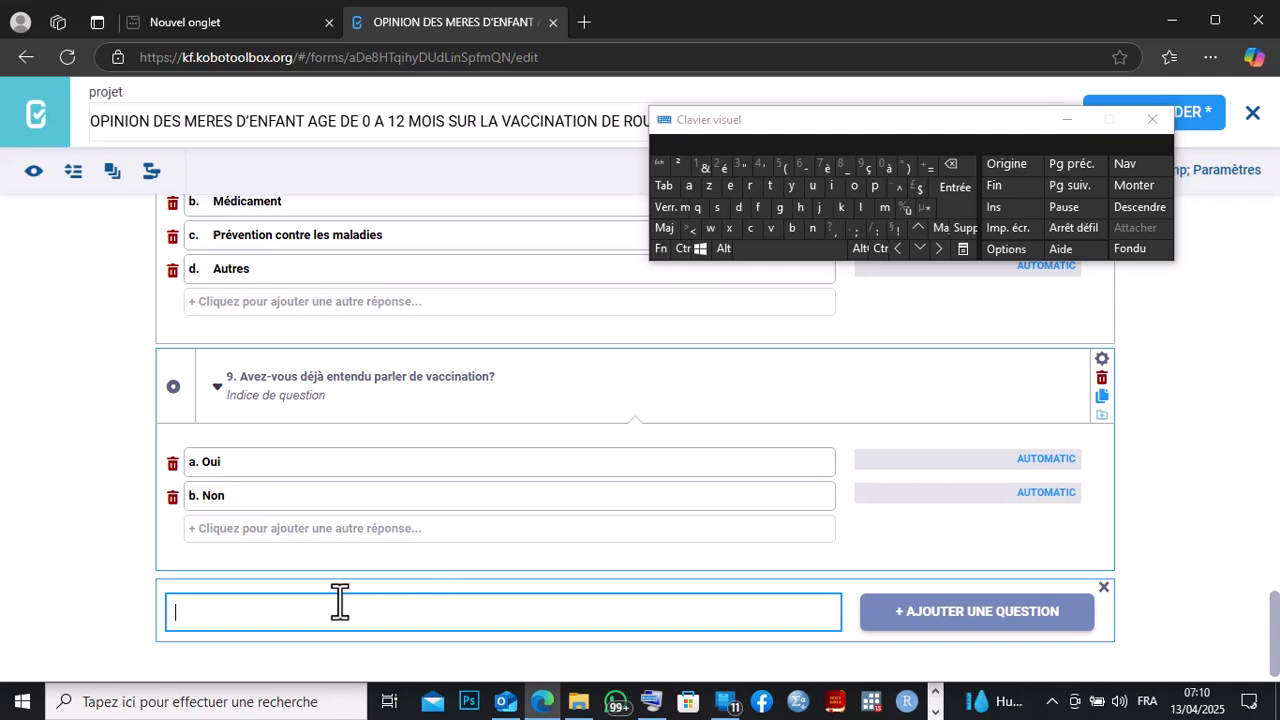
text(S)
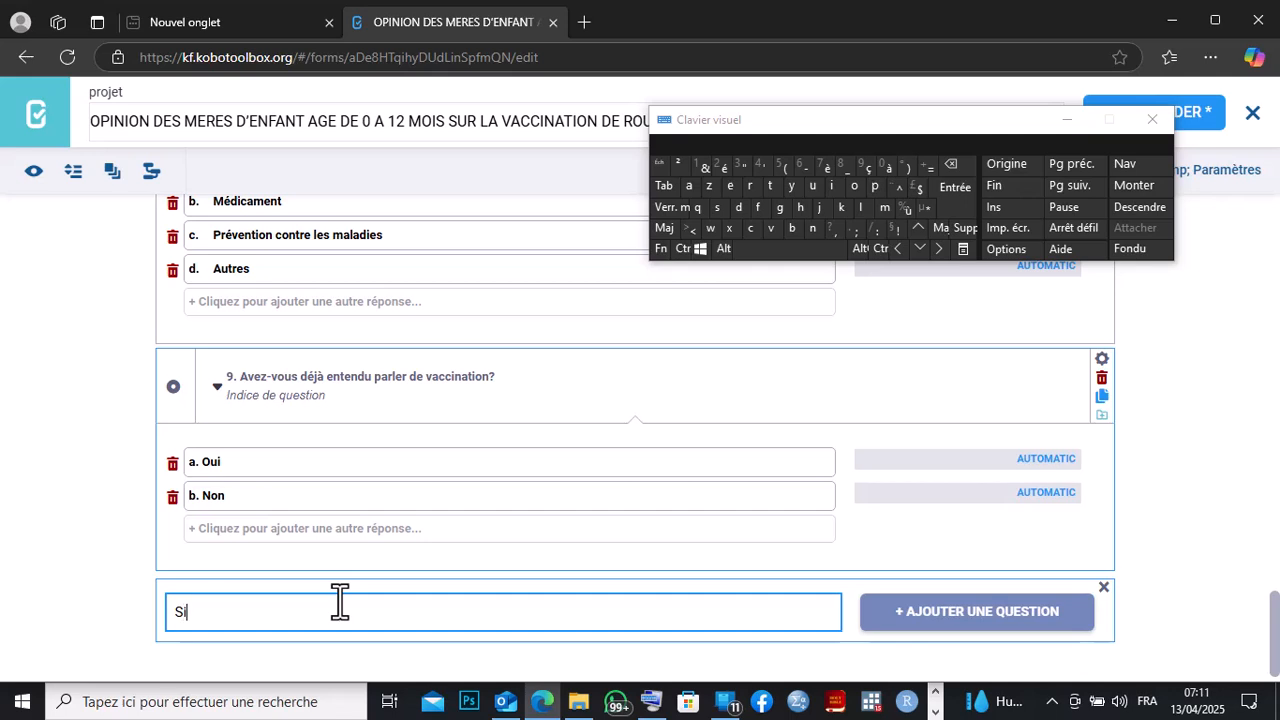
text(i)
click(752, 252)
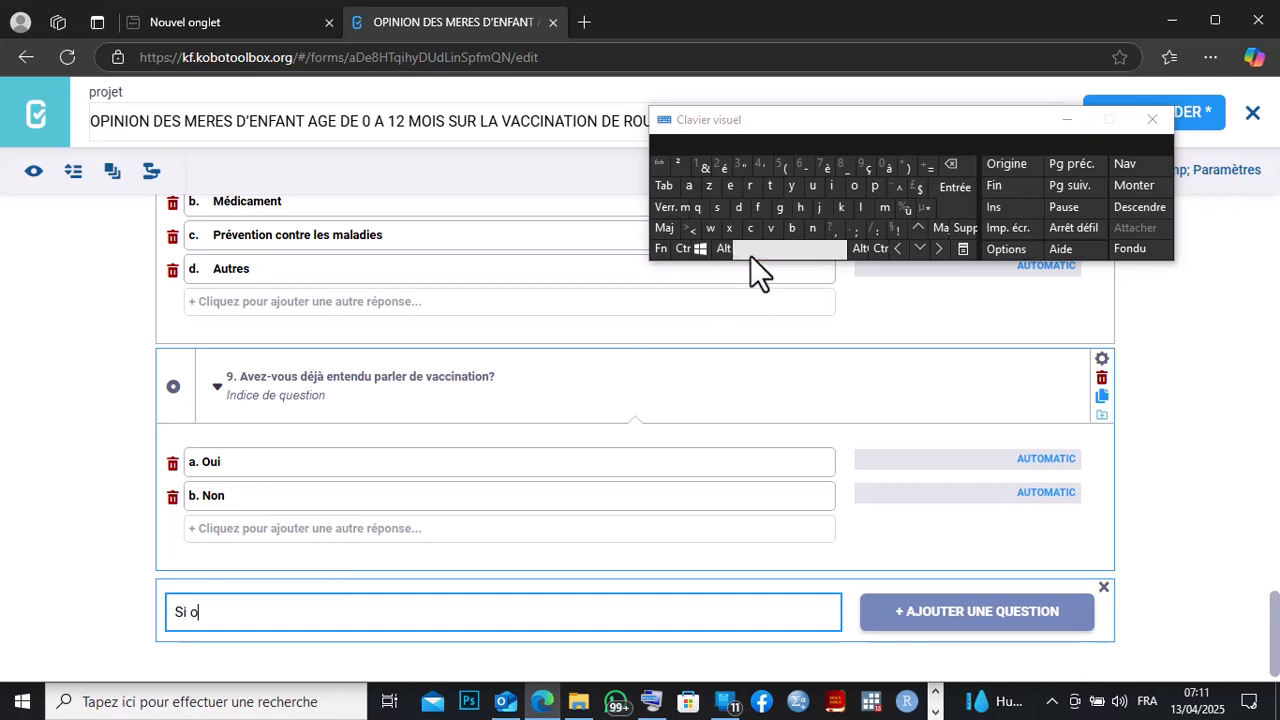
text(oui,)
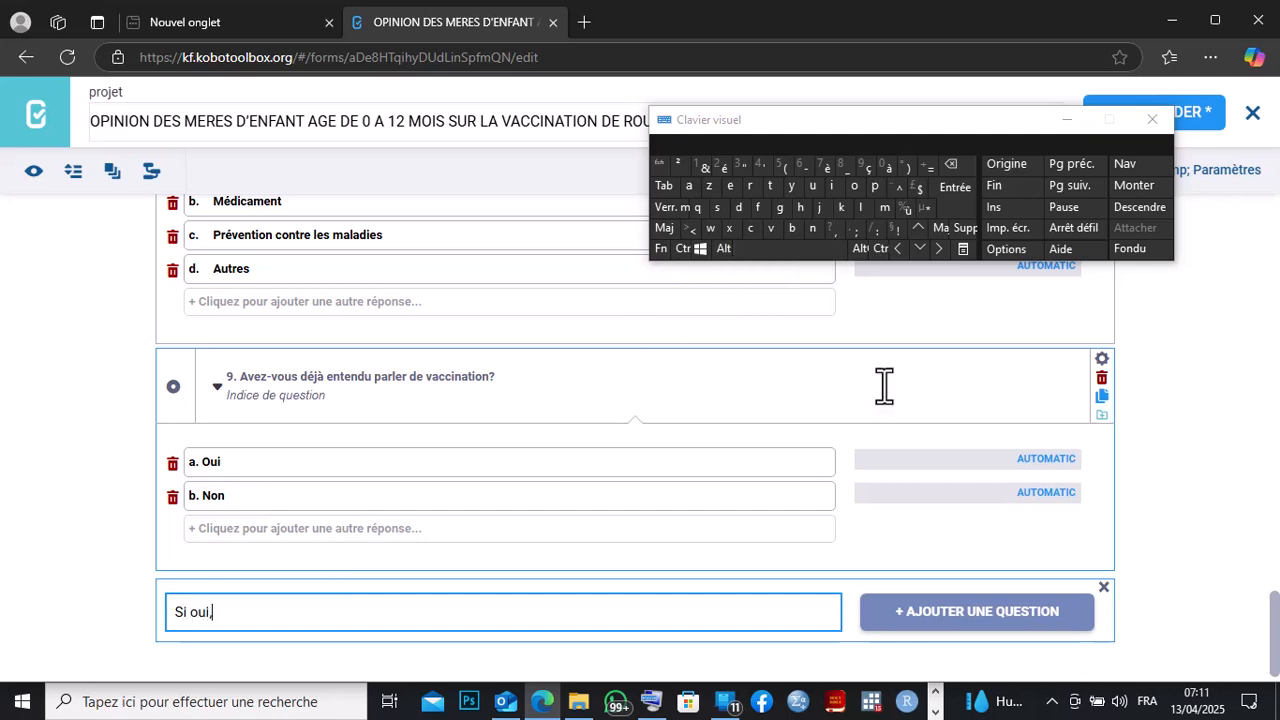
Switch to Word and copy the rest of question 10, 'quelle était ta source d'information?'.
click(935, 712)
click(622, 702)
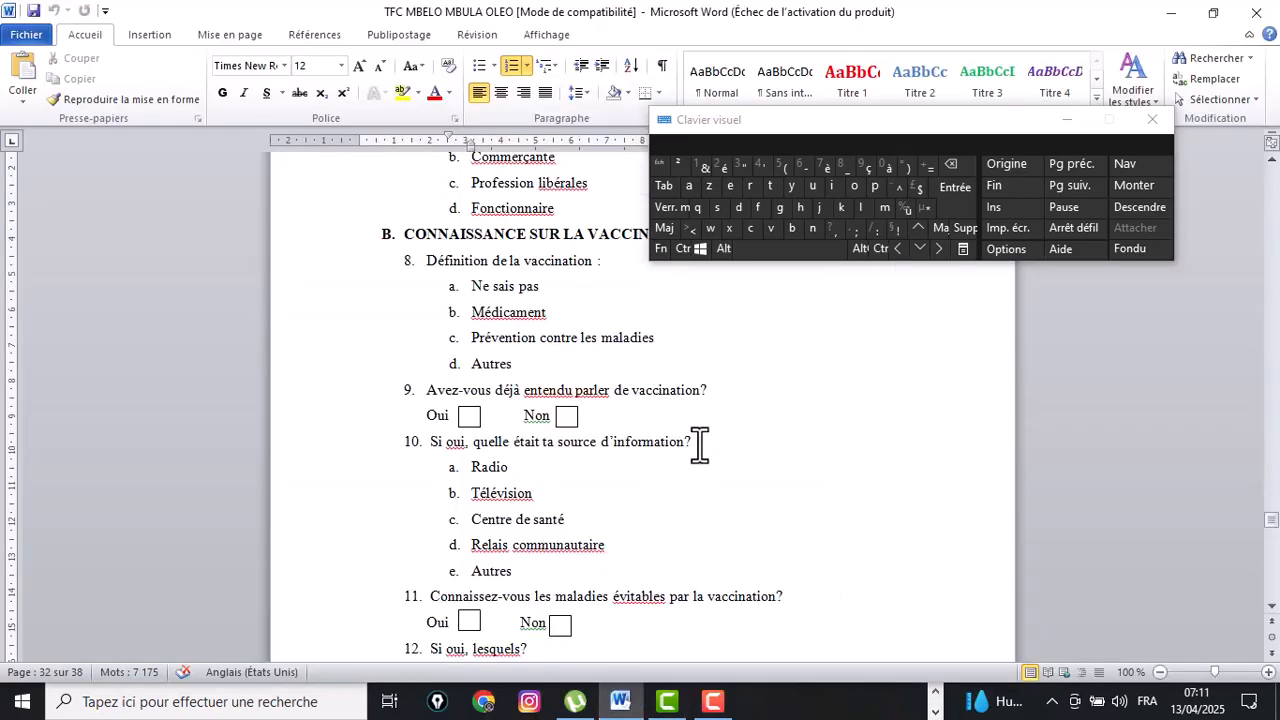
drag(697, 443, 496, 455)
key(ctrl+c)
right_click(492, 451)
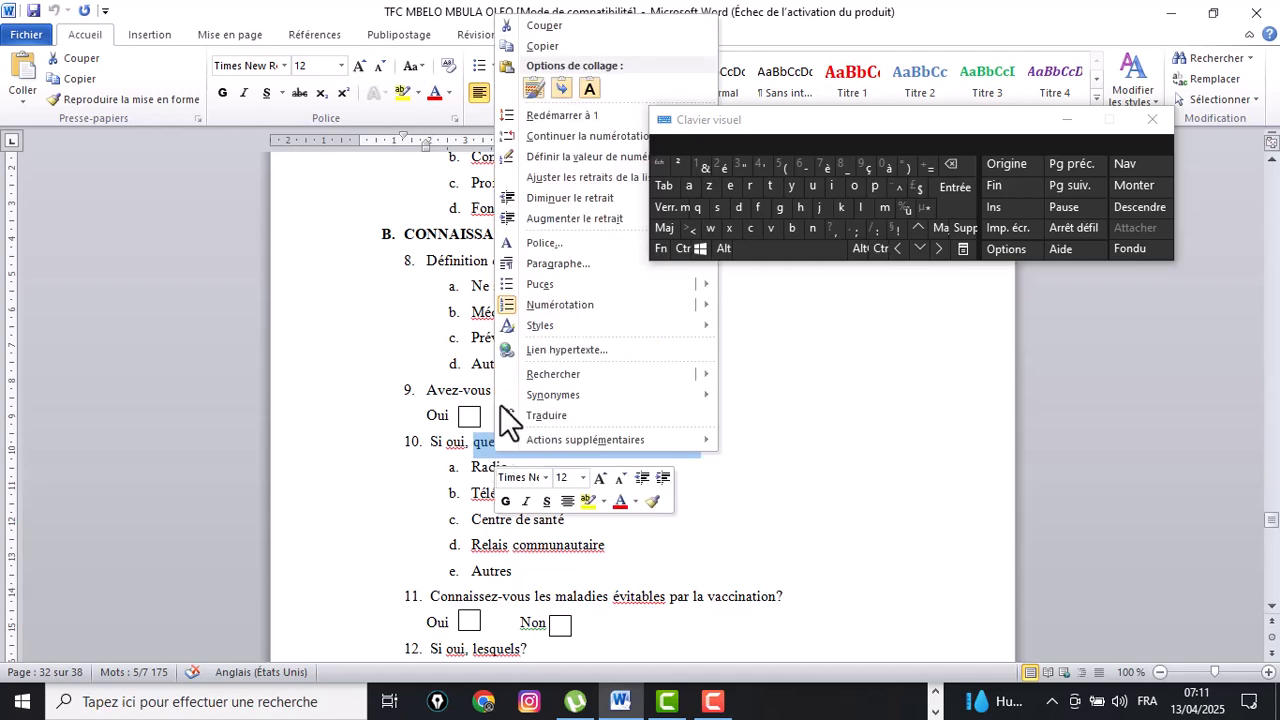
click(530, 46)
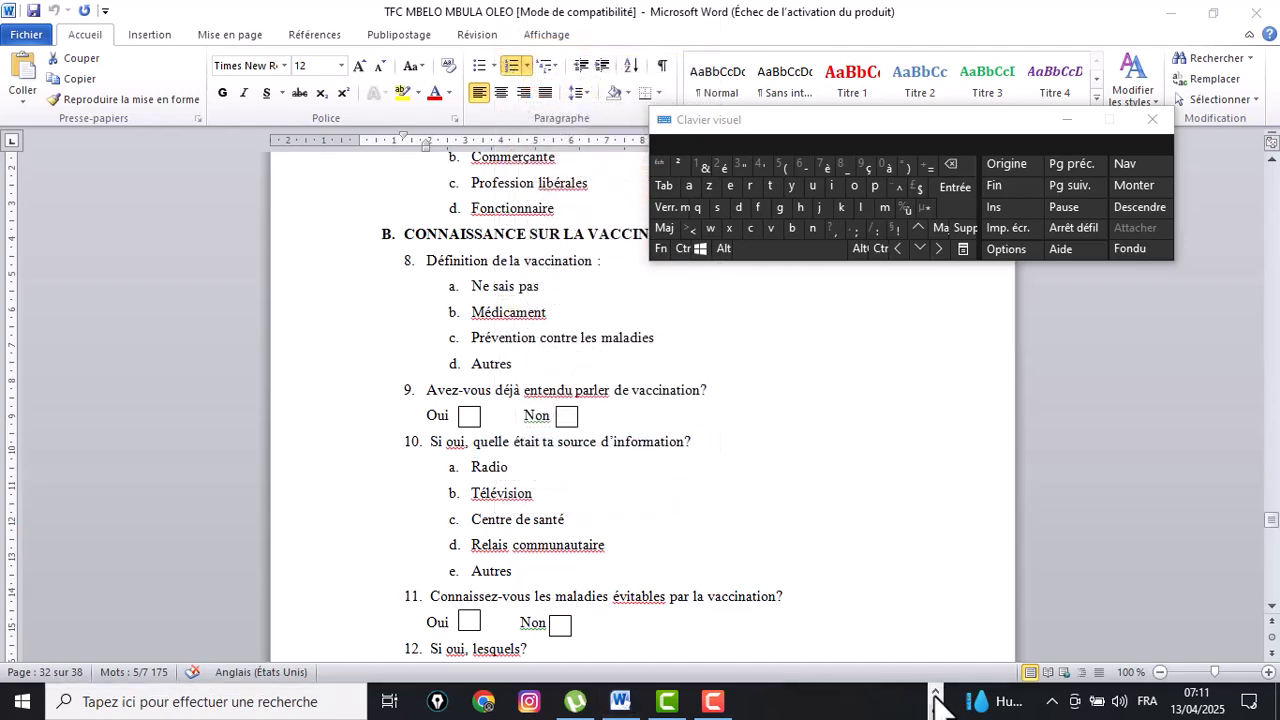
Return to the form builder, complete the label as 'si oui, quelle était ta source d'information?' and add the question.
click(541, 703)
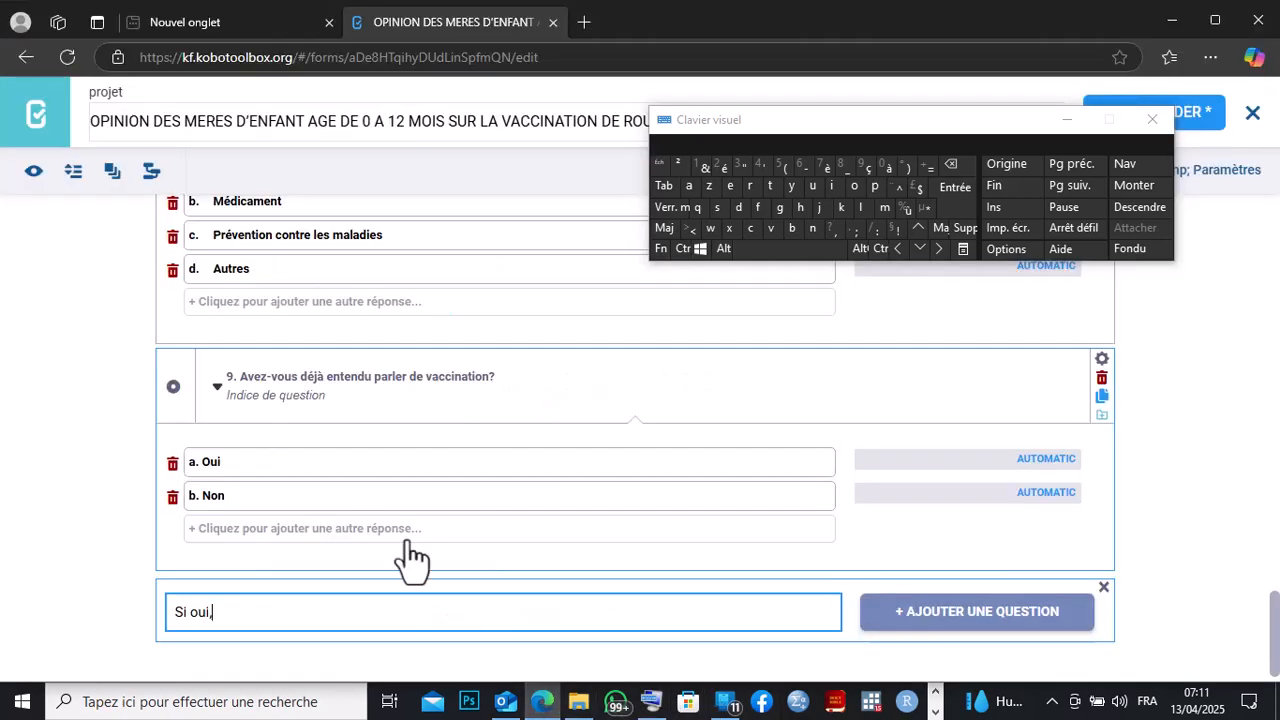
click(231, 611)
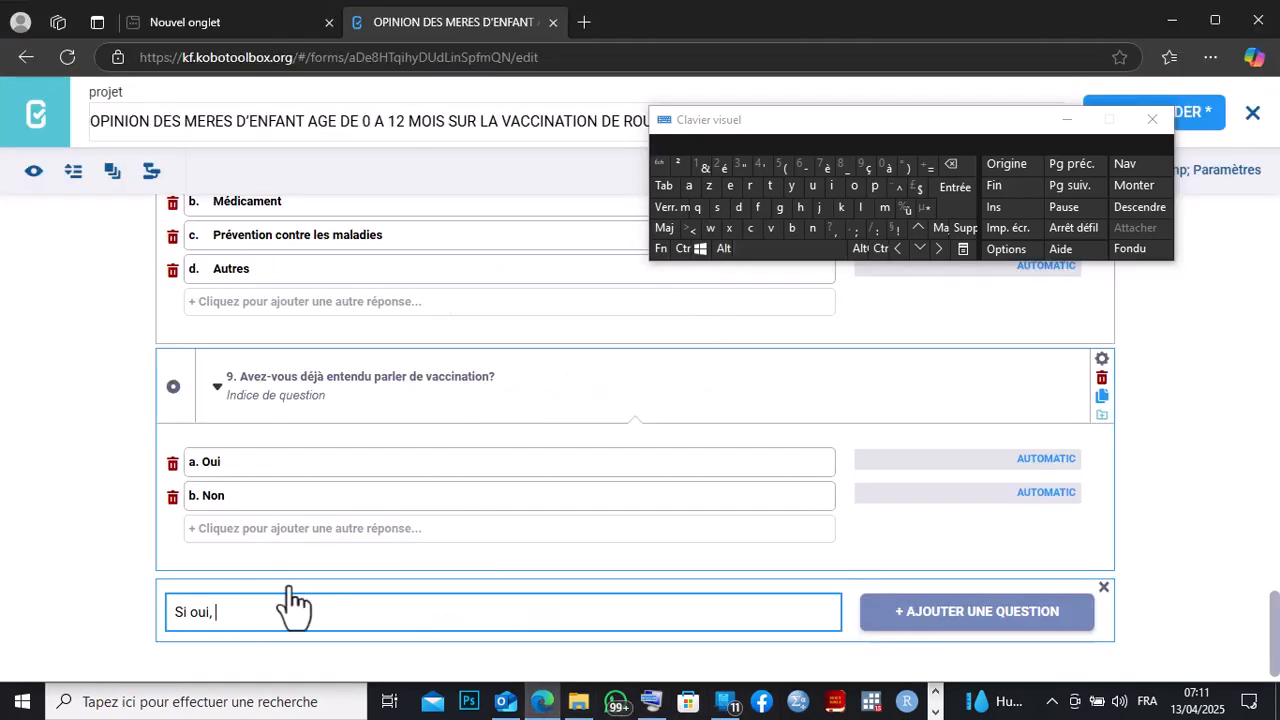
right_click(220, 610)
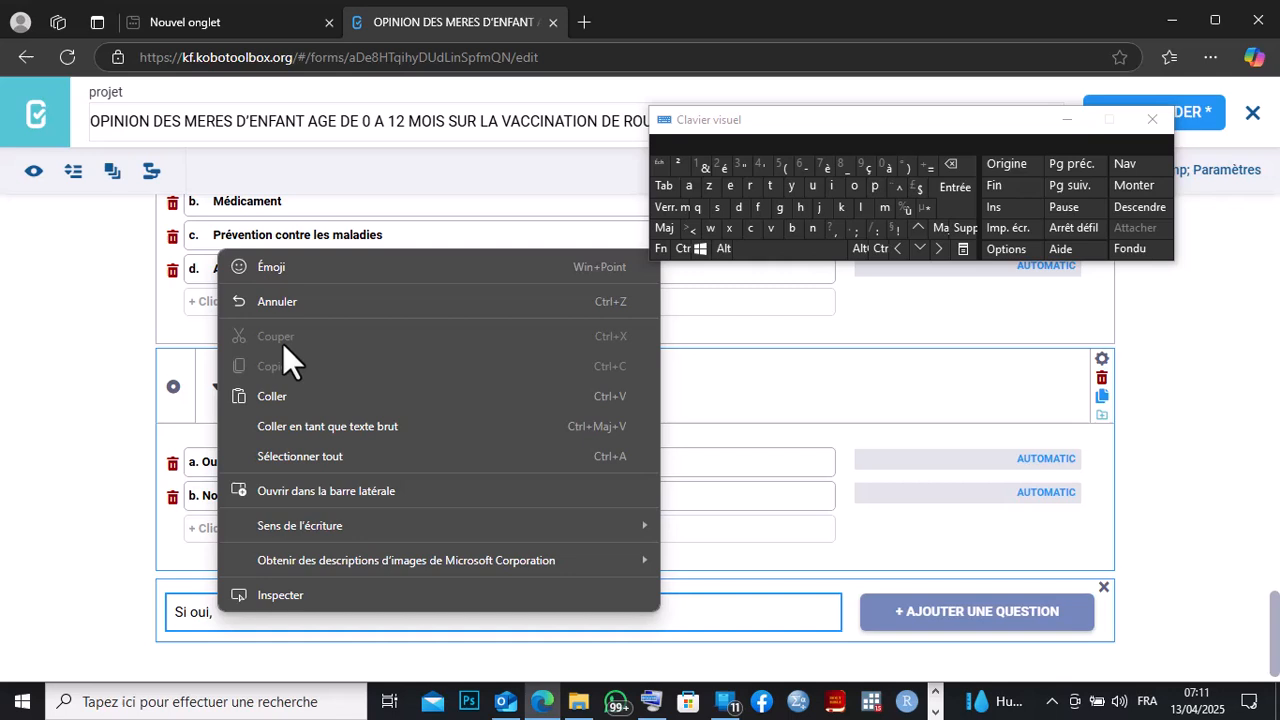
click(281, 396)
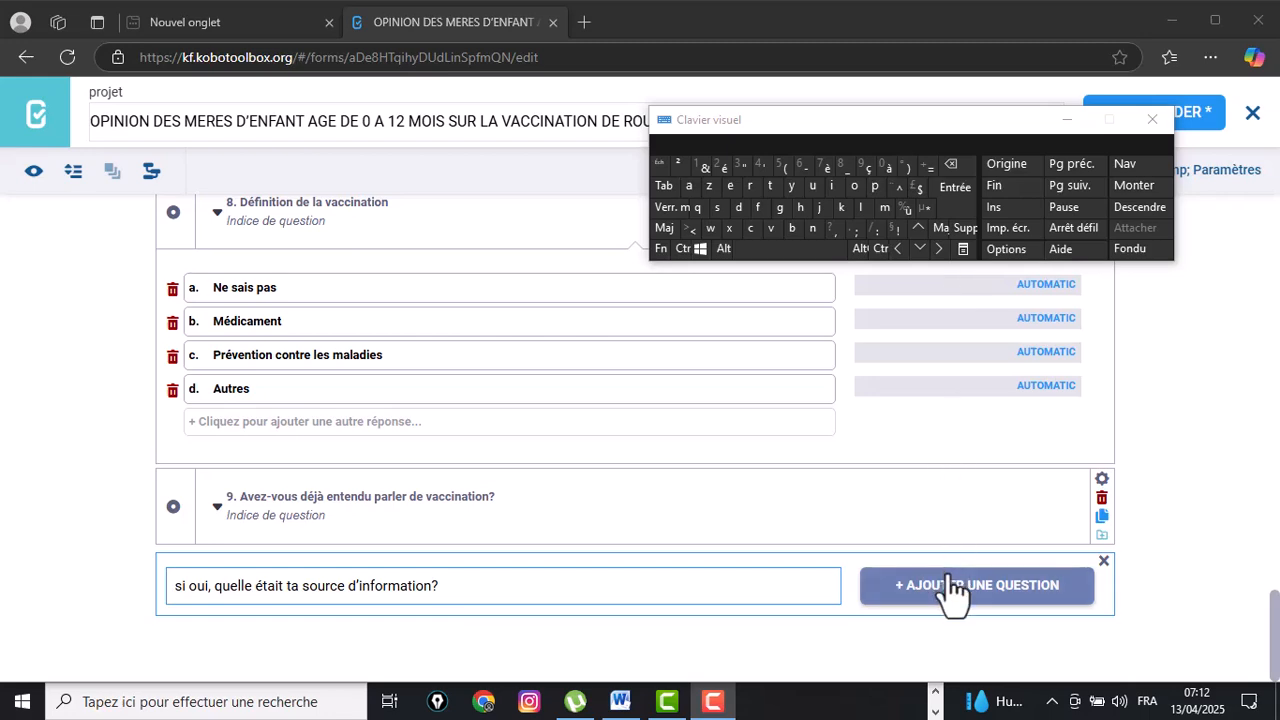
click(950, 590)
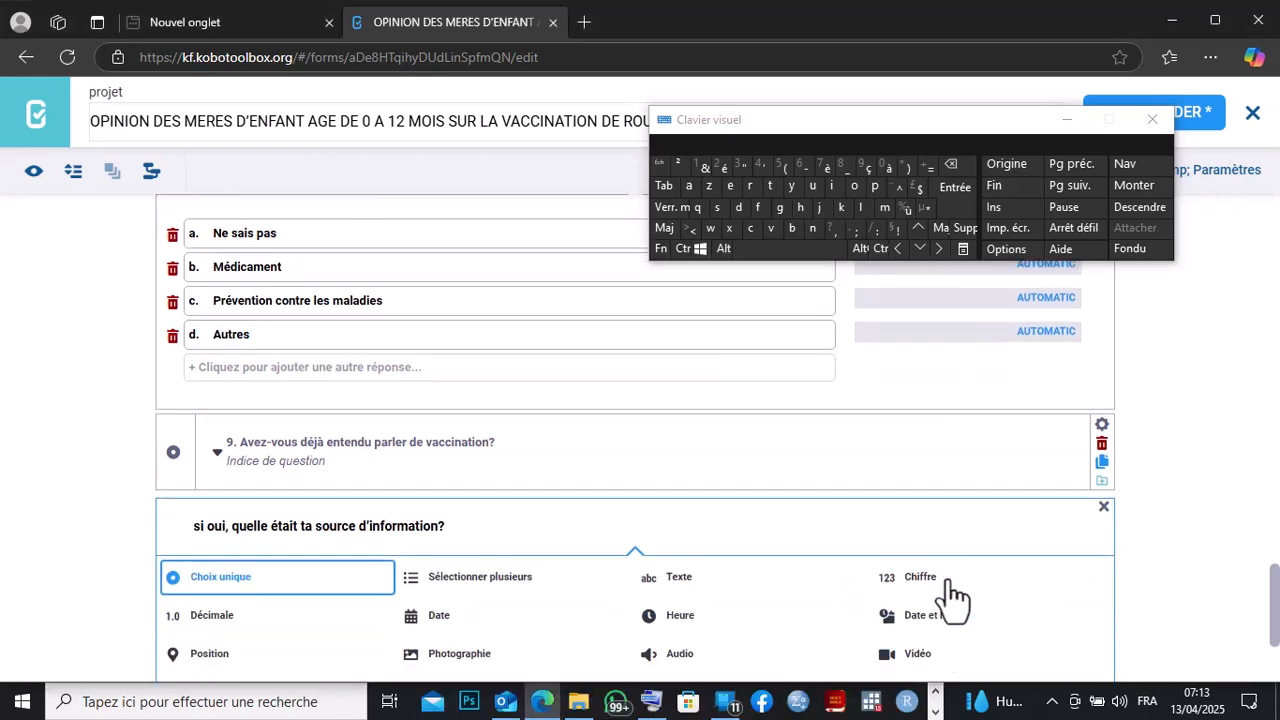
Switch to Word and copy question 10's answer options, from 'a. Radio' to 'e. Autres'.
click(935, 711)
click(620, 701)
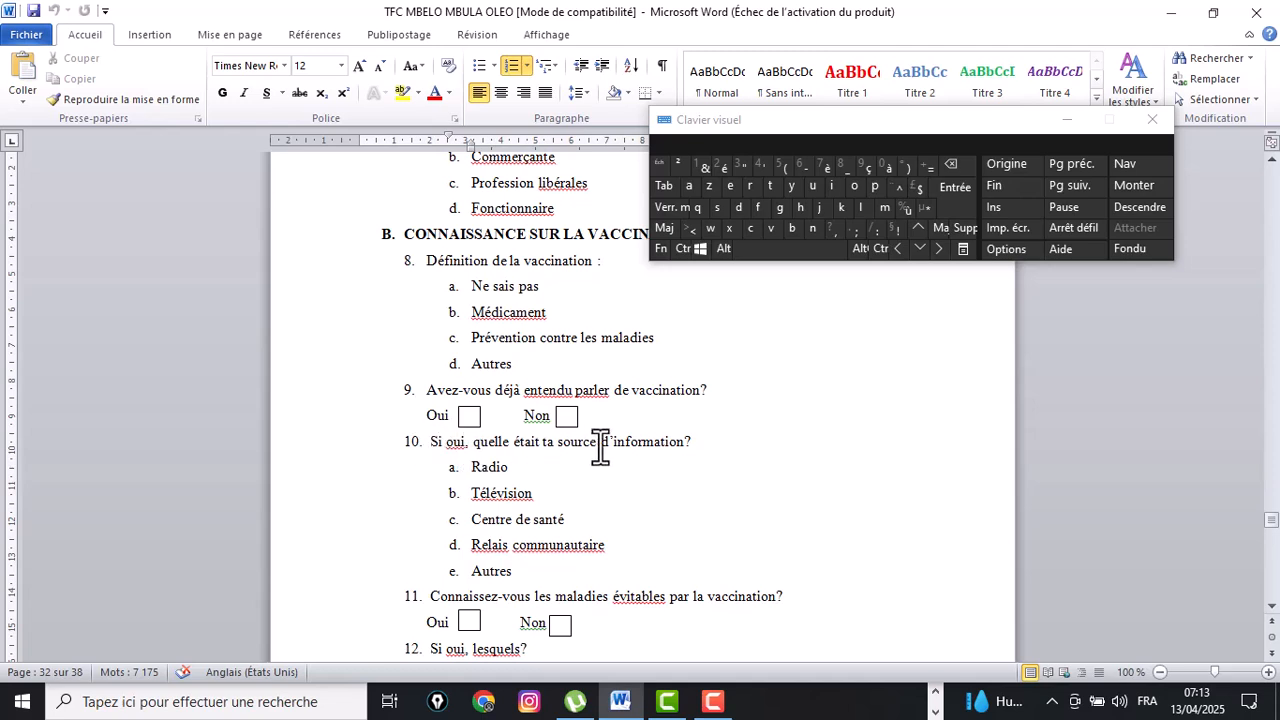
drag(514, 571, 455, 476)
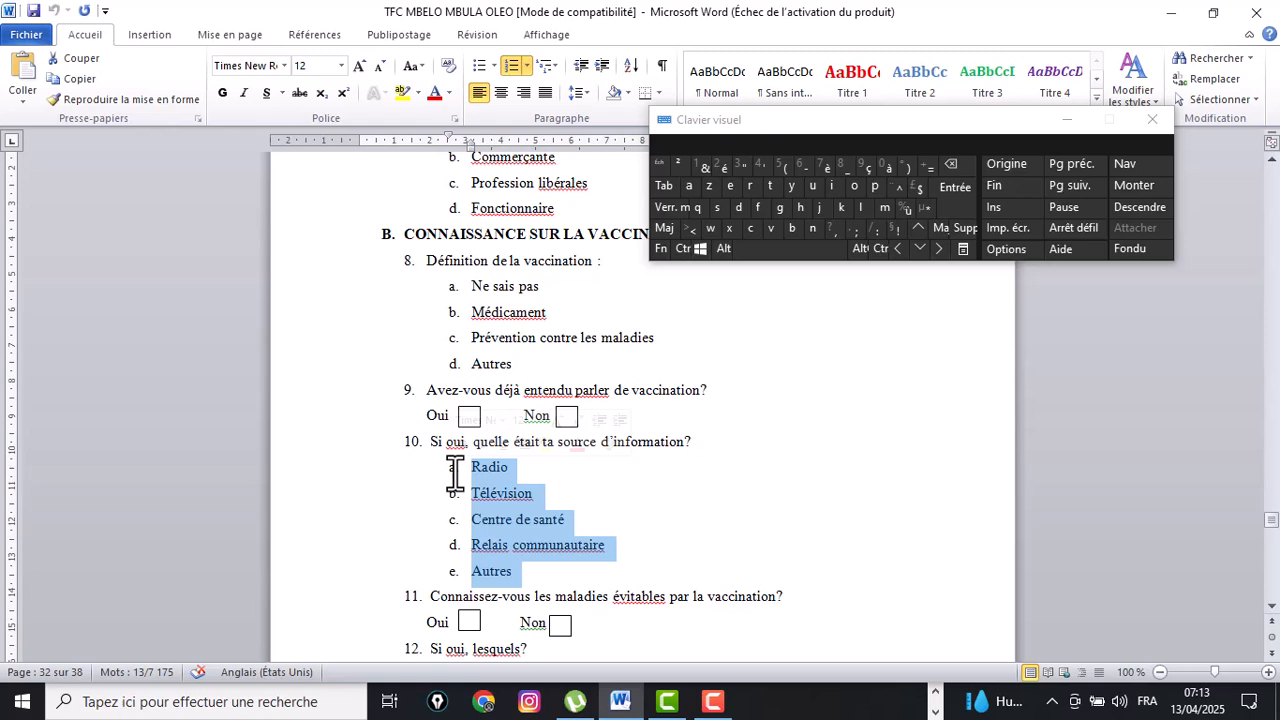
right_click(511, 510)
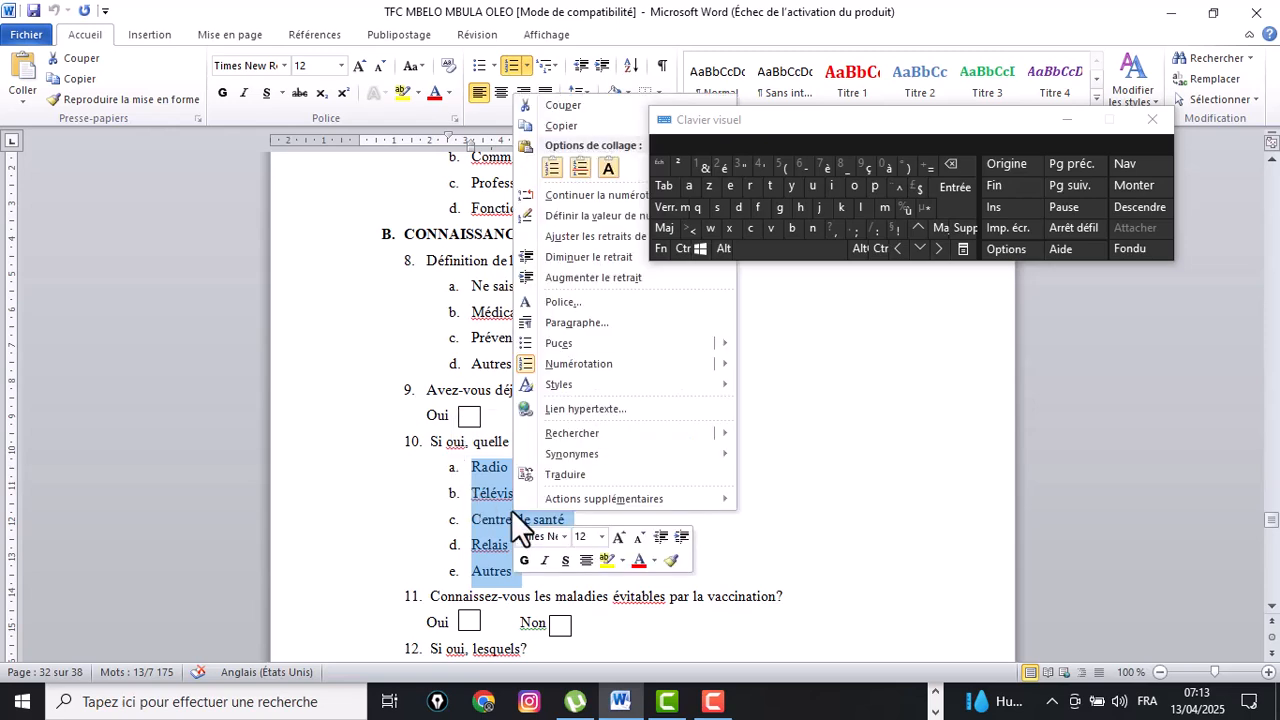
click(545, 126)
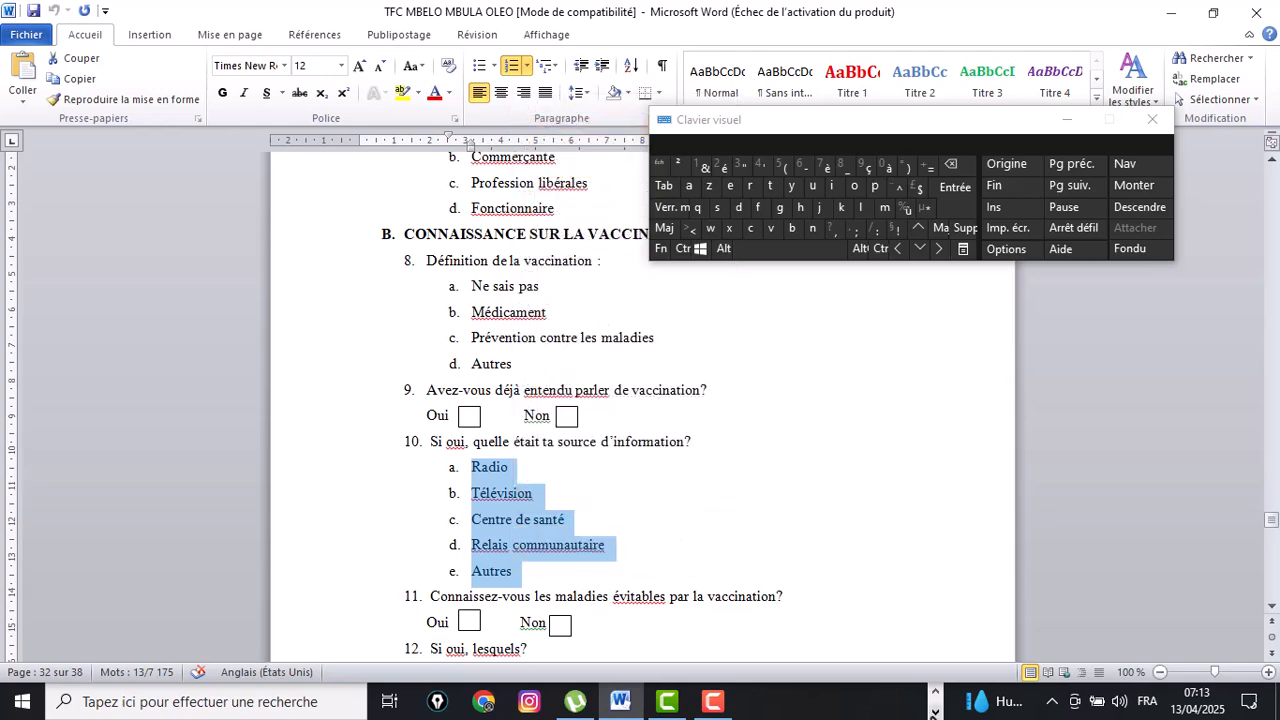
Return to the form builder, make question 10 single-choice (Choix unique), clear its first option and paste all copied options into it.
click(933, 713)
click(934, 690)
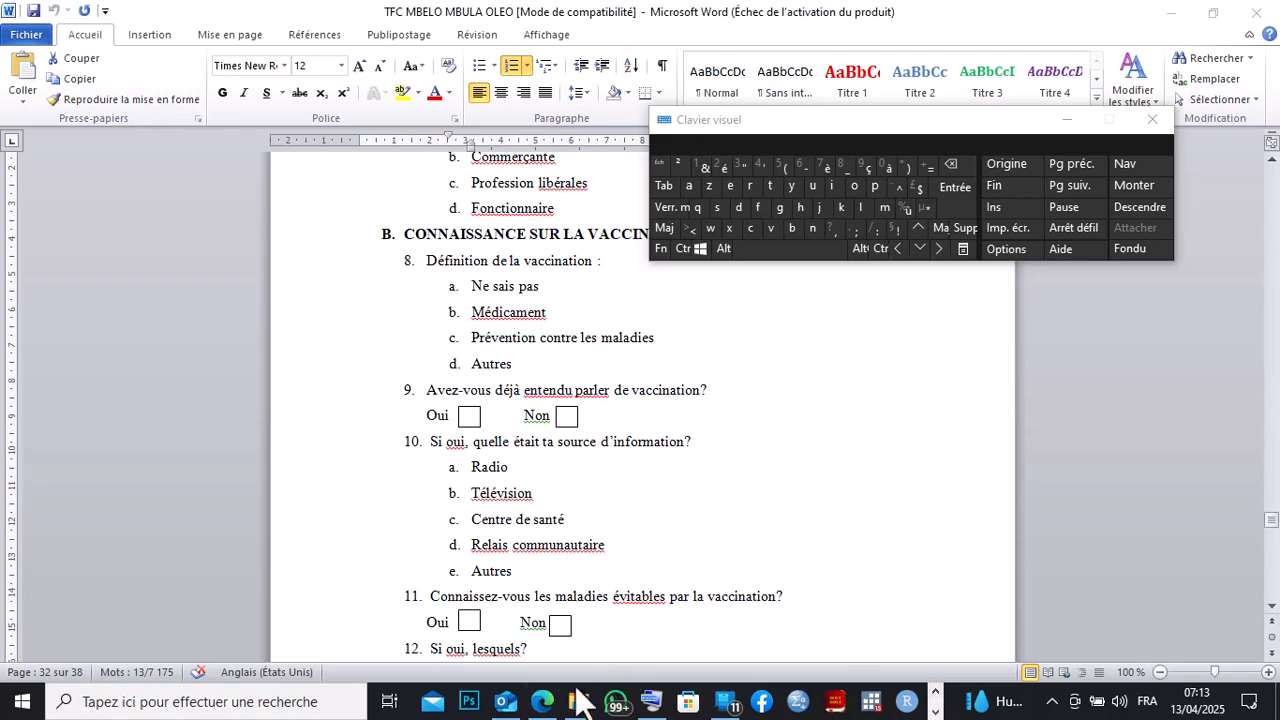
click(542, 701)
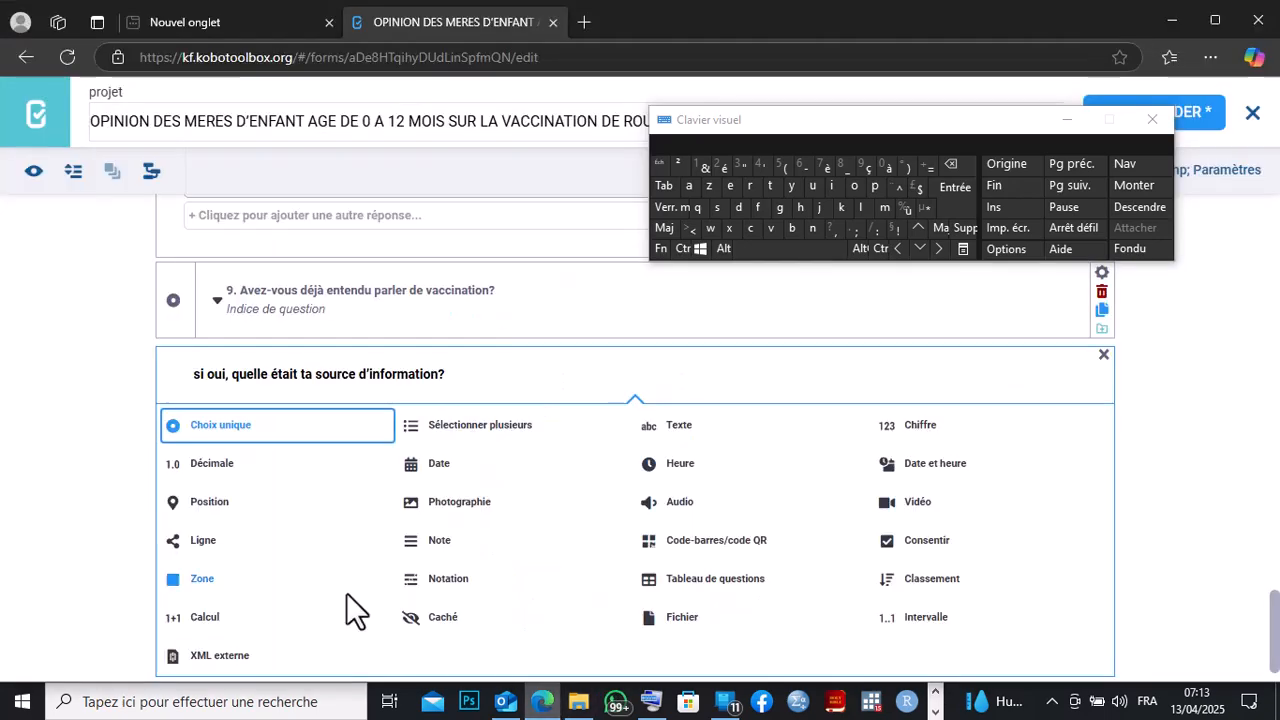
click(193, 430)
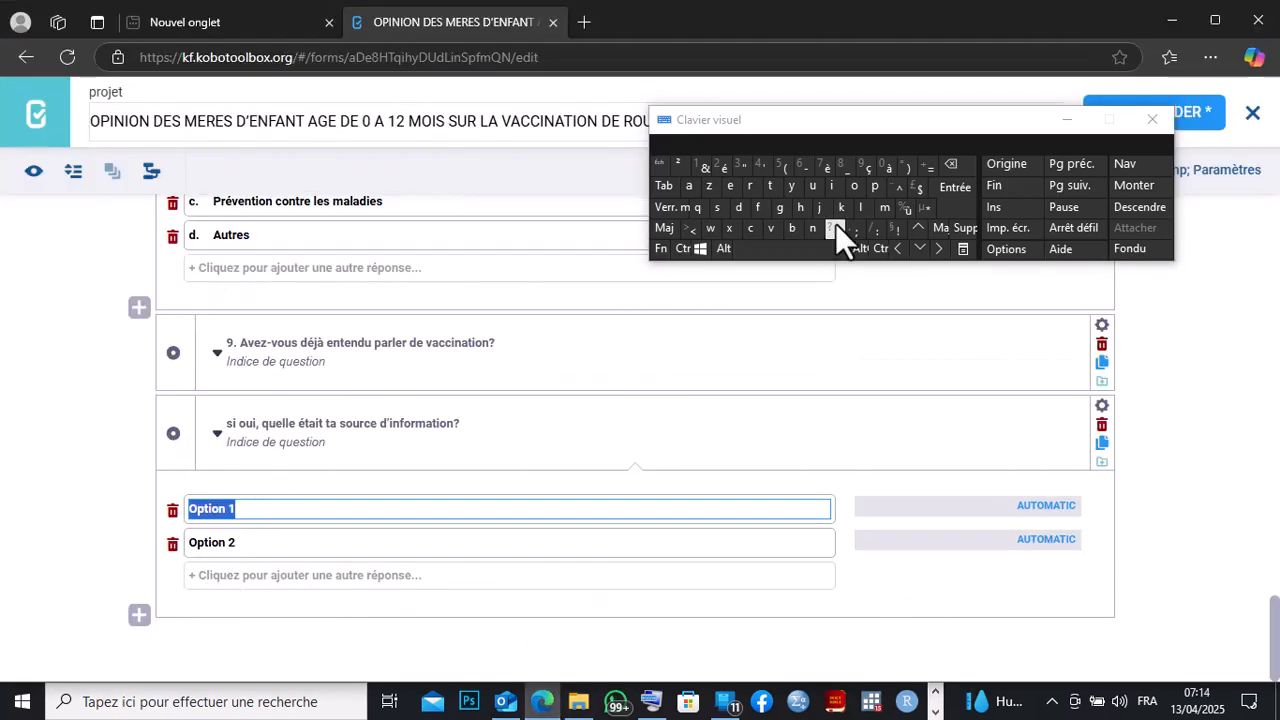
click(951, 164)
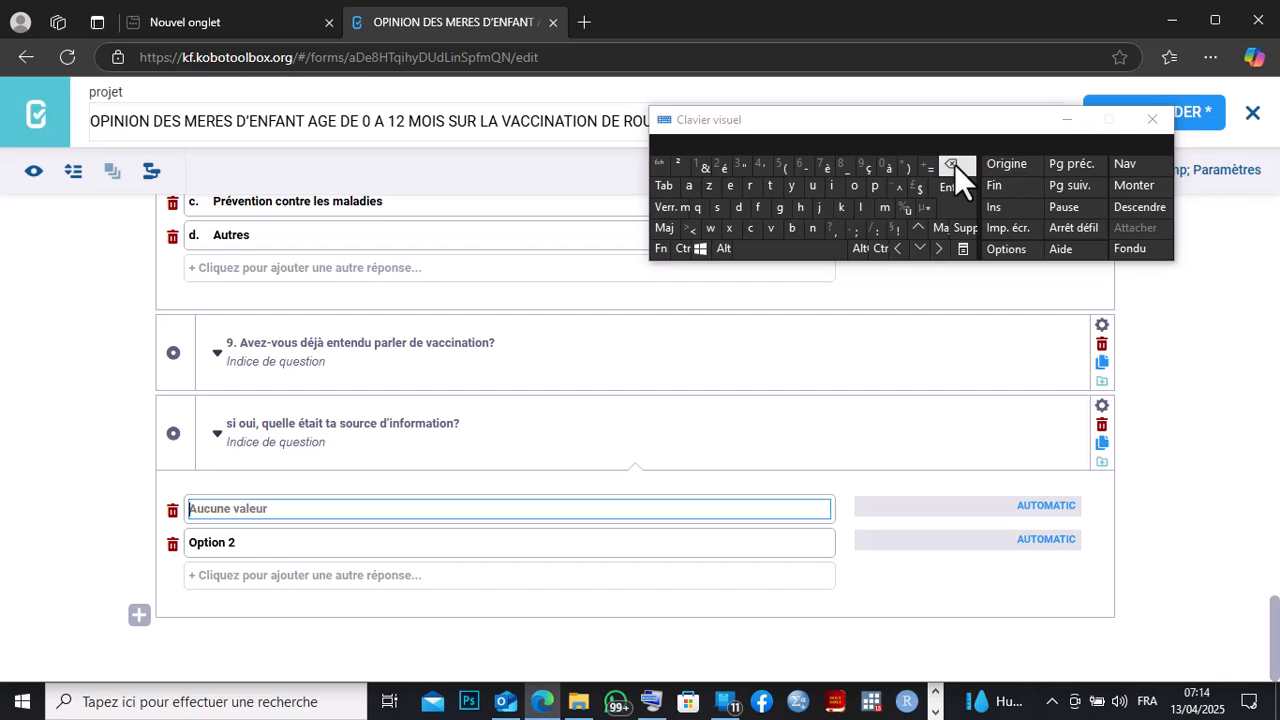
right_click(201, 515)
click(233, 291)
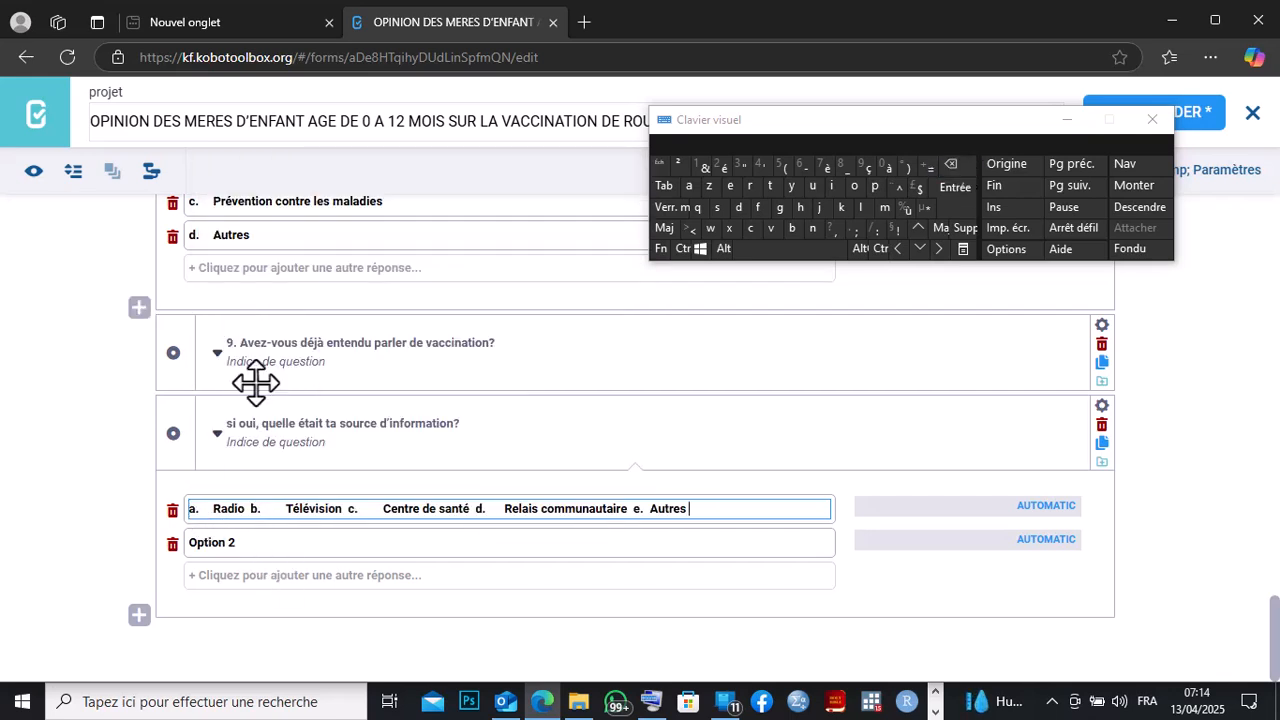
Clear the second option and move 'b. Télévision' from the first option into it.
click(246, 540)
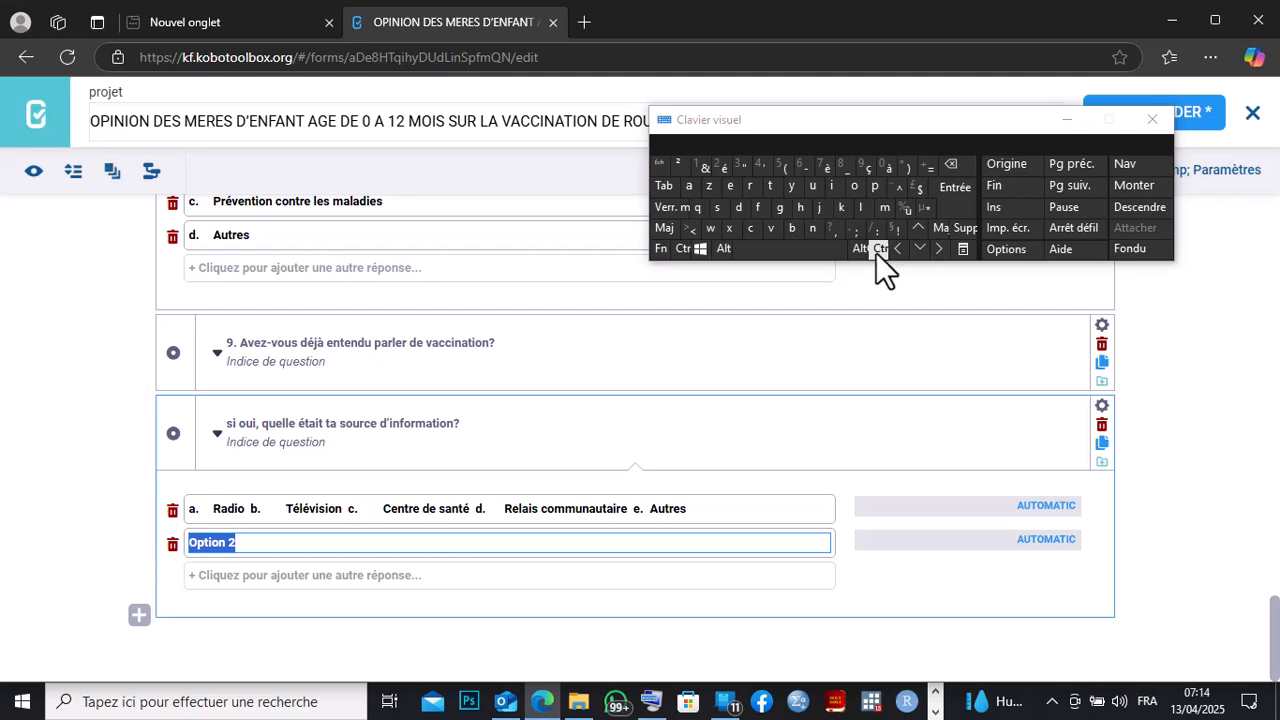
click(959, 160)
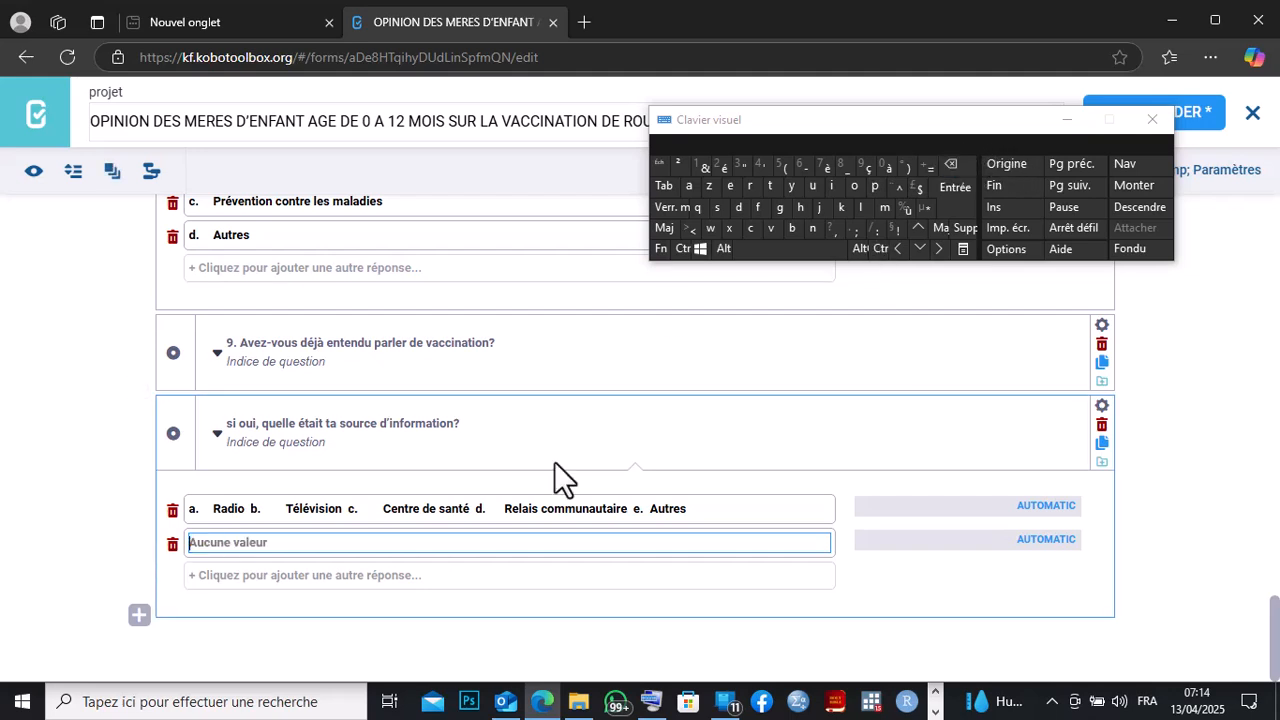
click(345, 510)
drag(345, 510, 262, 510)
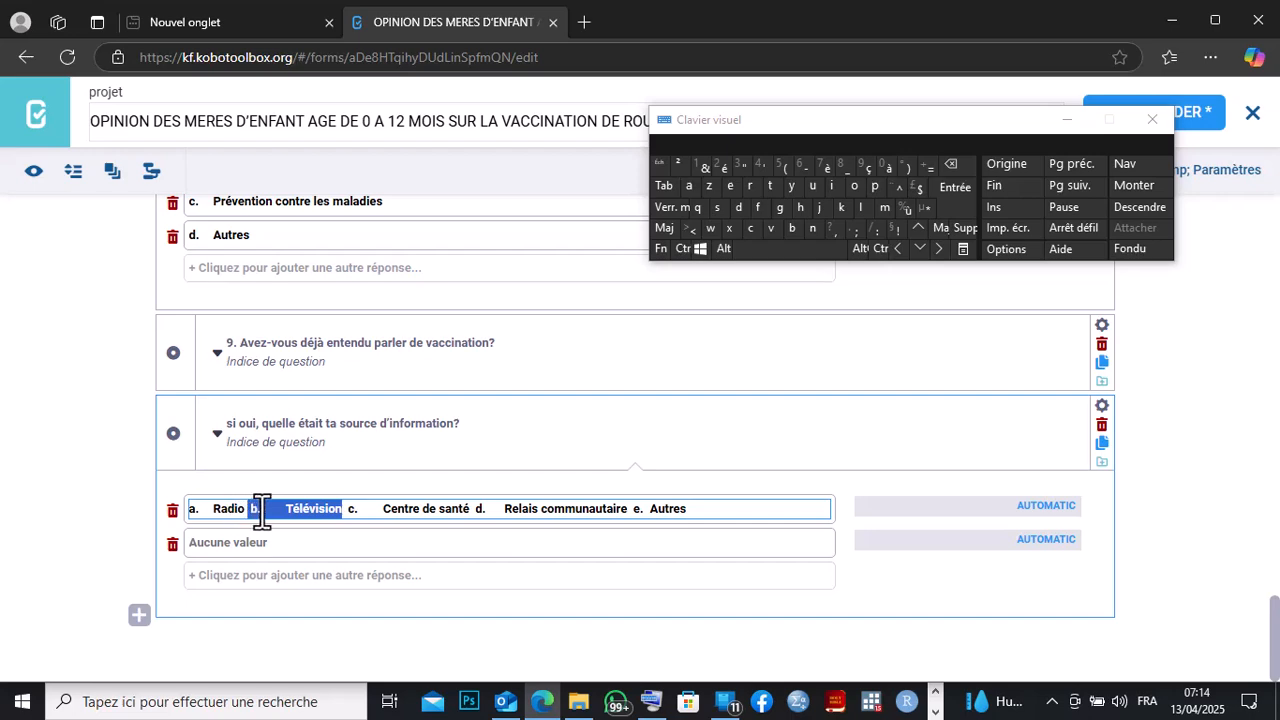
right_click(262, 510)
click(298, 203)
right_click(194, 543)
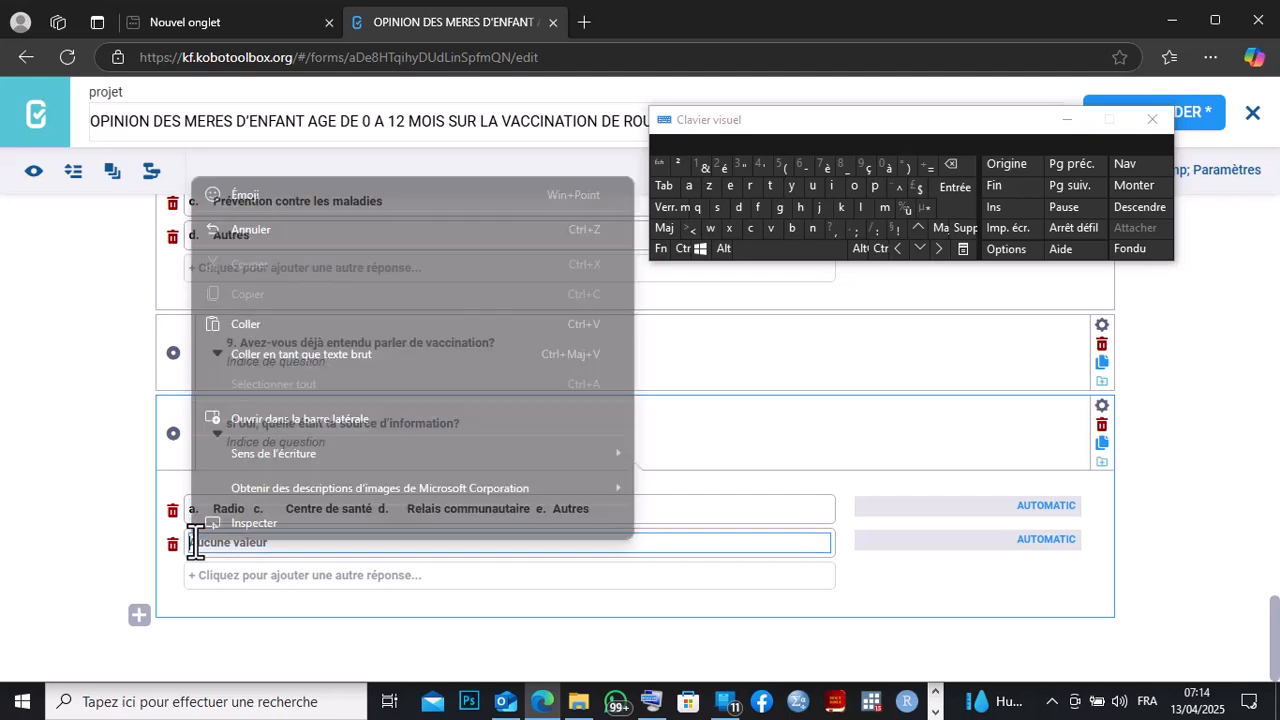
click(243, 326)
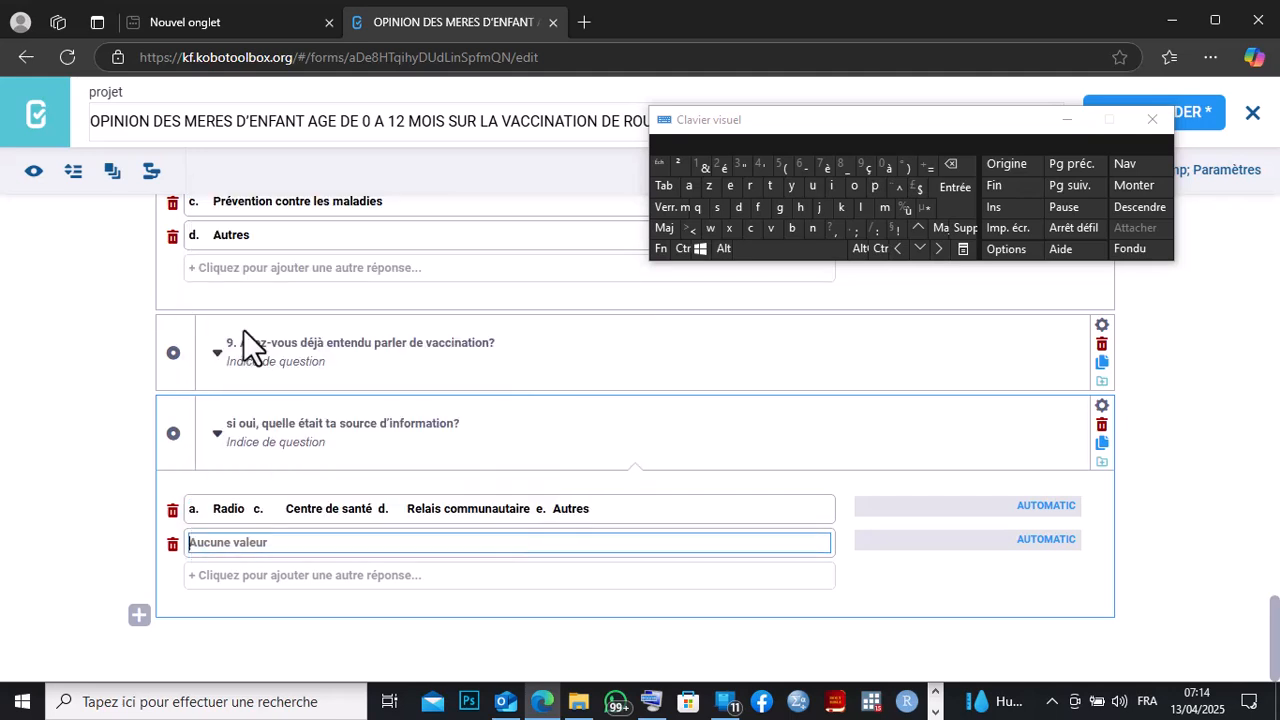
Add a third answer option and move 'c. Centre de santé' from the first option into it.
click(230, 600)
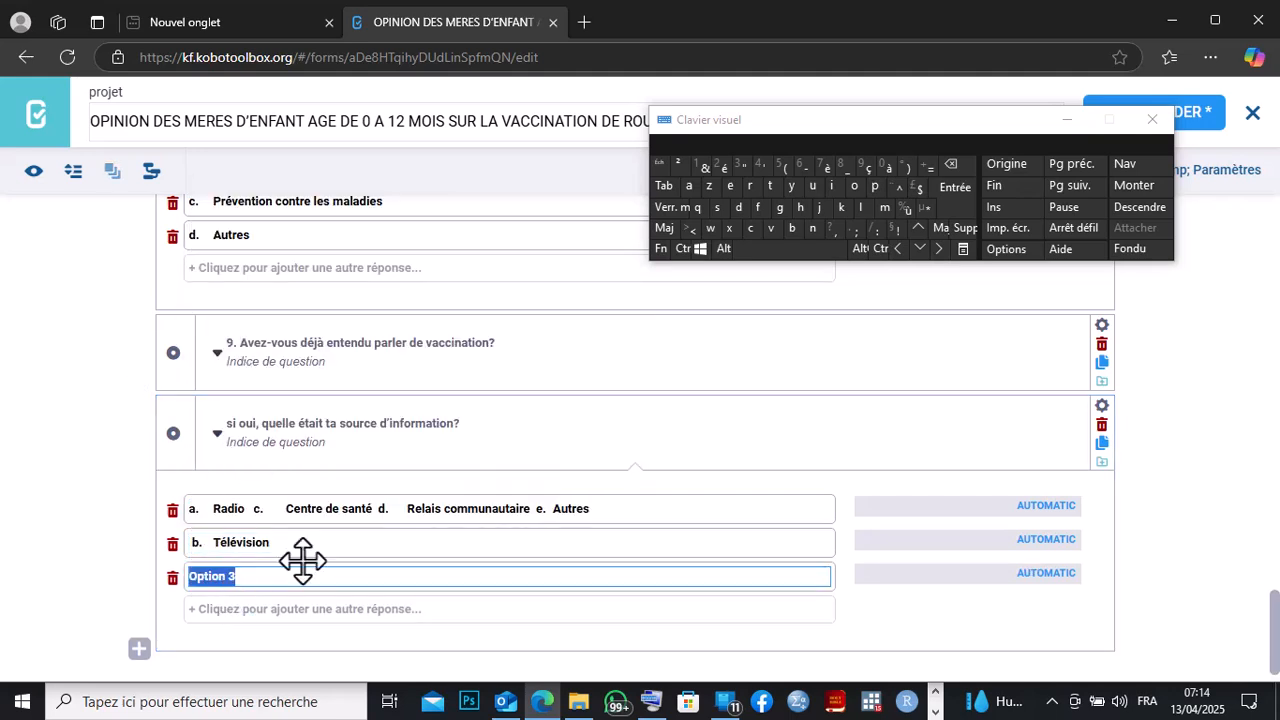
click(950, 163)
drag(372, 510, 255, 507)
right_click(259, 508)
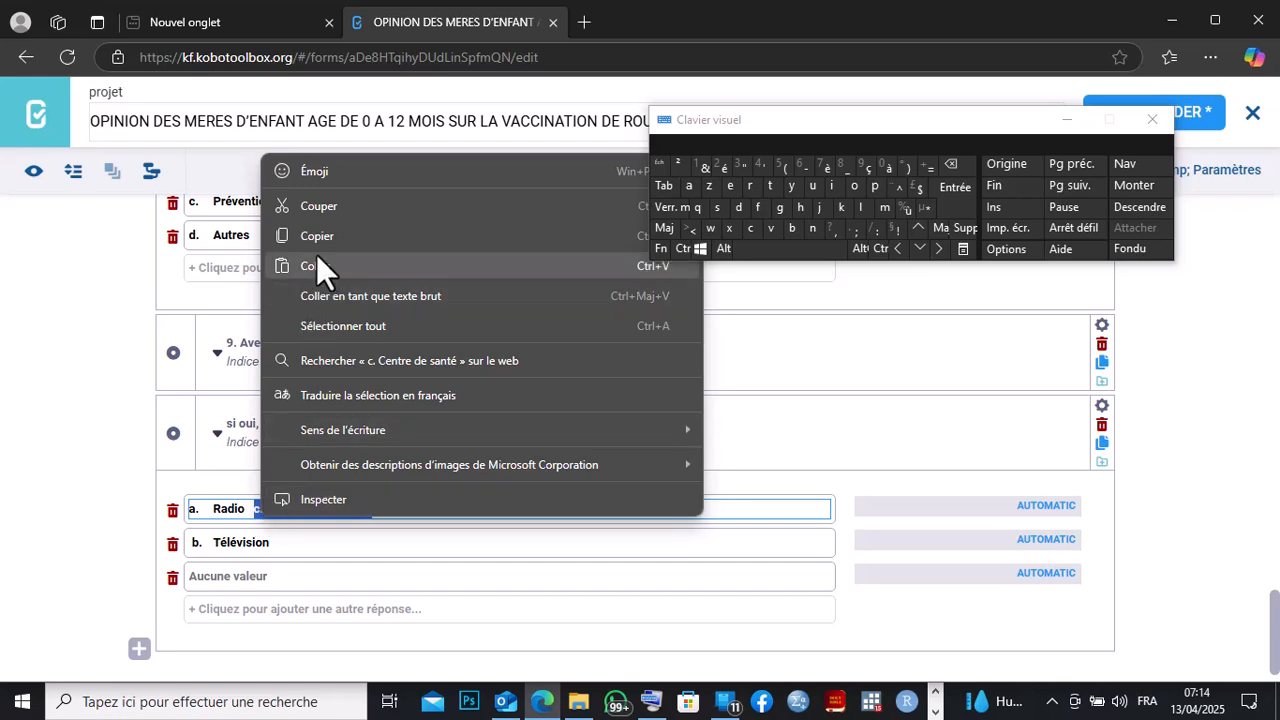
click(315, 213)
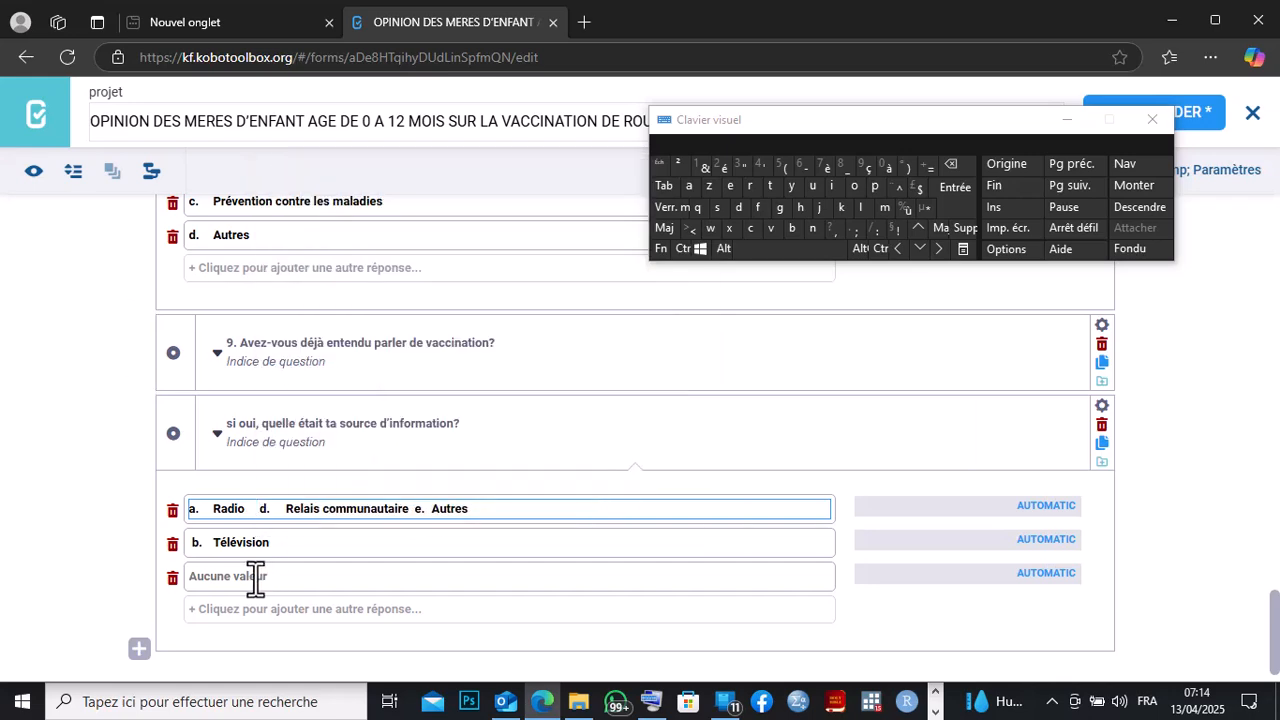
click(208, 578)
right_click(208, 578)
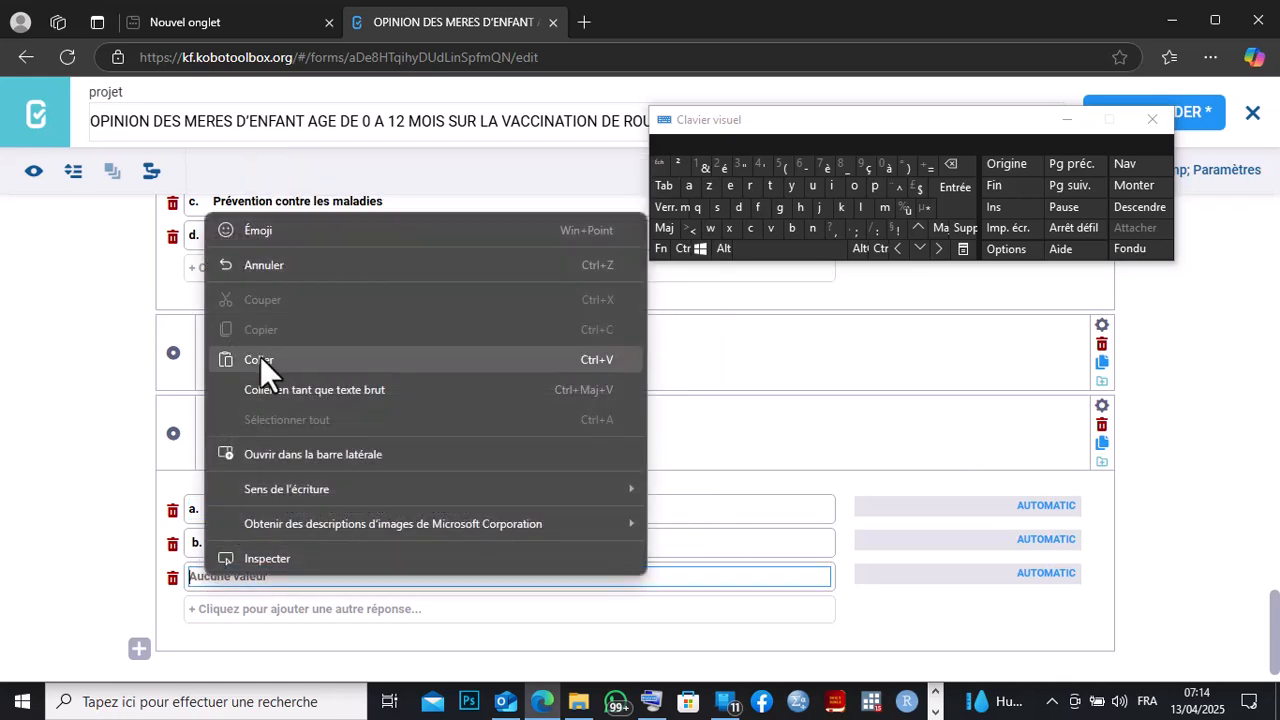
click(260, 357)
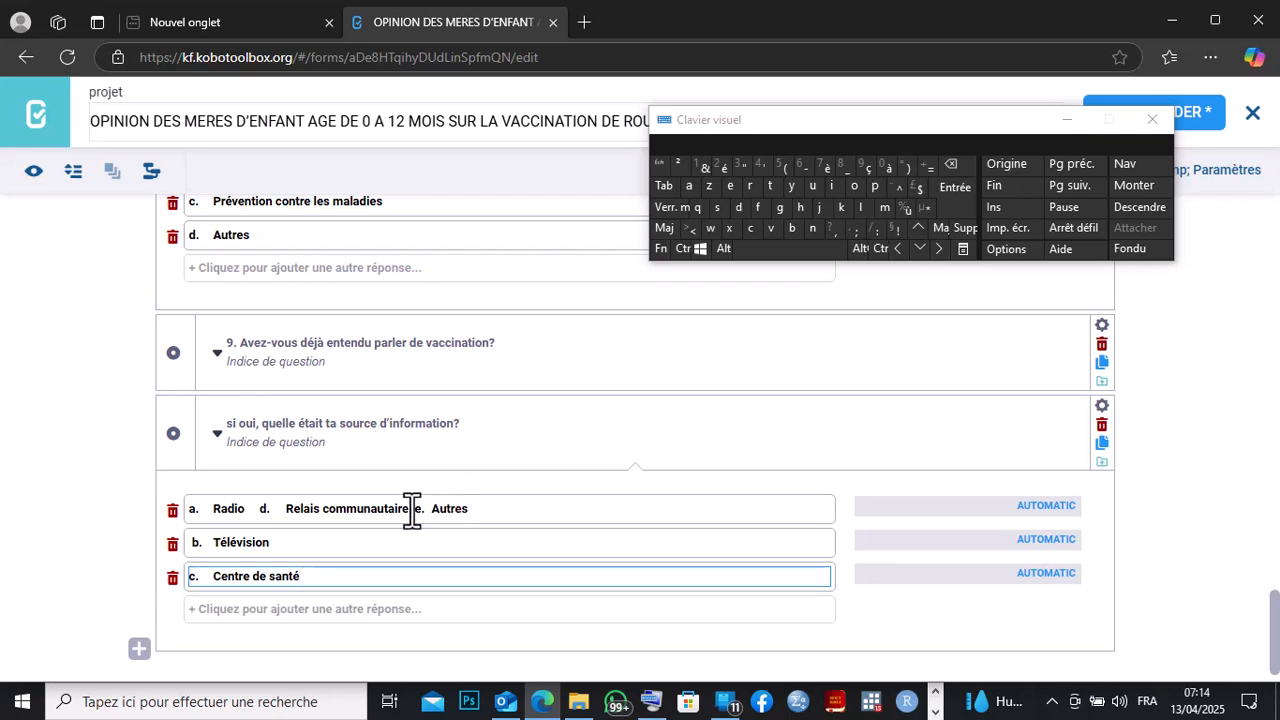
Add a fourth answer option and move 'd. Relais communautaire' from the first option into it.
drag(411, 509, 265, 509)
right_click(265, 509)
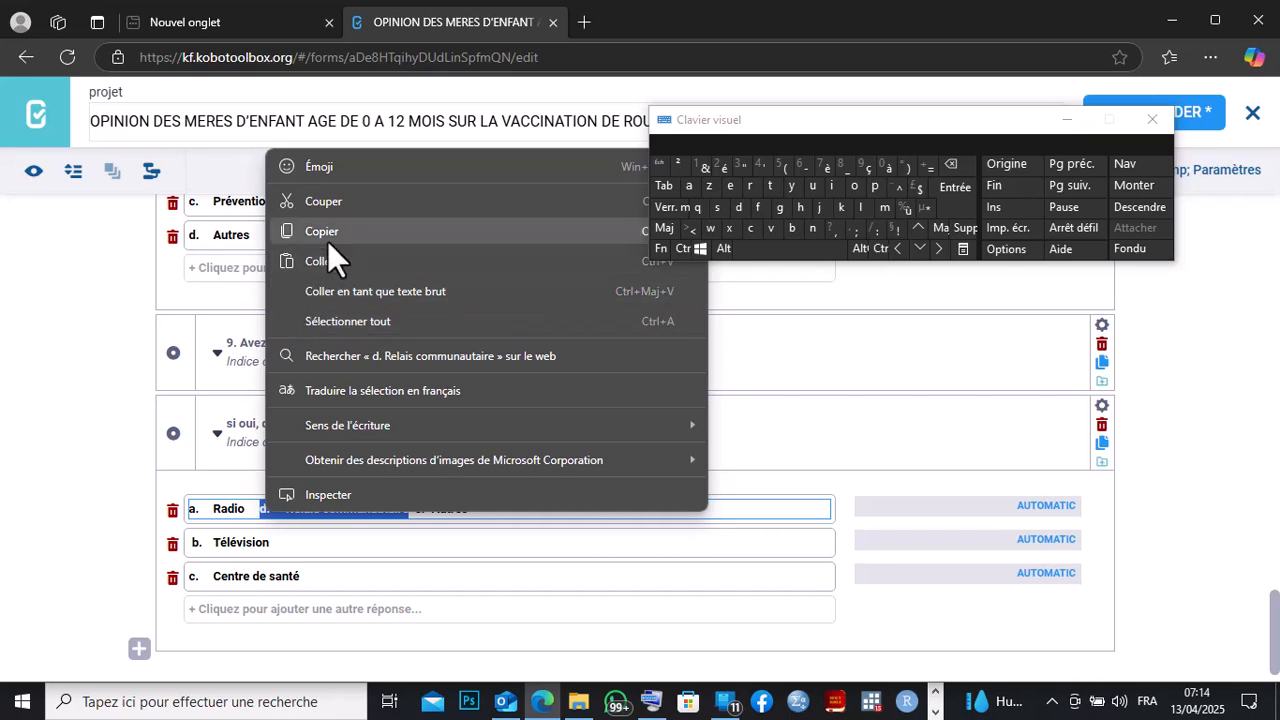
click(320, 204)
click(200, 610)
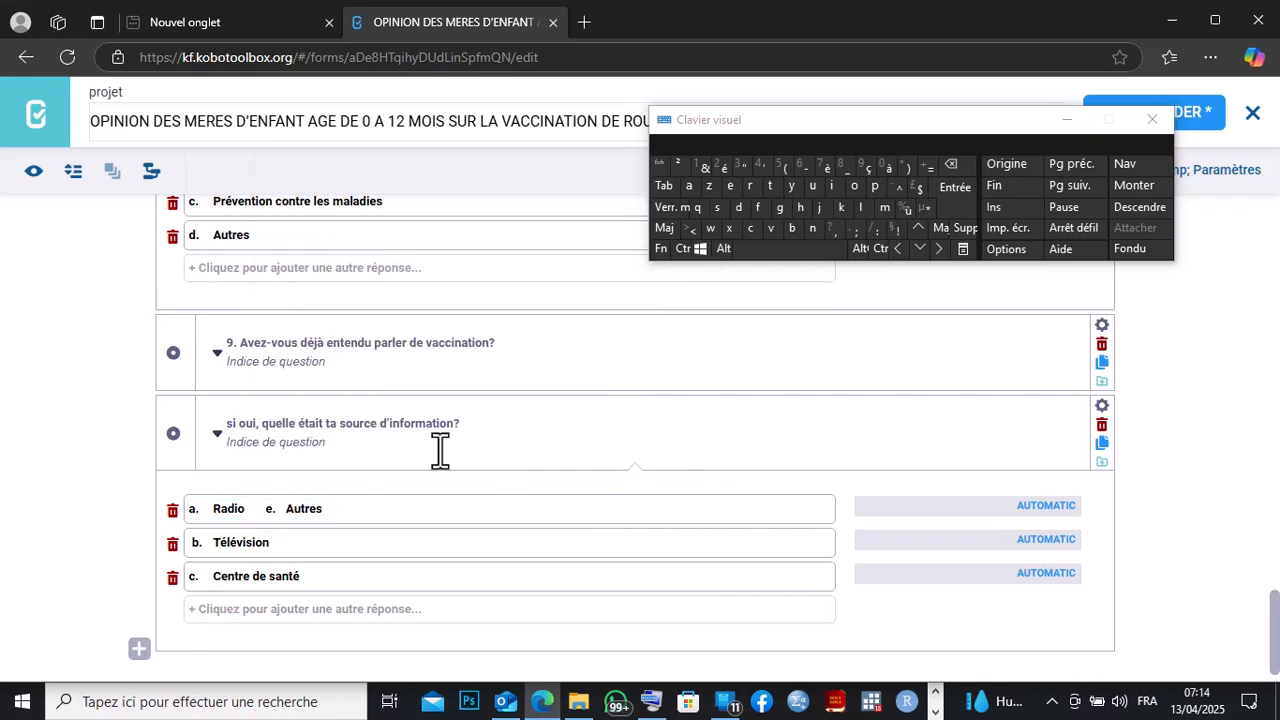
click(950, 164)
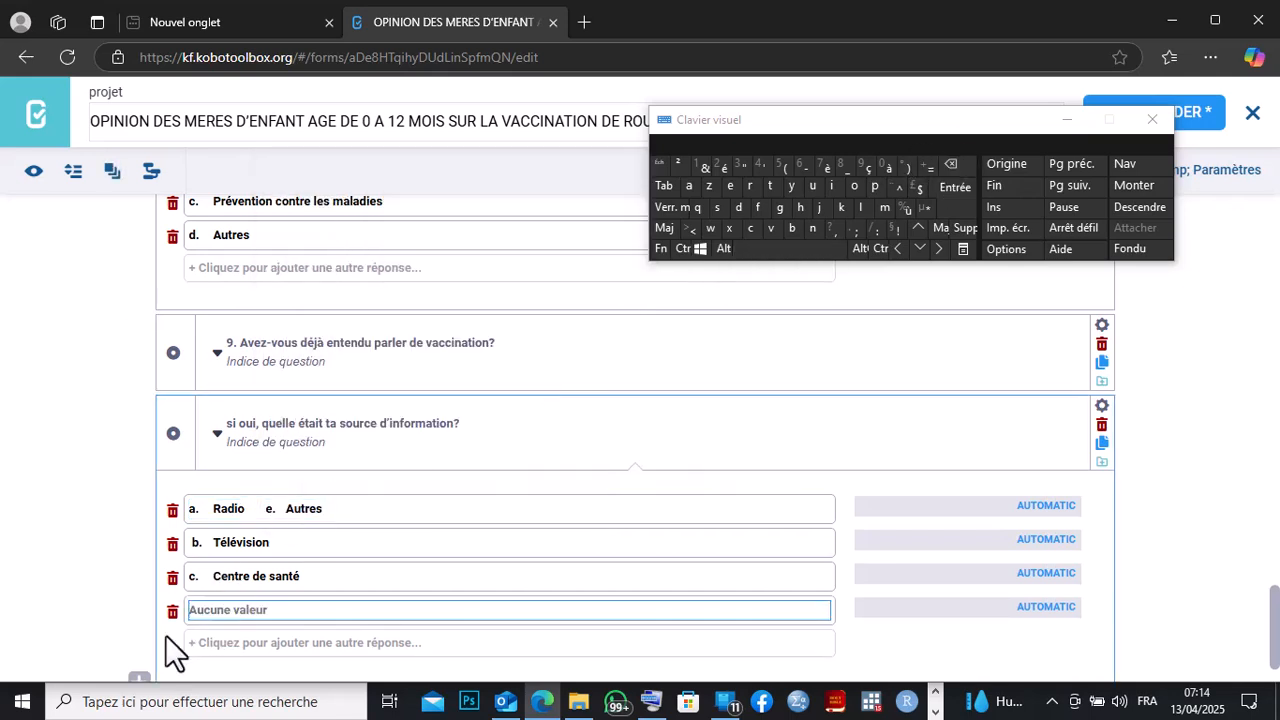
right_click(197, 612)
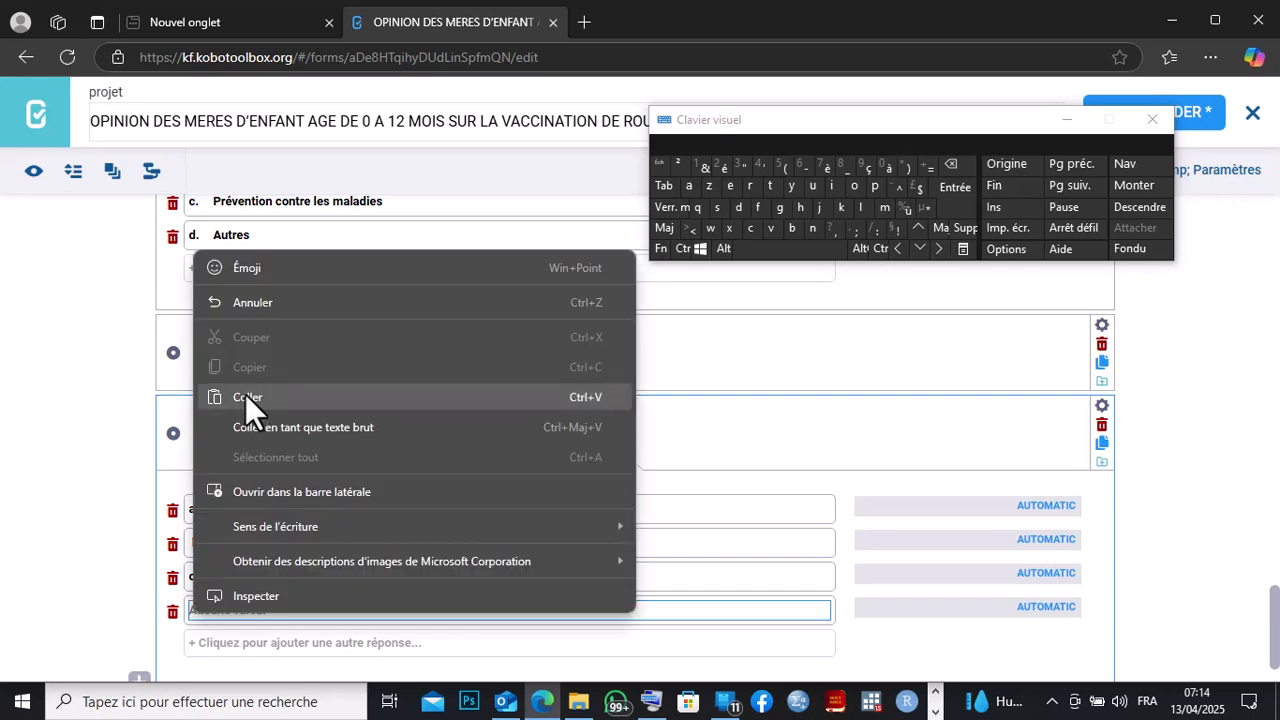
click(242, 397)
Add a fifth answer option and move 'e. Autres' from the first option into it.
drag(328, 510, 270, 508)
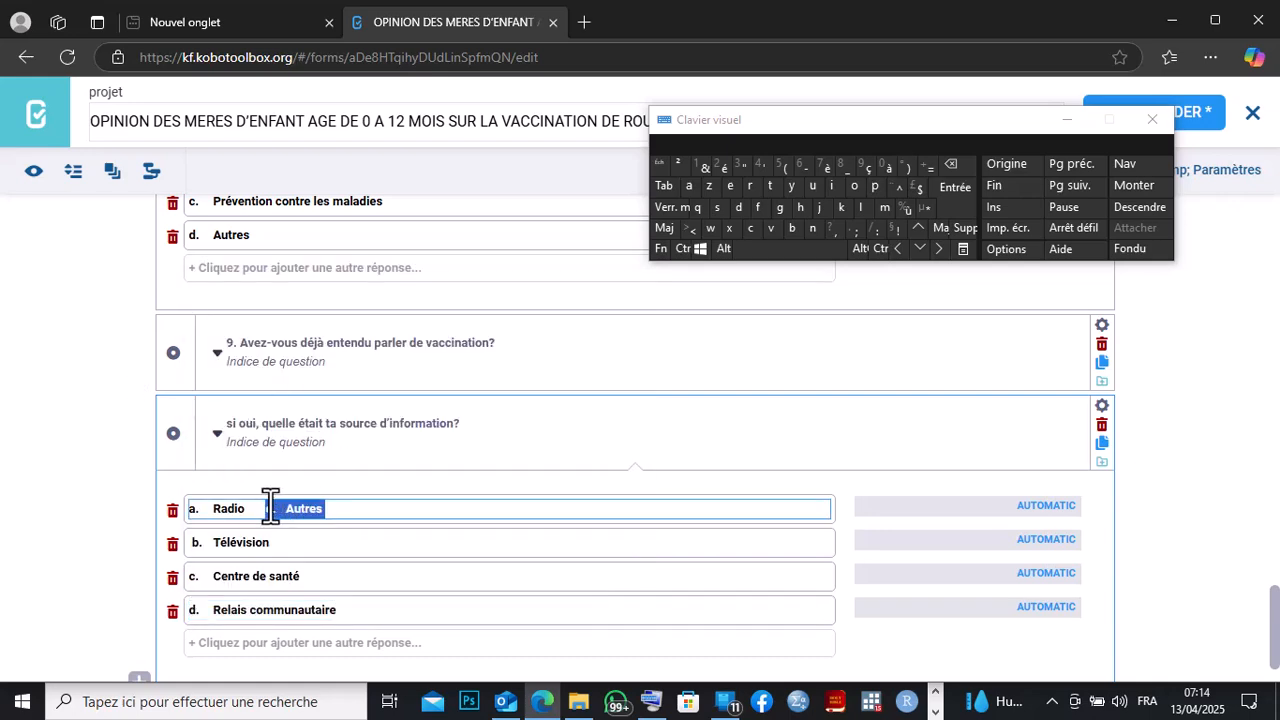
right_click(270, 508)
click(299, 186)
click(230, 643)
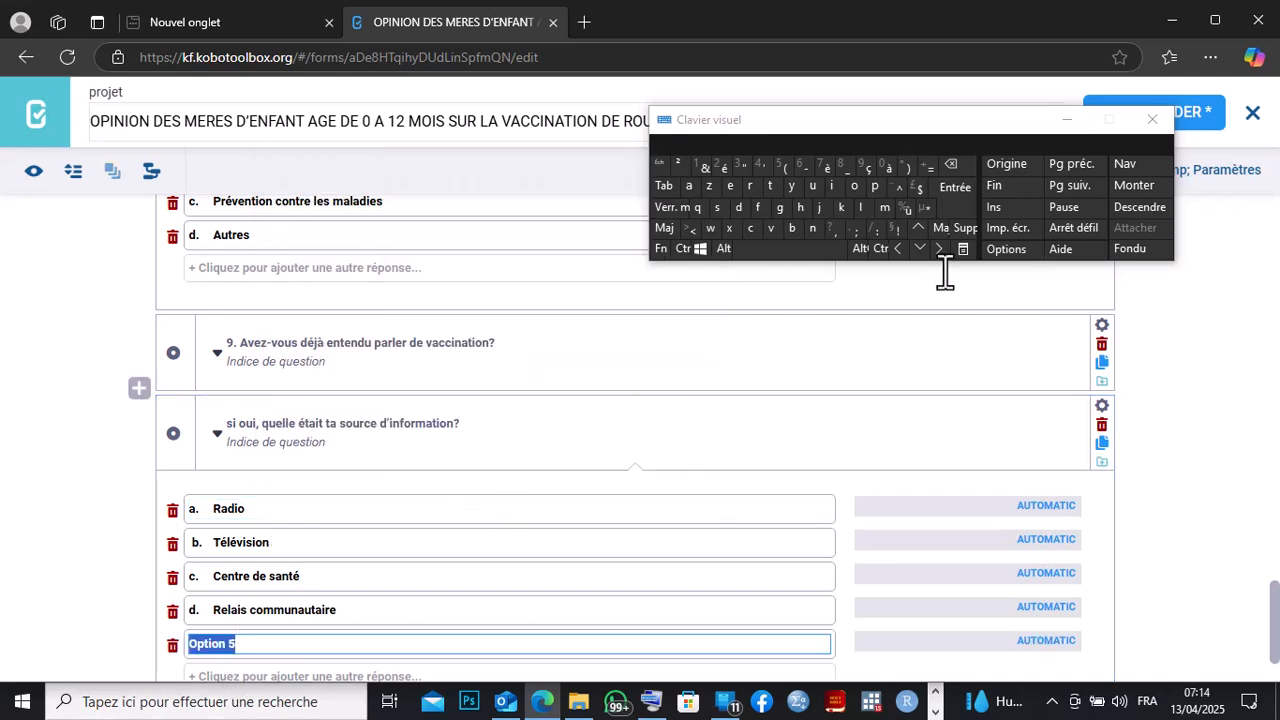
click(946, 166)
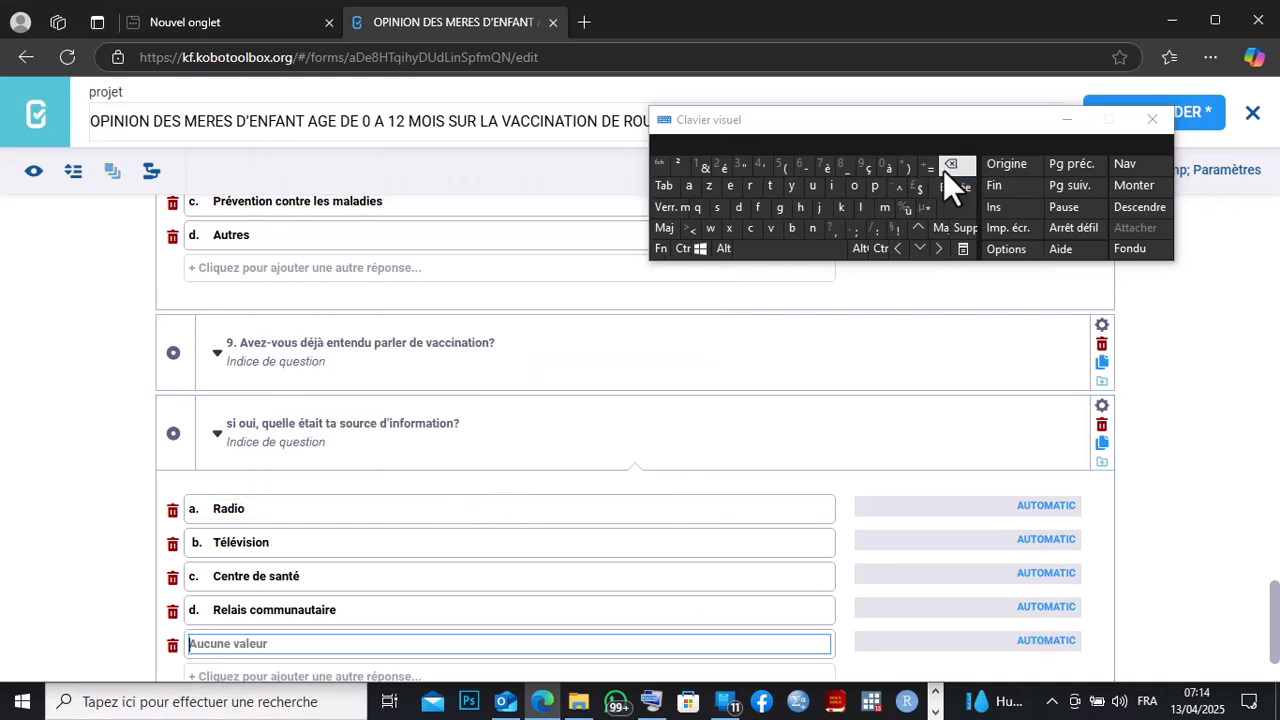
right_click(207, 643)
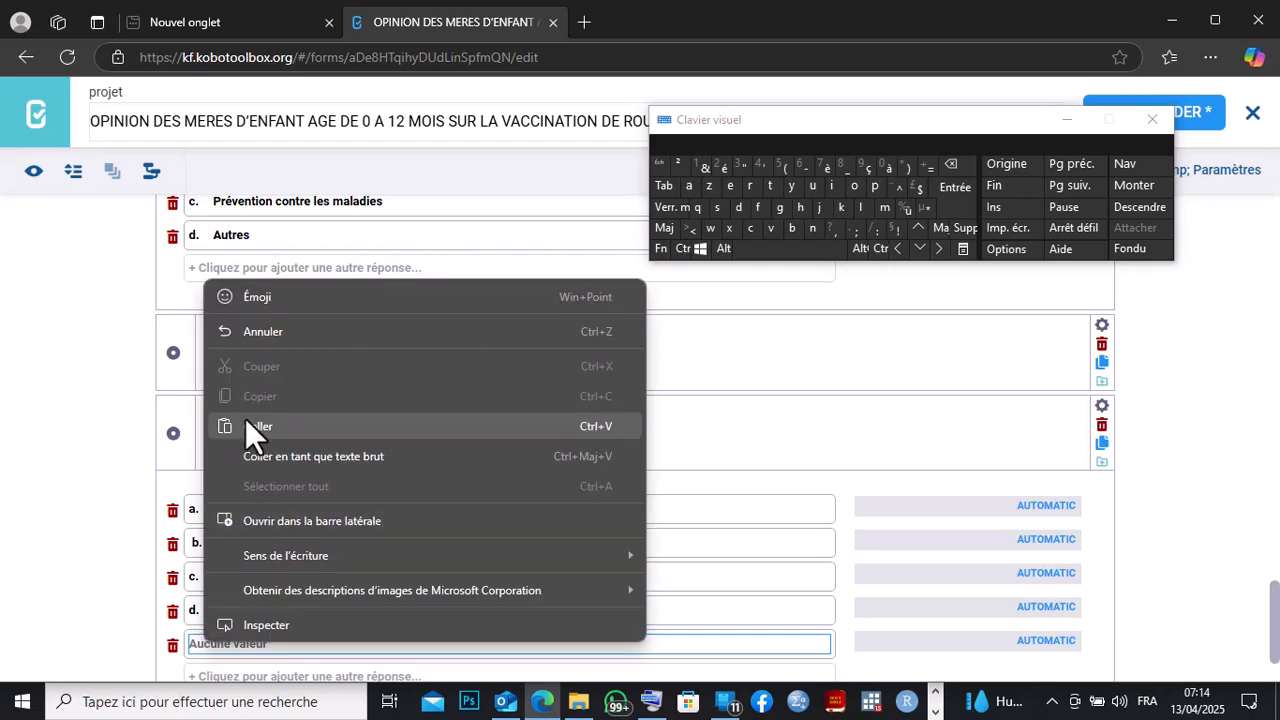
click(245, 418)
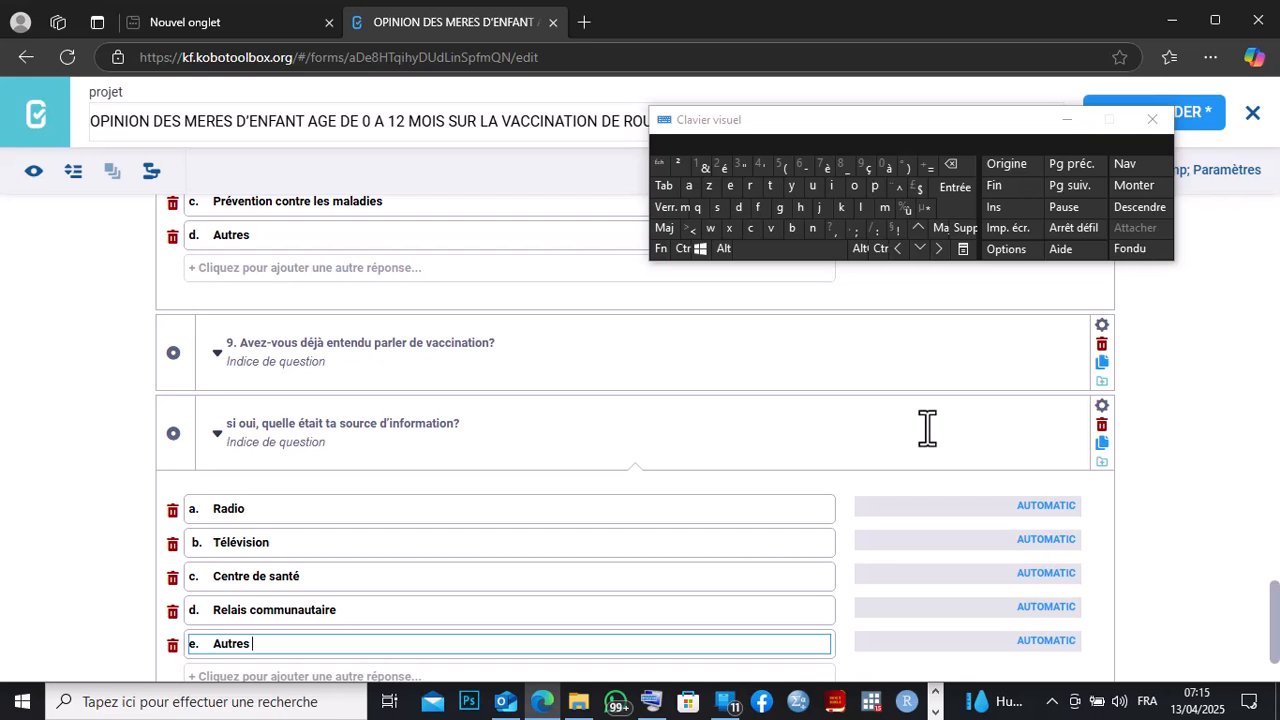
Add conditional branching so the source-of-information question appears only when question 9 equals 'a. Oui'.
click(1101, 410)
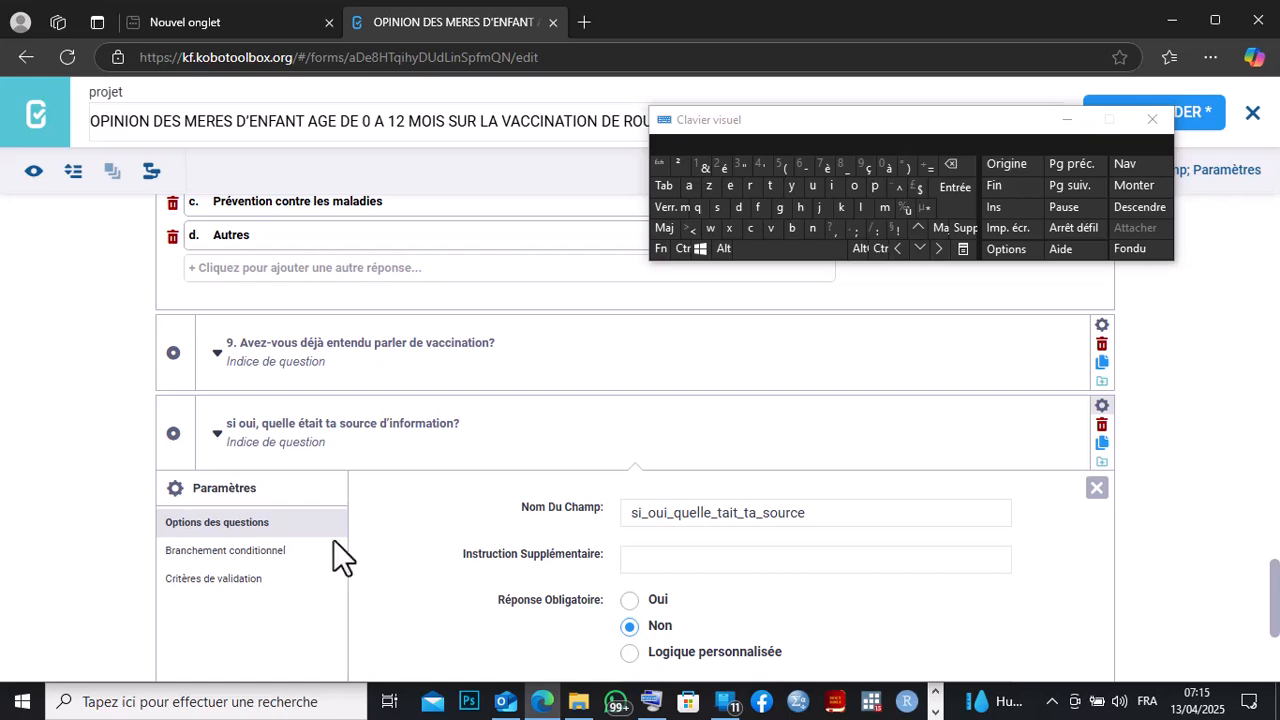
click(196, 552)
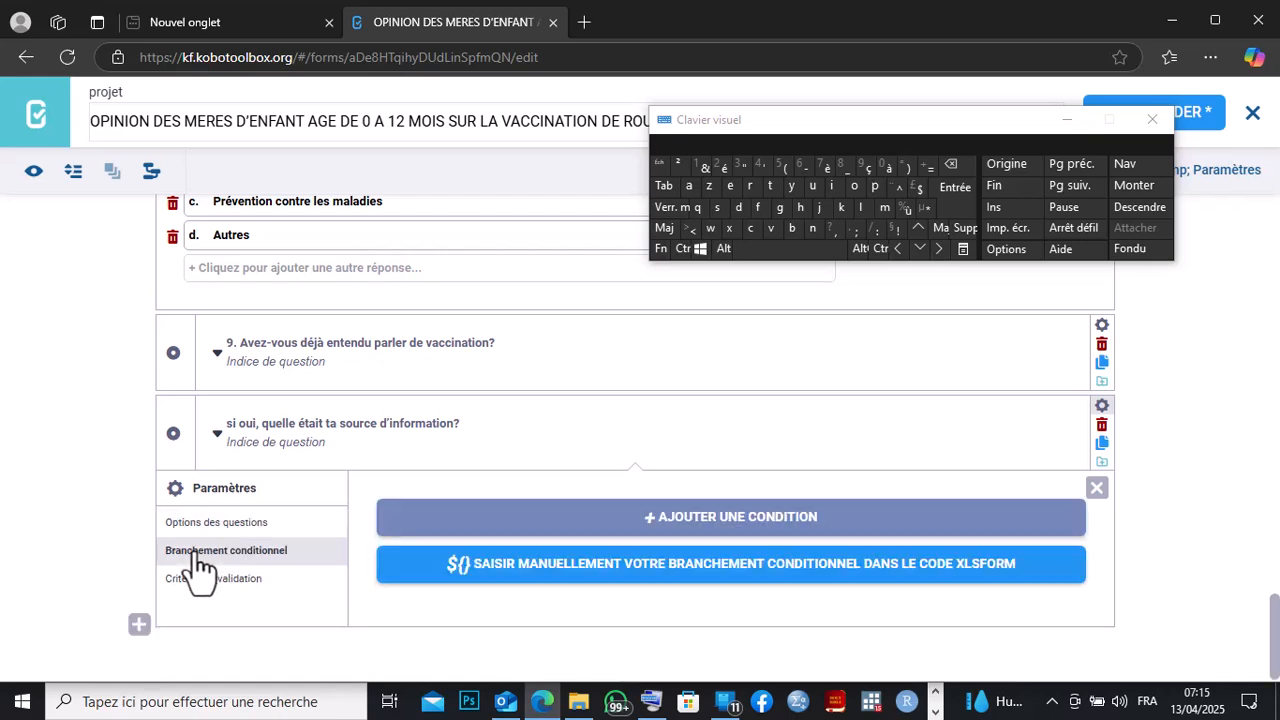
click(627, 527)
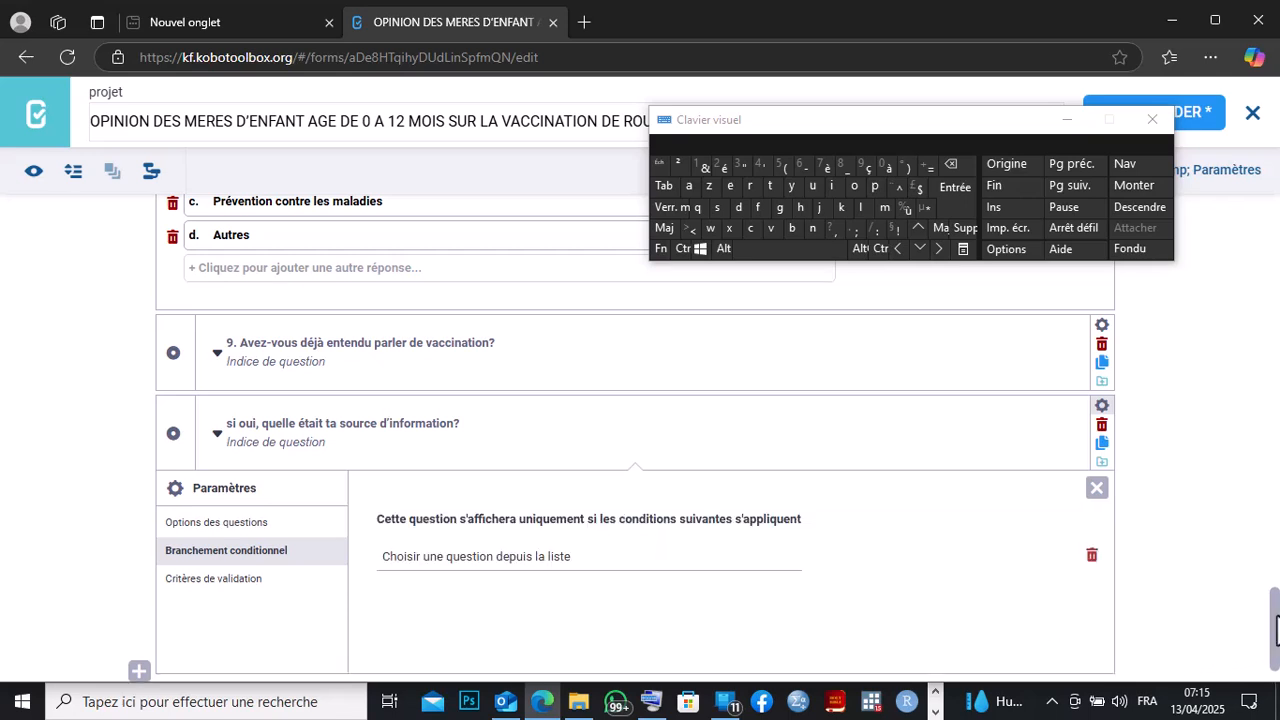
scroll(1276, 655, down, 1)
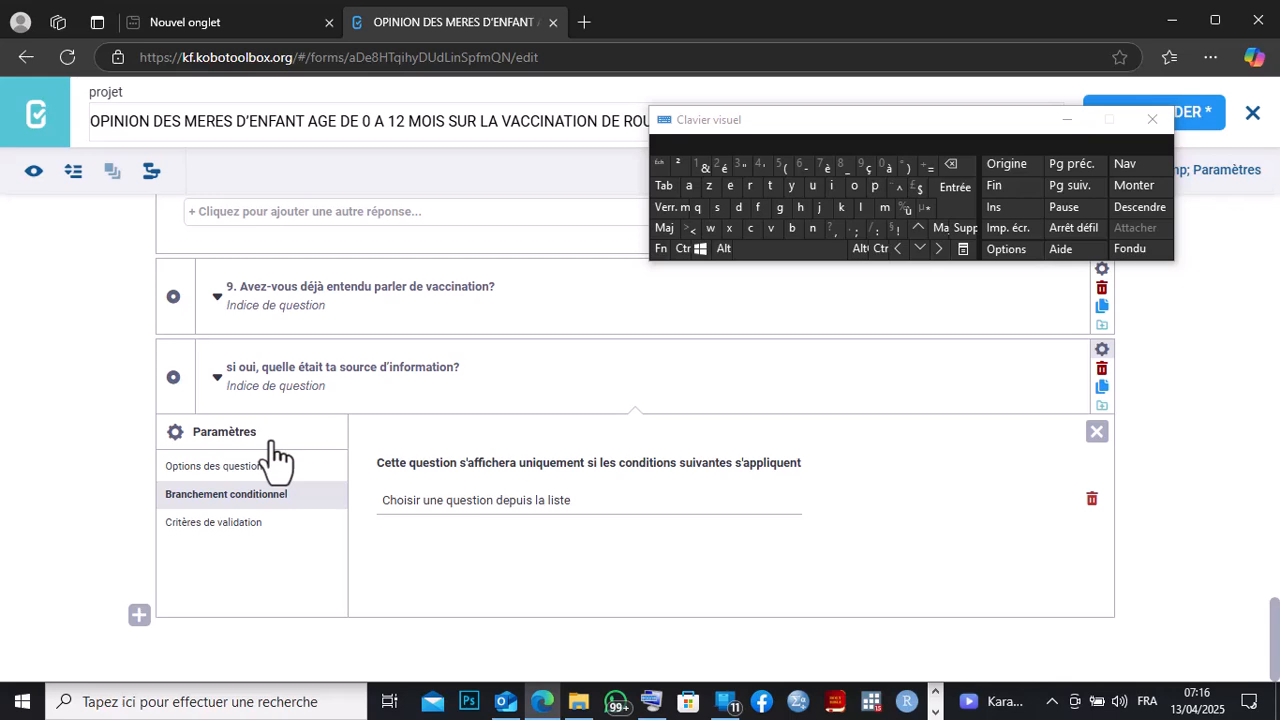
click(455, 505)
scroll(520, 491, down, 1)
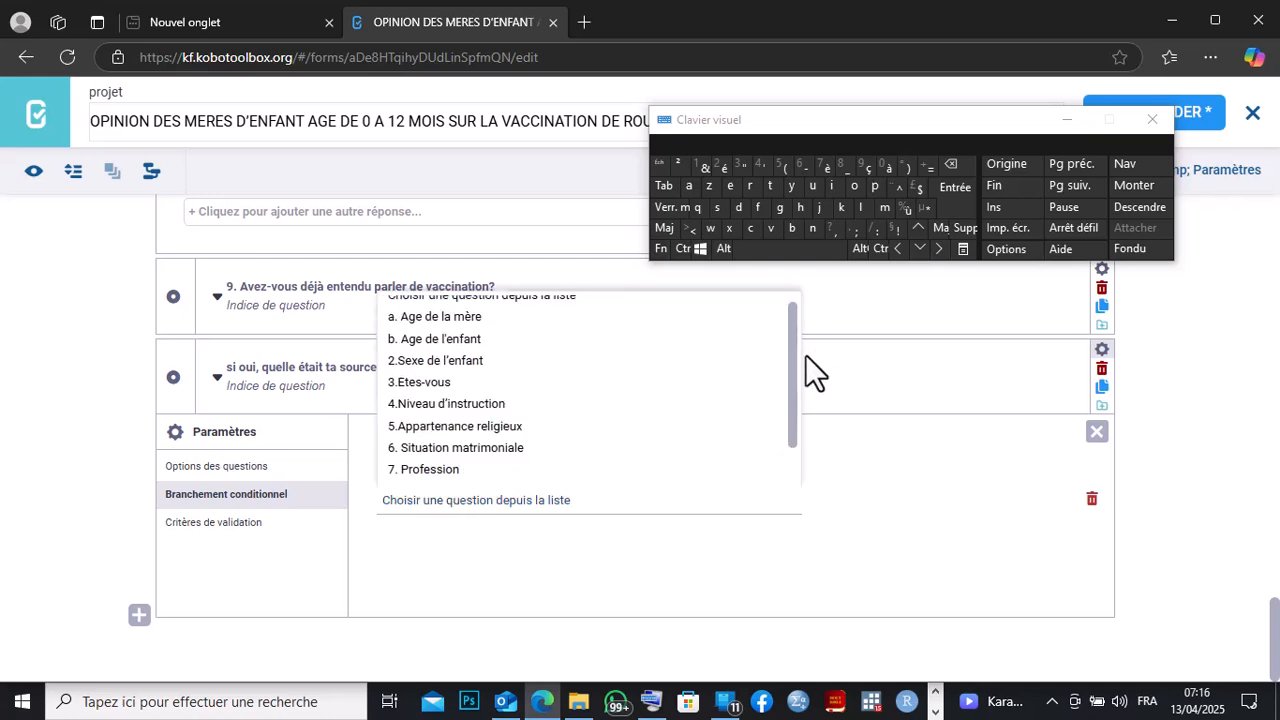
drag(789, 354, 787, 478)
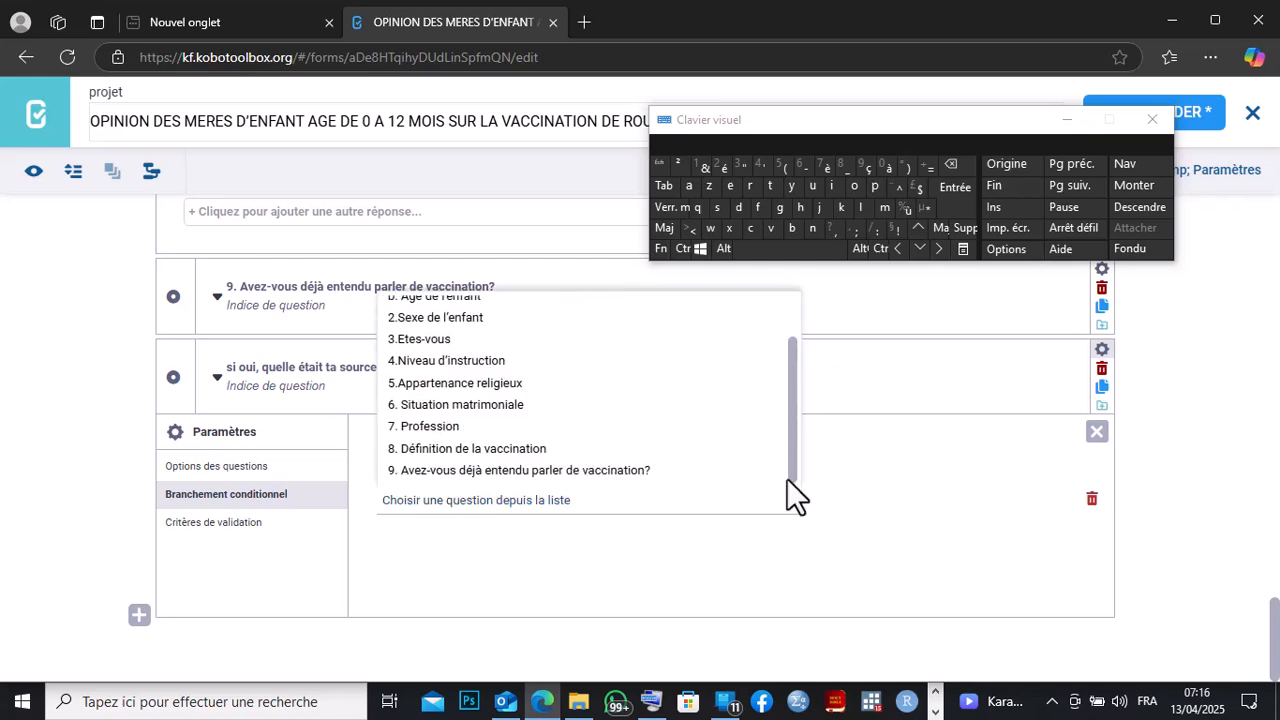
click(420, 476)
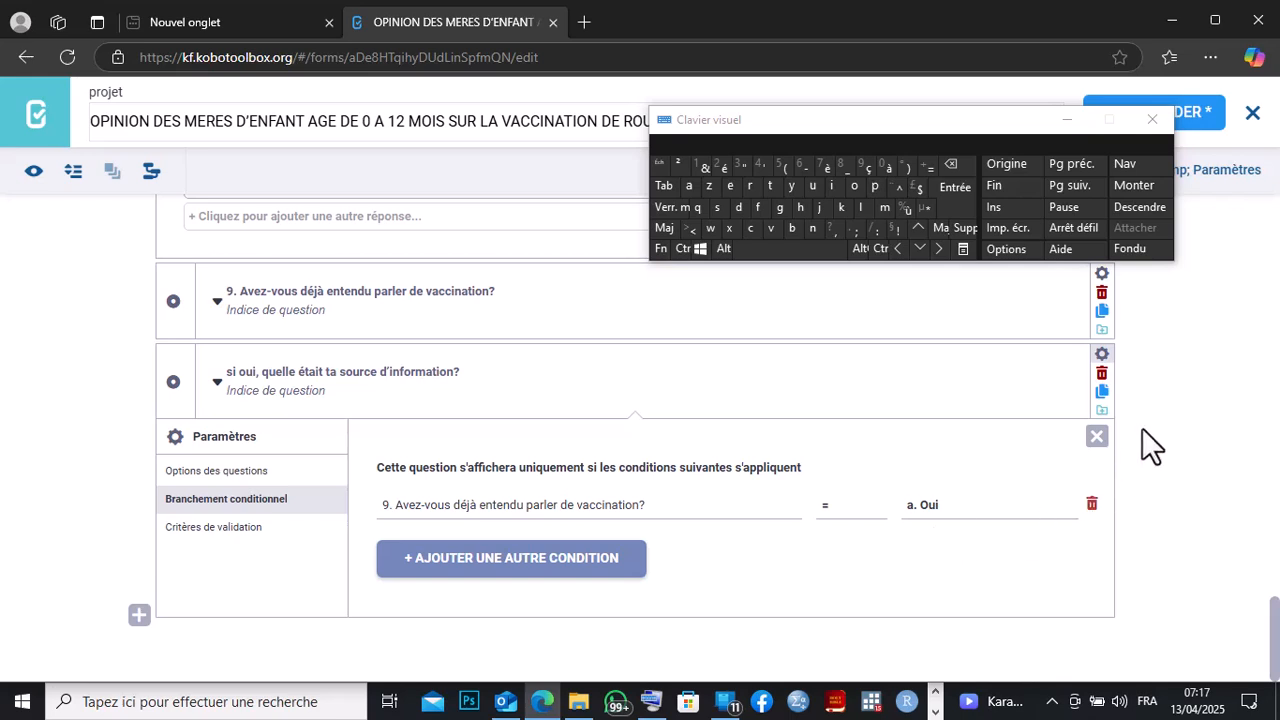
click(1097, 437)
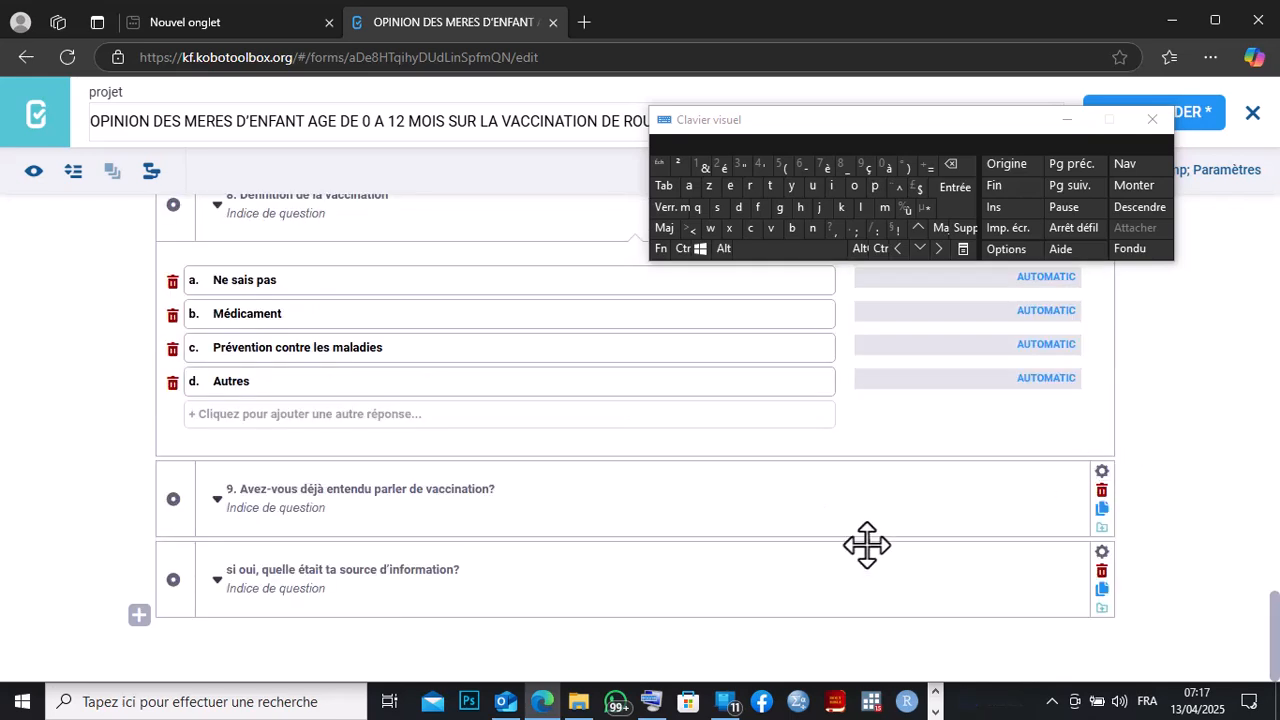
Preview the form and switch question 9 between Non and Oui to test the conditional question.
click(36, 174)
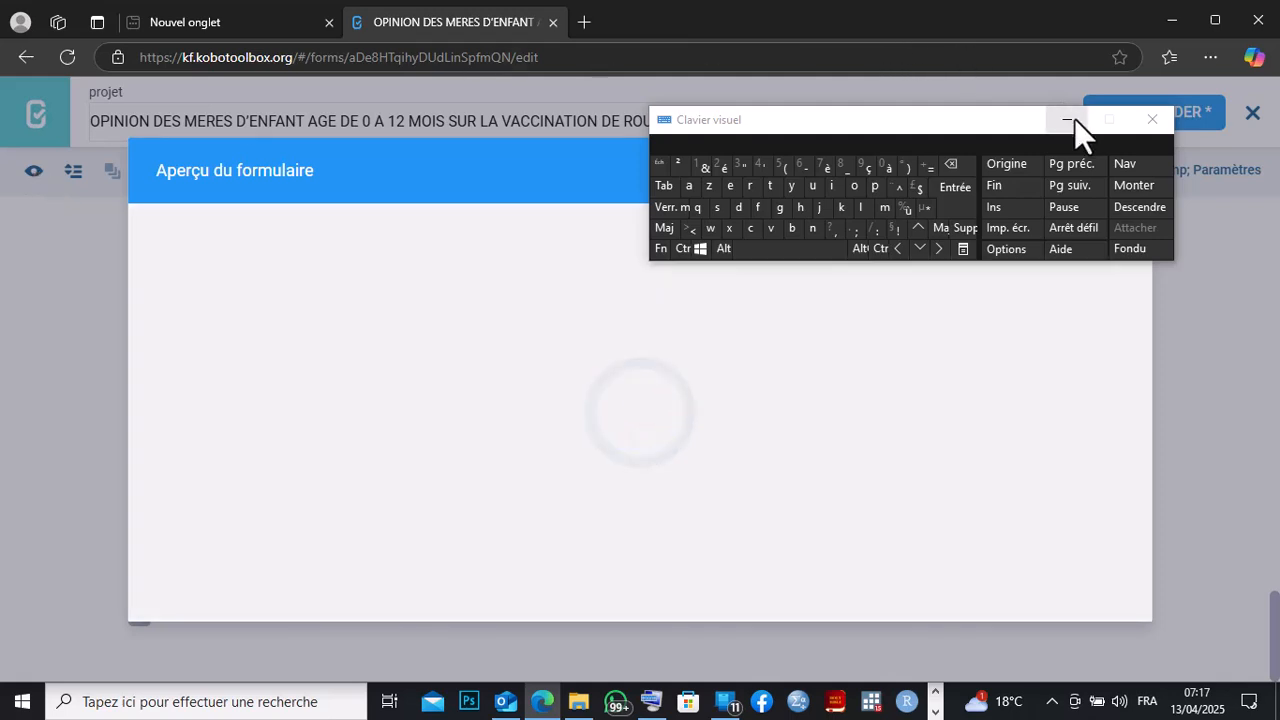
click(1068, 119)
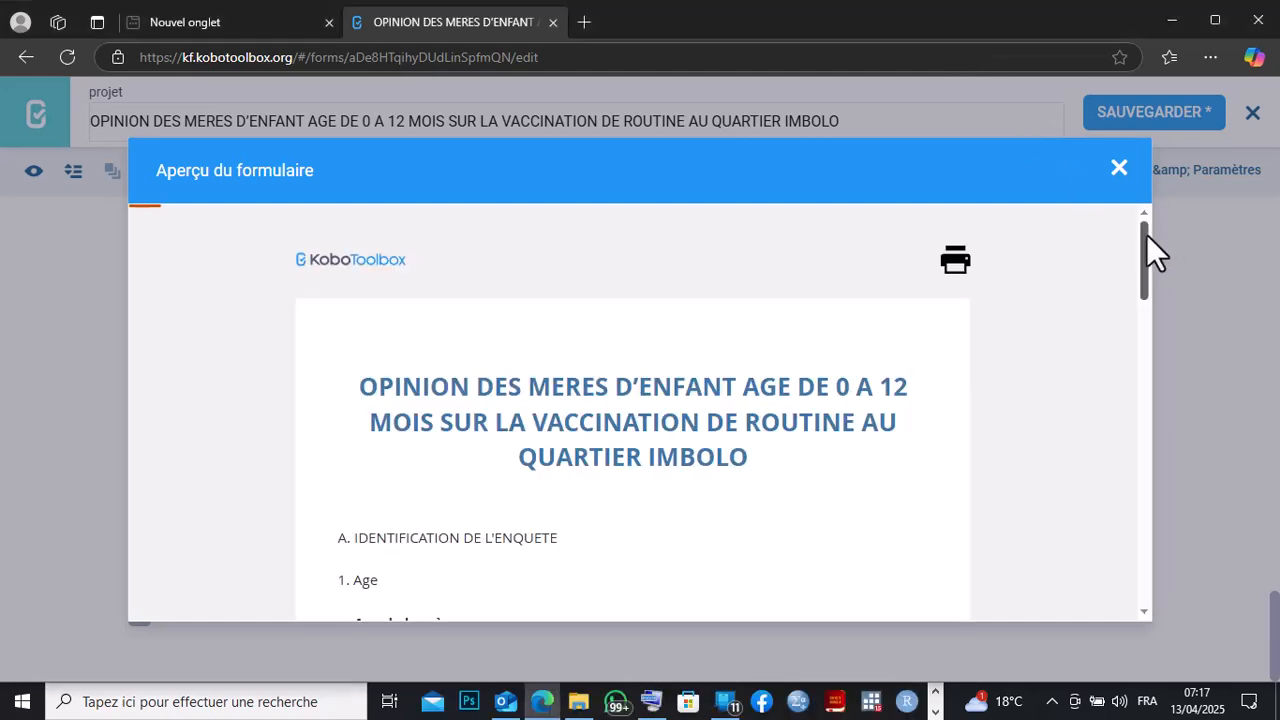
drag(1146, 234, 1161, 514)
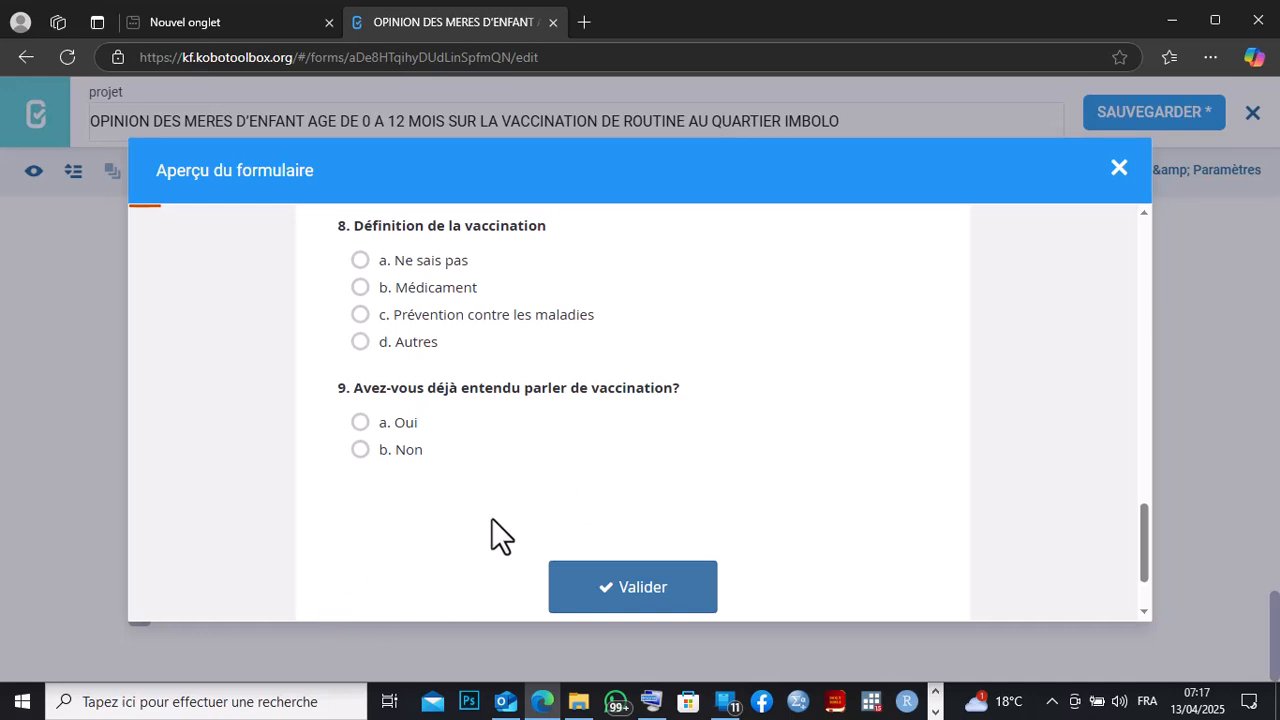
drag(1144, 535, 1141, 558)
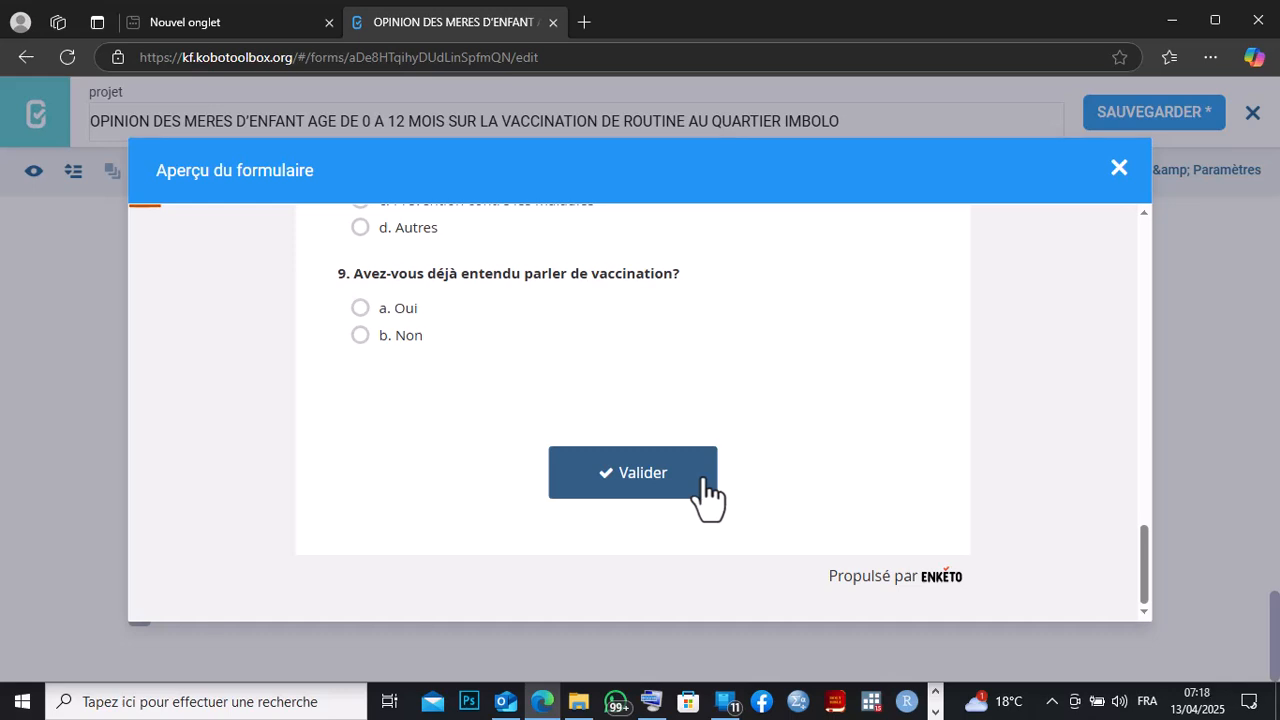
click(360, 336)
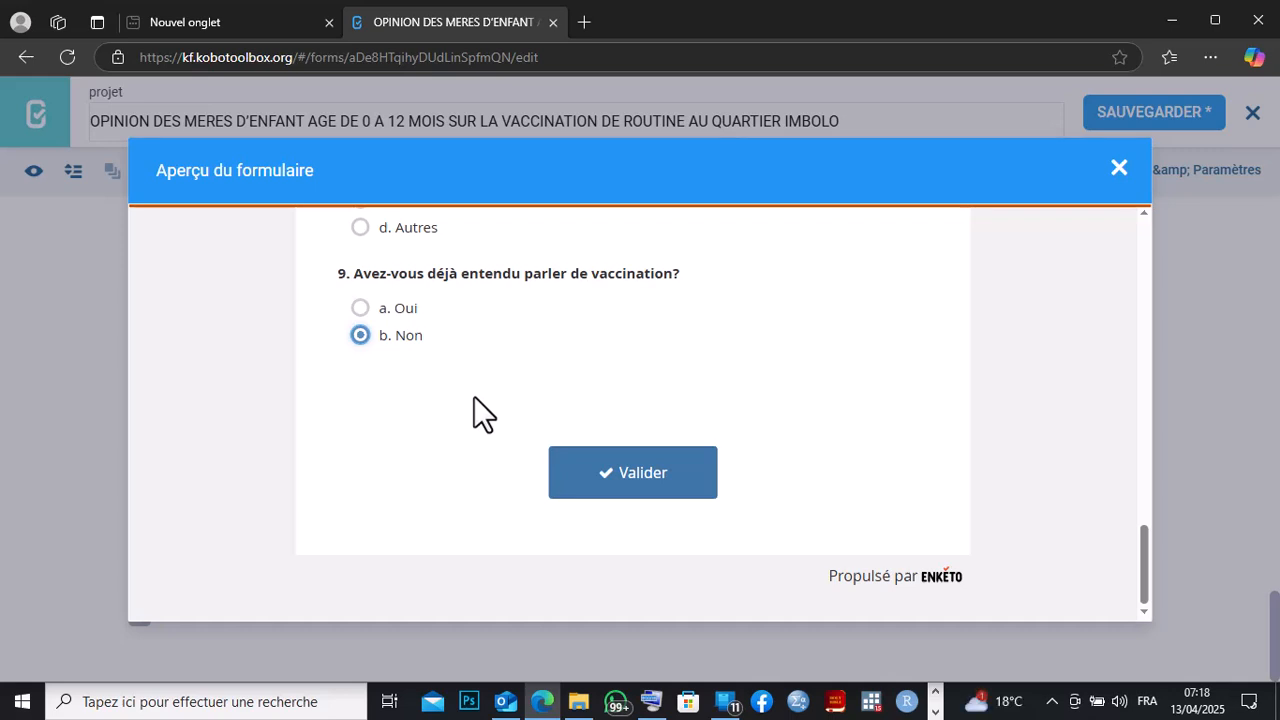
click(360, 308)
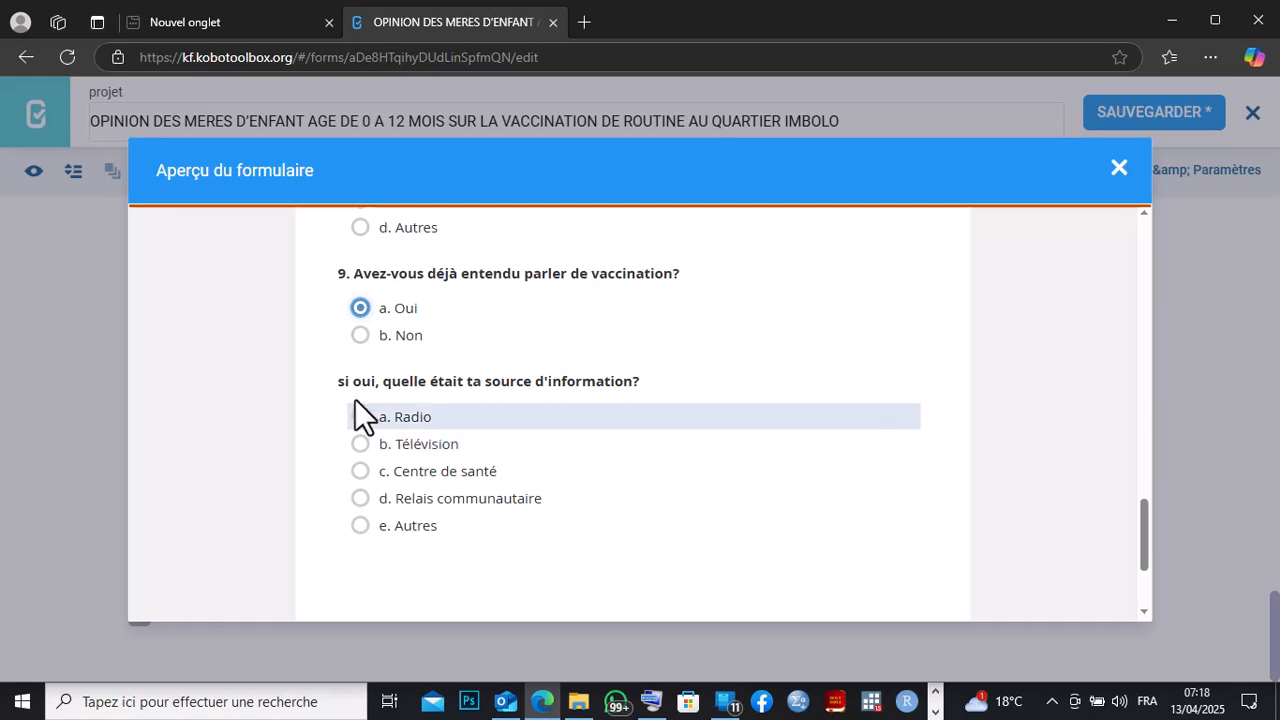
click(362, 330)
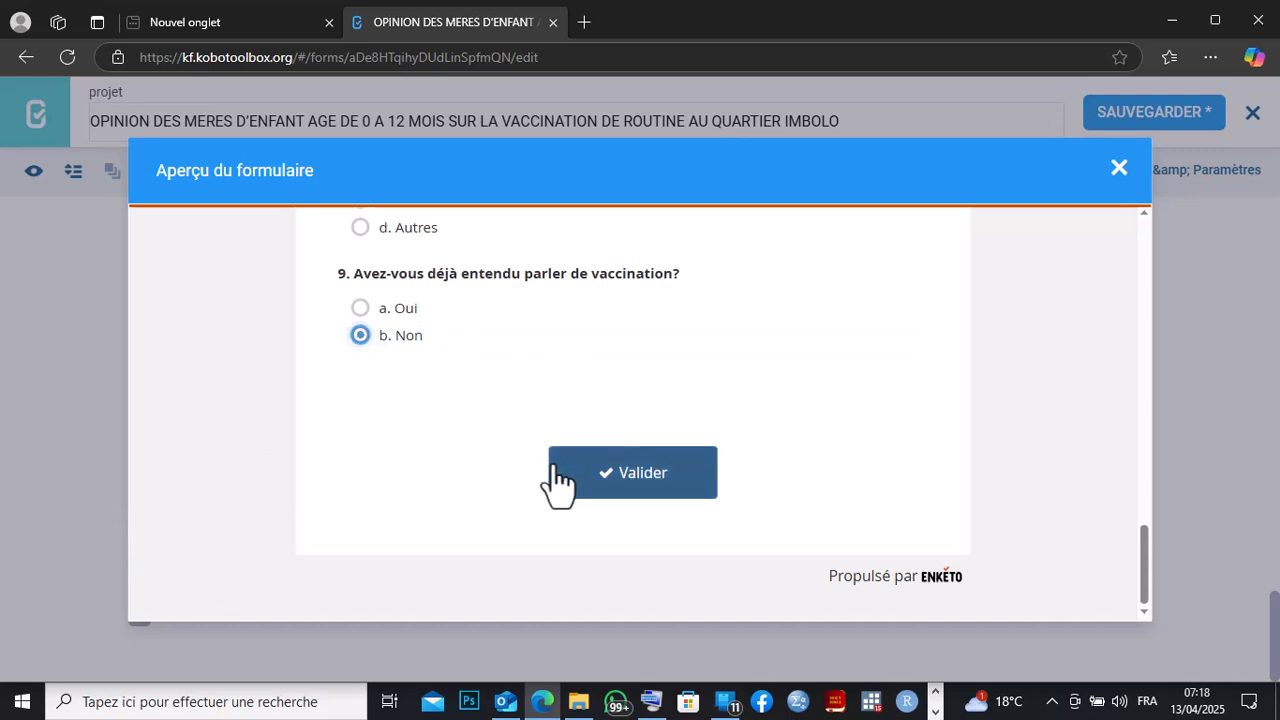
click(354, 309)
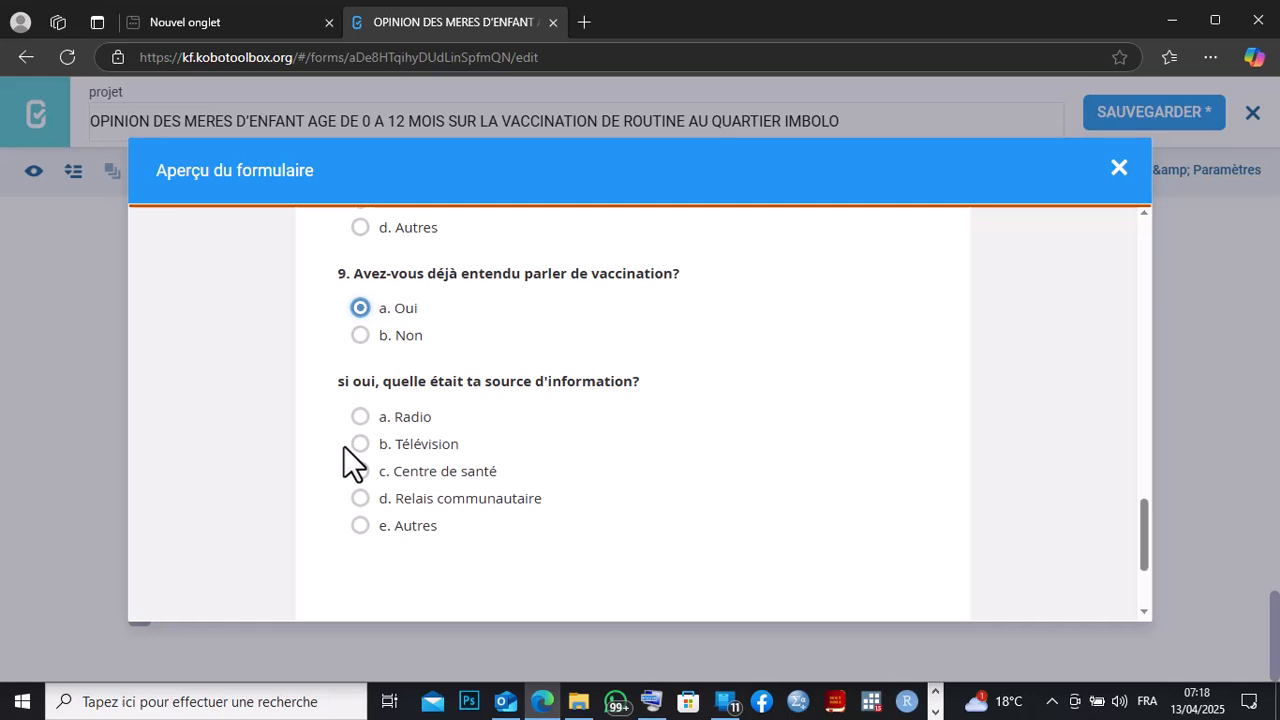
Try selecting each answer option of the source-of-information question in the preview.
click(358, 418)
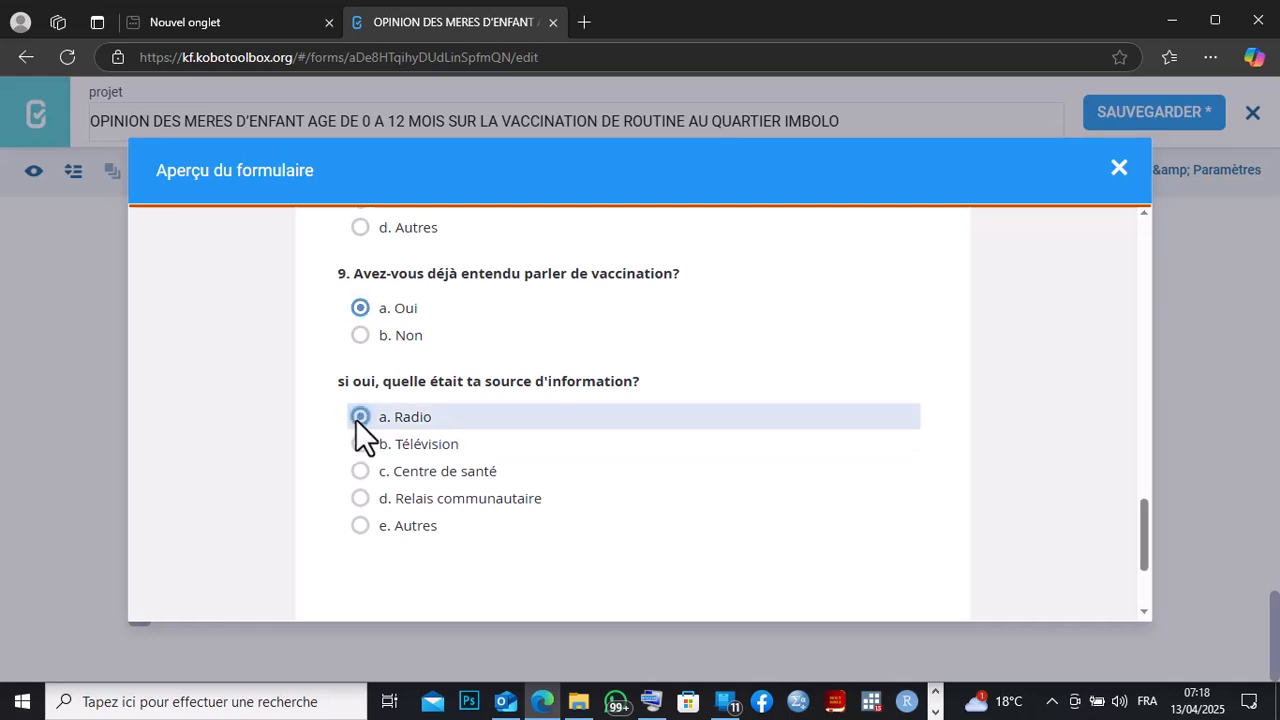
click(362, 445)
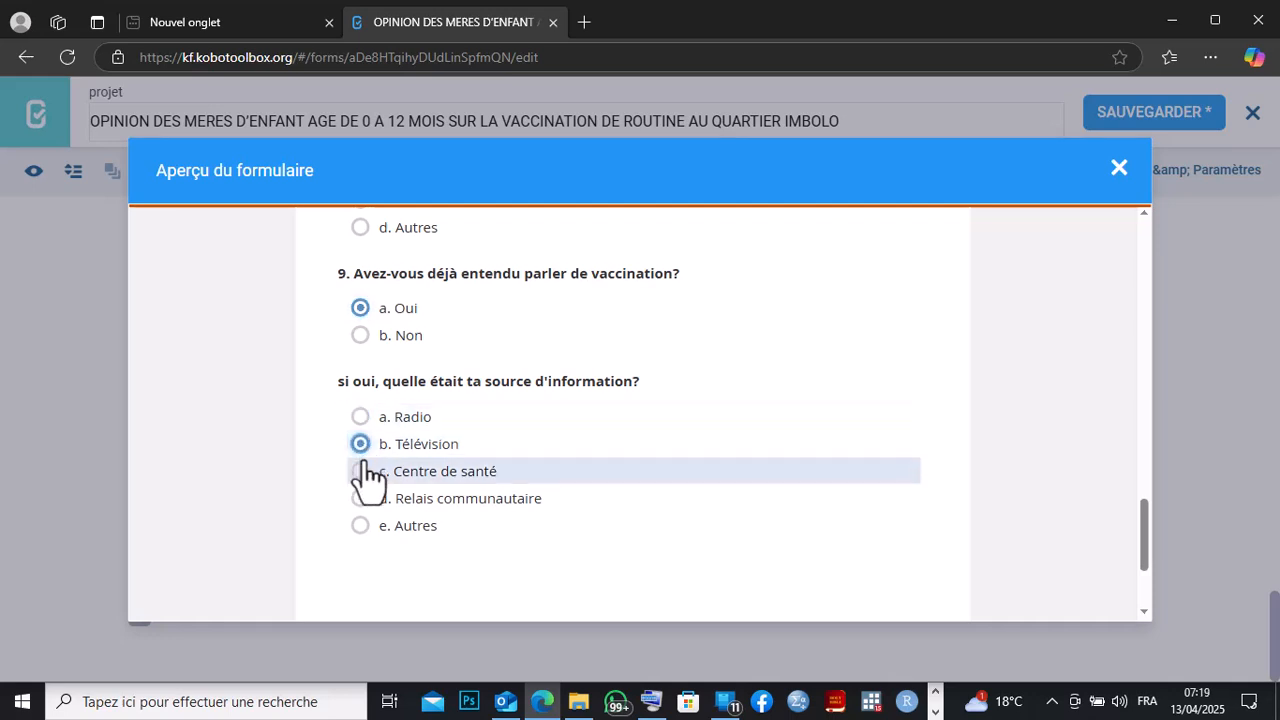
click(362, 471)
click(361, 498)
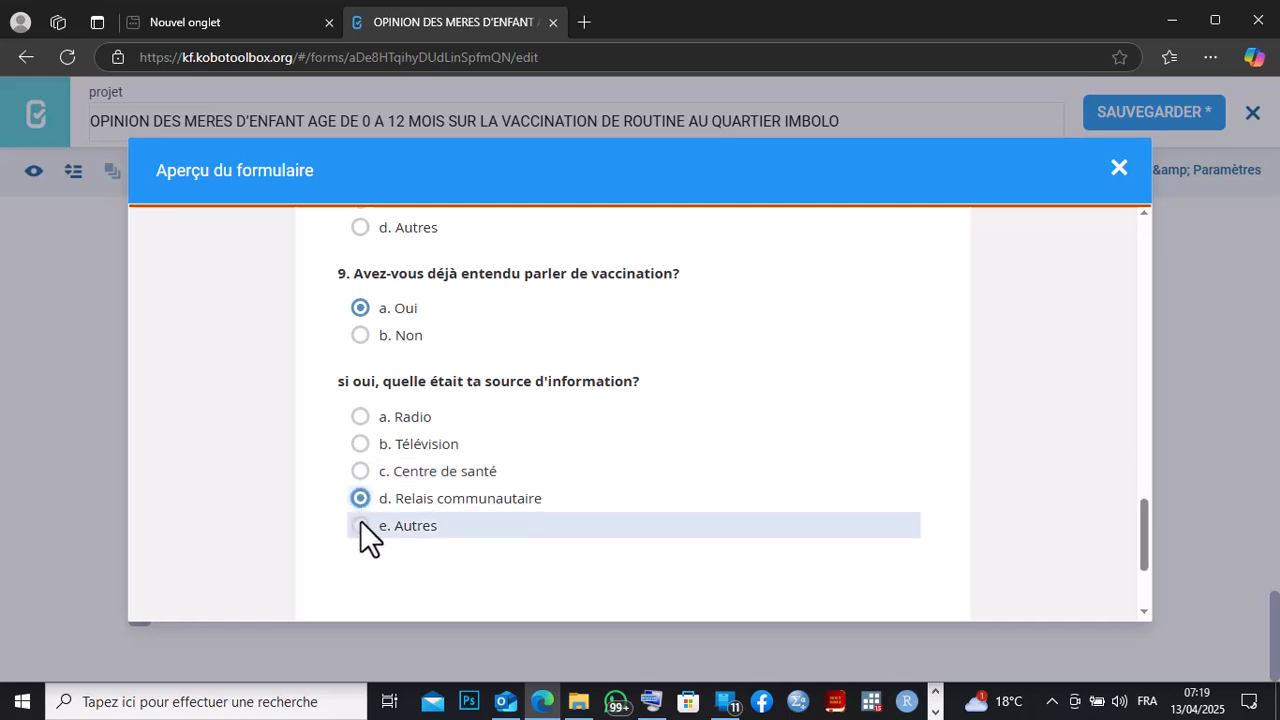
click(360, 524)
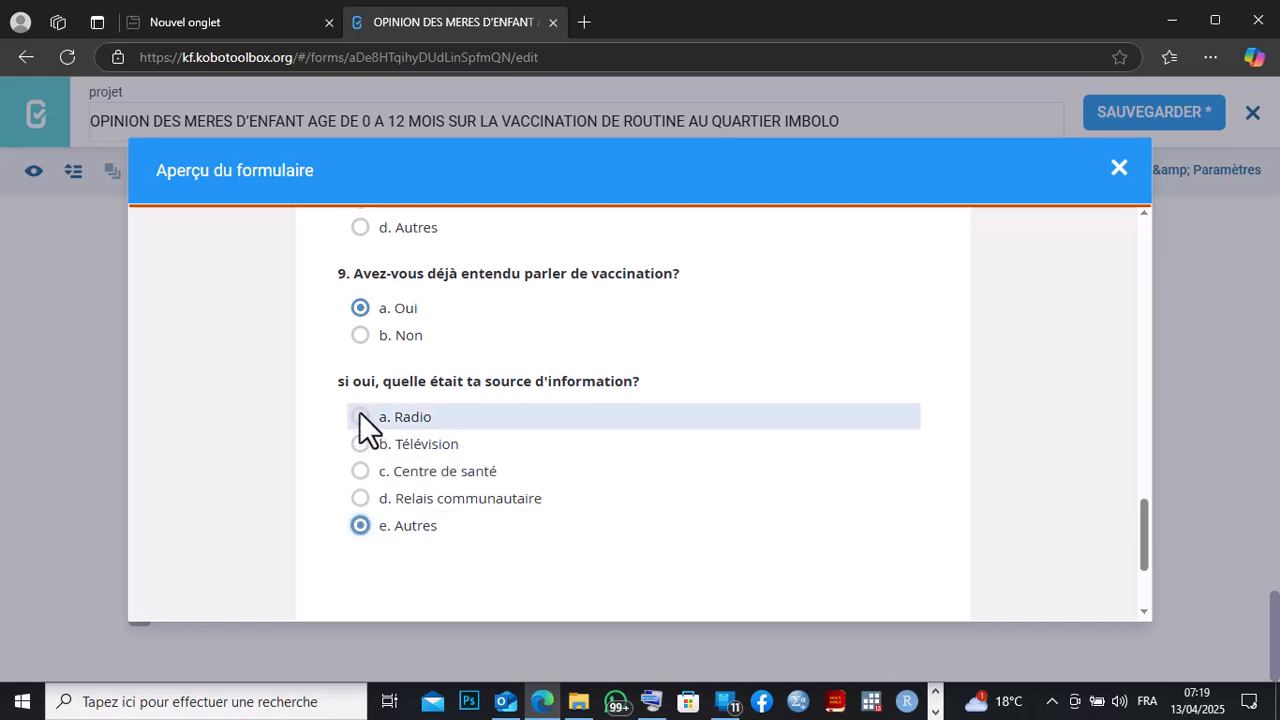
click(360, 416)
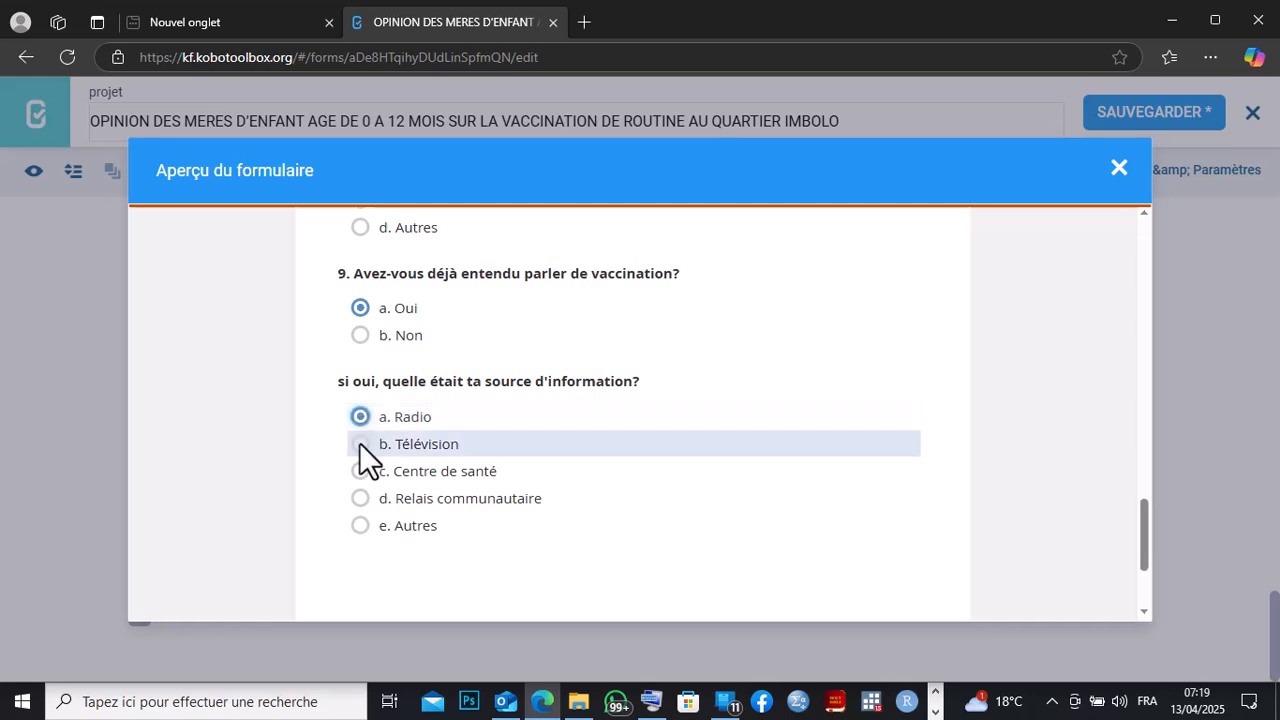
click(361, 498)
click(358, 525)
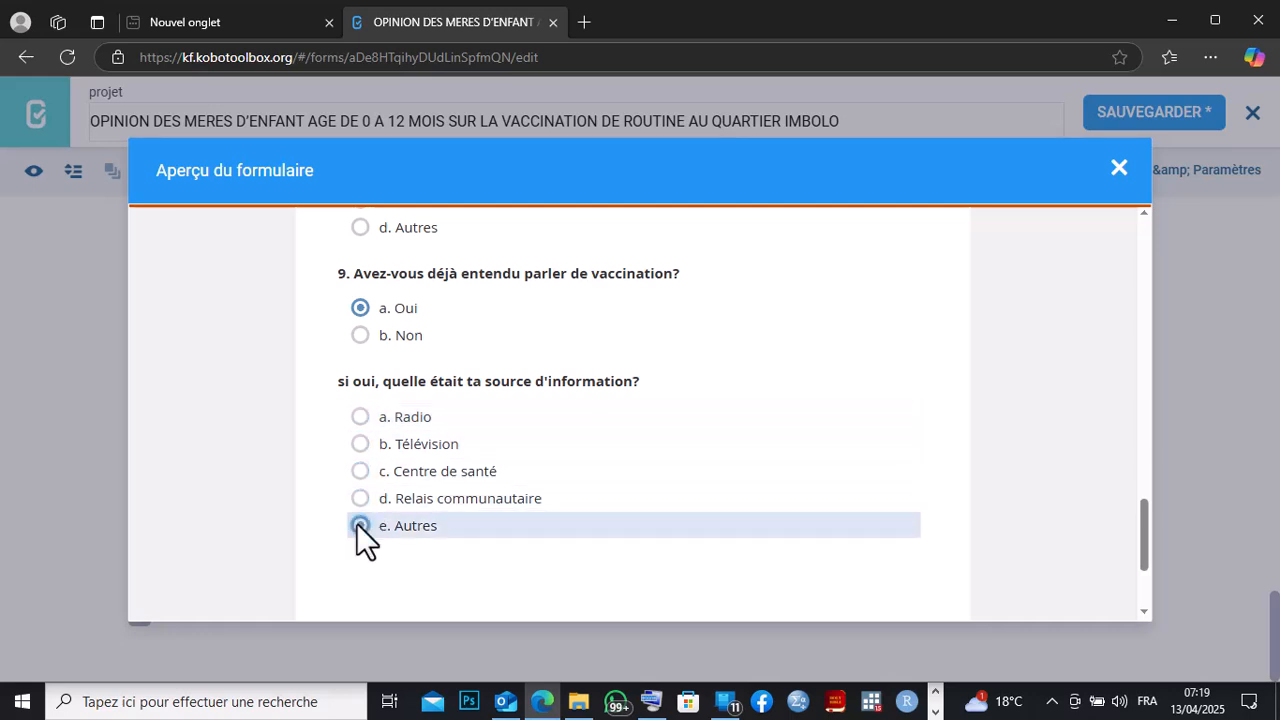
click(360, 450)
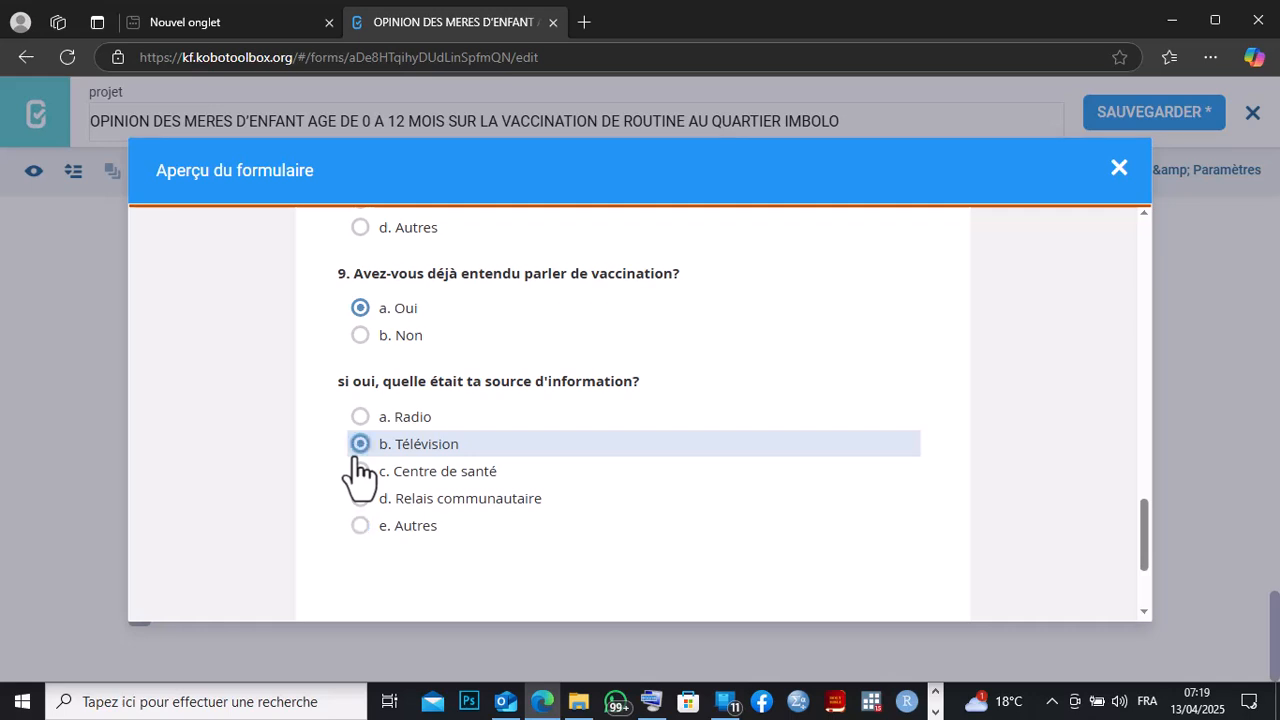
click(368, 480)
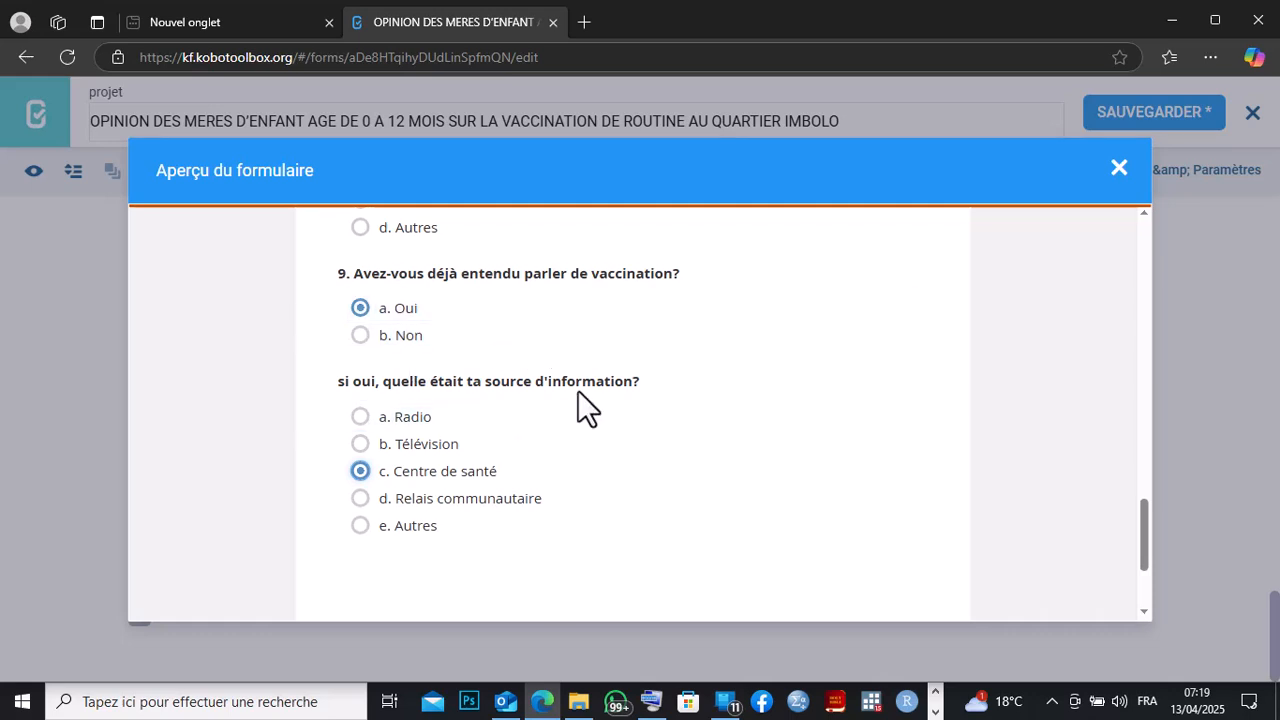
Switch question 9 to Non in the preview and close the form preview.
click(360, 335)
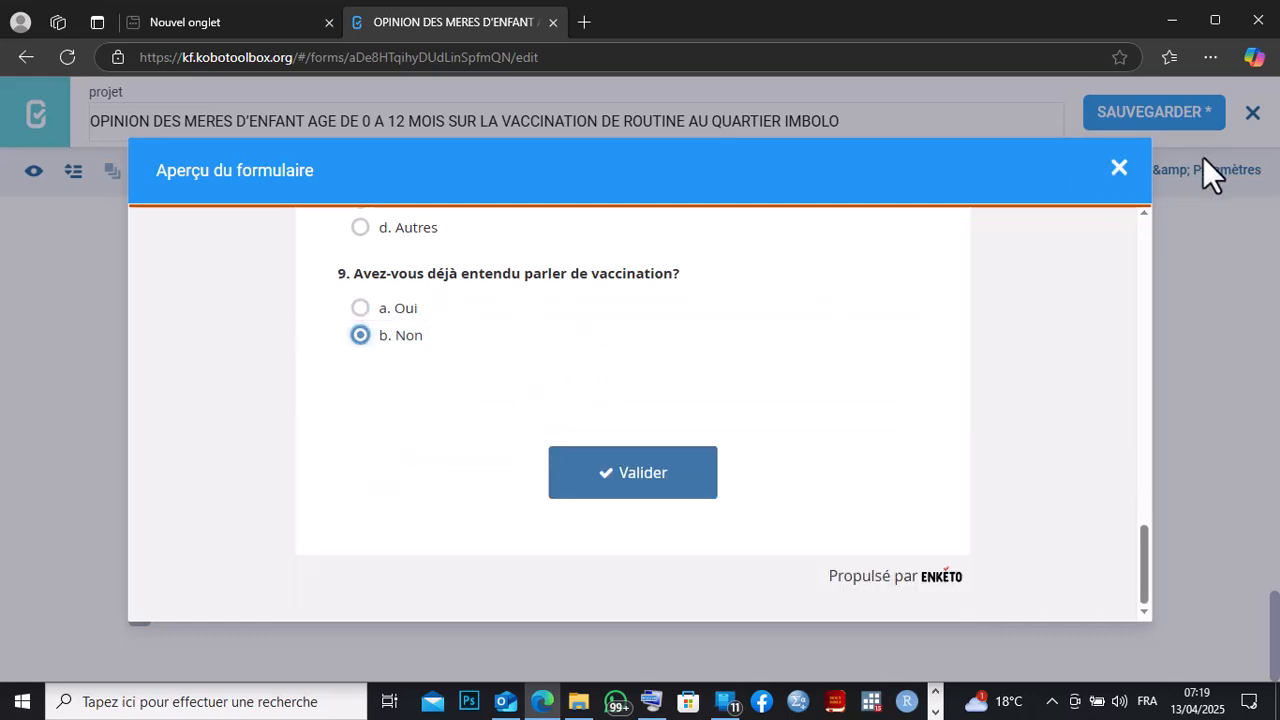
click(1119, 168)
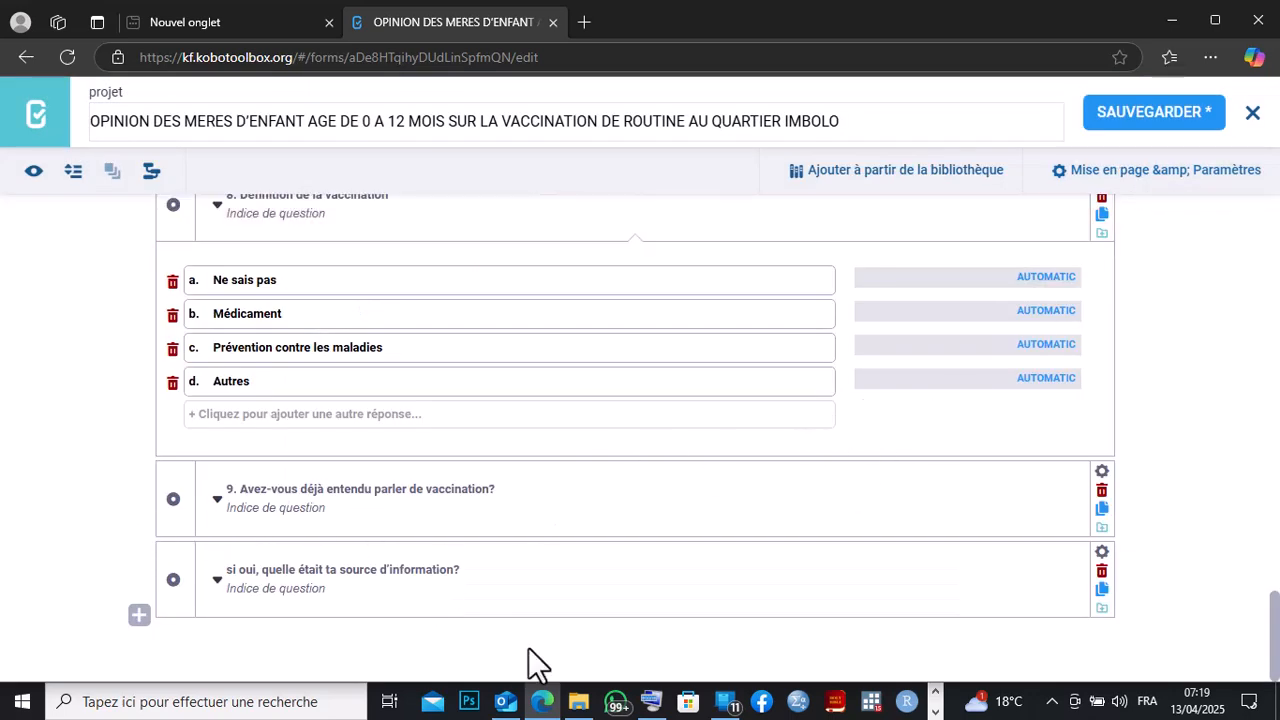
Copy question 11, 'Connaissez-vous les maladies évitables par la vaccination?', from the Word questionnaire.
click(935, 711)
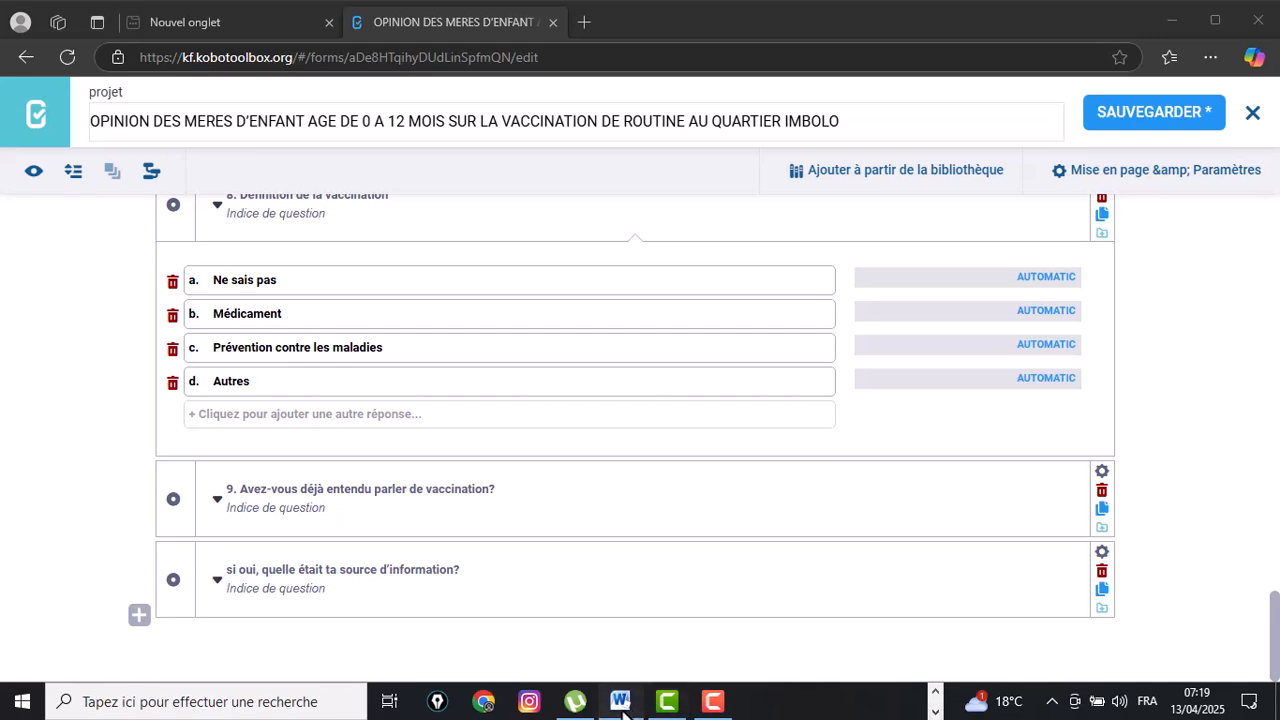
click(621, 702)
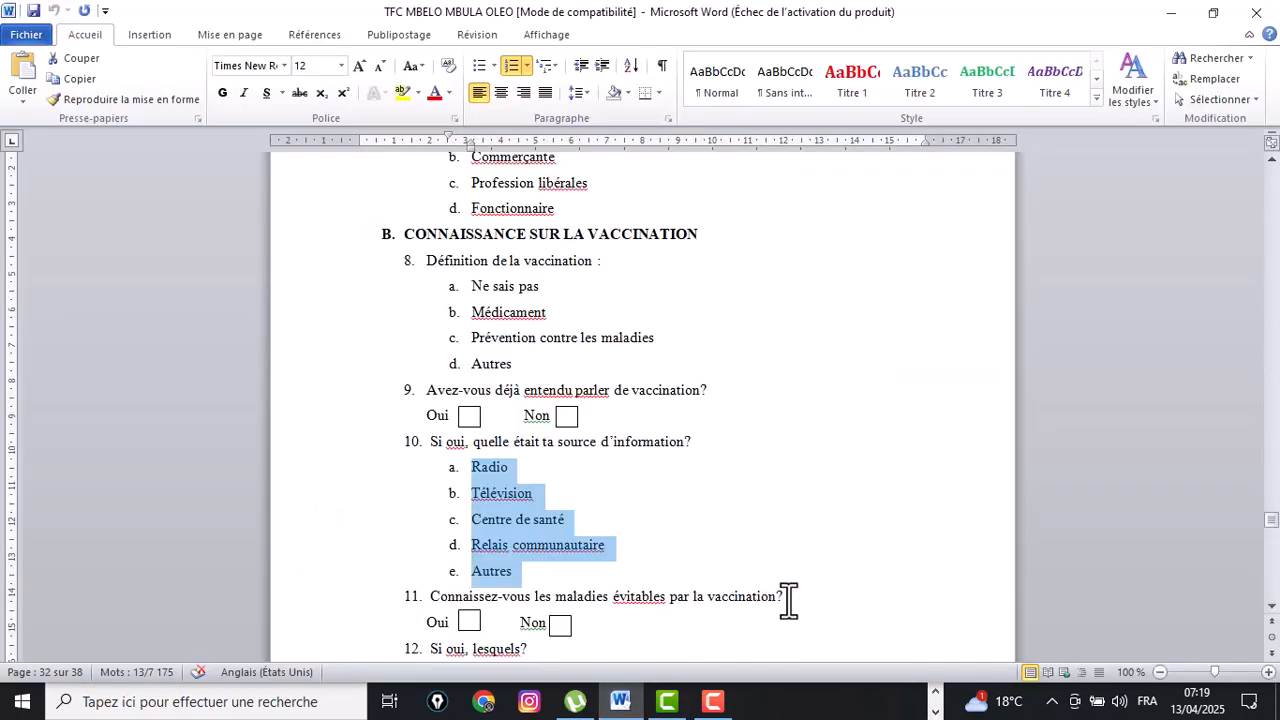
drag(789, 597, 452, 598)
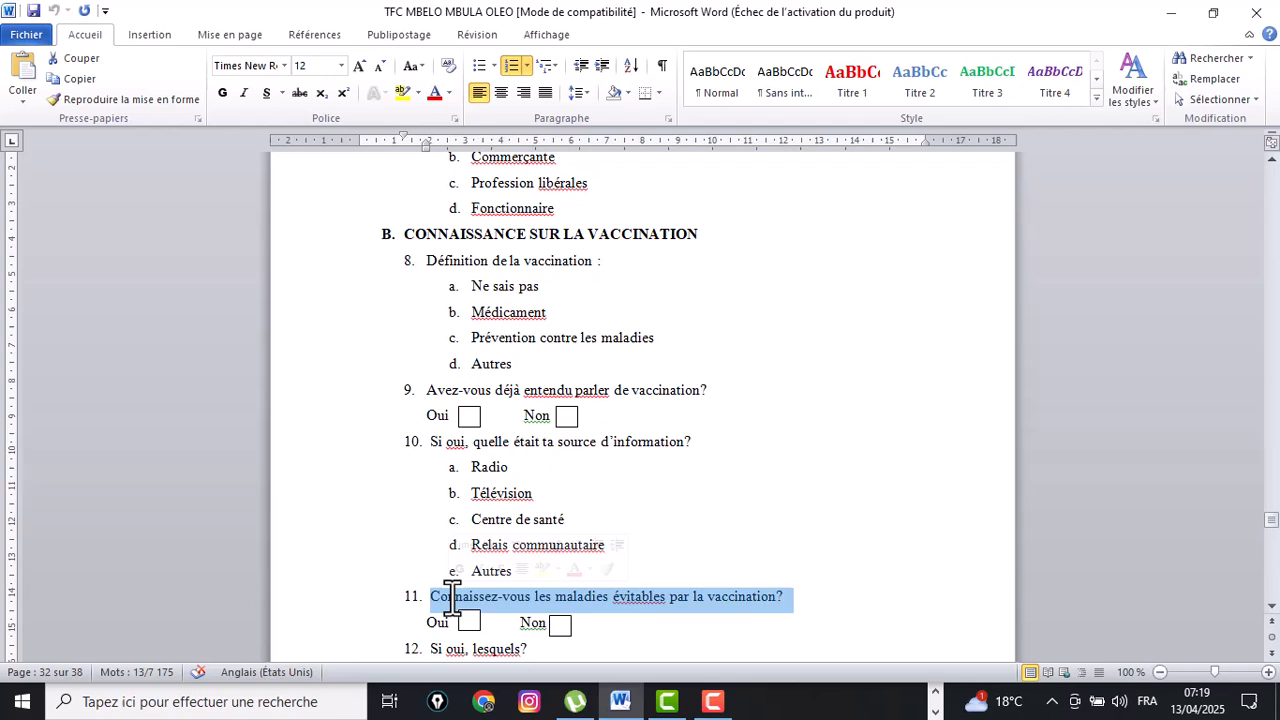
click(798, 601)
drag(798, 601, 389, 563)
drag(801, 570, 430, 566)
click(629, 591)
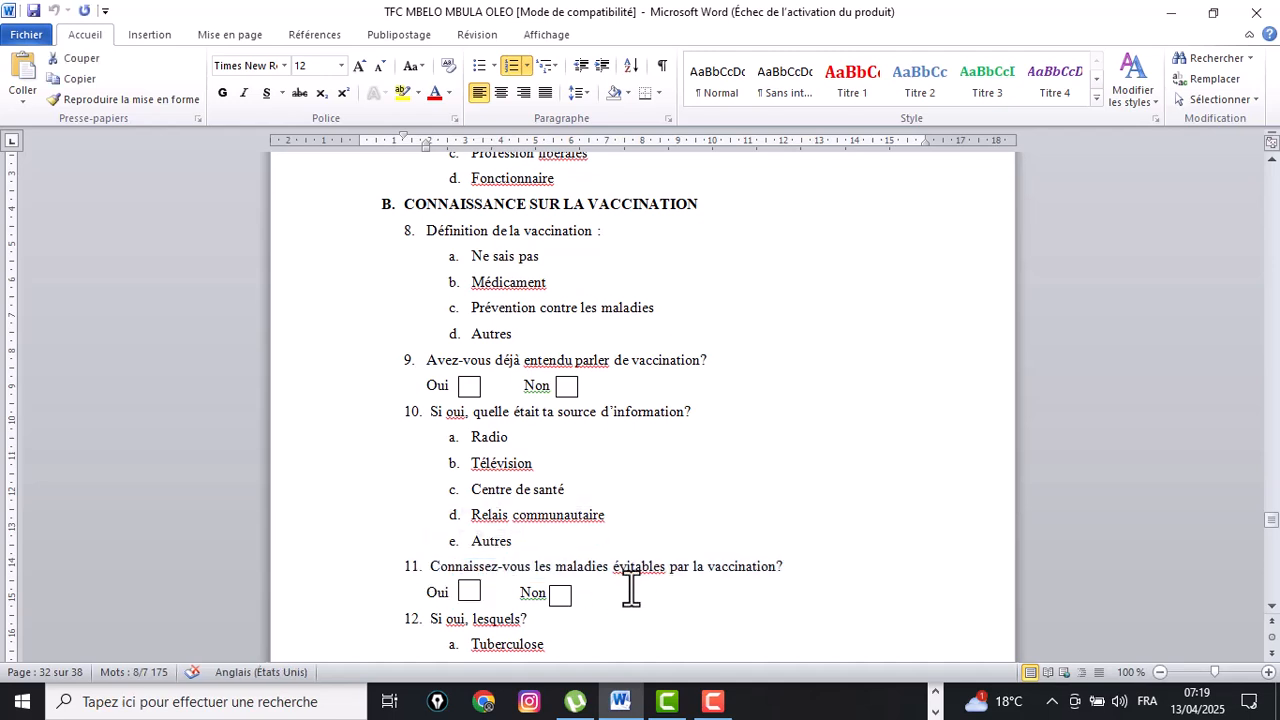
drag(791, 567, 471, 570)
key(ctrl+c)
right_click(464, 567)
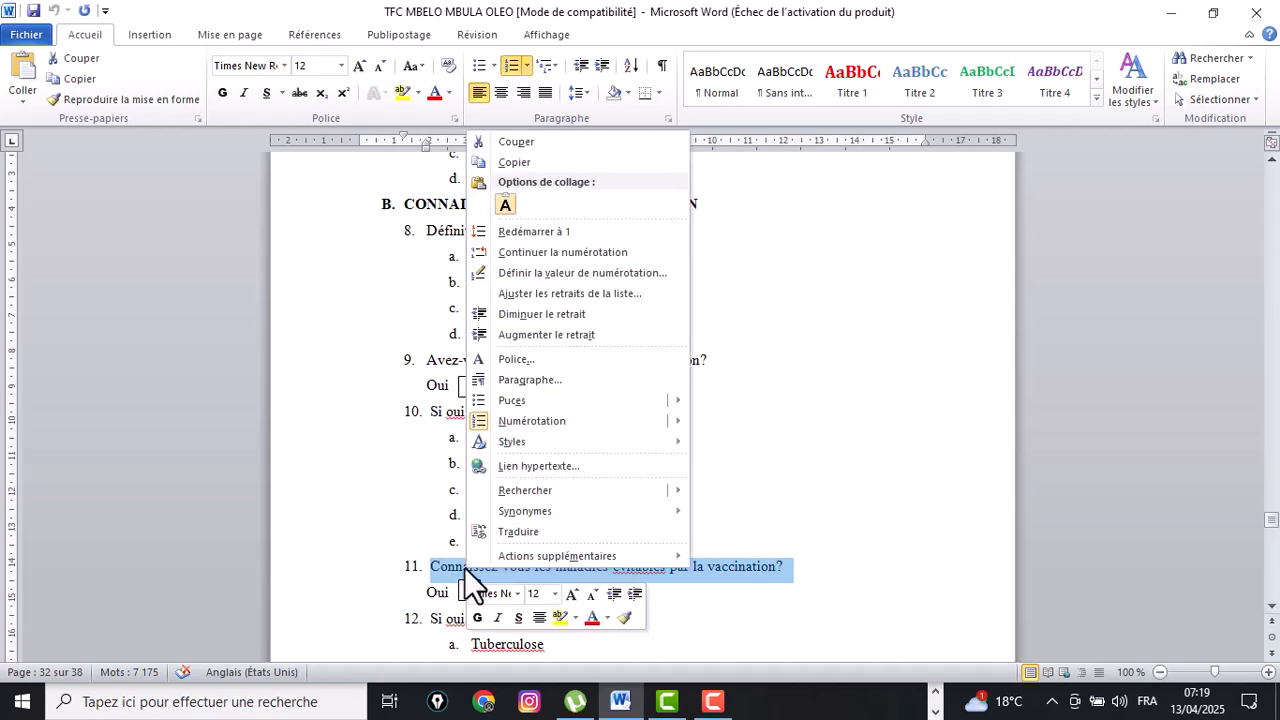
click(517, 160)
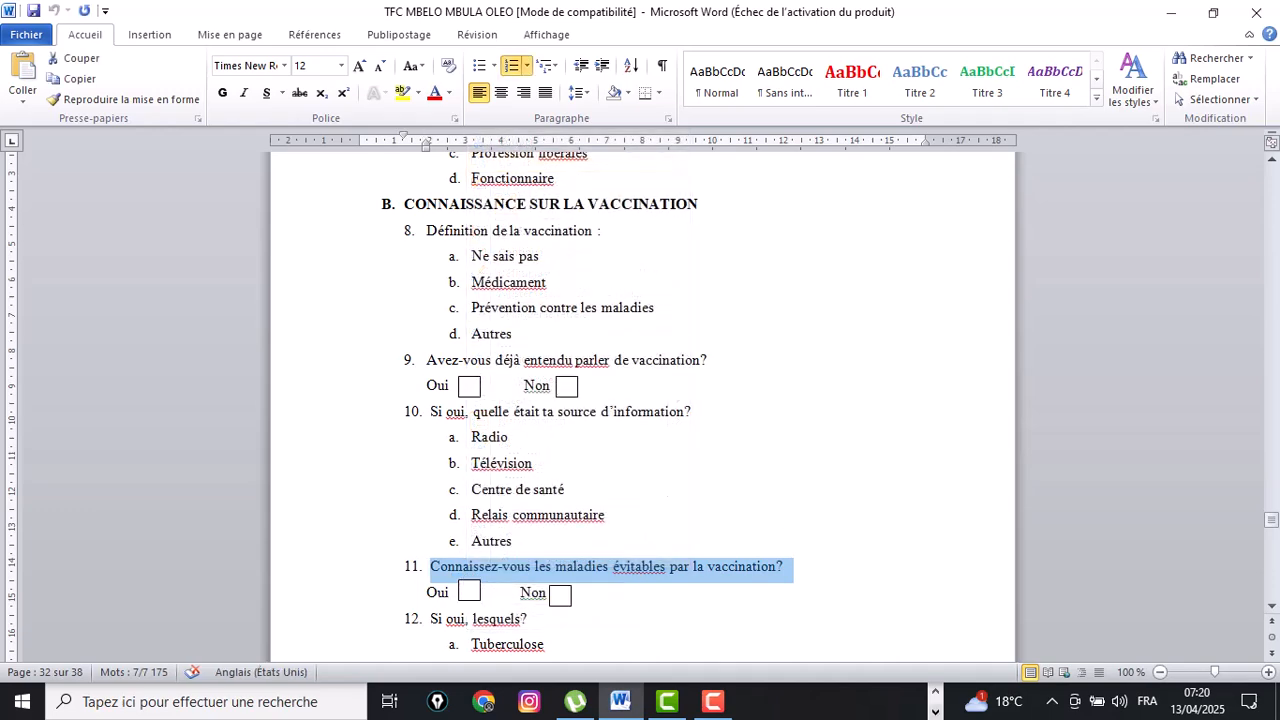
Paste the copied text into a new question in the form and prefix it with '11.'.
click(937, 694)
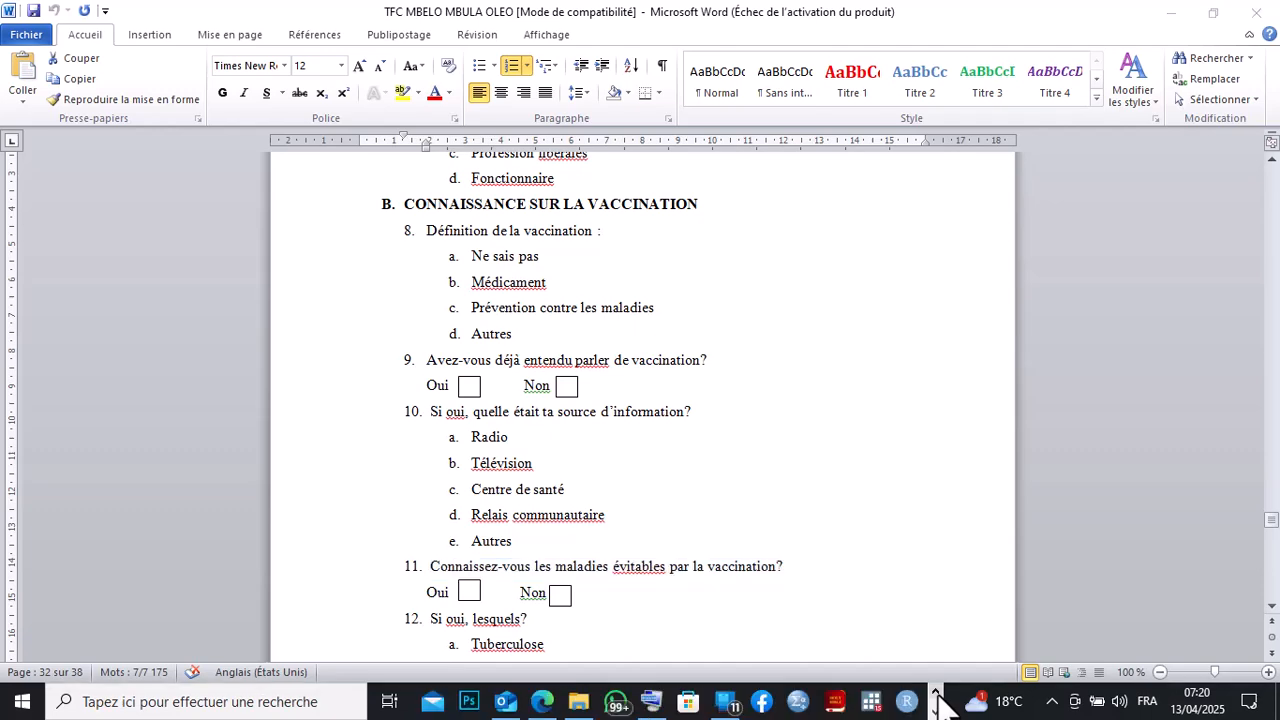
click(542, 702)
click(139, 615)
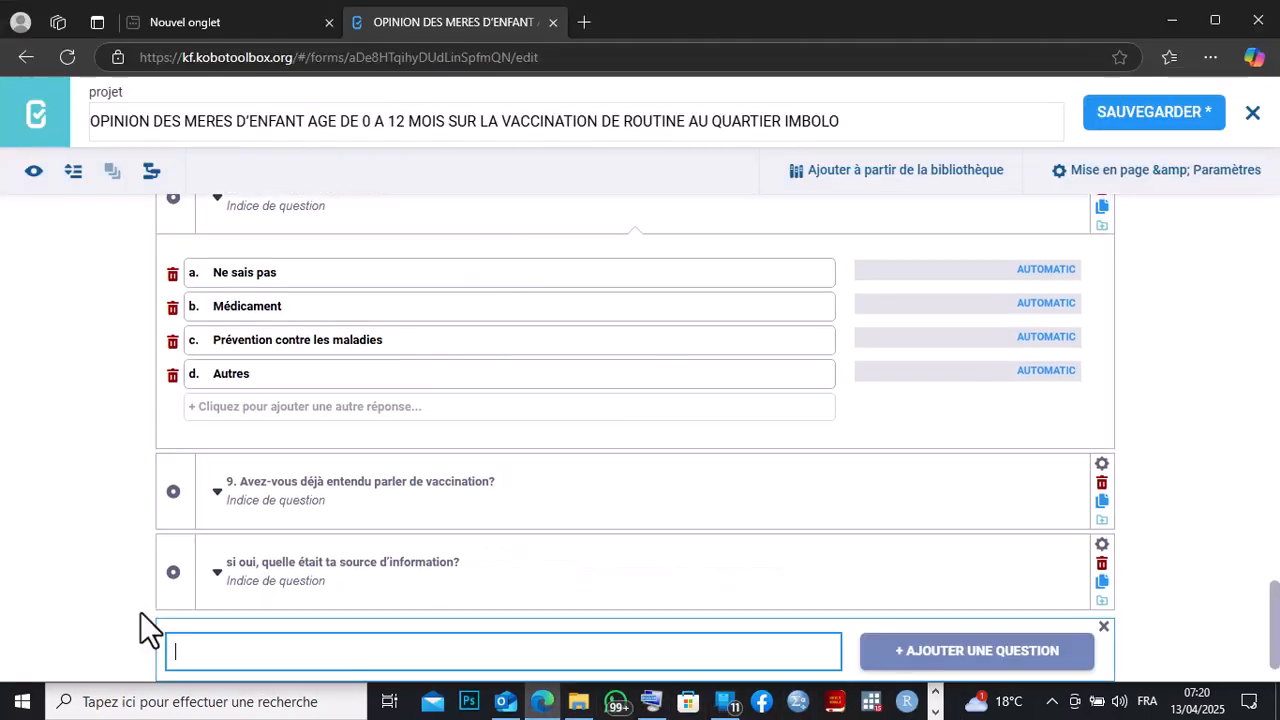
right_click(175, 620)
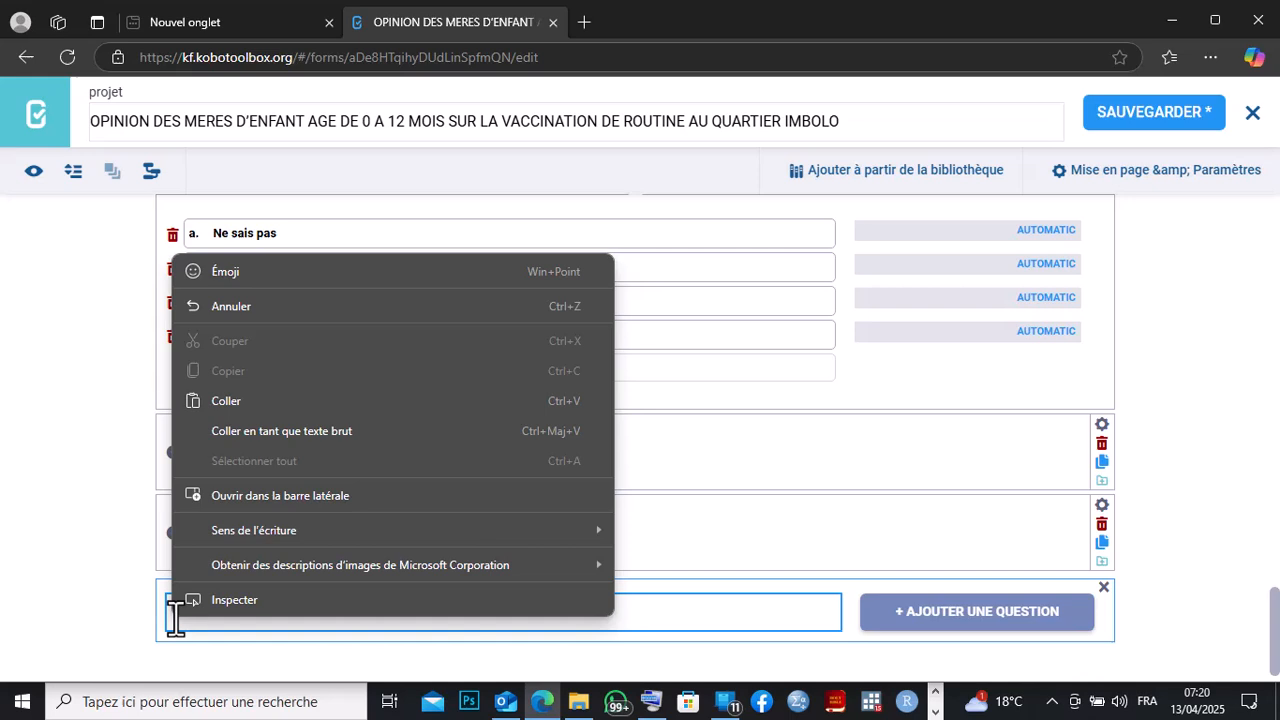
click(237, 390)
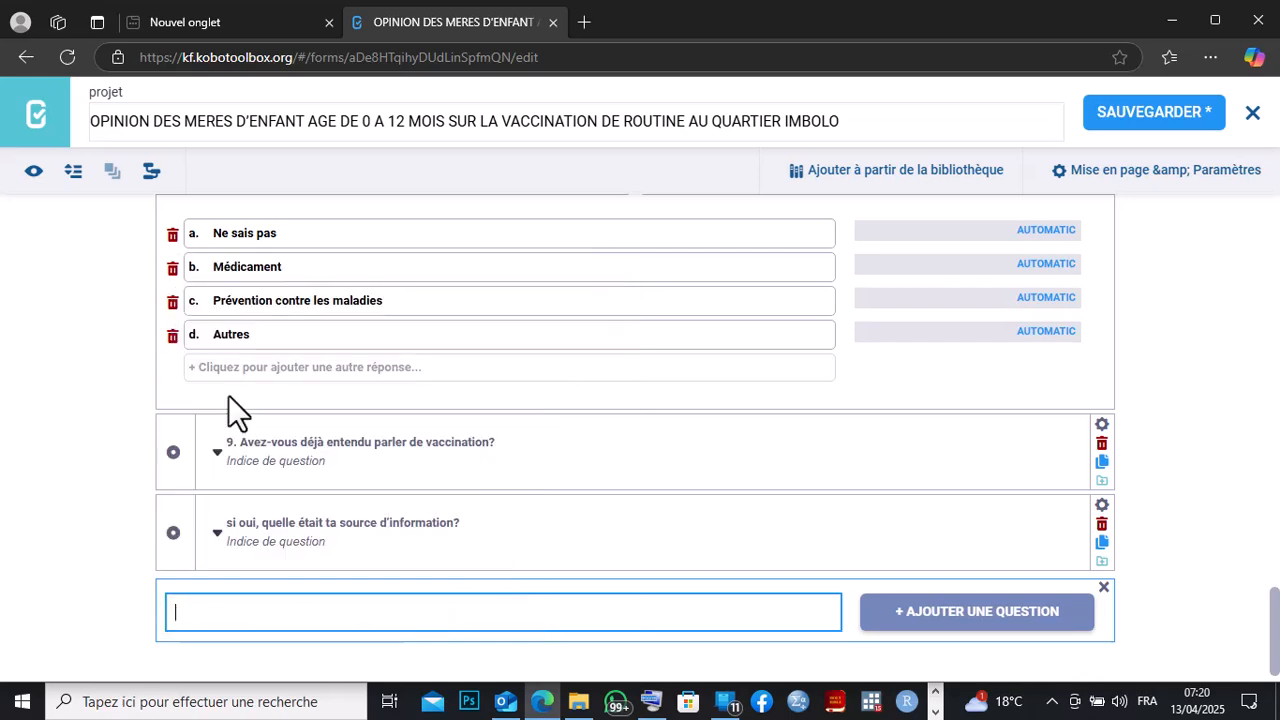
click(181, 611)
text(11.)
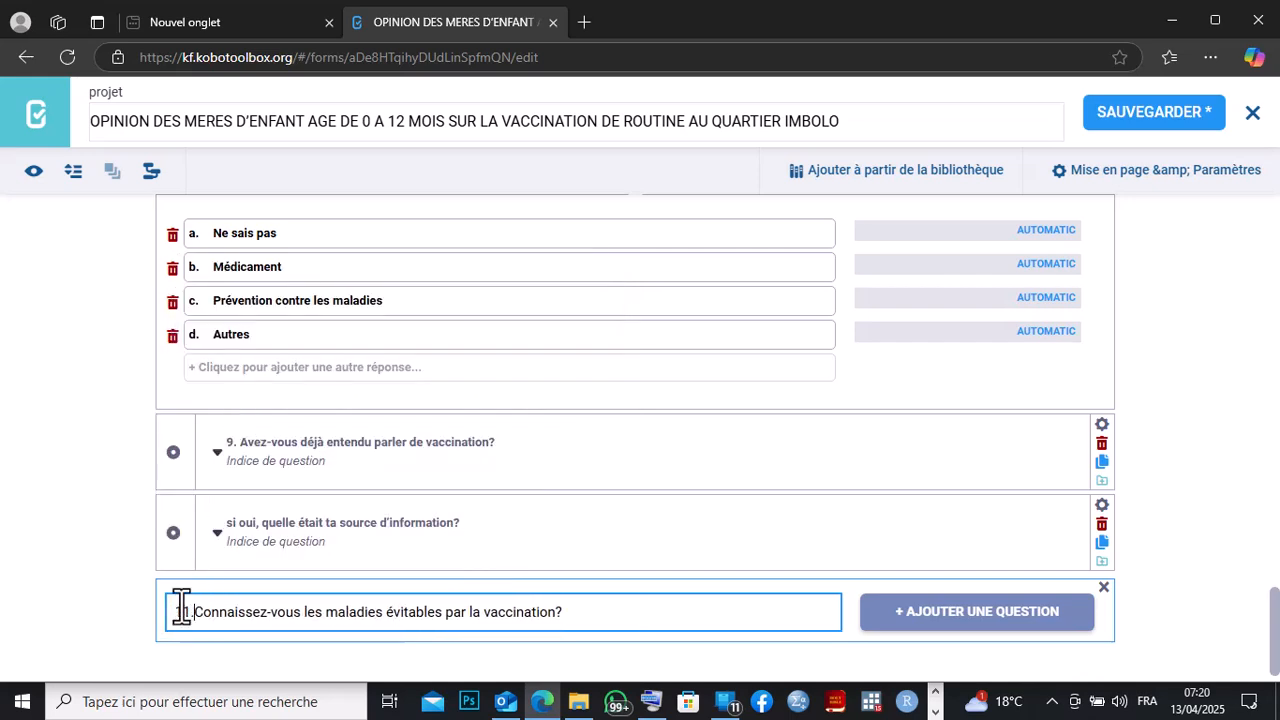
Add question 11 to the form as a single-choice question.
click(651, 701)
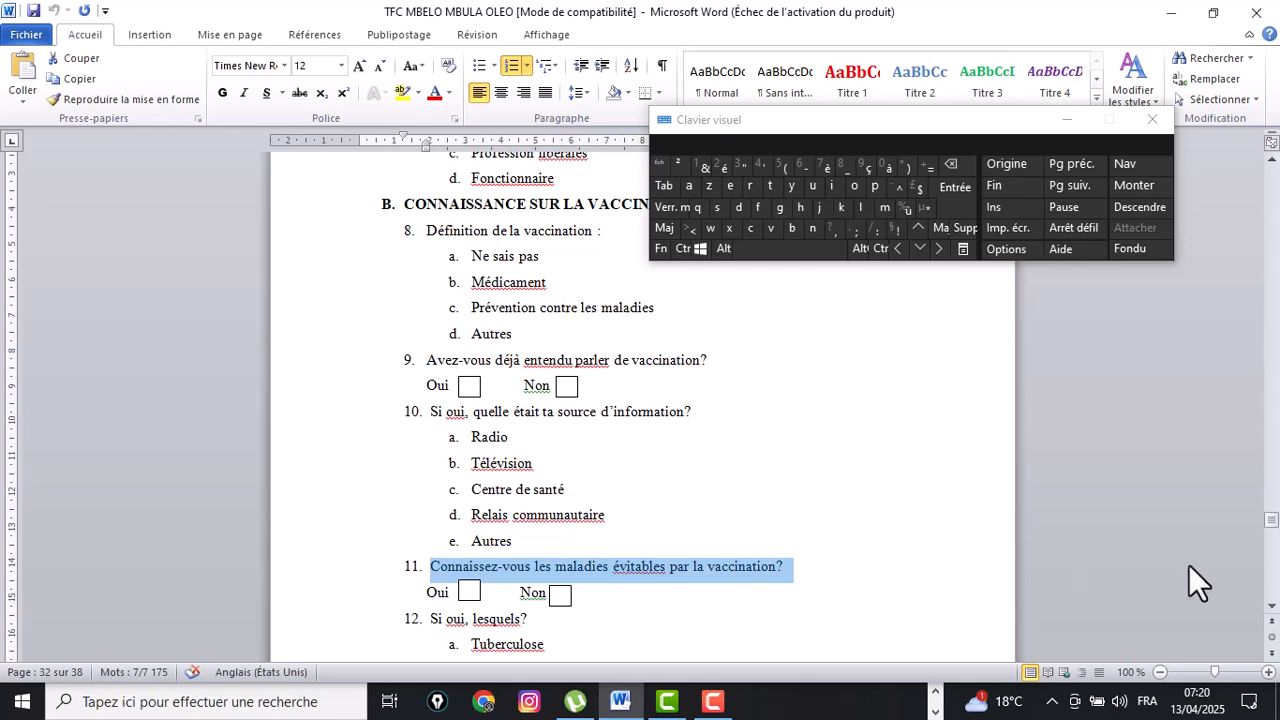
click(1275, 607)
click(1275, 607)
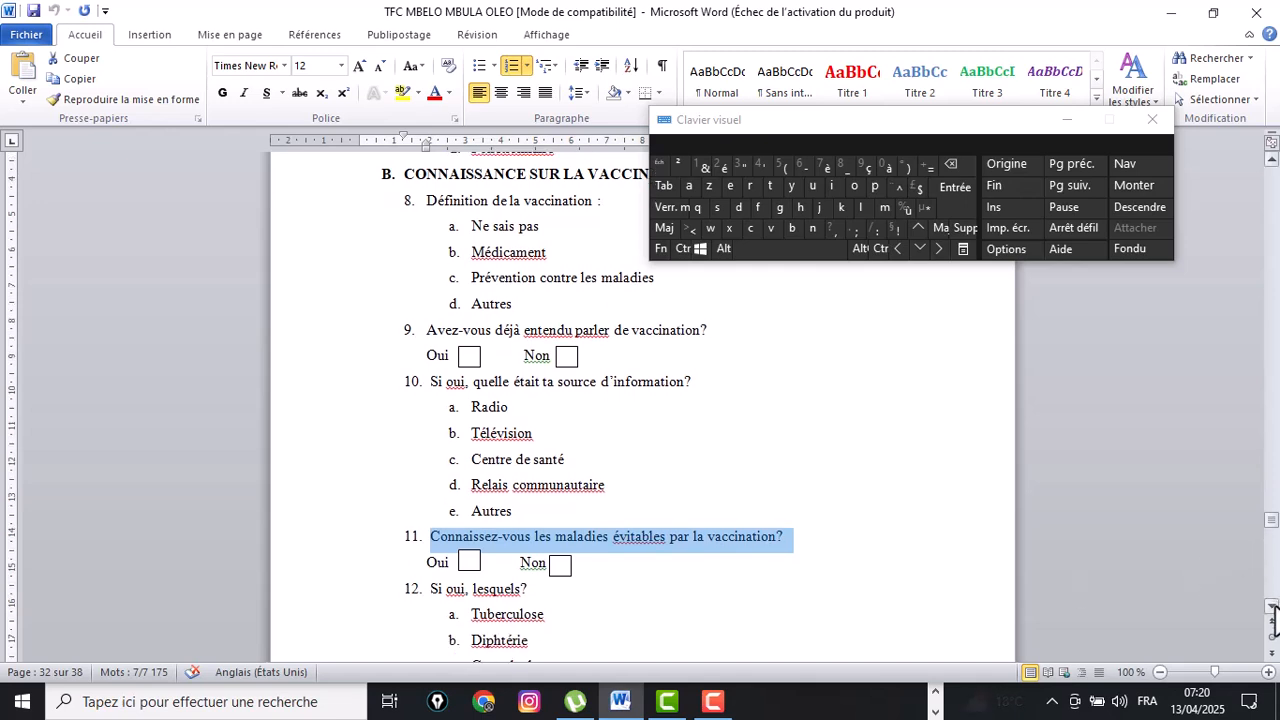
click(1275, 607)
click(1275, 607)
click(1275, 607)
click(1275, 607)
click(1275, 607)
click(1275, 607)
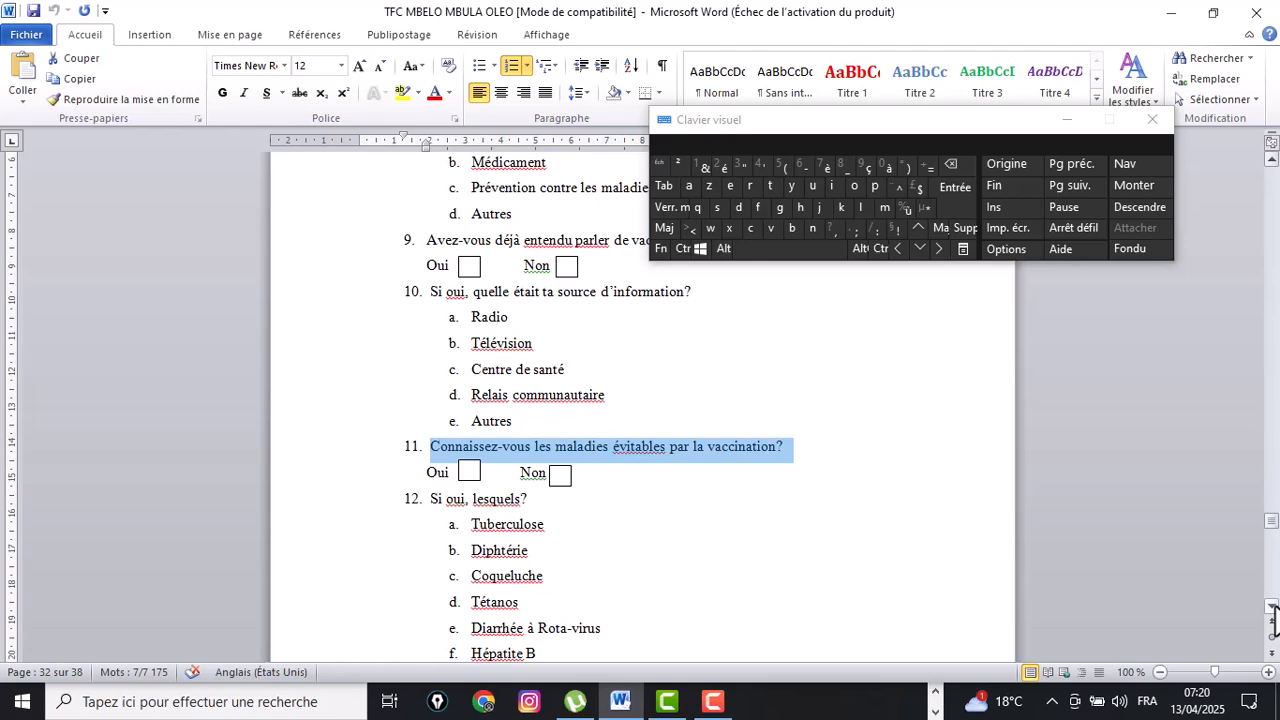
click(937, 697)
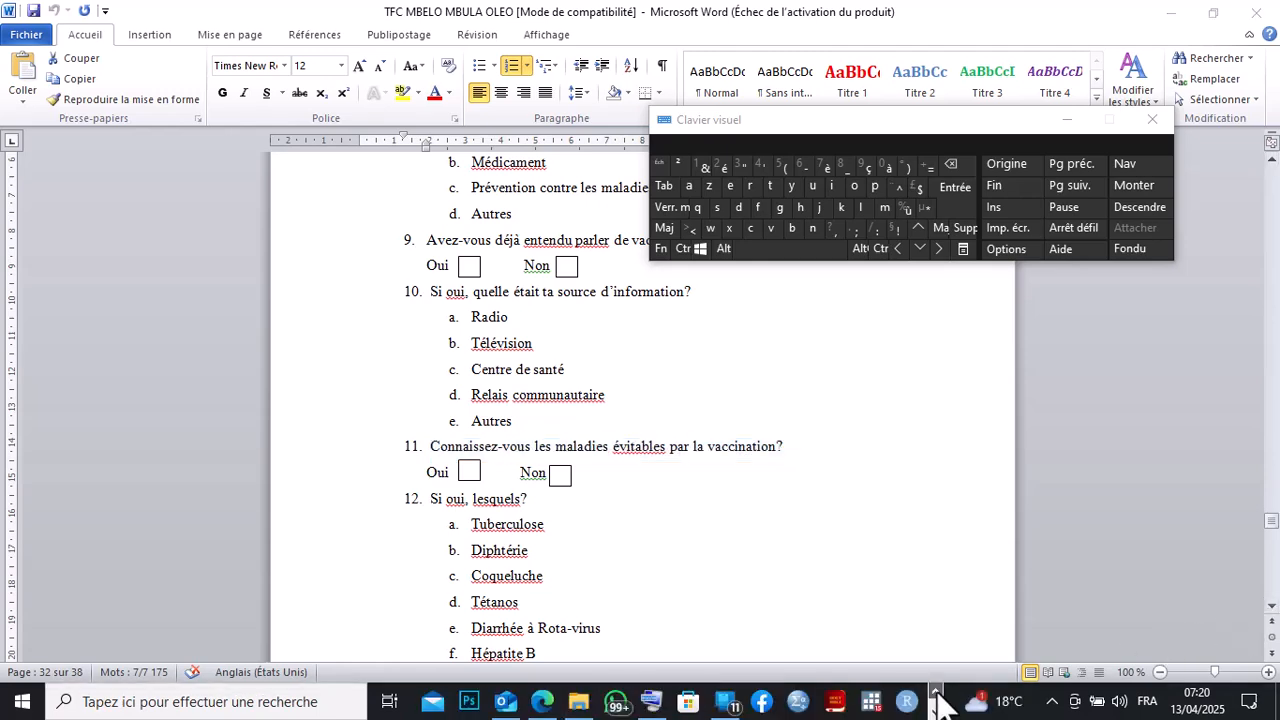
click(545, 703)
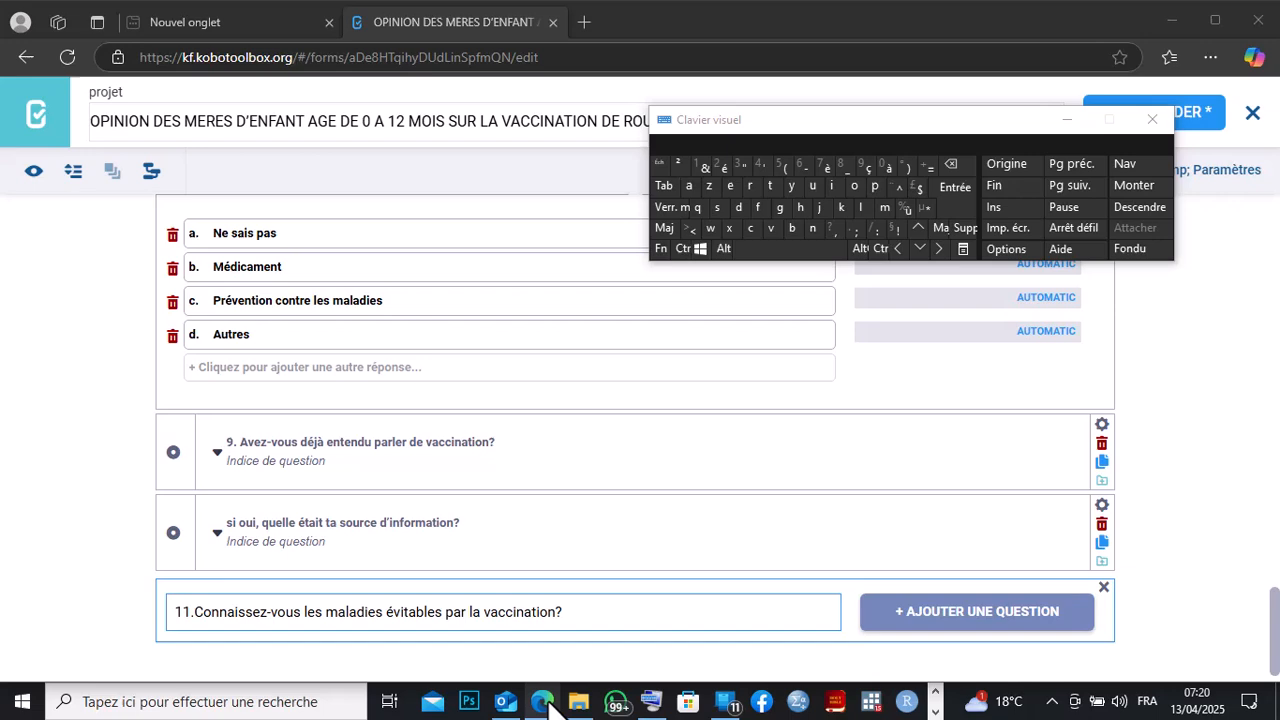
click(1000, 612)
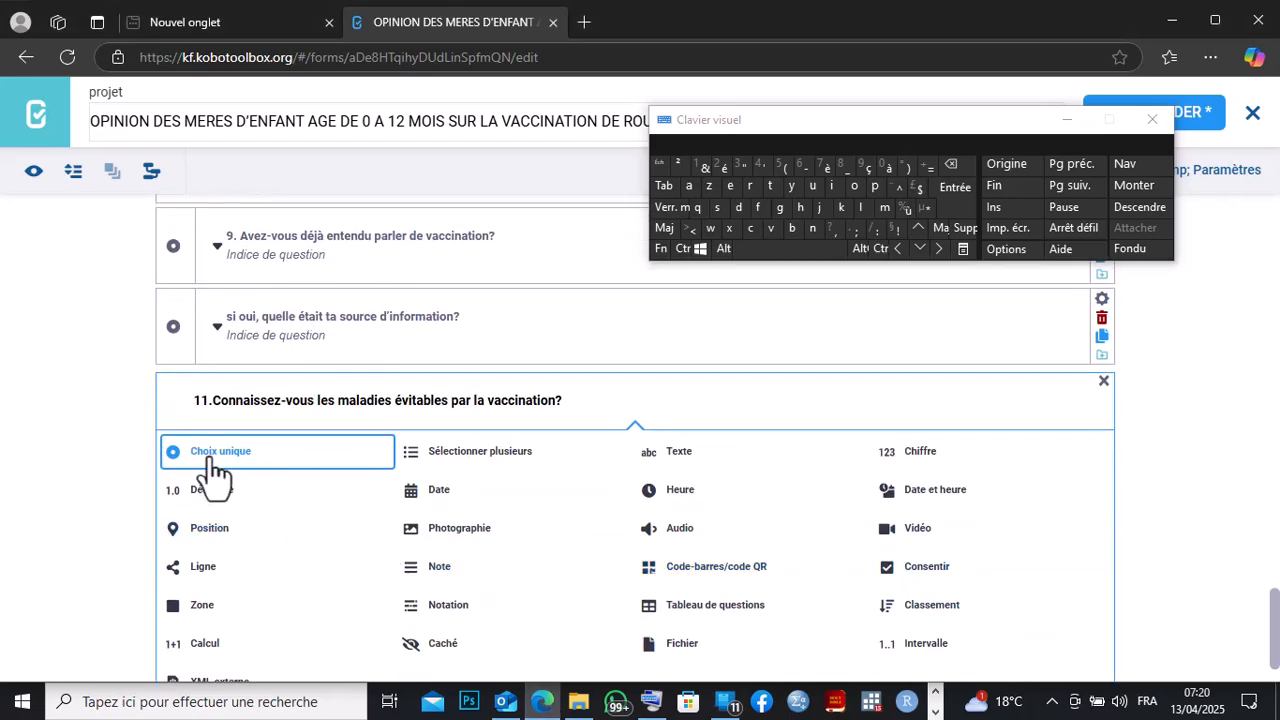
click(212, 462)
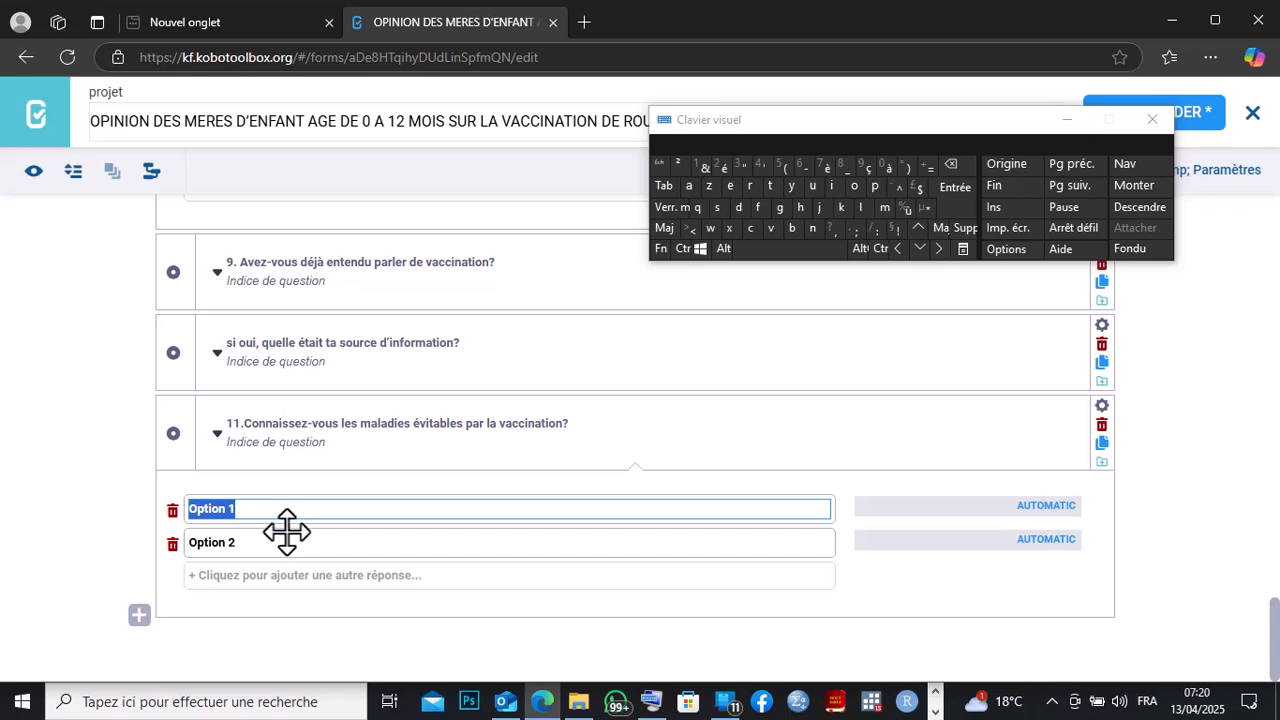
Enter the answer options 'a. Oui' and 'b. Non' for question 11.
text(a.)
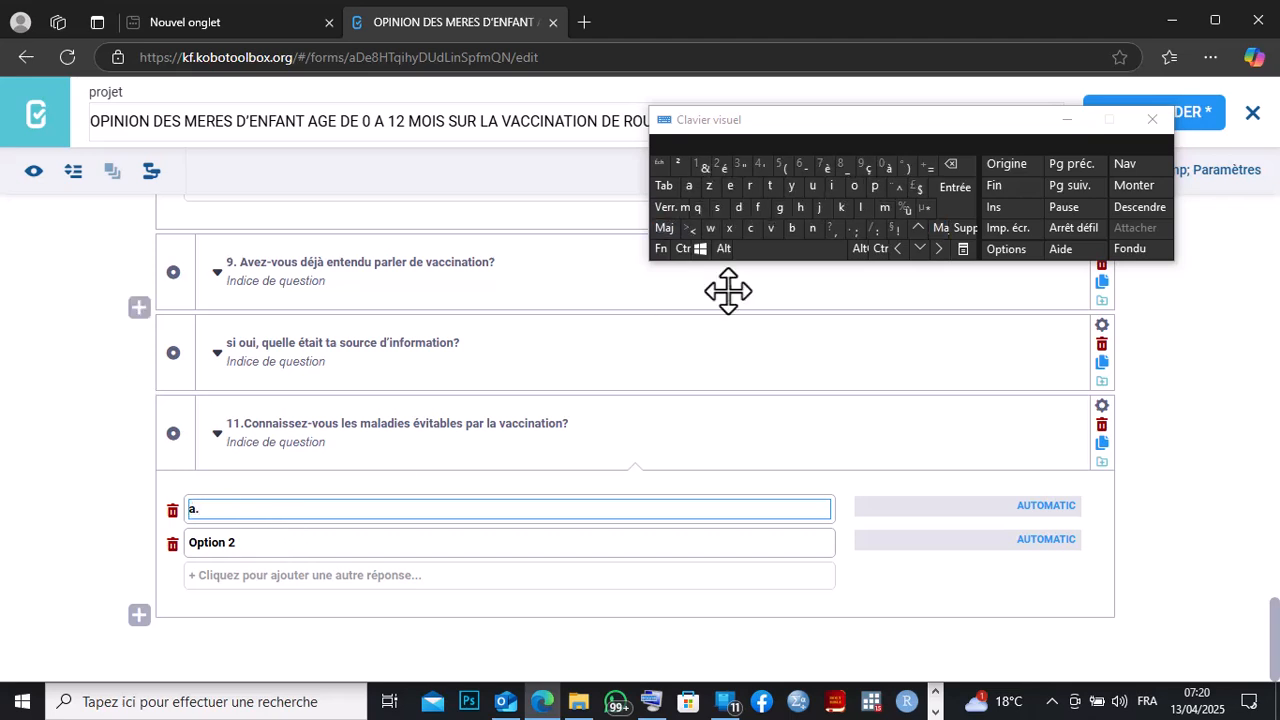
text( Oui)
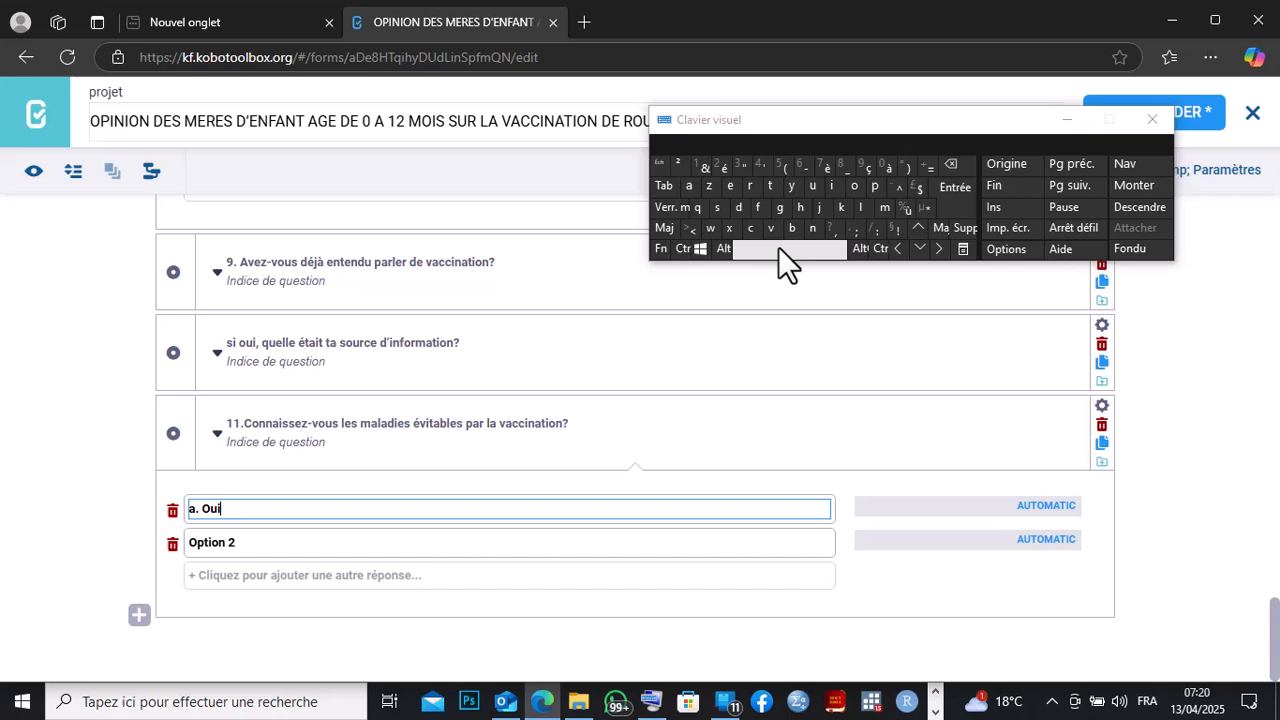
click(243, 540)
text(b.)
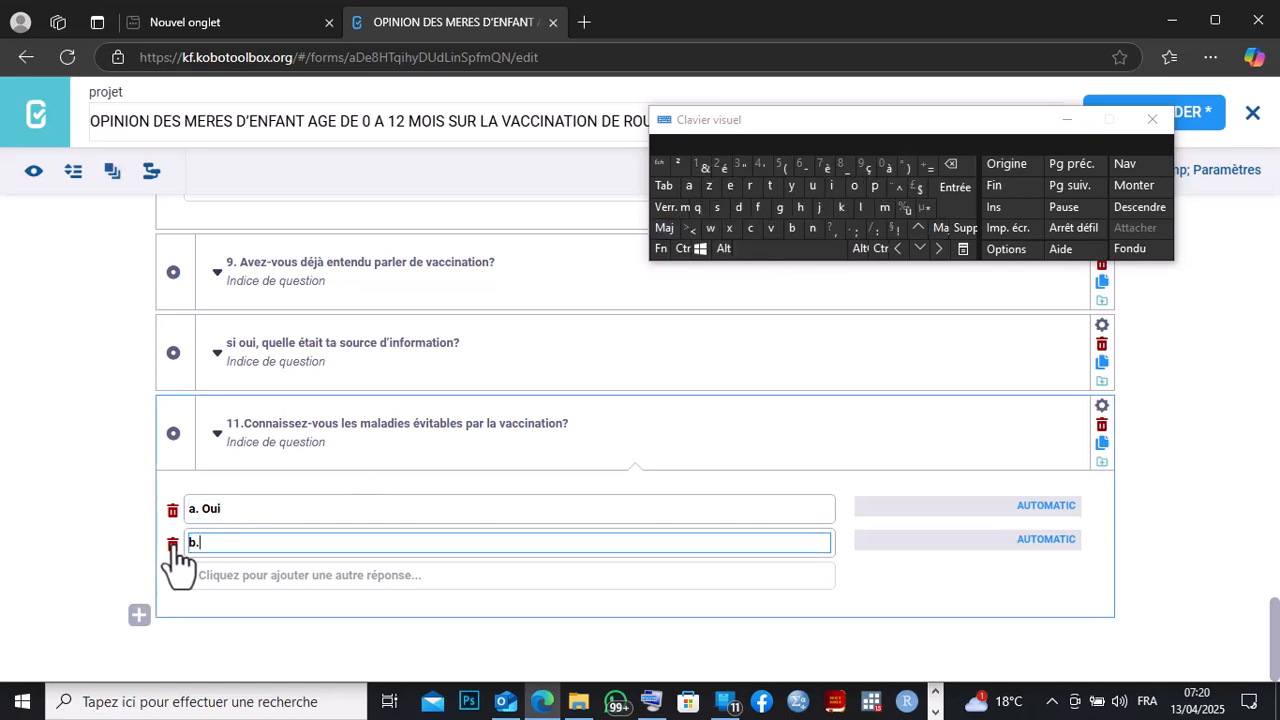
text( N)
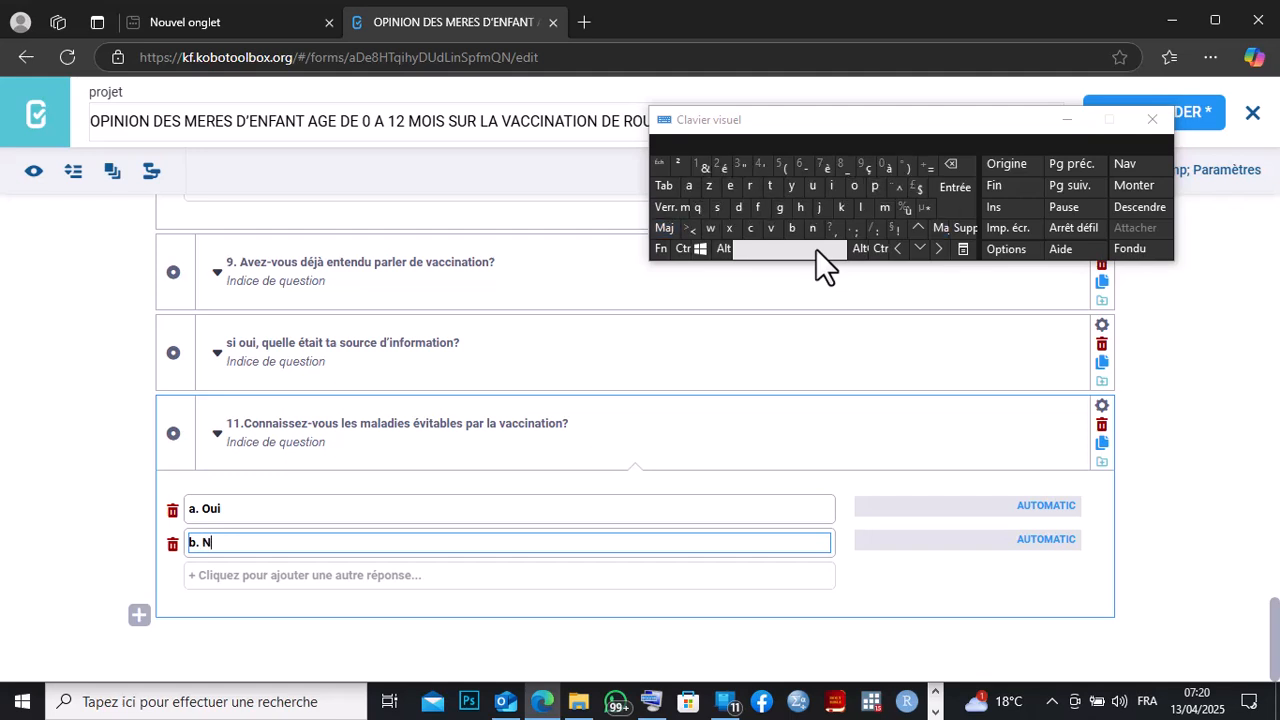
text(on)
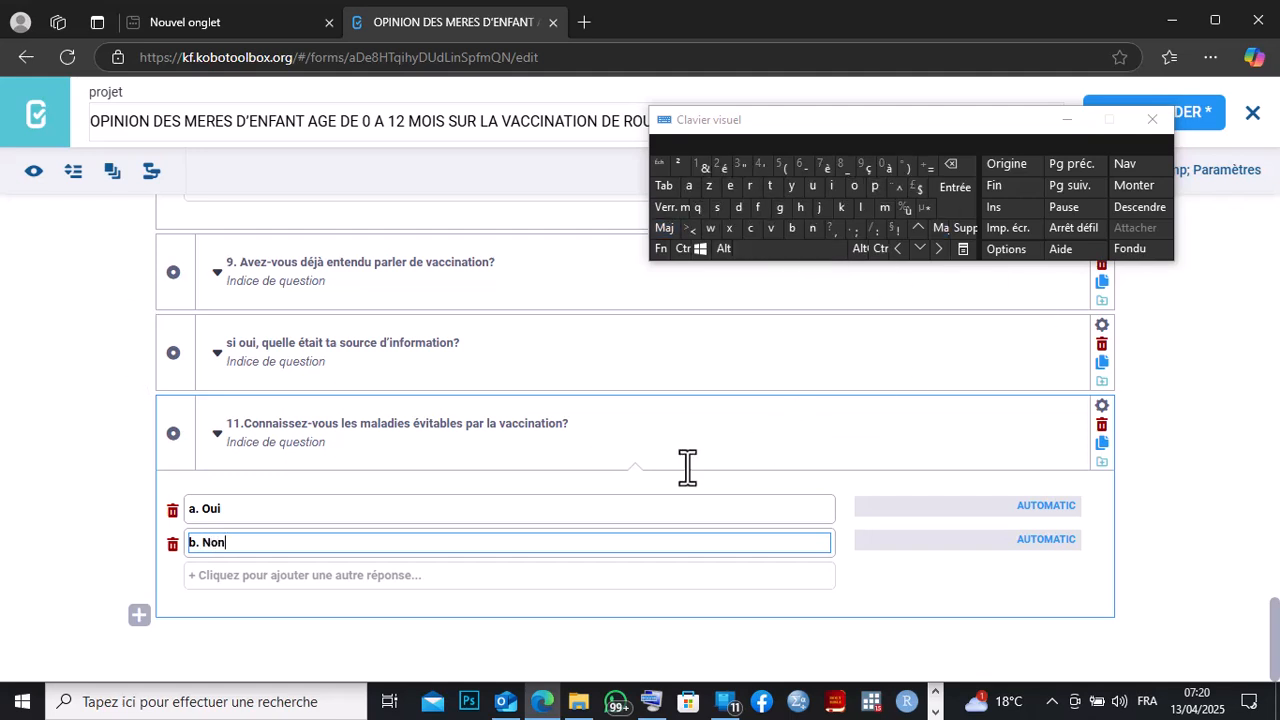
Copy question 12, 'Si oui, lesquels?', from the Word questionnaire.
click(139, 617)
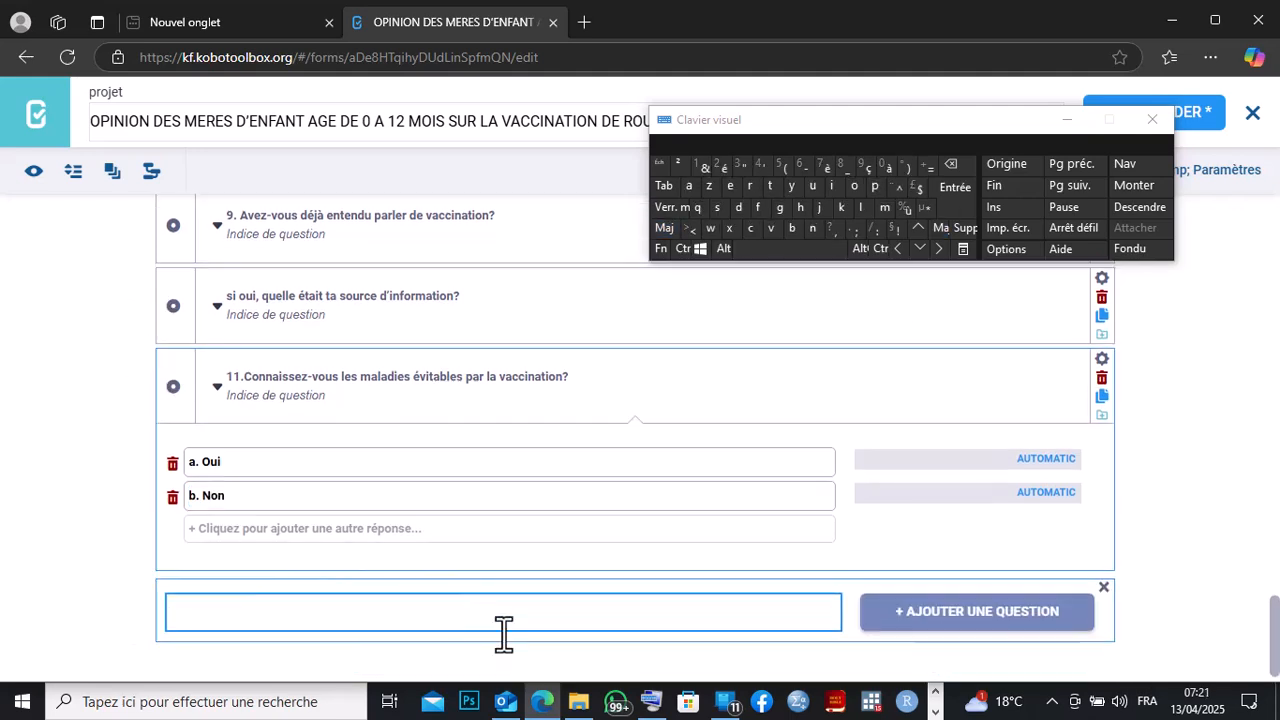
click(935, 711)
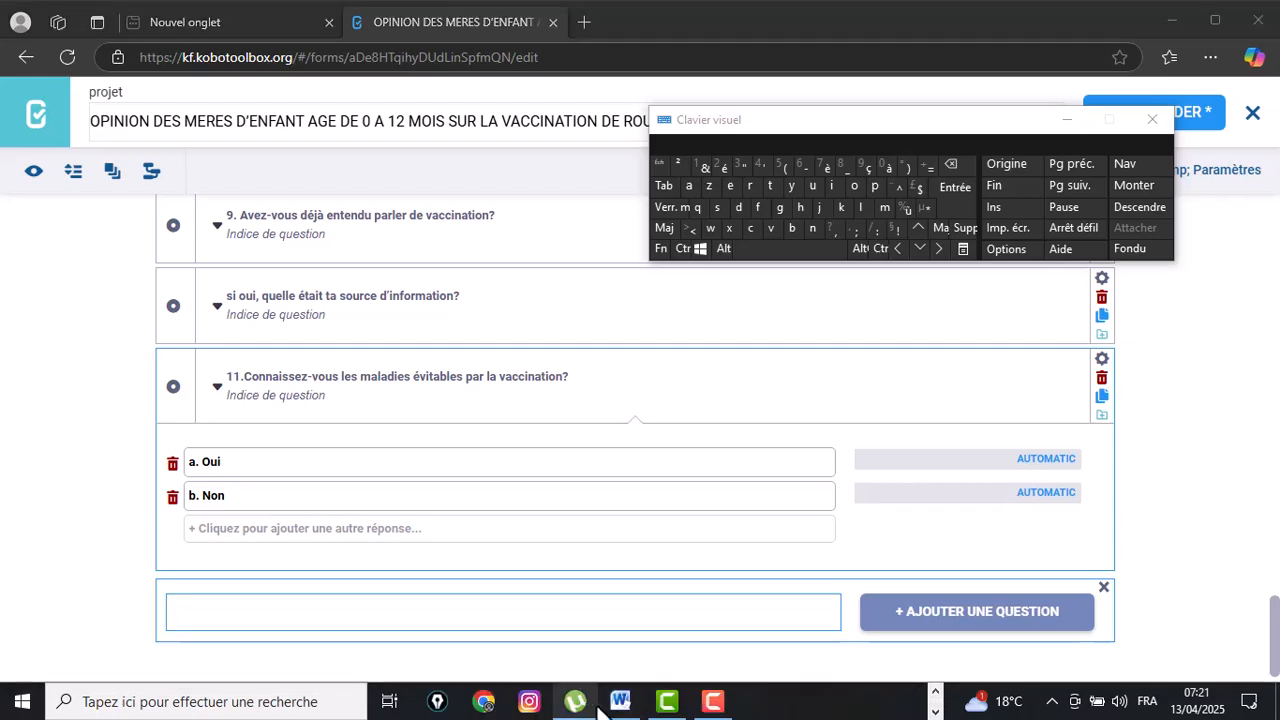
click(620, 701)
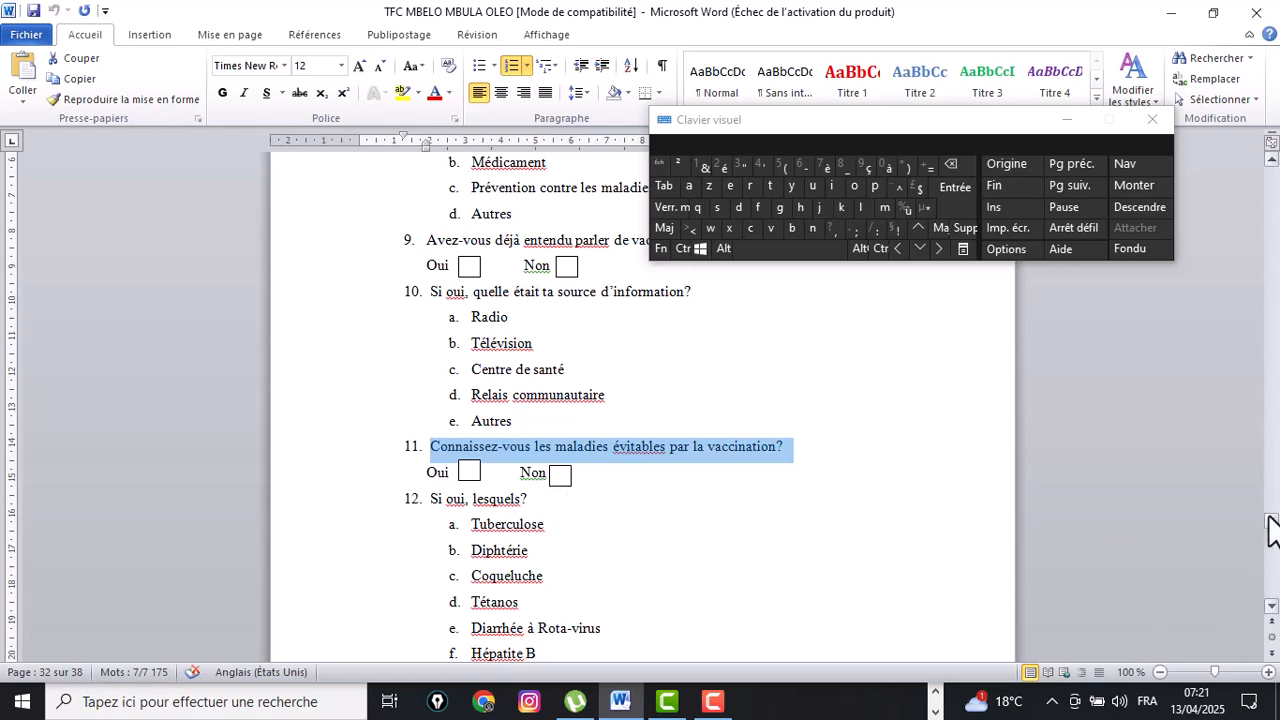
drag(1270, 519, 1268, 519)
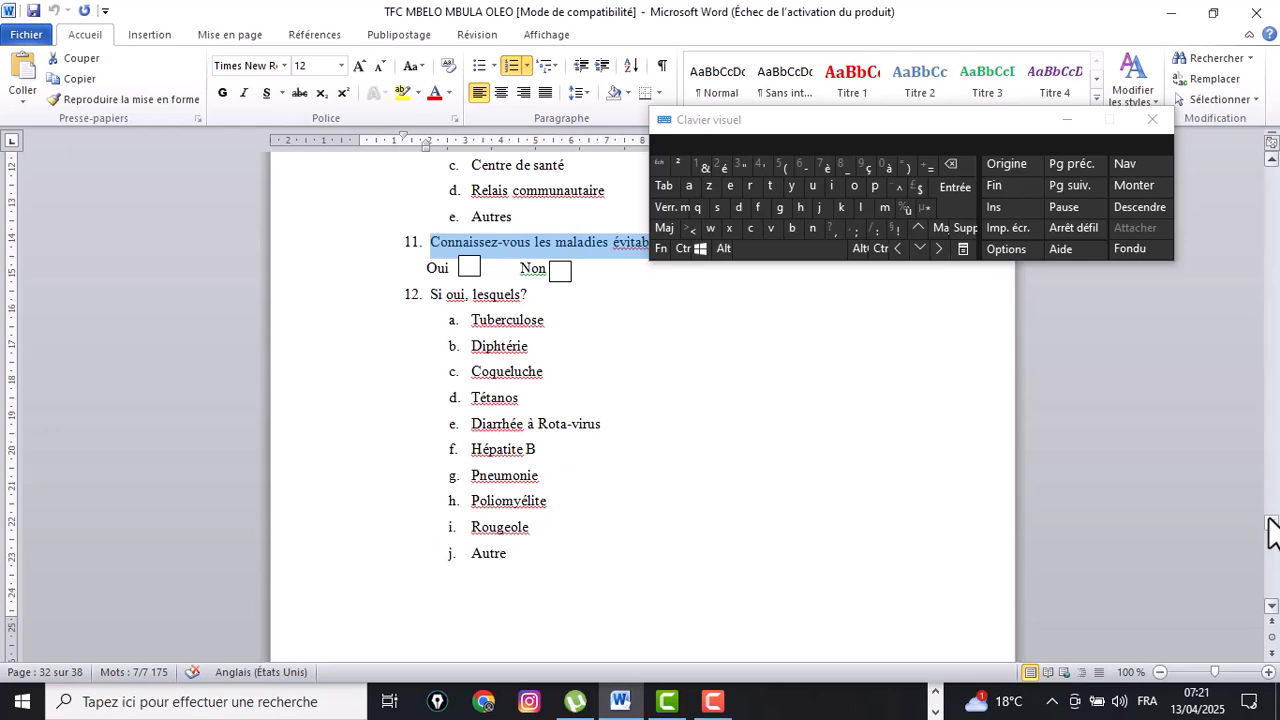
drag(1270, 605, 1270, 605)
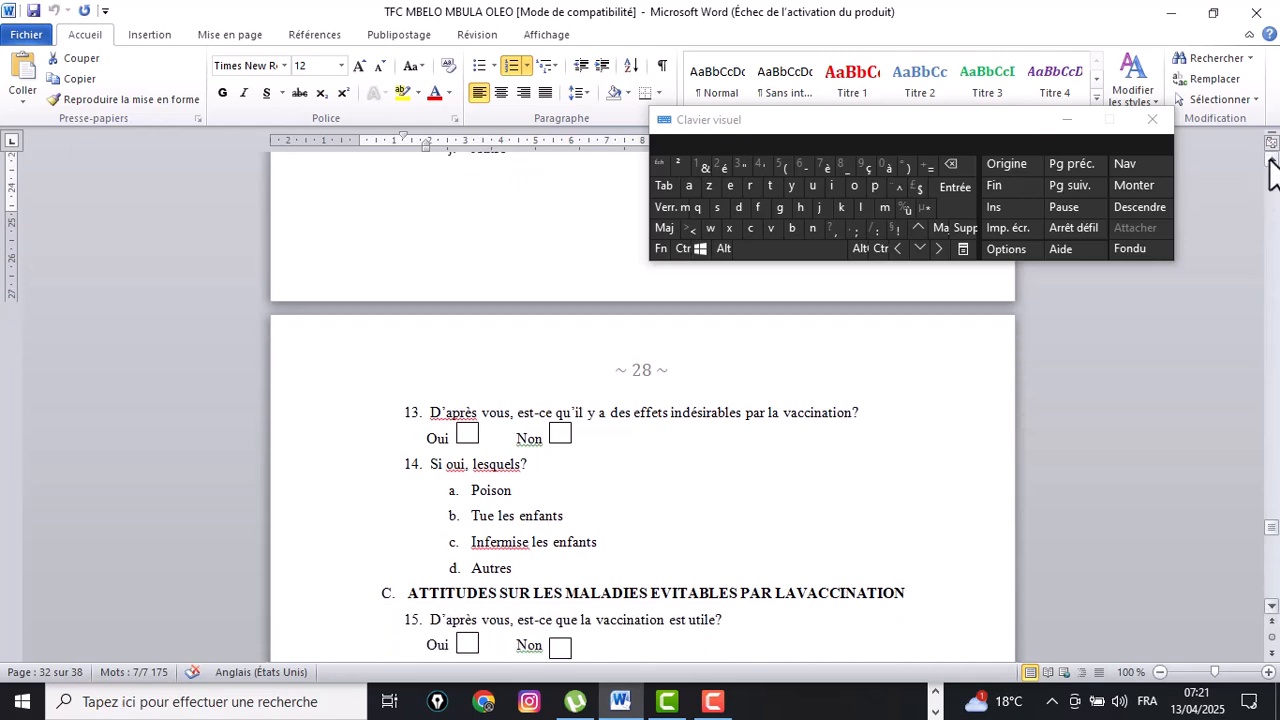
drag(1271, 160, 1271, 160)
drag(532, 265, 440, 265)
click(435, 261)
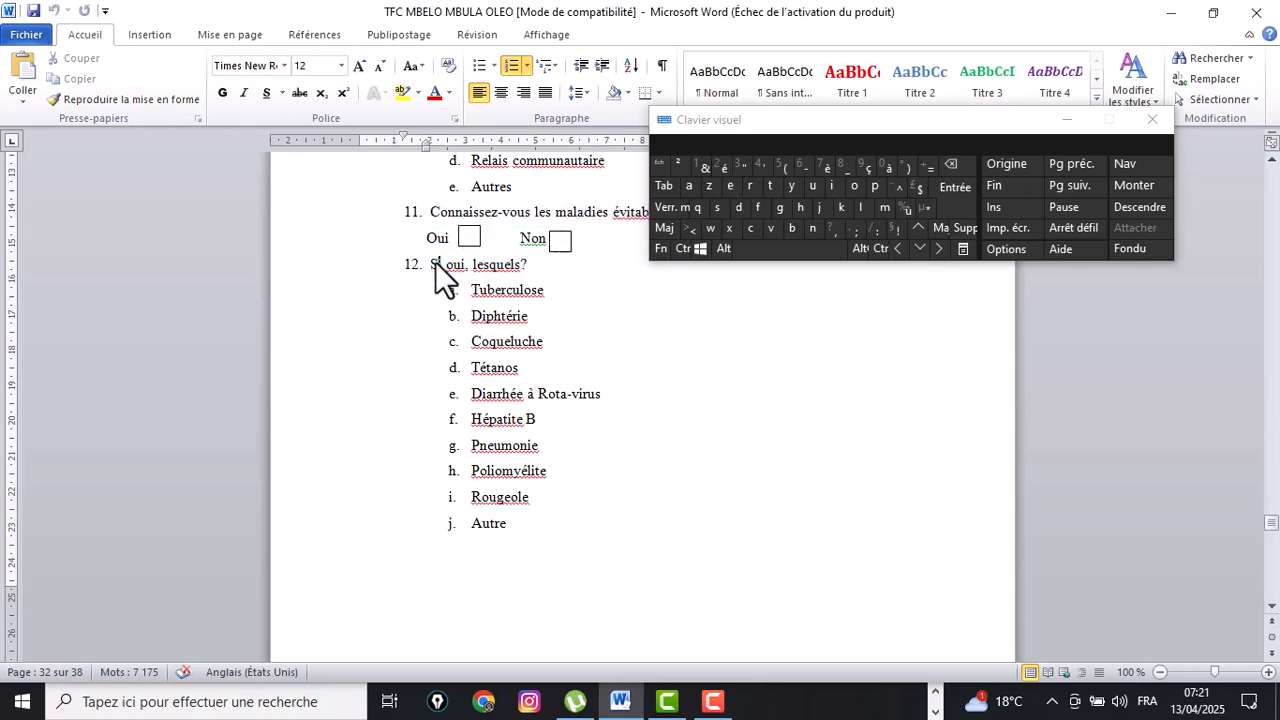
click(540, 266)
drag(540, 266, 432, 264)
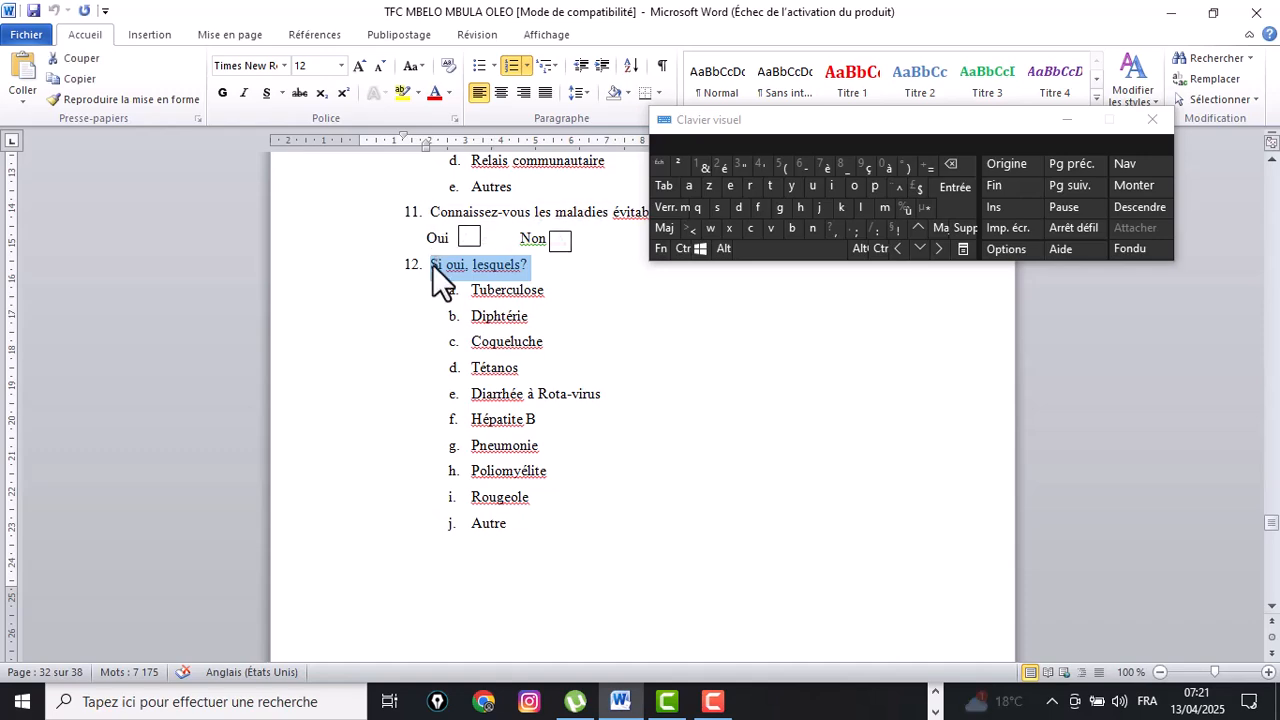
right_click(432, 264)
click(476, 274)
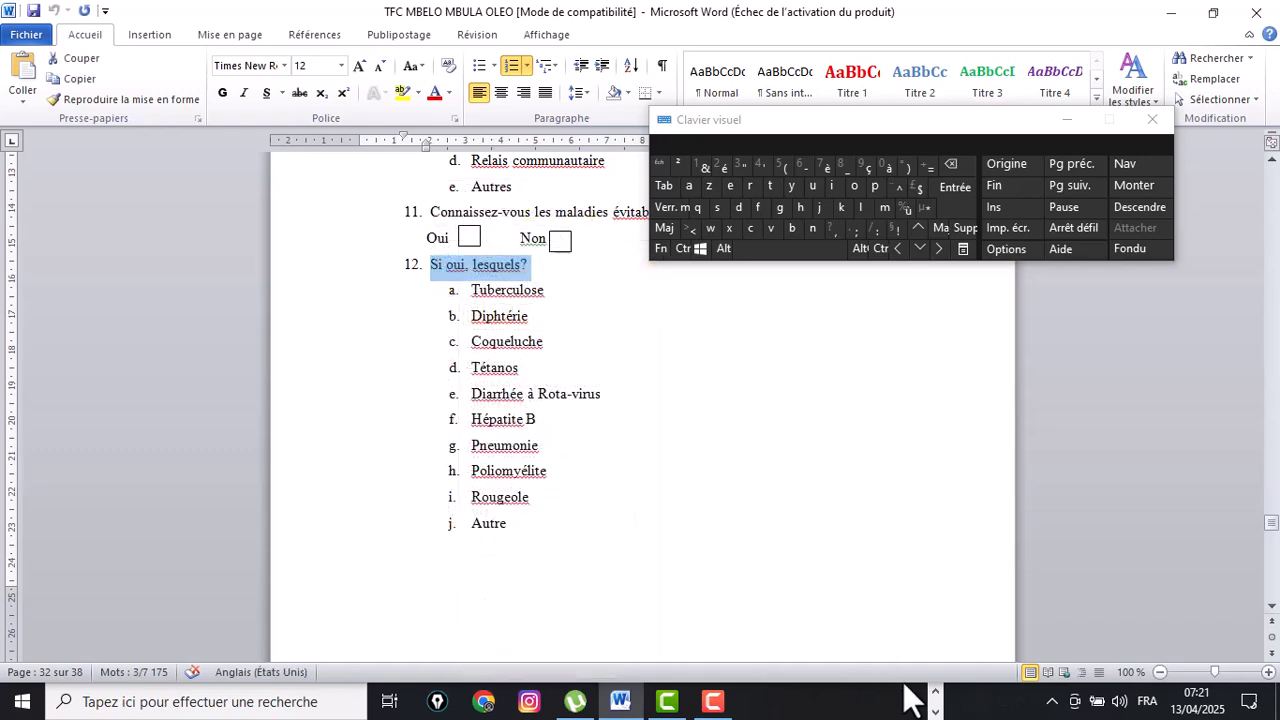
Paste the copied 'Si oui, lesquels?' text into a new question in the form and add it as a single-choice question.
click(934, 692)
click(542, 701)
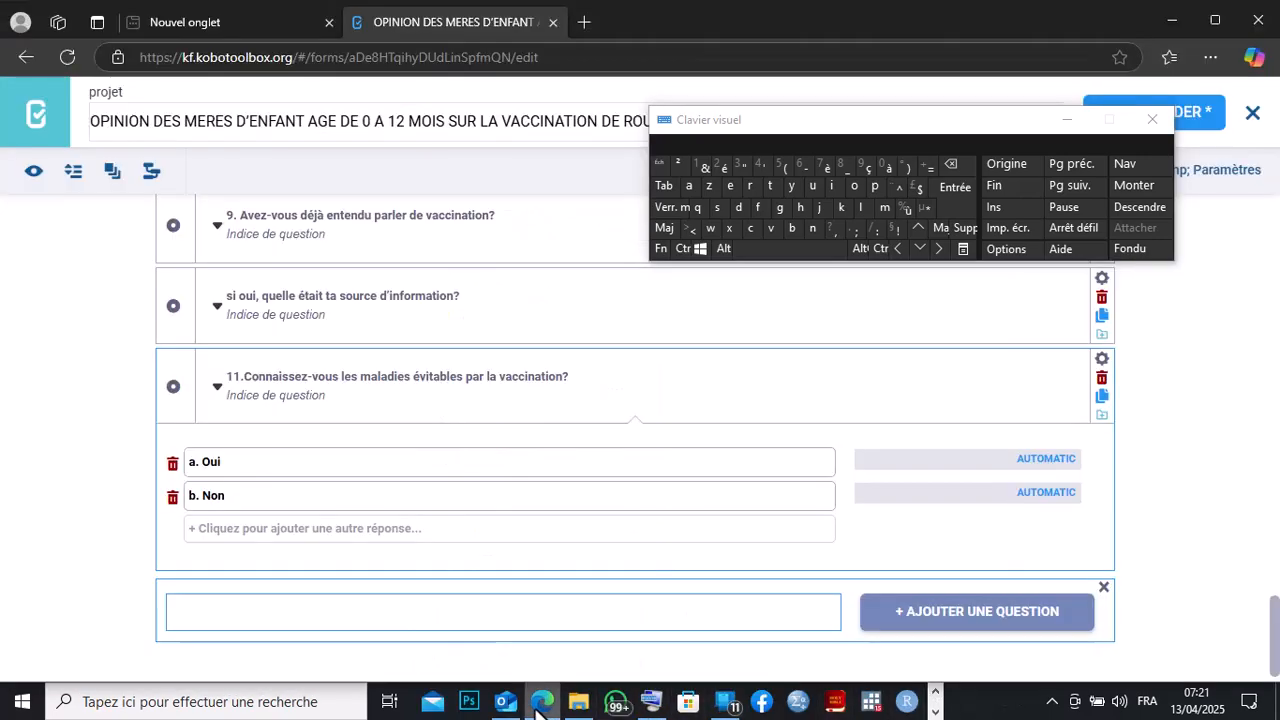
right_click(185, 612)
click(217, 394)
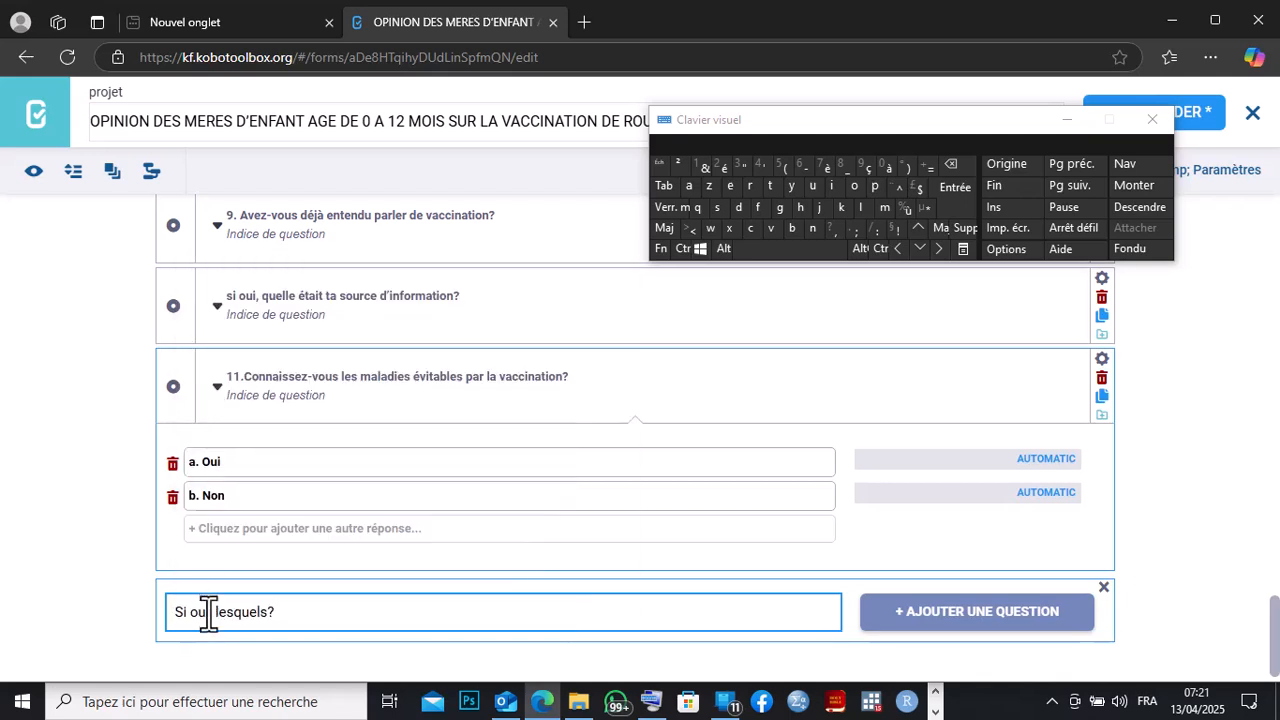
click(893, 617)
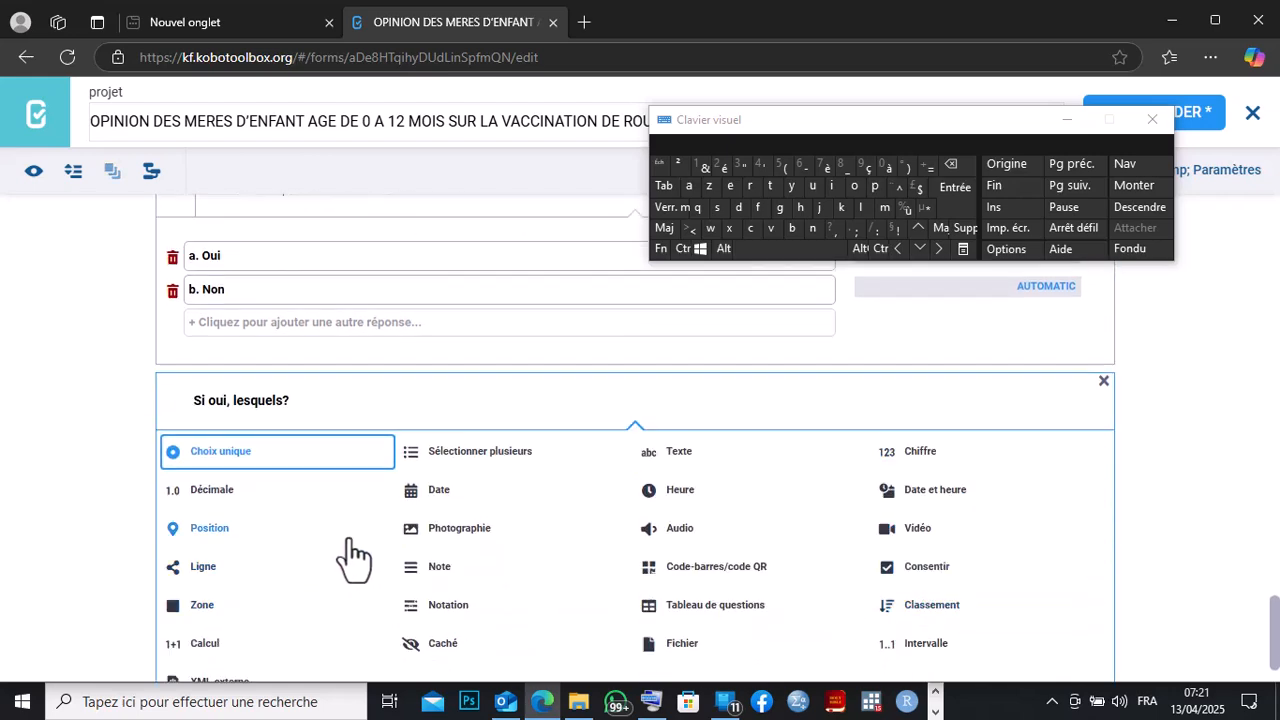
click(220, 455)
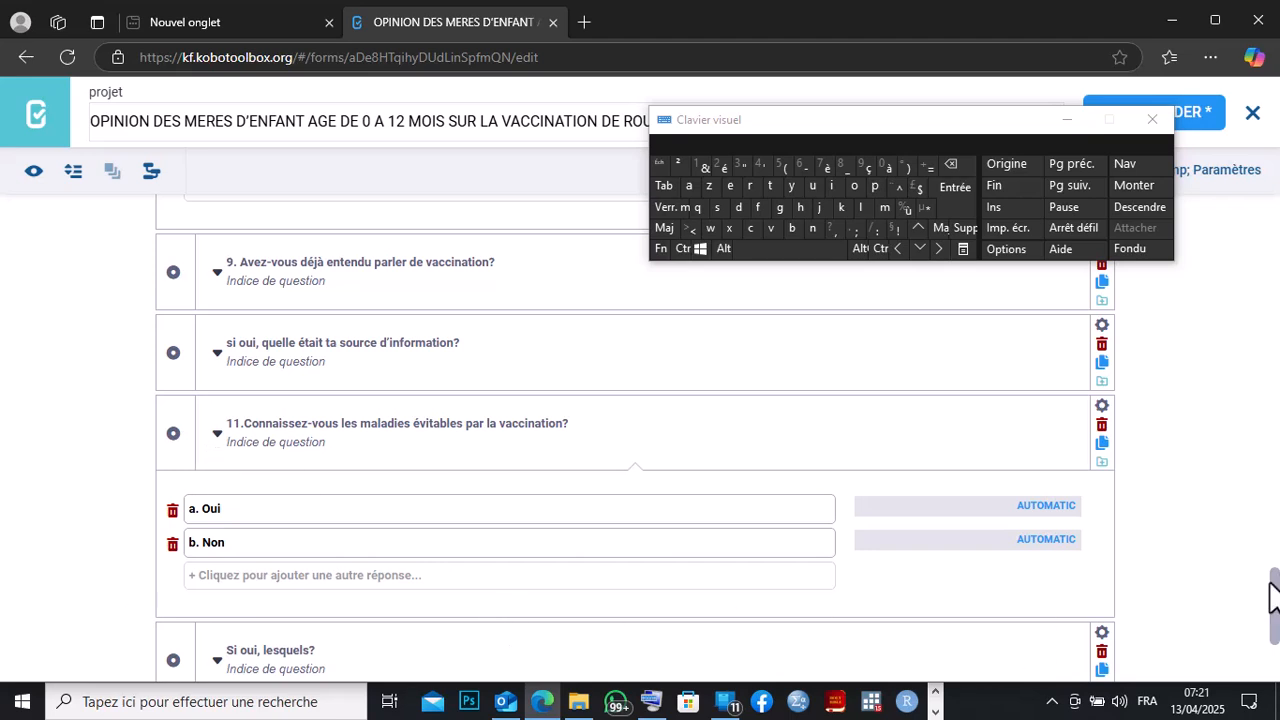
Clear the first placeholder answer option of question 12 and copy answer options a to j from the Word questionnaire.
drag(1273, 586, 1279, 650)
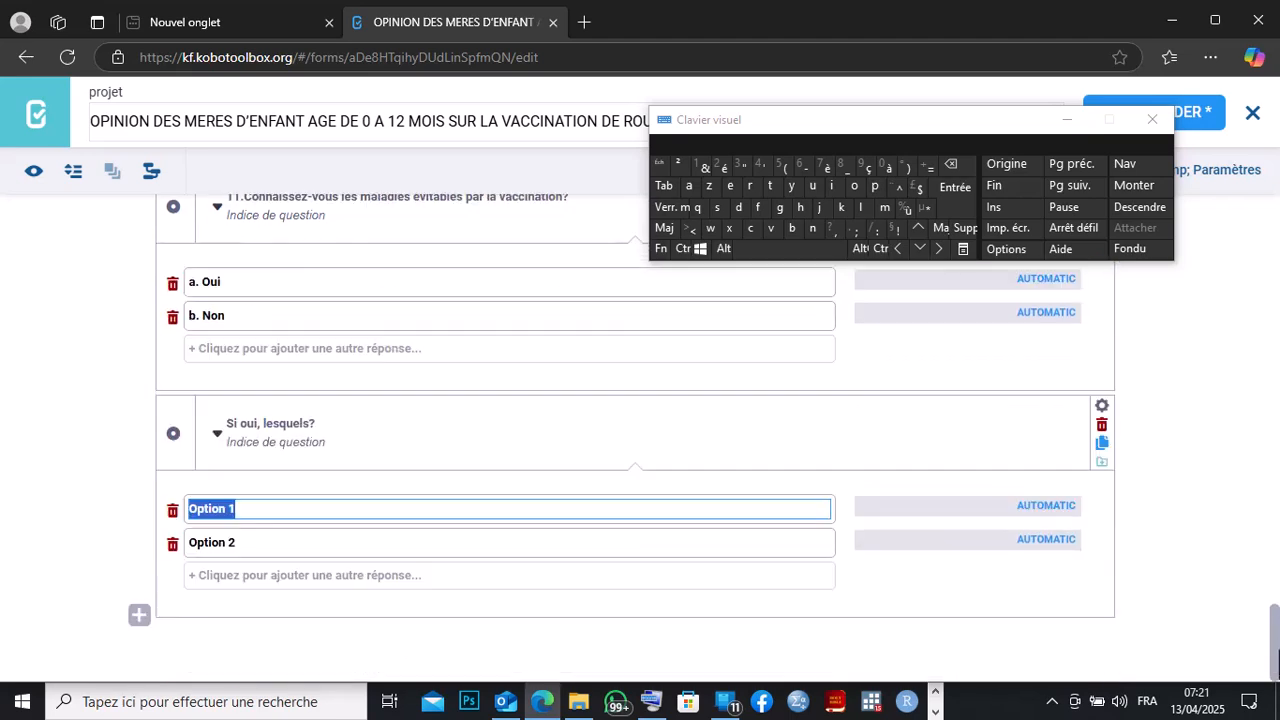
click(955, 168)
click(936, 711)
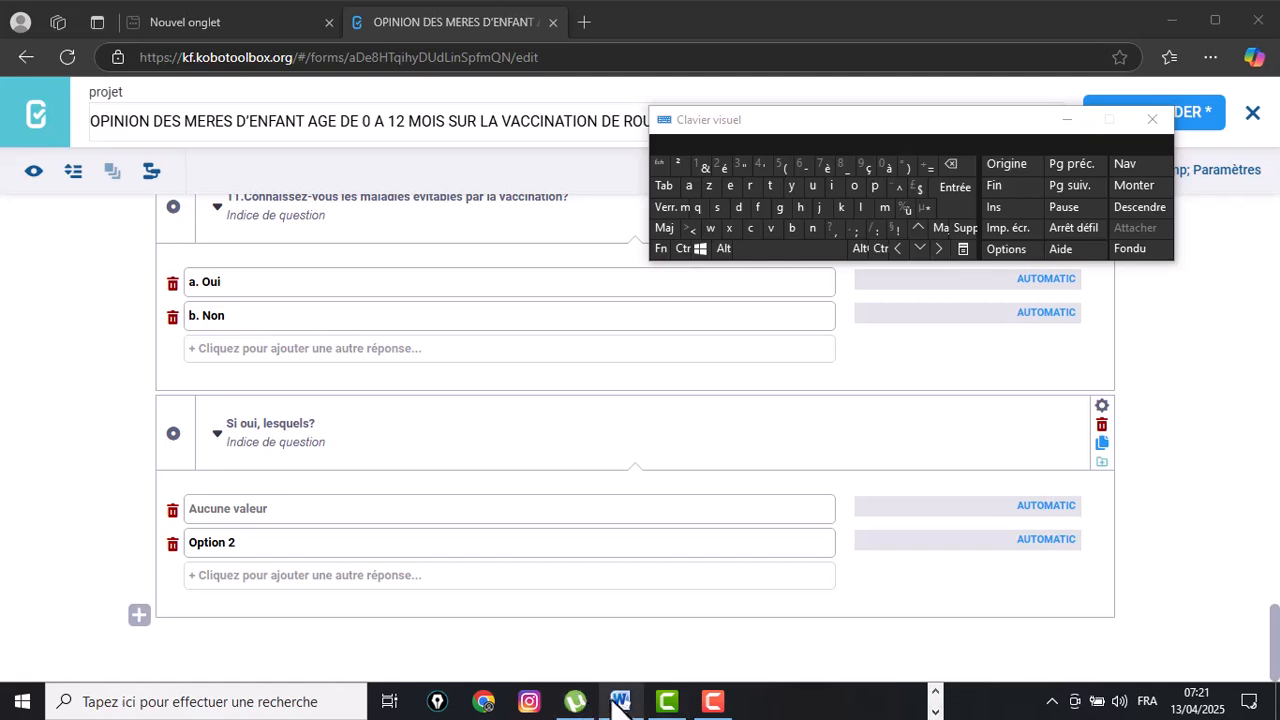
click(620, 705)
drag(514, 543, 428, 300)
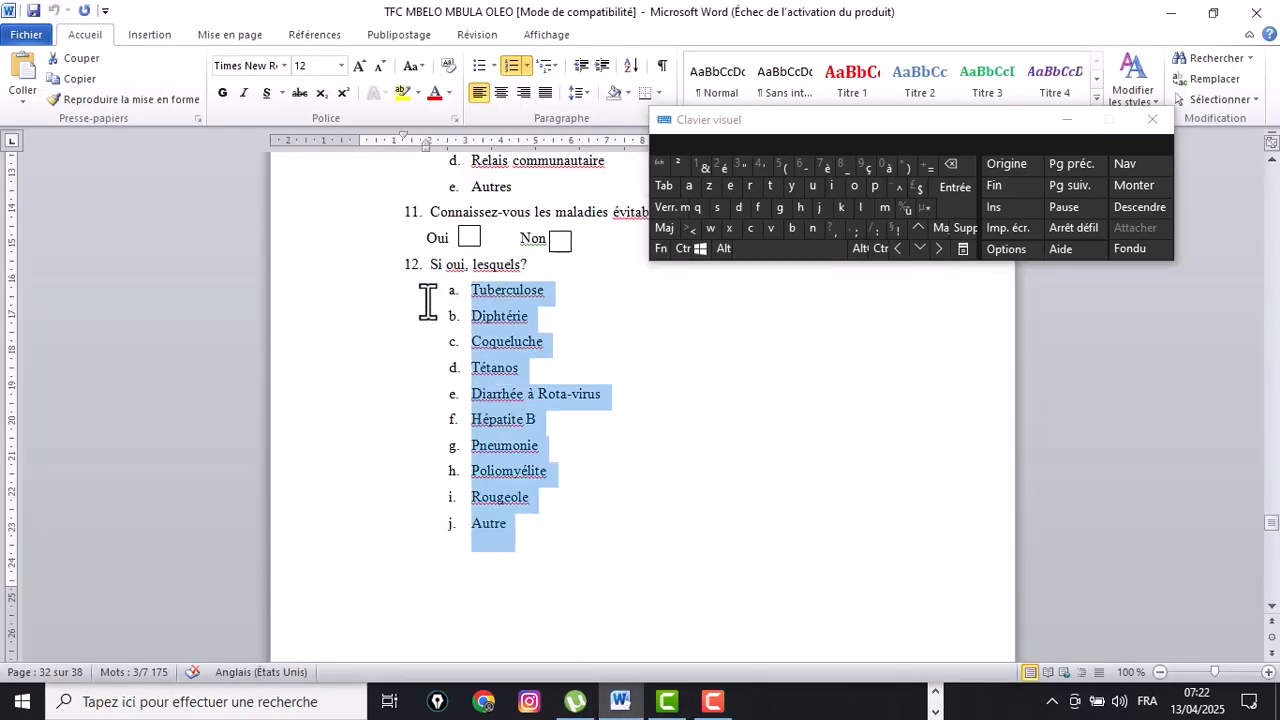
right_click(513, 339)
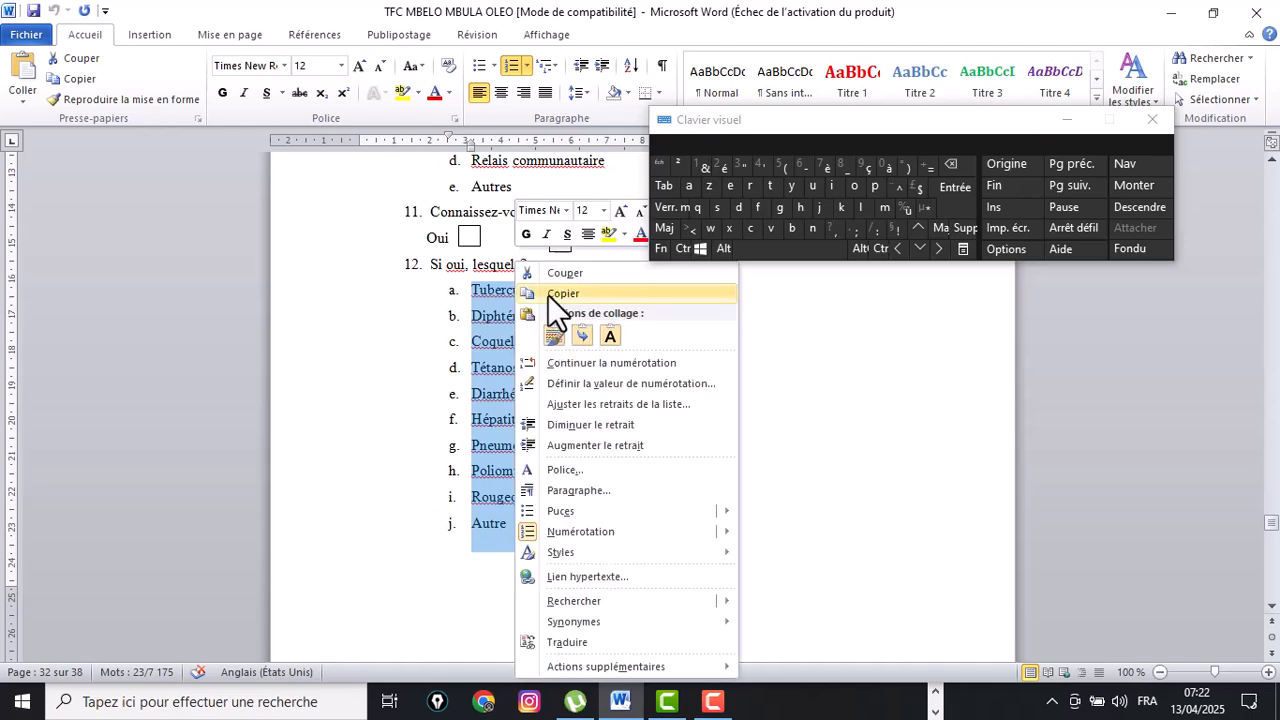
click(548, 295)
Paste the copied list of answer options into the first answer option of 'Si oui, lesquels?'.
click(935, 711)
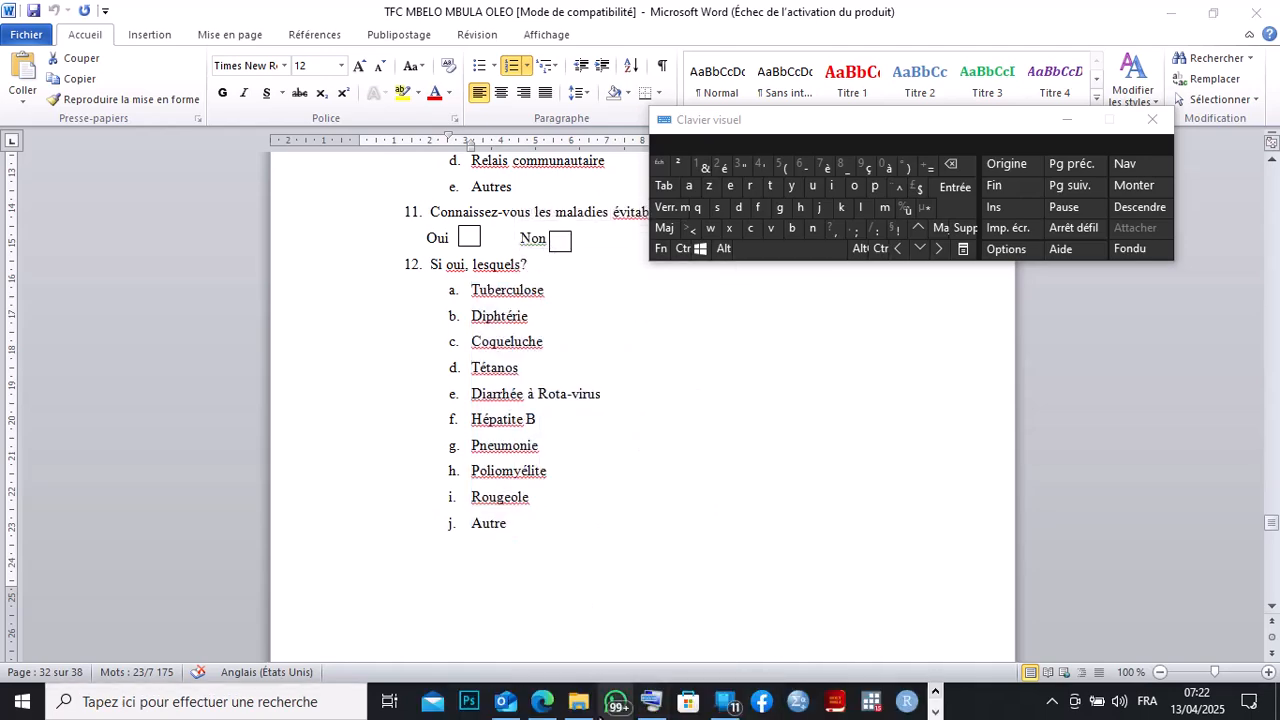
click(542, 701)
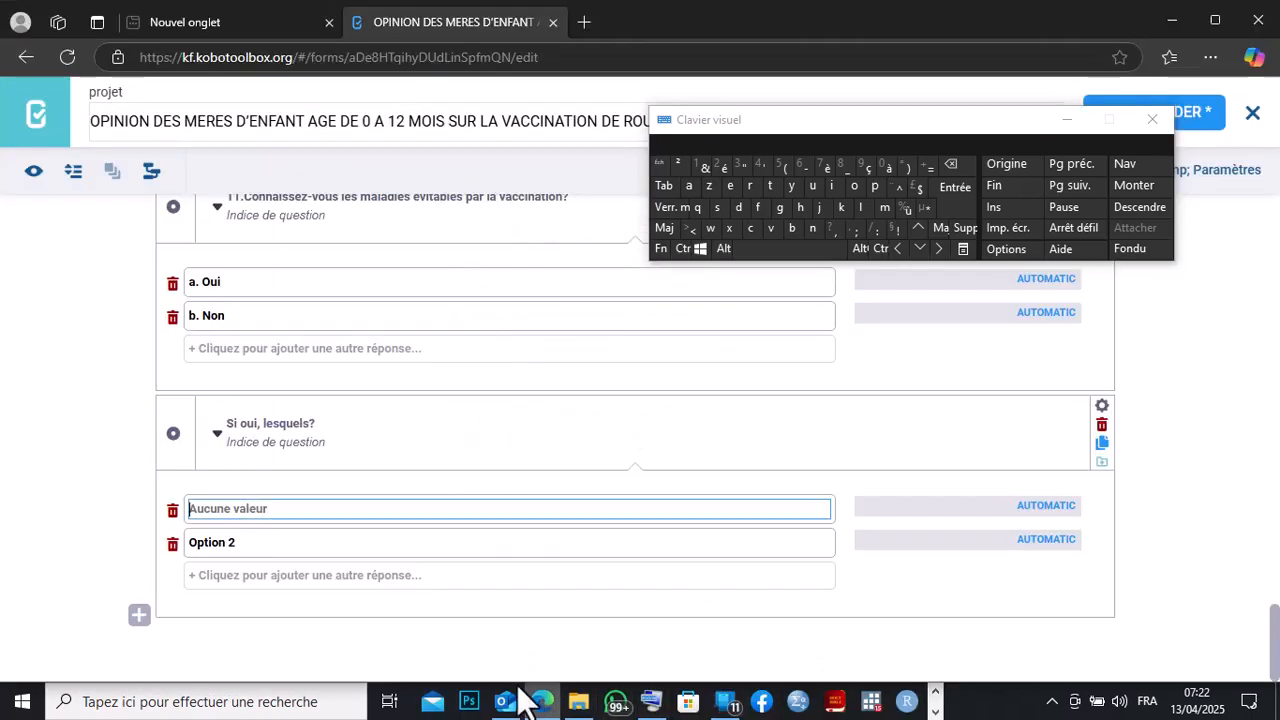
right_click(195, 505)
click(232, 291)
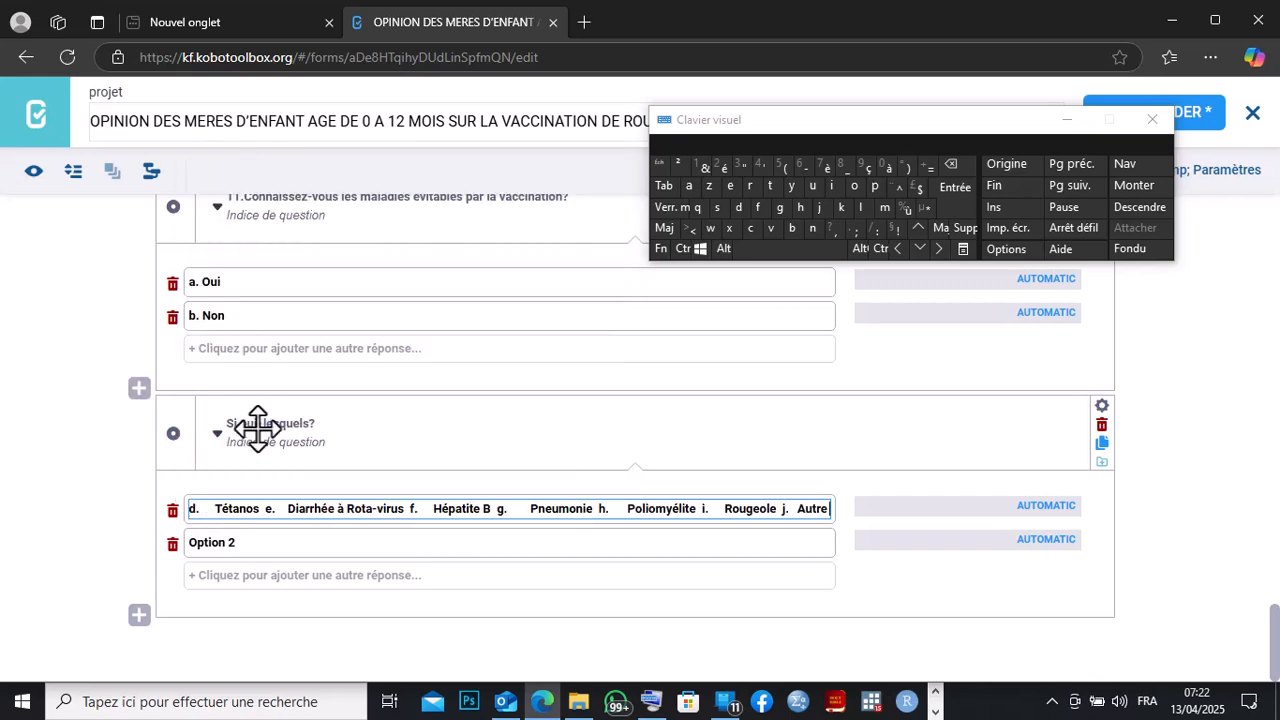
Move 'b. Diphtérie' out of the pasted list into the second answer option.
click(254, 538)
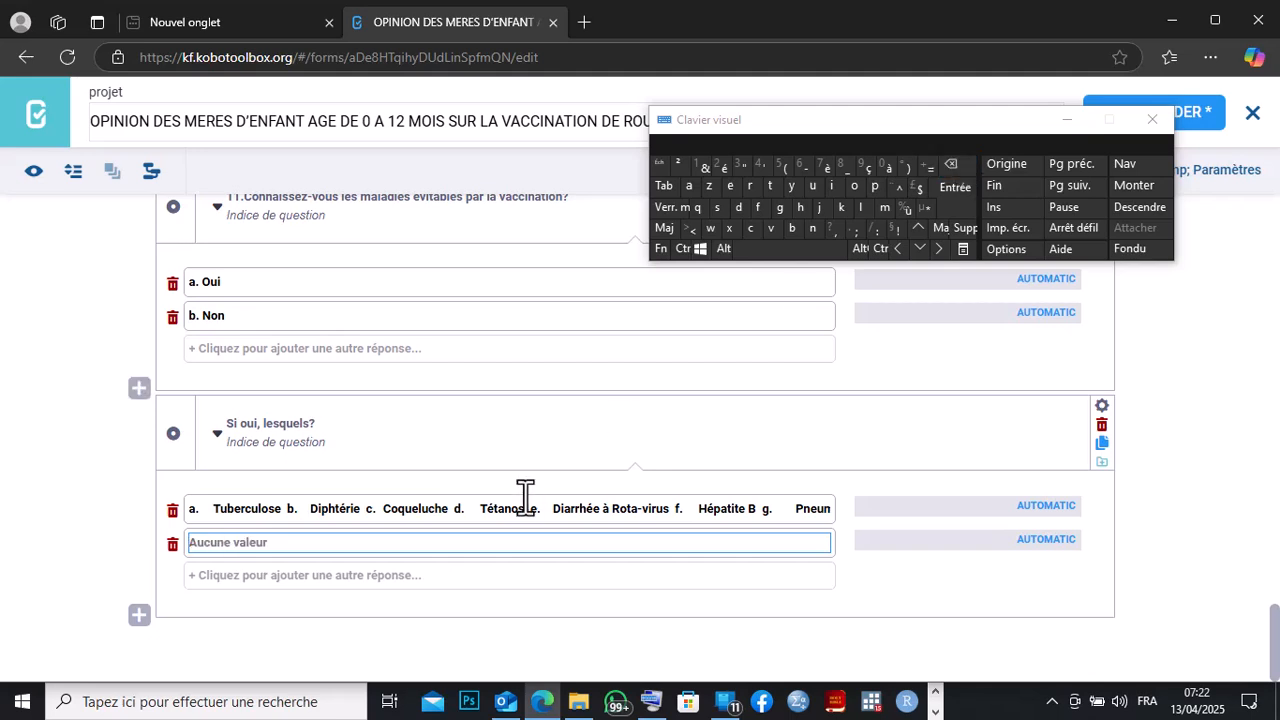
click(360, 508)
drag(360, 508, 296, 510)
right_click(297, 510)
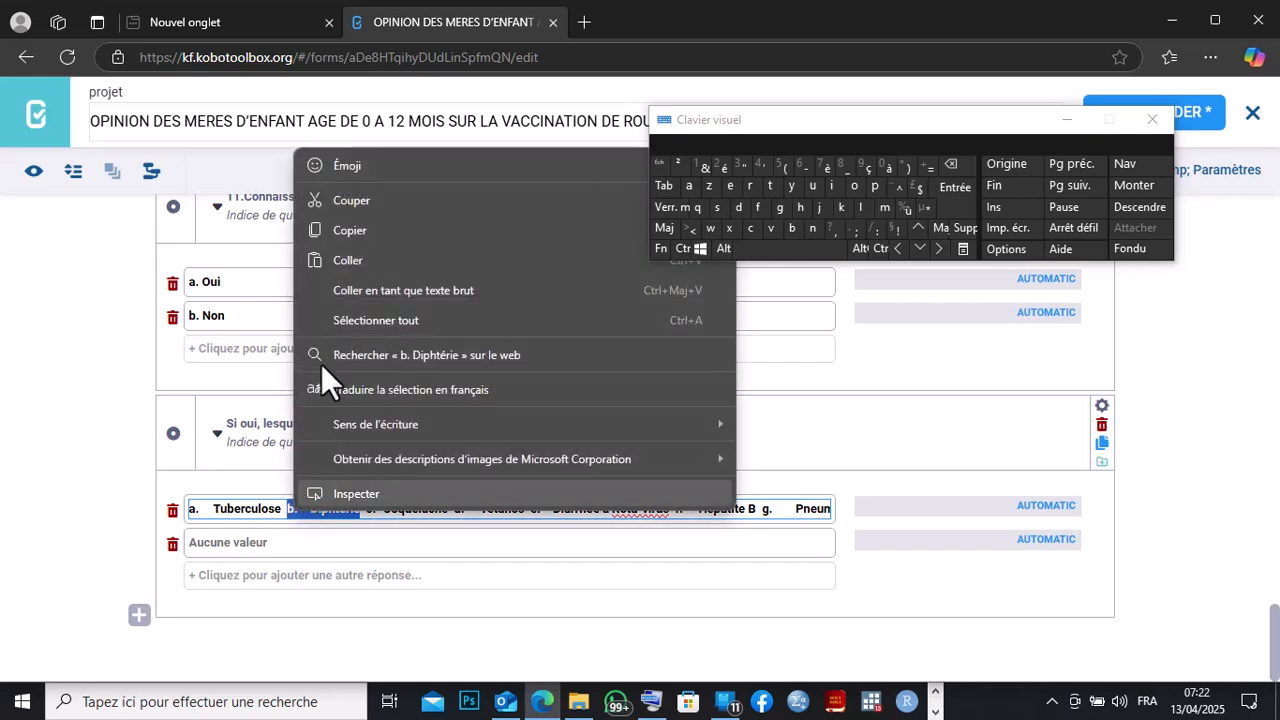
click(345, 201)
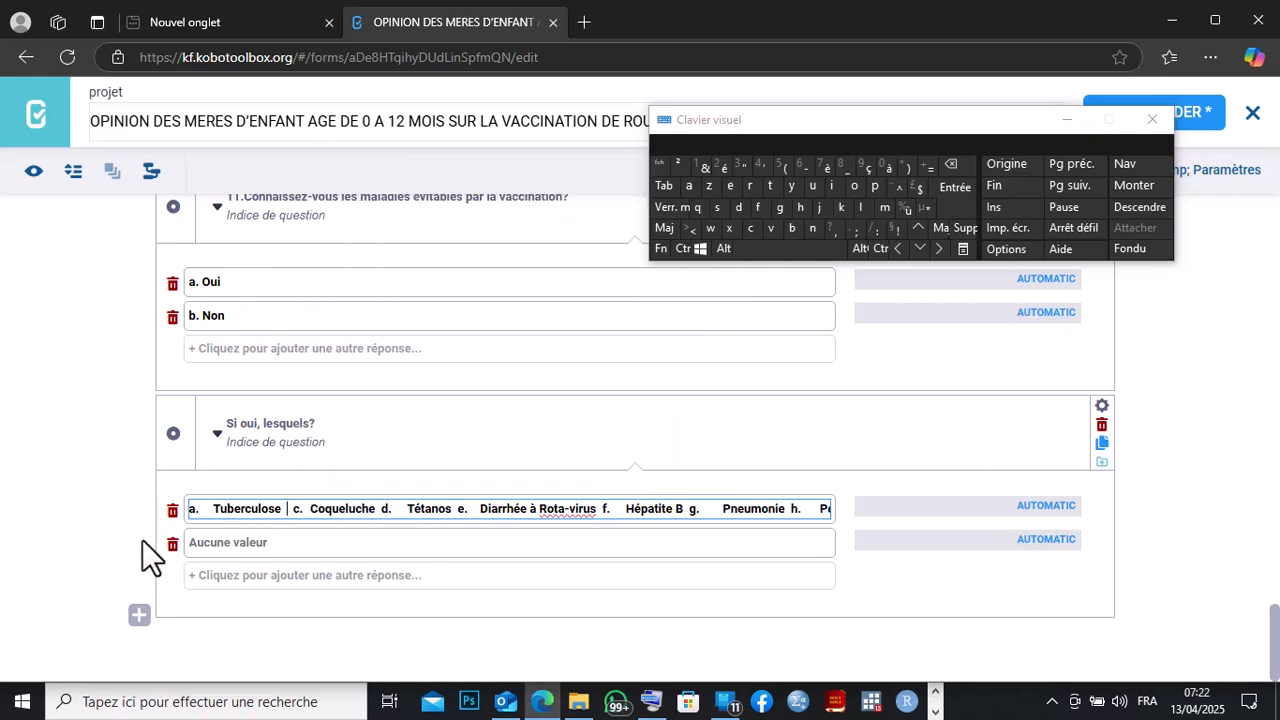
right_click(186, 545)
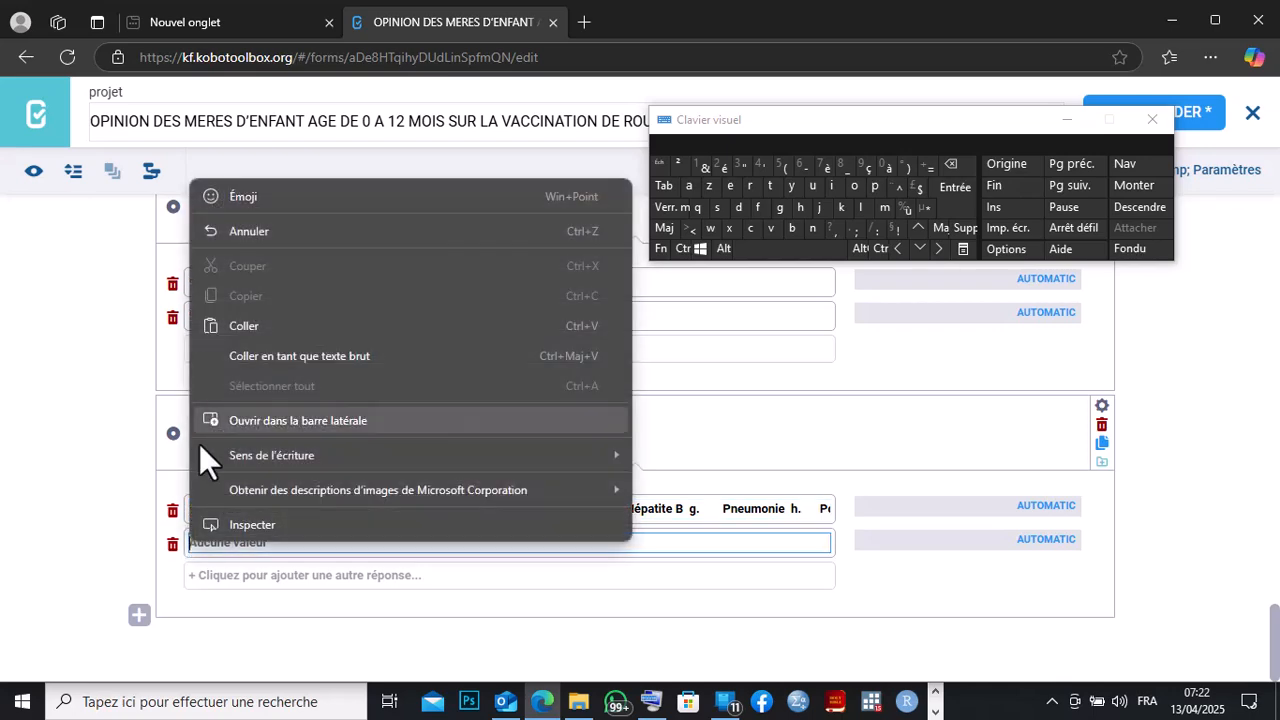
click(222, 336)
Add a third answer option and move 'c. Coqueluche' from the first option into it.
click(202, 575)
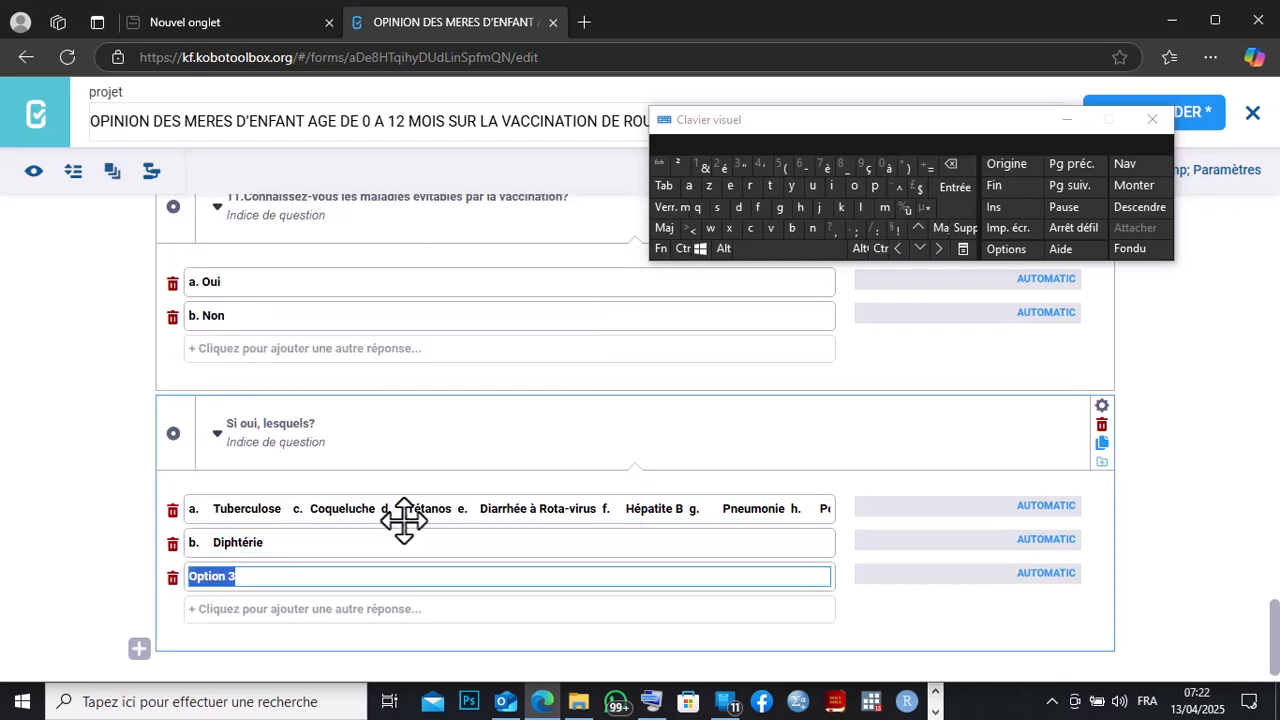
click(943, 168)
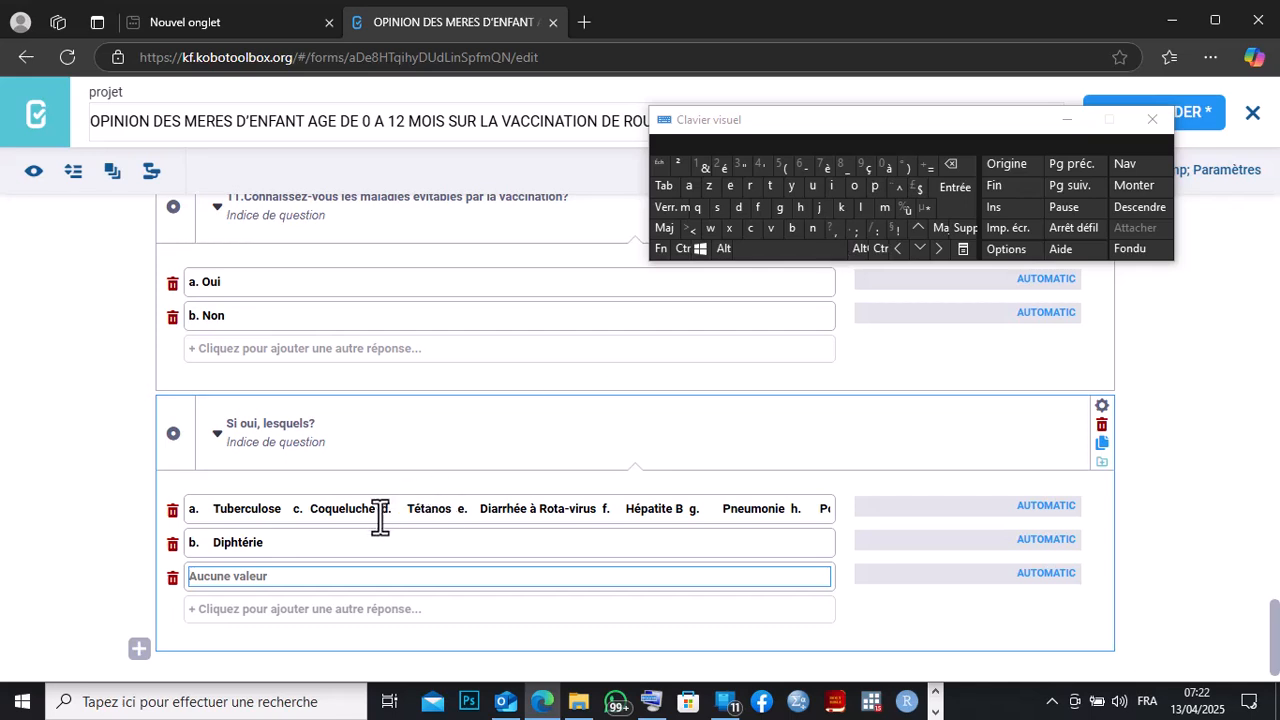
drag(376, 510, 302, 510)
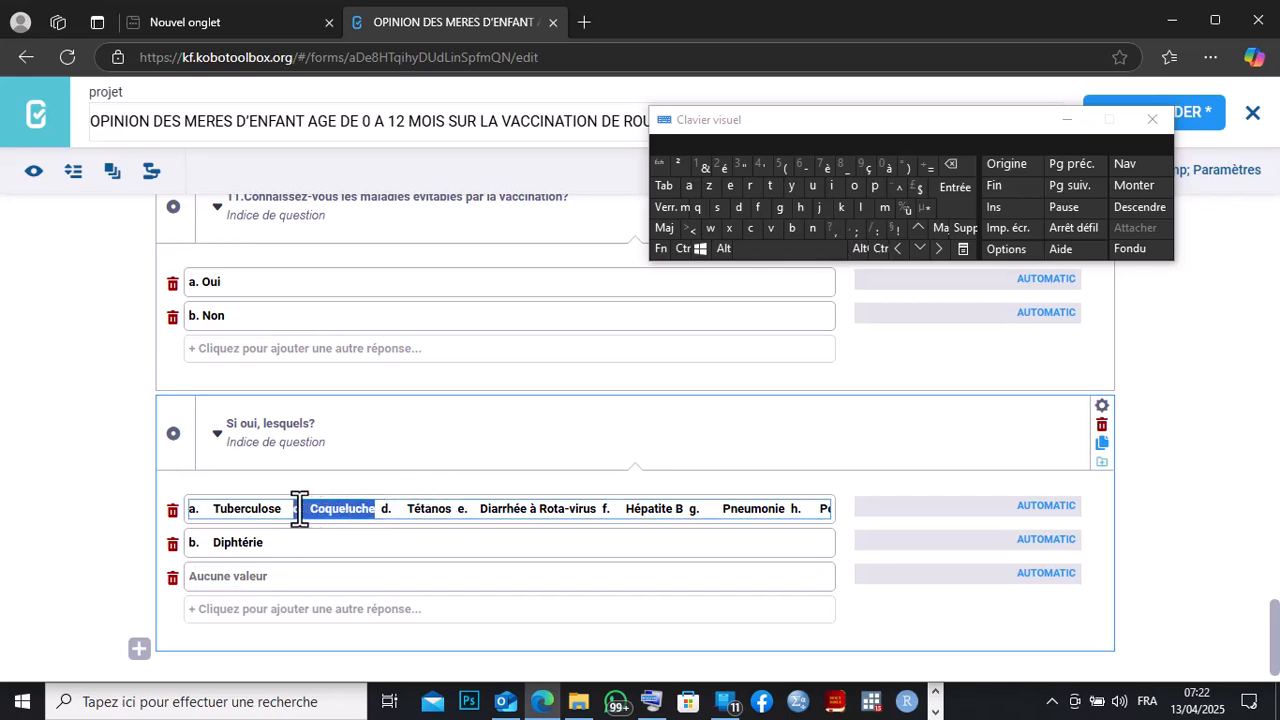
right_click(300, 510)
click(356, 200)
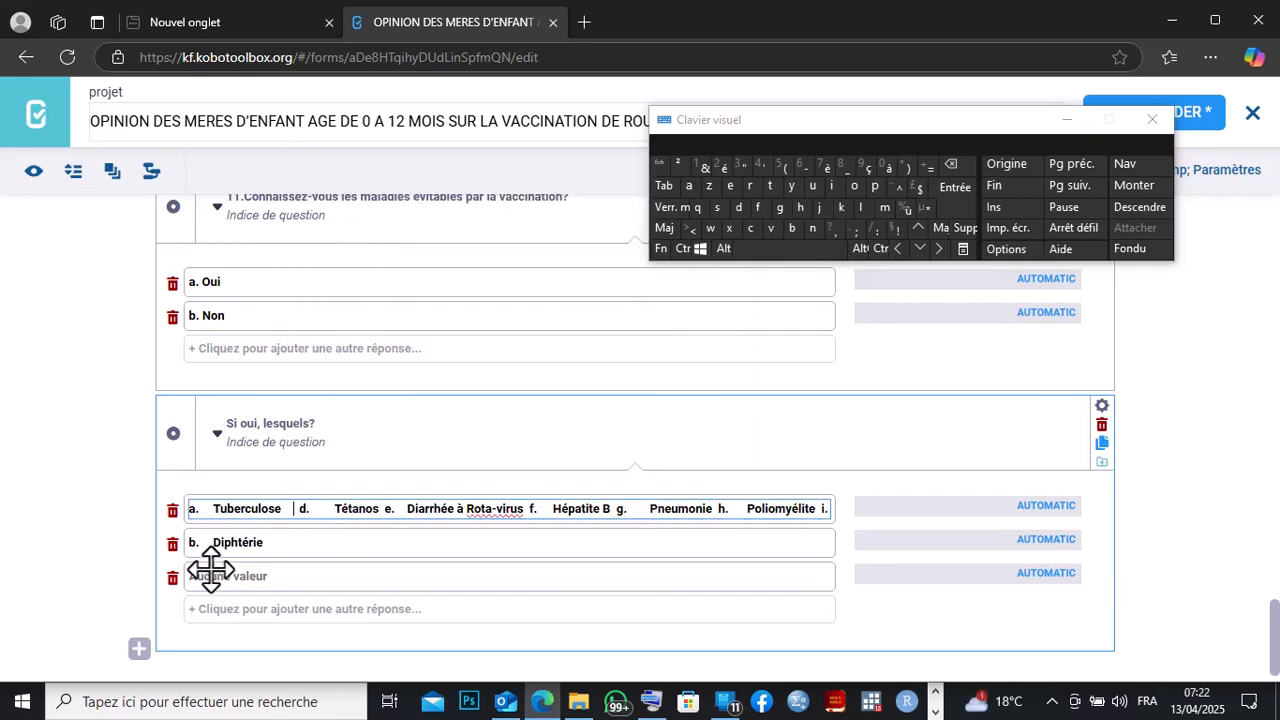
click(200, 575)
right_click(193, 575)
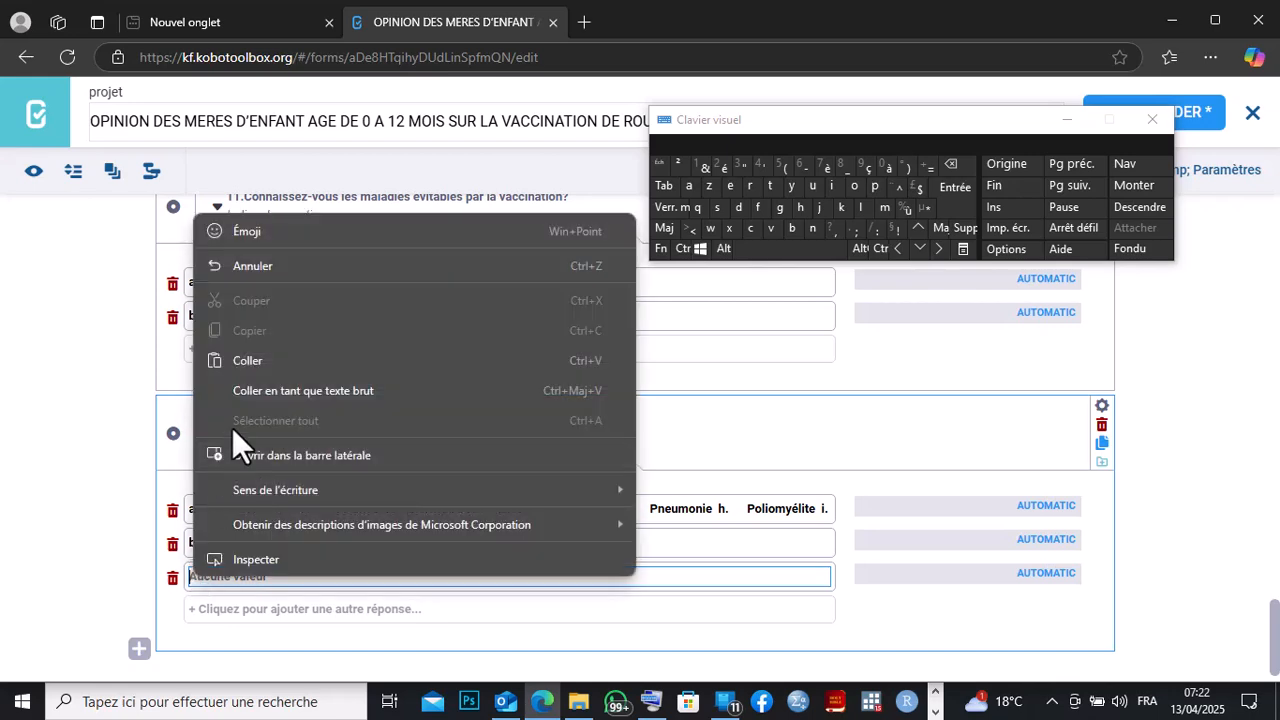
click(232, 360)
Add a fourth answer option and move 'd. Tétanos' from the first option into it.
click(200, 609)
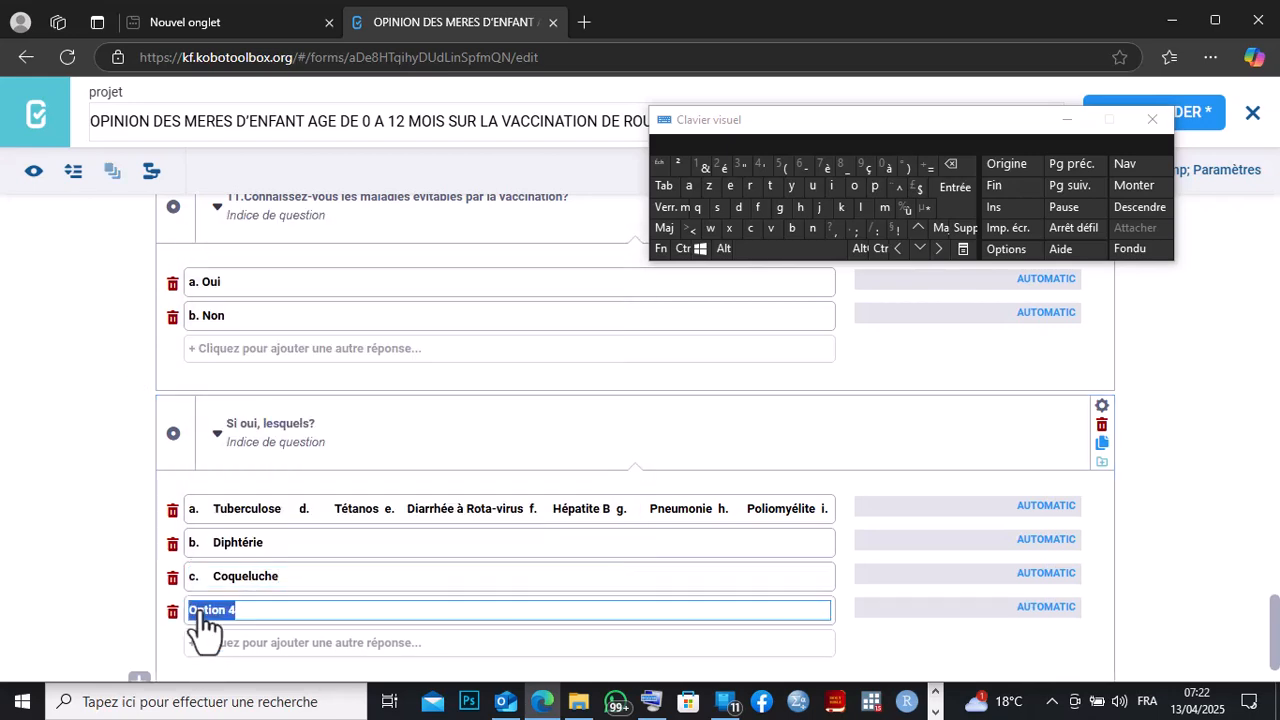
click(964, 163)
drag(380, 510, 300, 510)
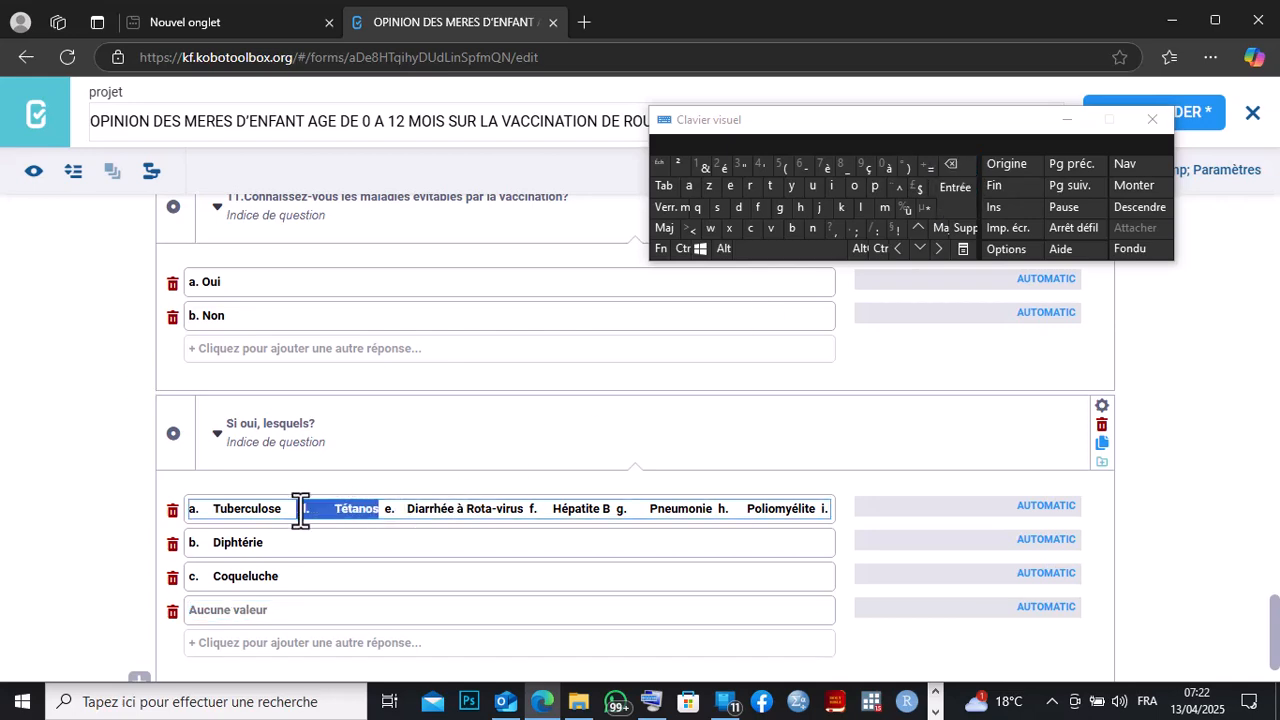
right_click(300, 510)
click(377, 205)
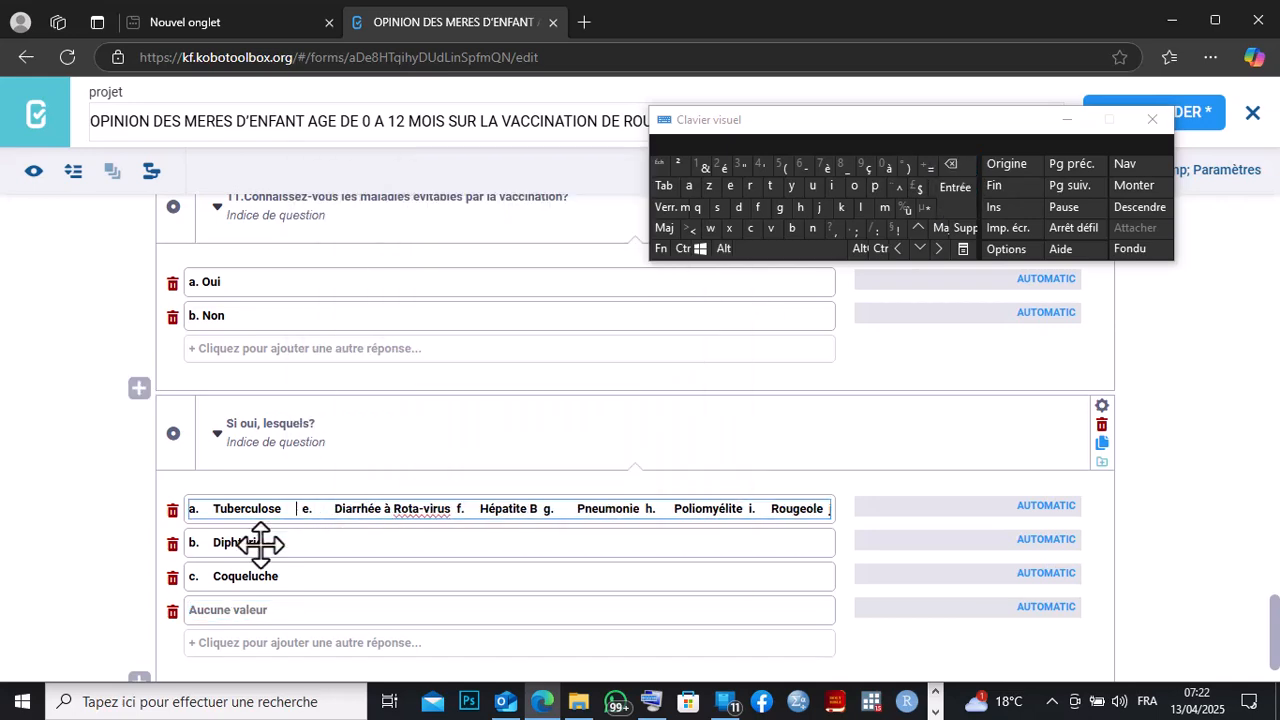
right_click(190, 609)
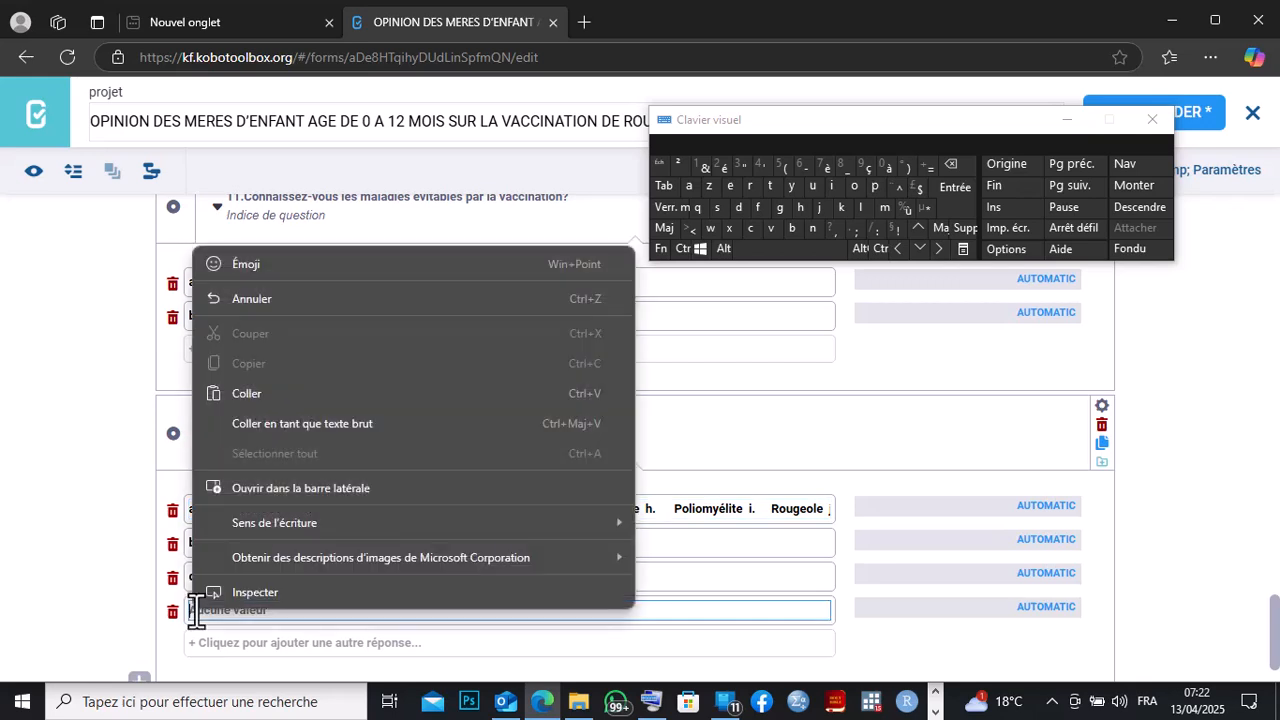
click(240, 392)
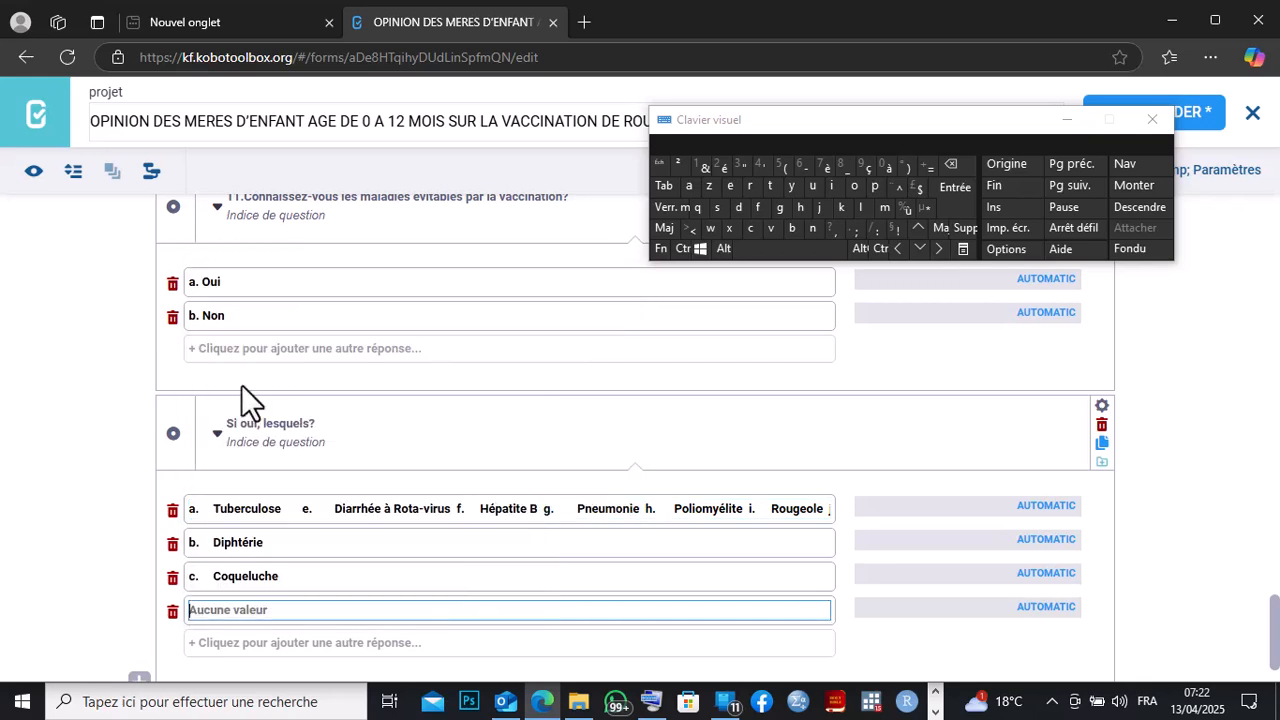
Add a fifth answer option and move 'e. Diarrhée à Rota-virus' from the first option into it.
click(306, 643)
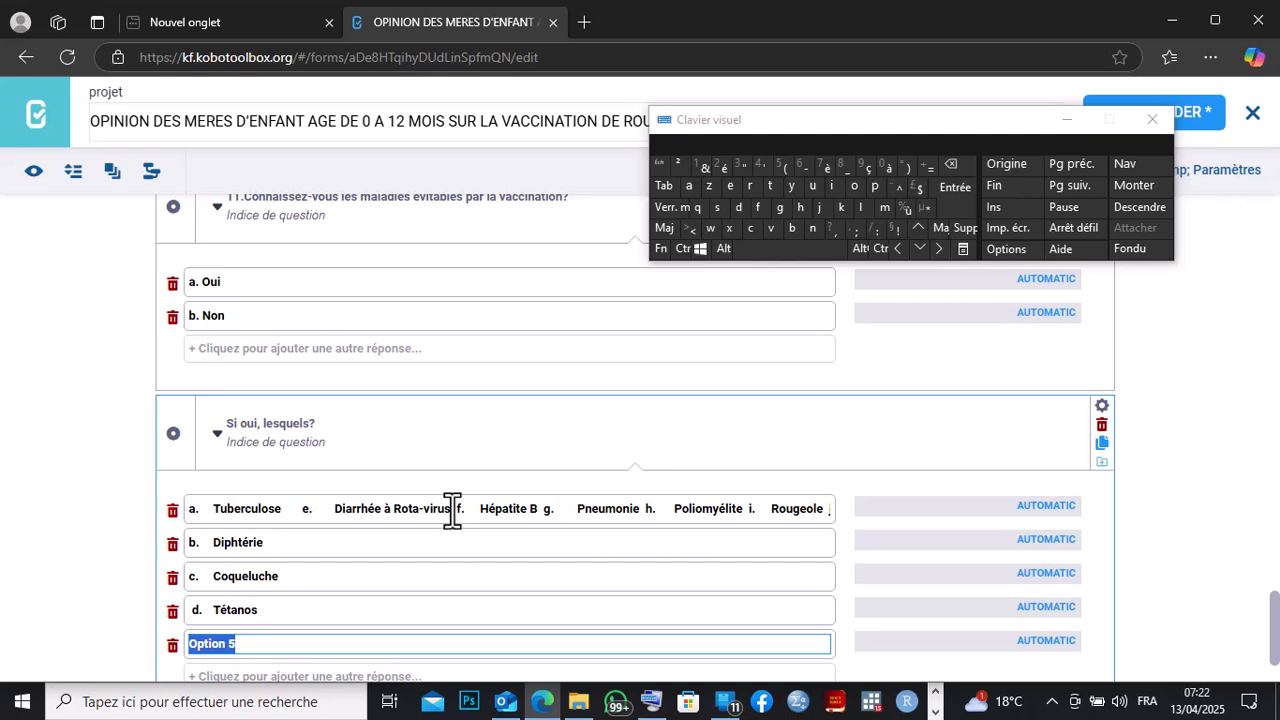
click(958, 164)
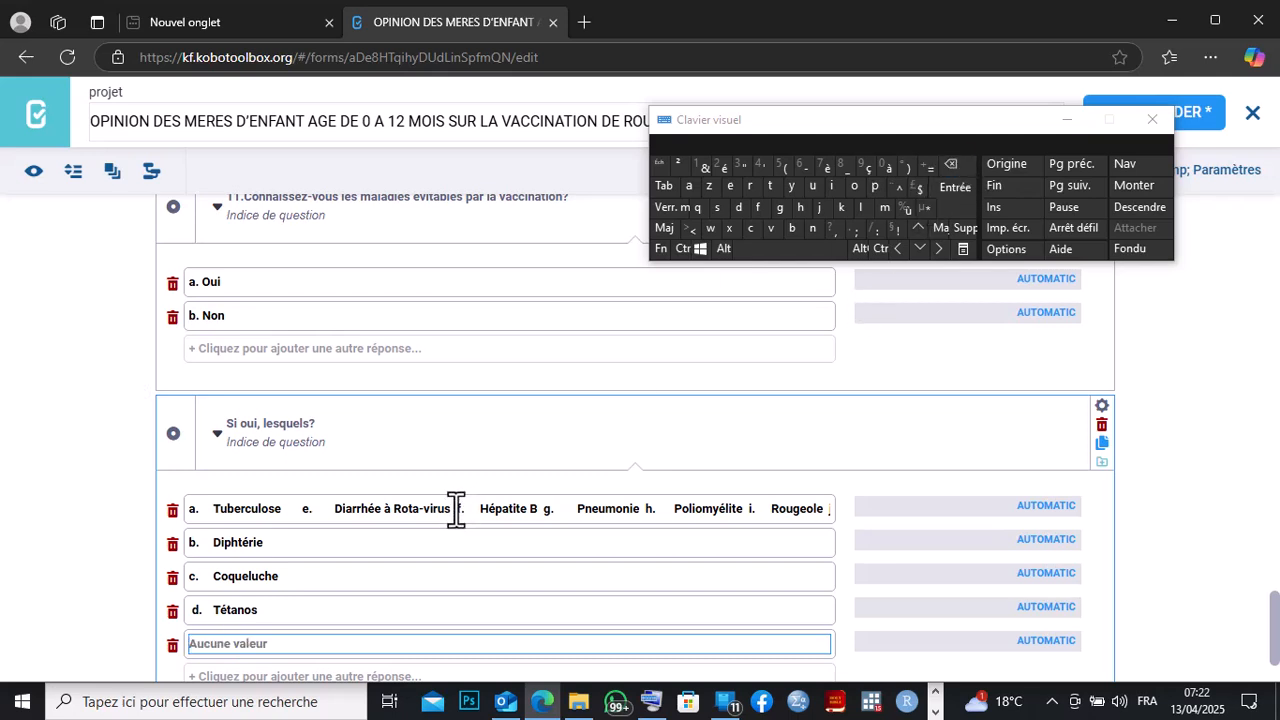
drag(455, 510, 303, 509)
right_click(303, 509)
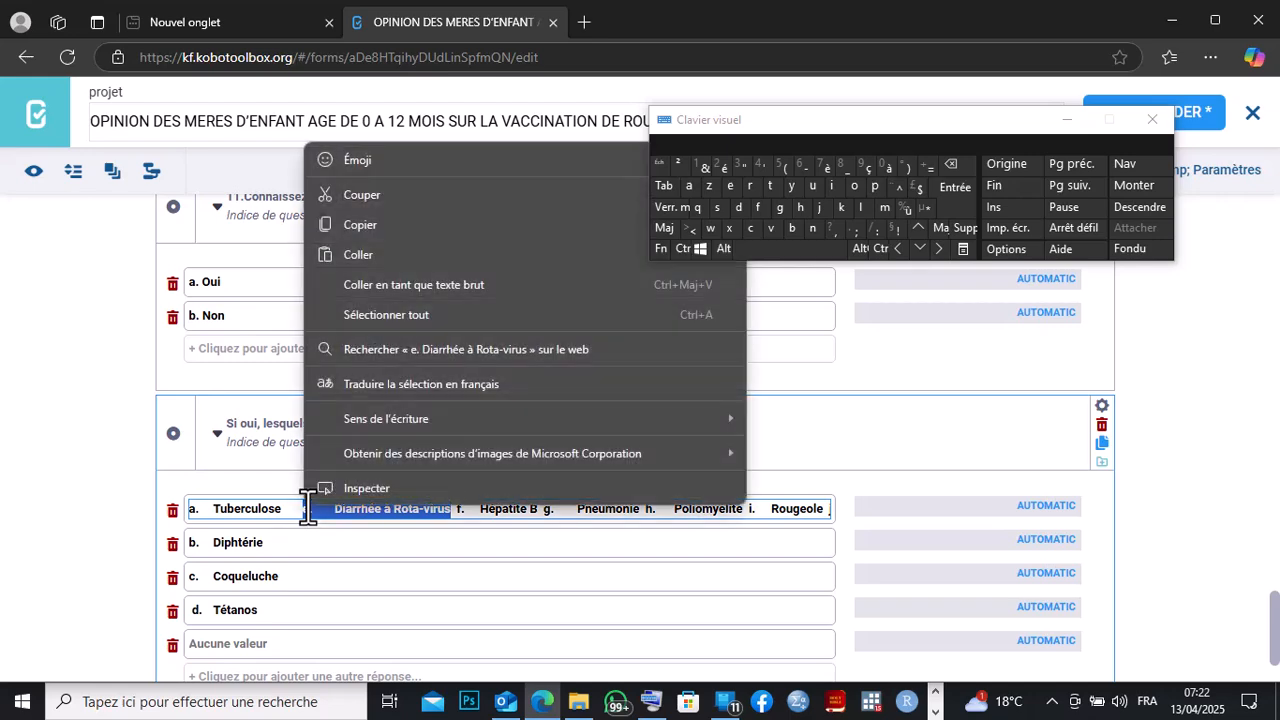
click(359, 206)
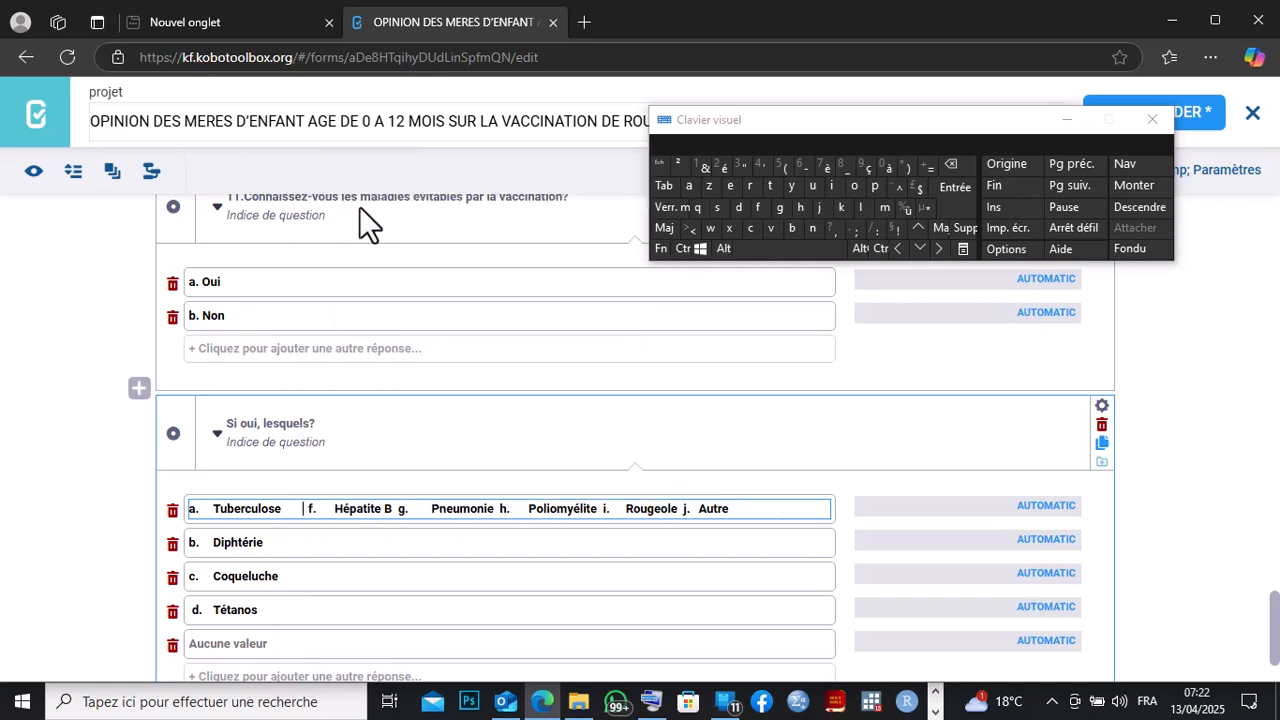
right_click(197, 643)
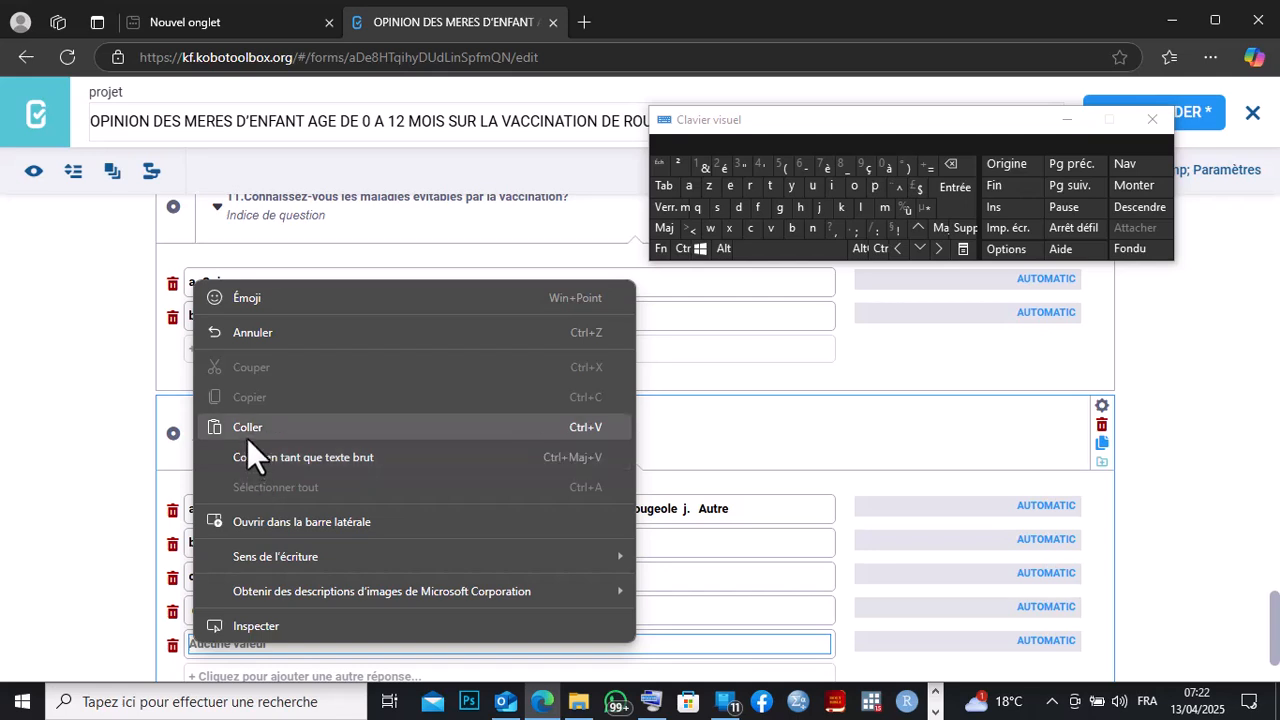
click(247, 433)
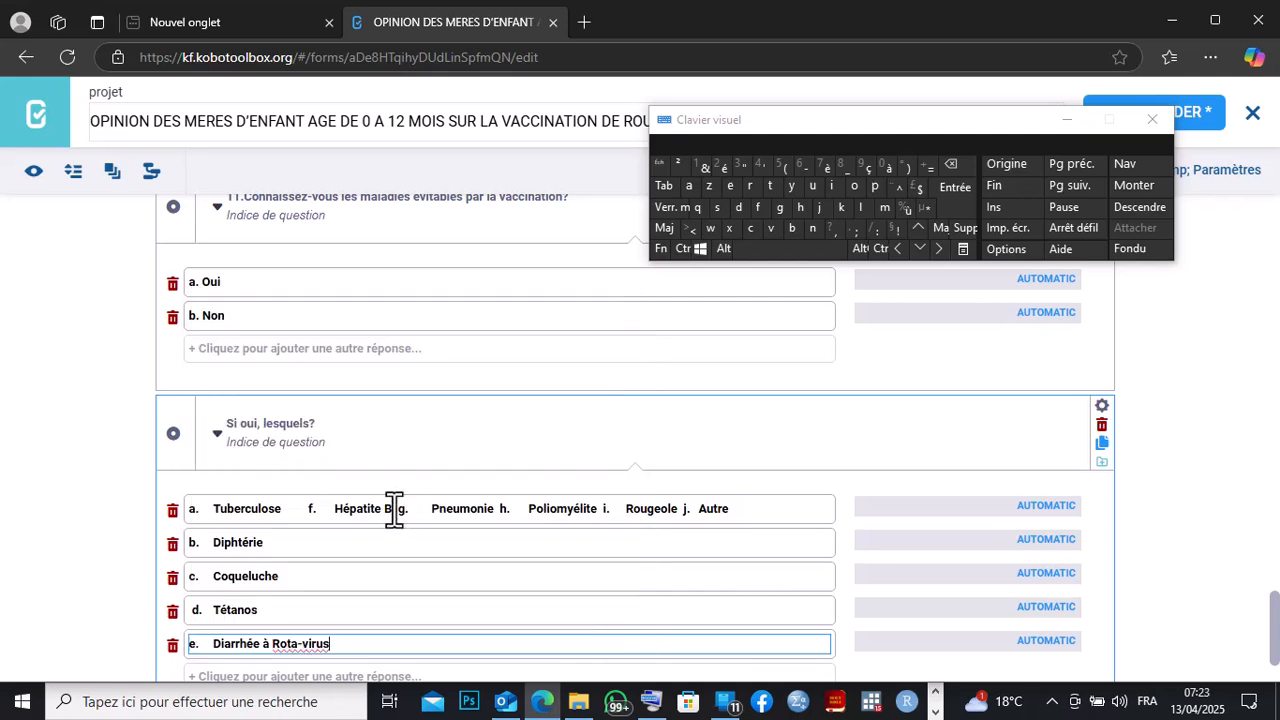
Add a sixth answer option and move 'f. Hépatite B' from the first option into it.
drag(394, 508, 313, 508)
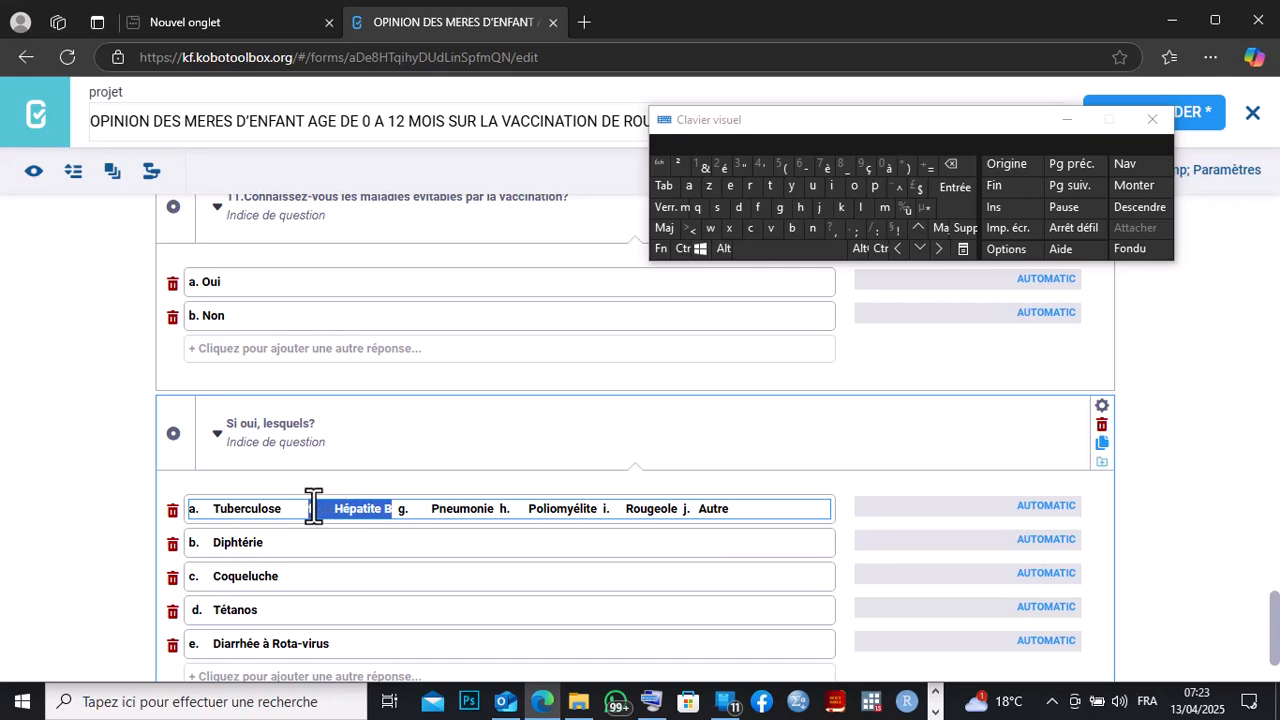
right_click(313, 505)
click(372, 200)
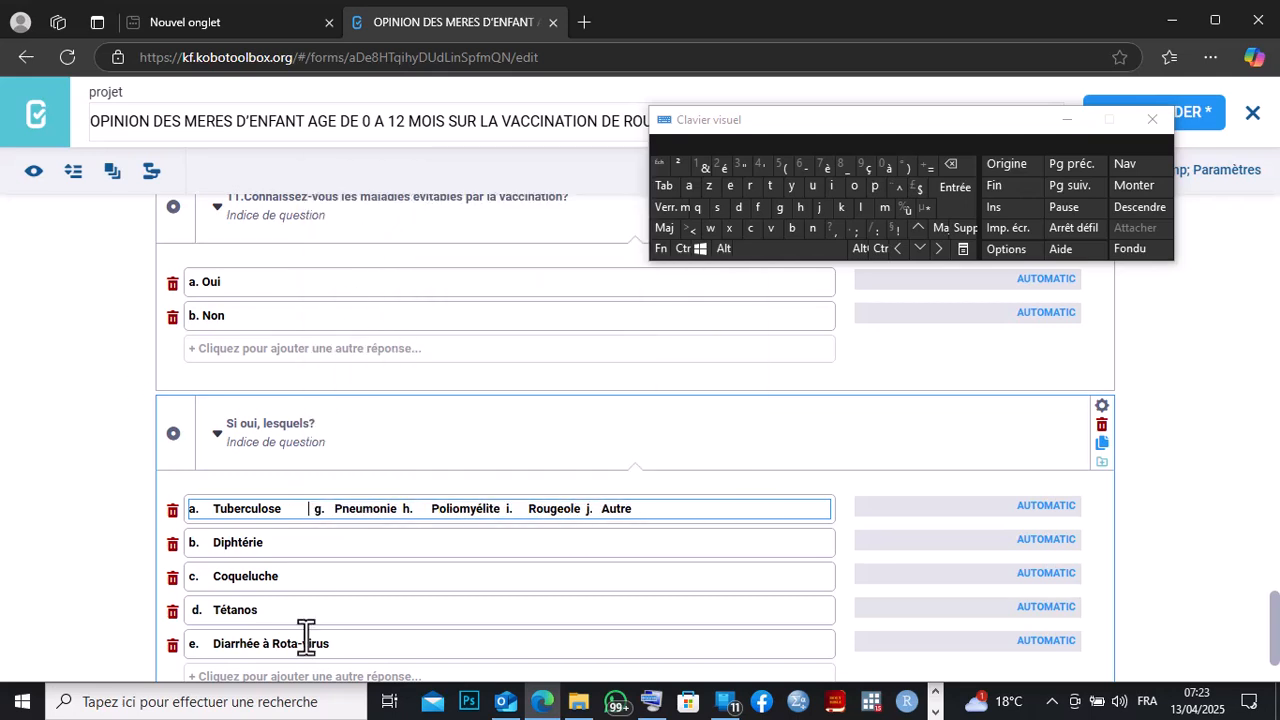
click(291, 678)
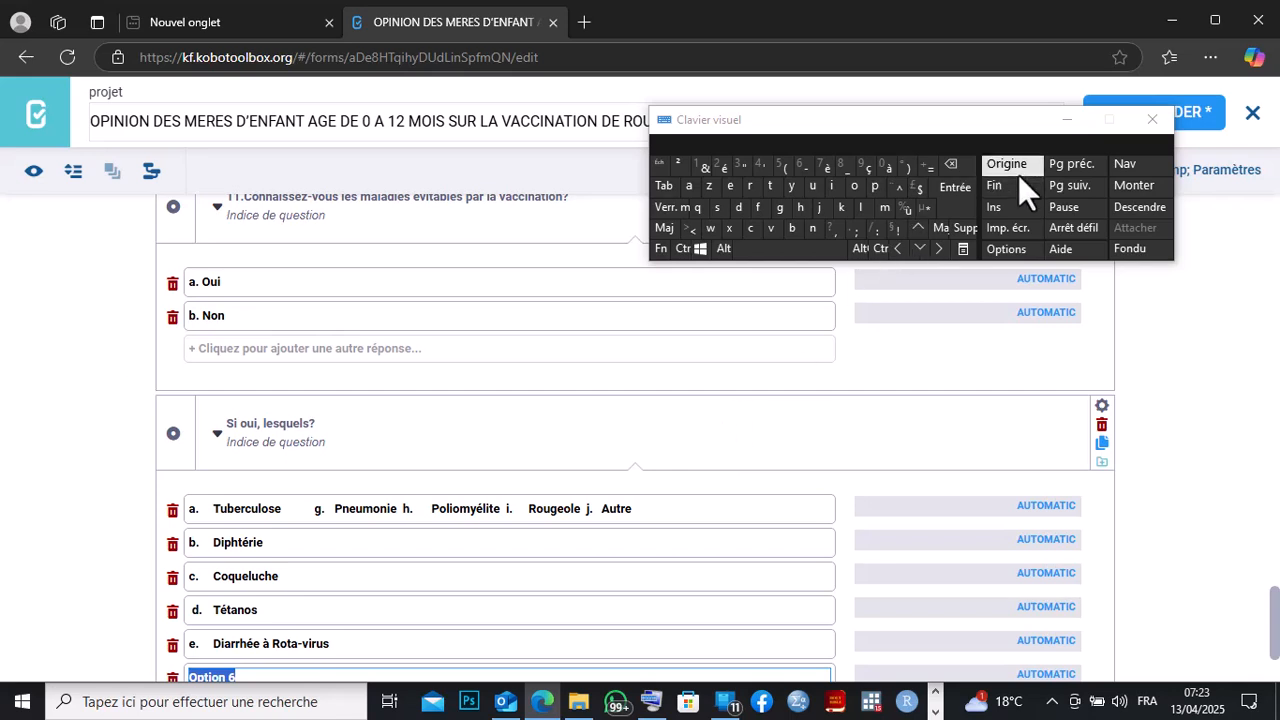
click(964, 164)
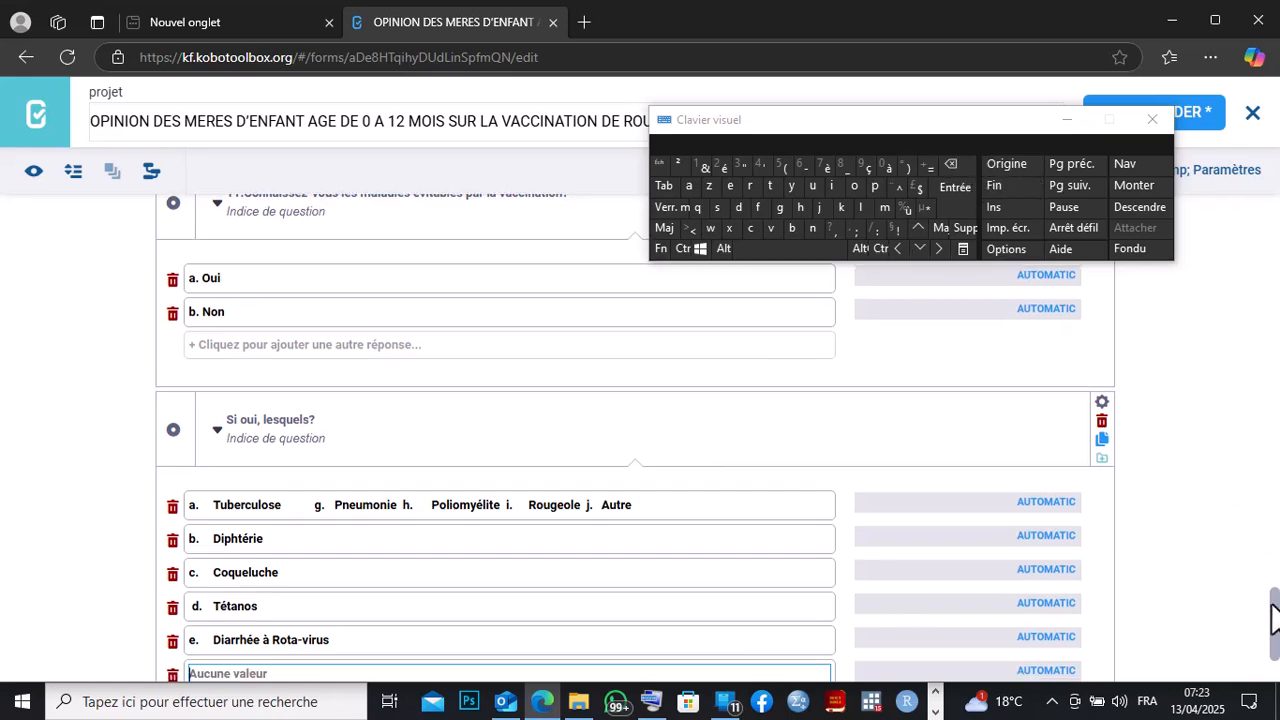
scroll(1275, 618, down, 2)
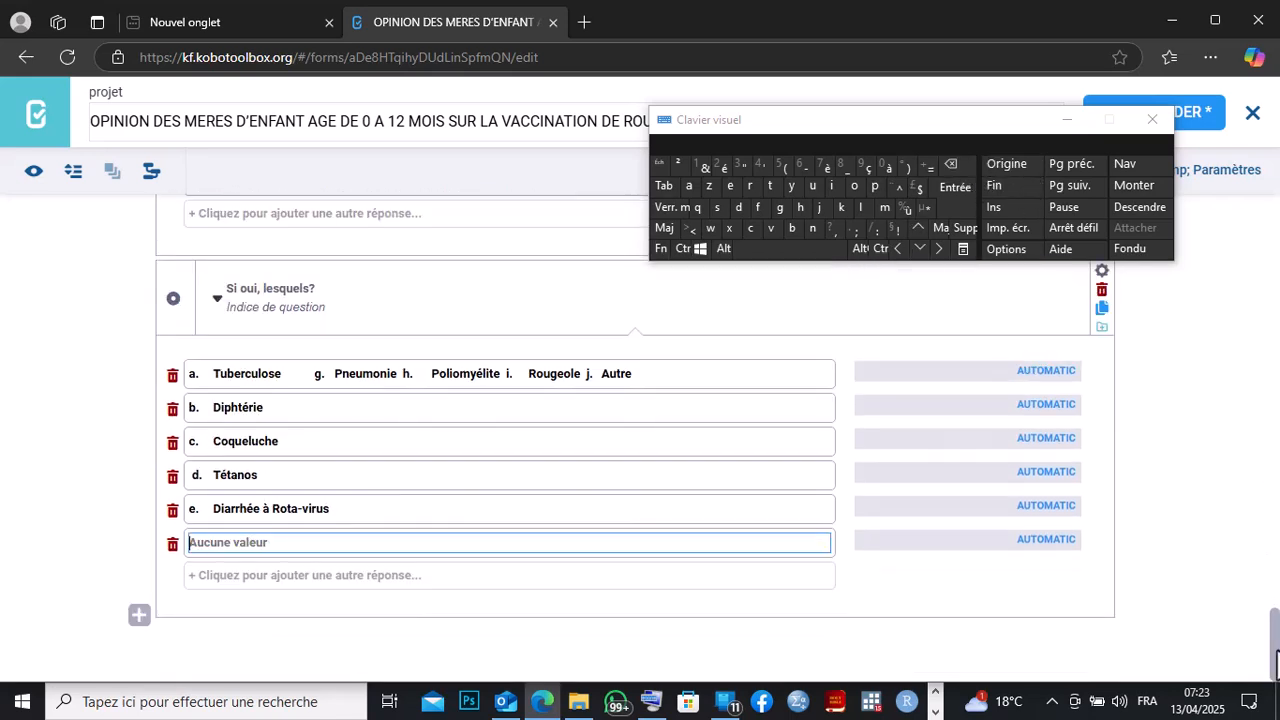
right_click(200, 545)
click(247, 328)
Add a seventh answer option and move 'g. Pneumonie' from the first option into it.
drag(396, 374, 312, 374)
key(ctrl+c)
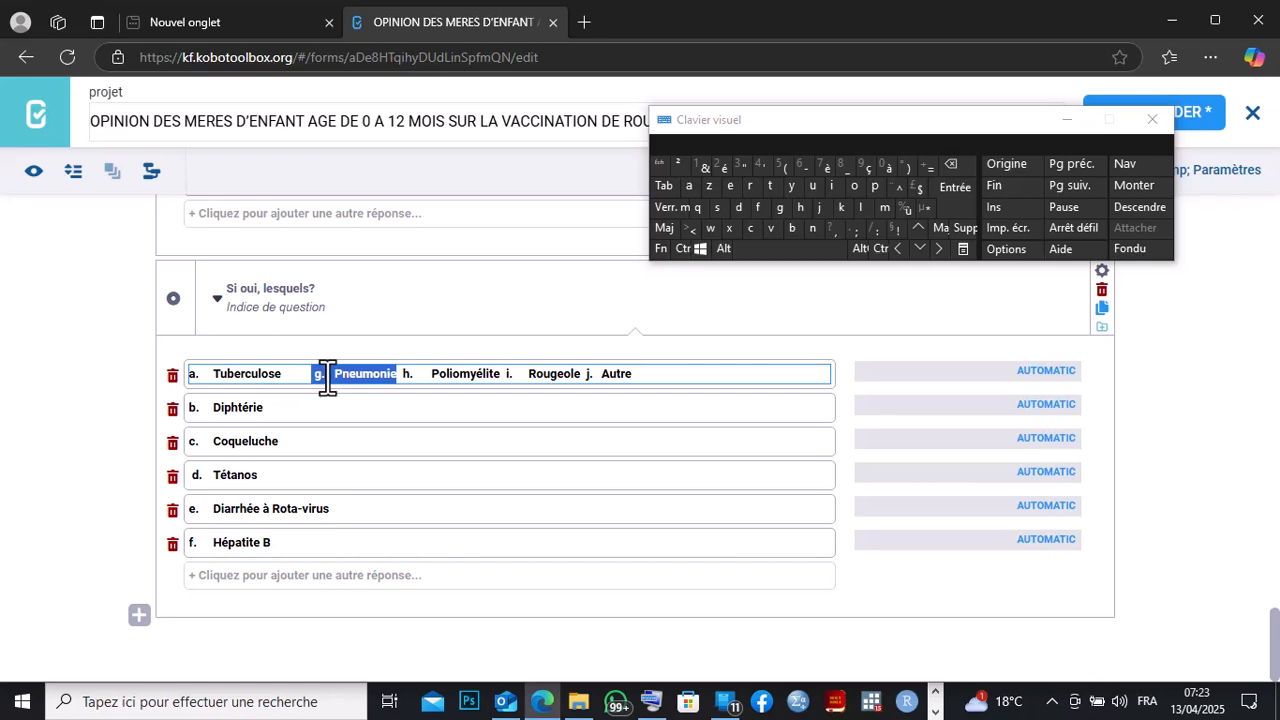
right_click(328, 377)
click(380, 58)
click(250, 576)
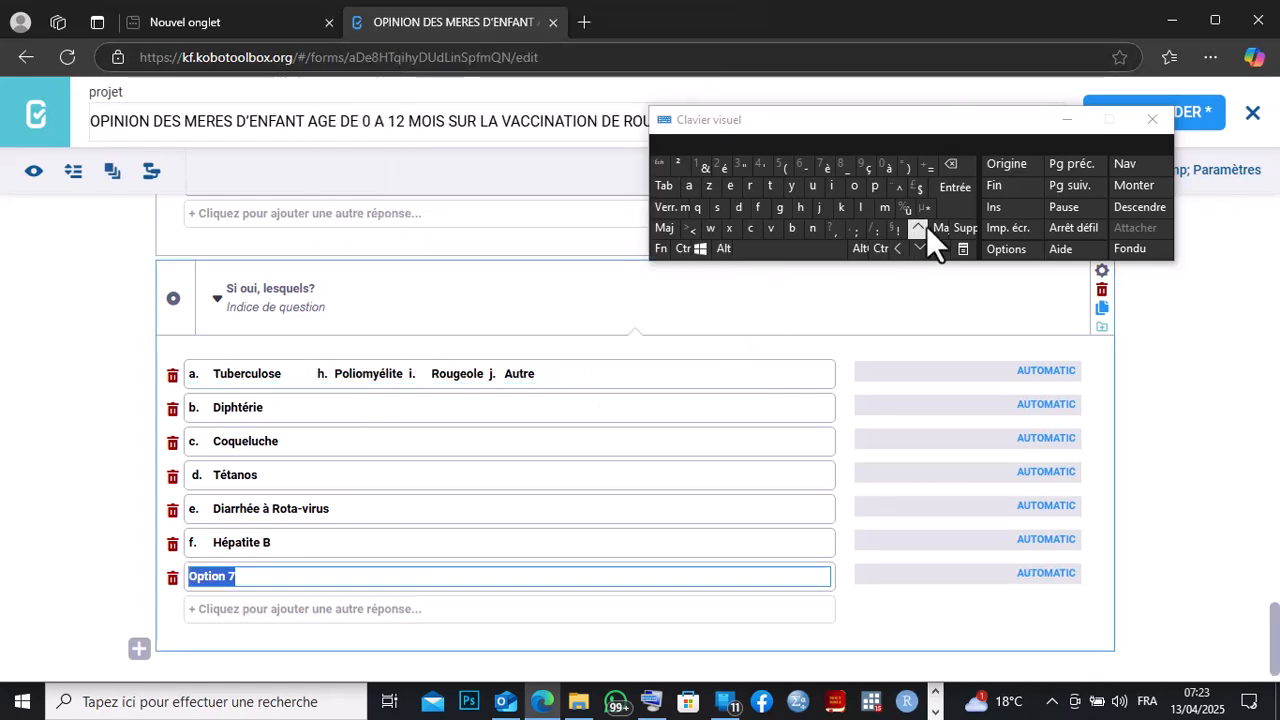
click(951, 163)
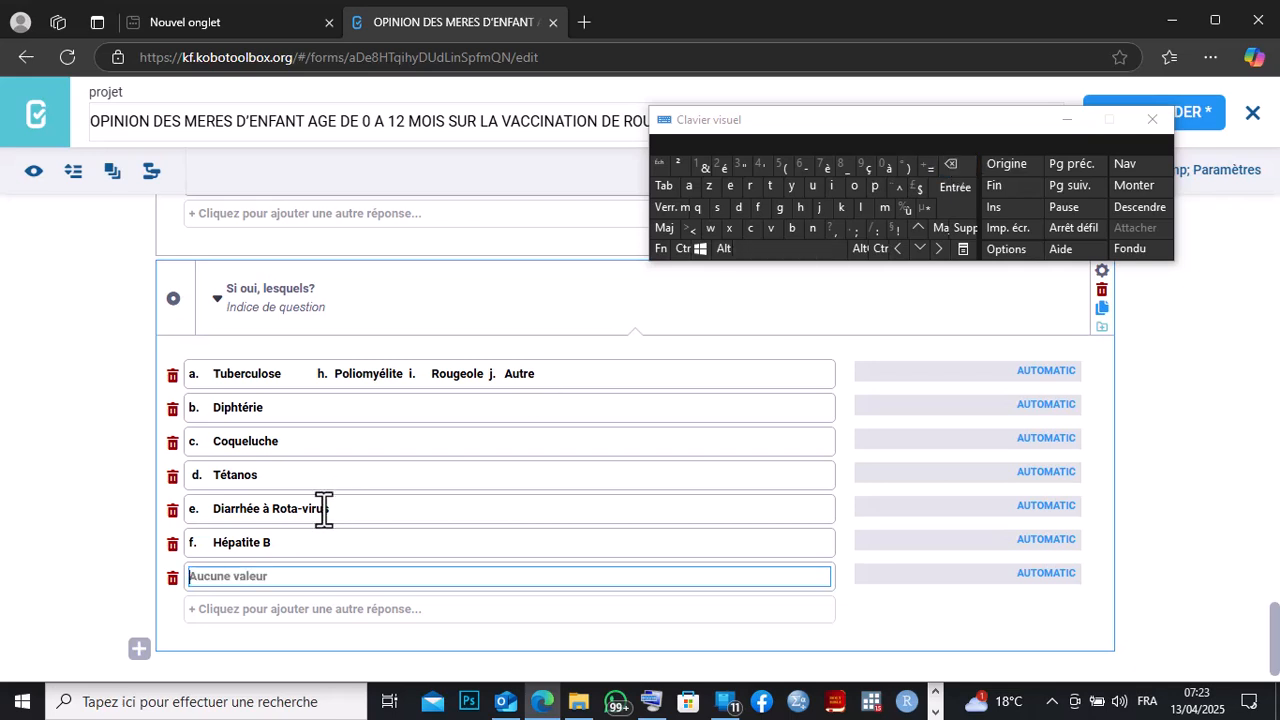
right_click(209, 578)
click(250, 360)
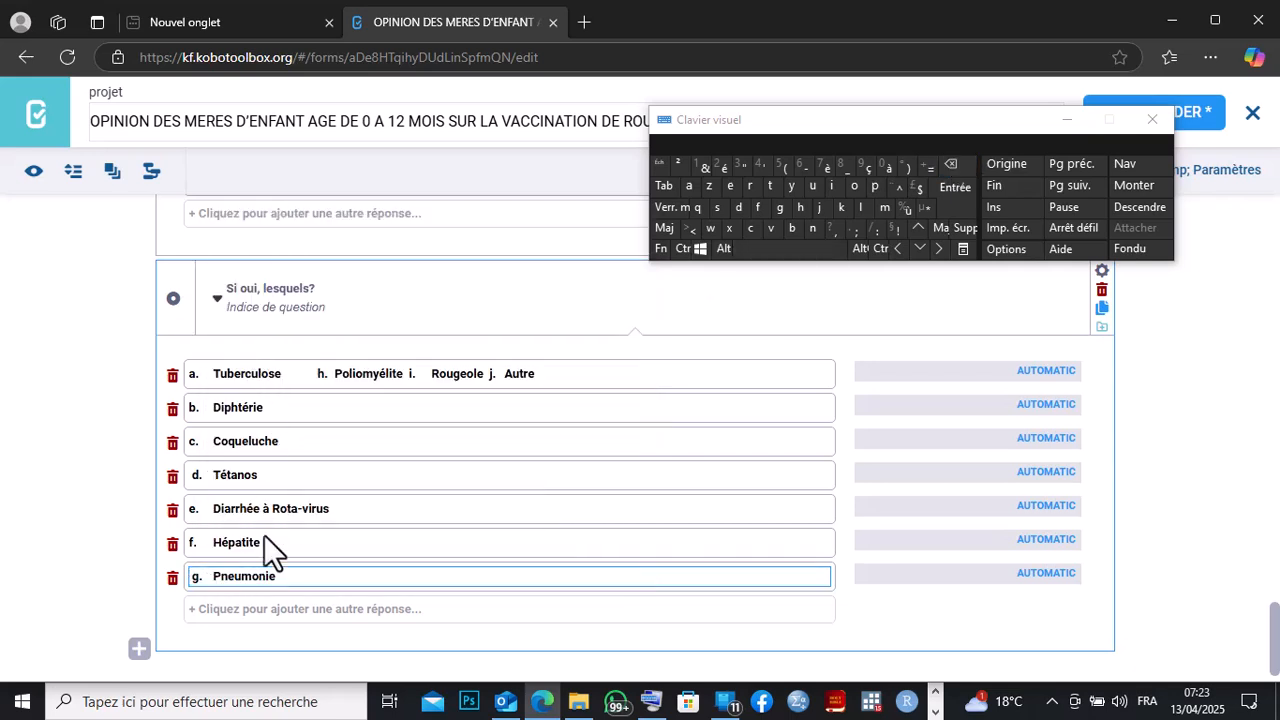
Add an eighth answer option and move 'h. Poliomyélite' from the first option into it.
click(245, 609)
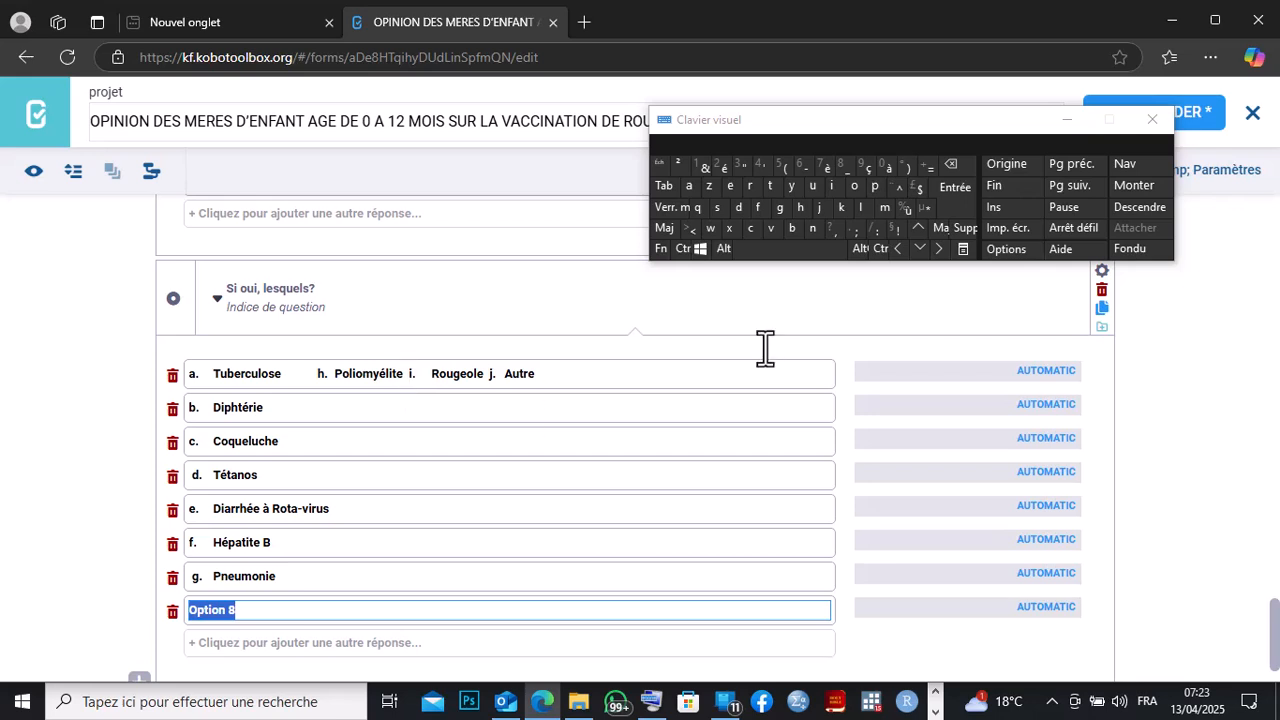
click(965, 162)
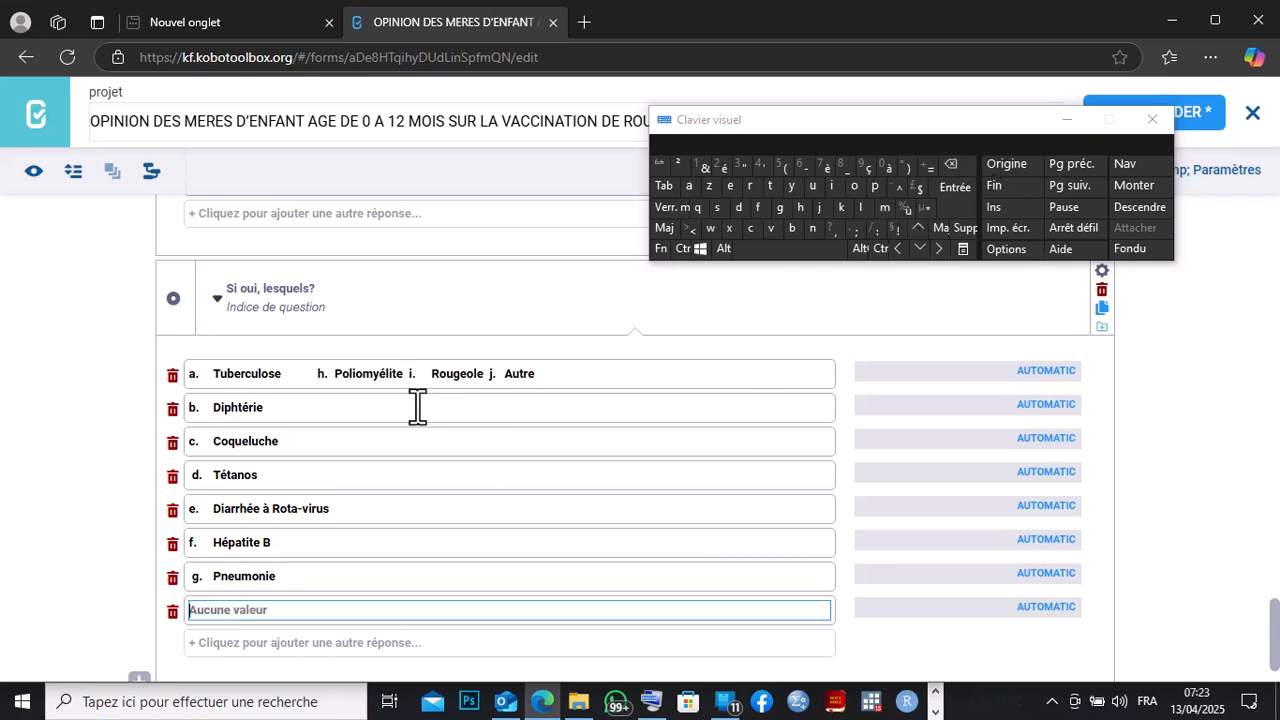
drag(403, 374, 332, 366)
key(ctrl+c)
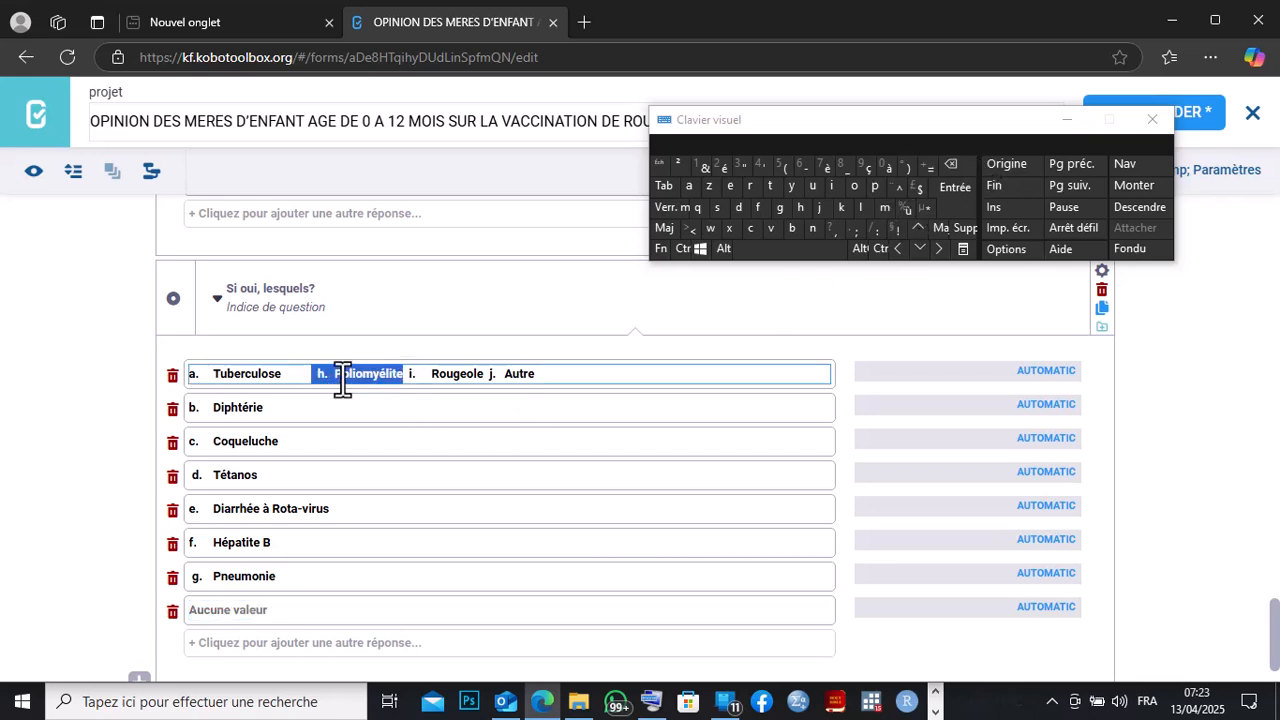
right_click(333, 370)
click(394, 73)
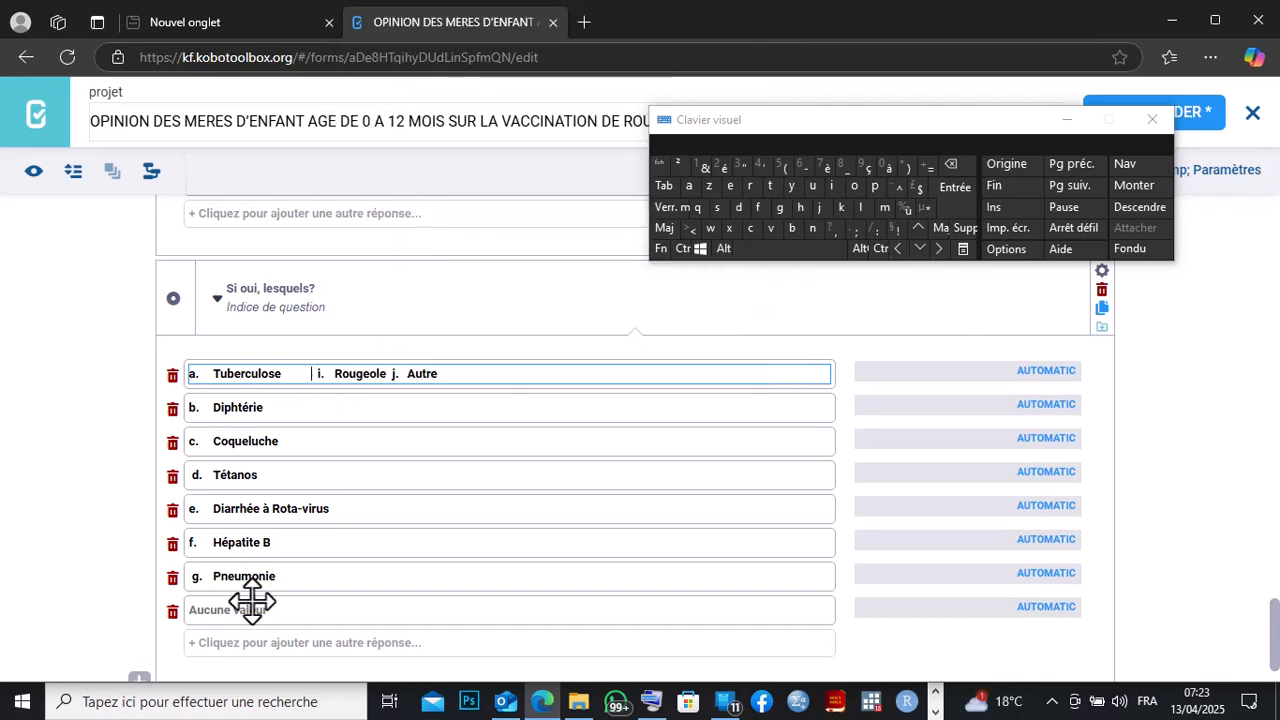
right_click(202, 609)
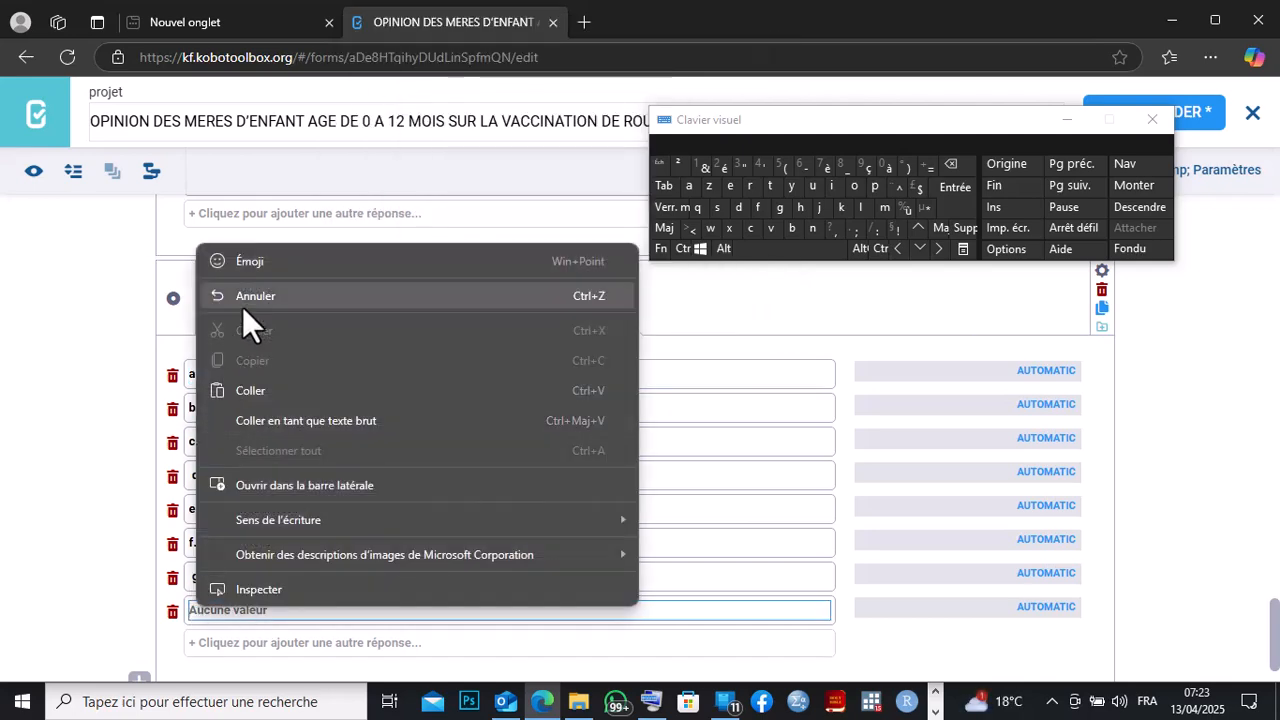
click(243, 388)
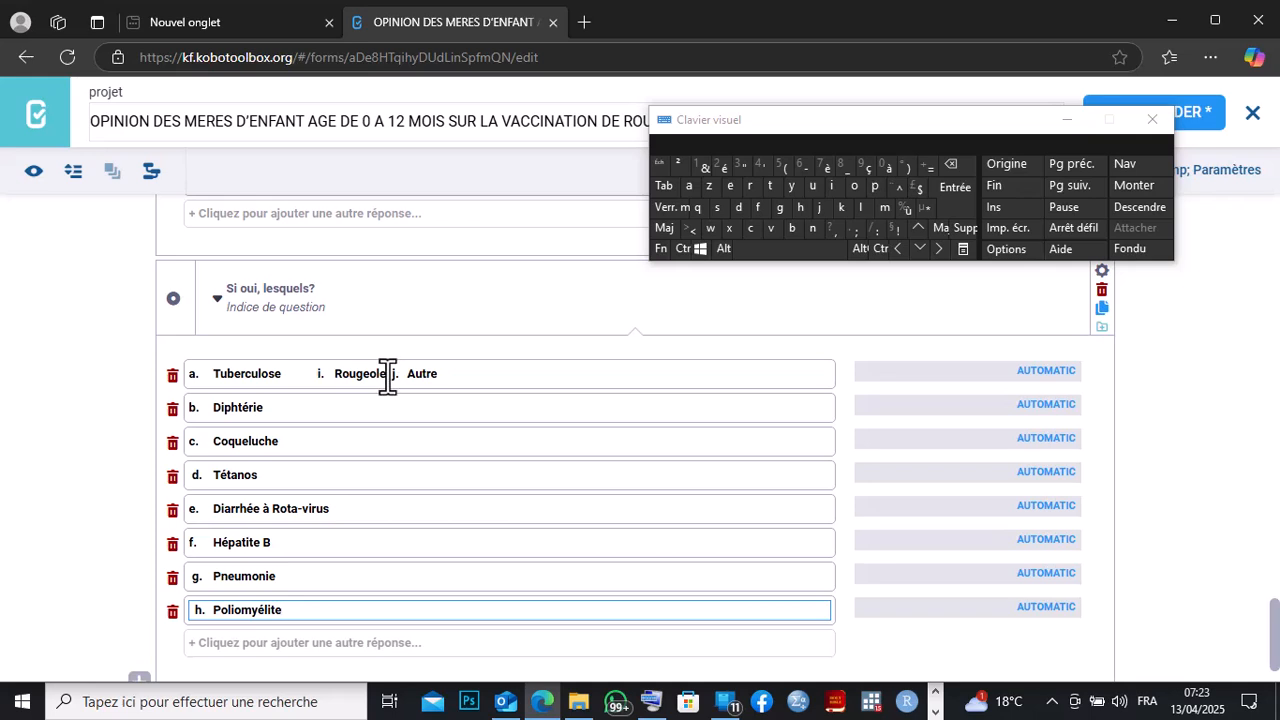
Add a ninth answer option and move 'i. Rougeole' from the first option into it.
drag(387, 373, 303, 373)
right_click(336, 373)
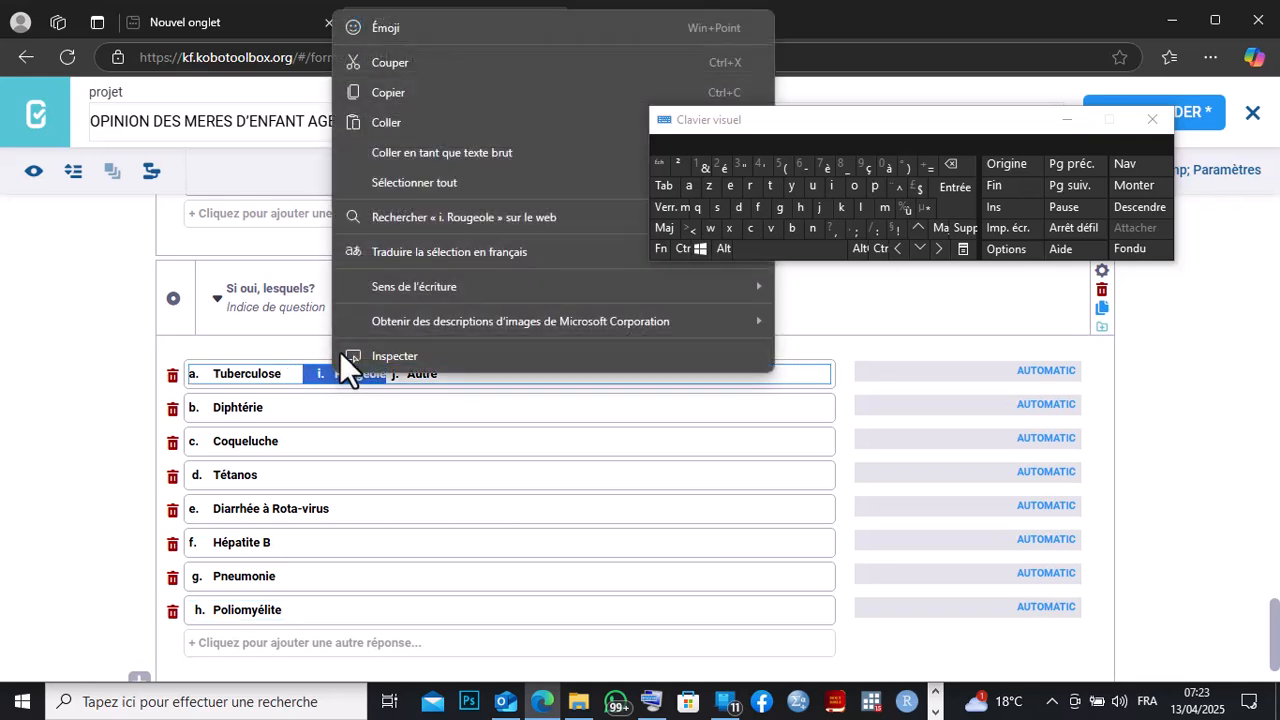
click(426, 70)
click(226, 643)
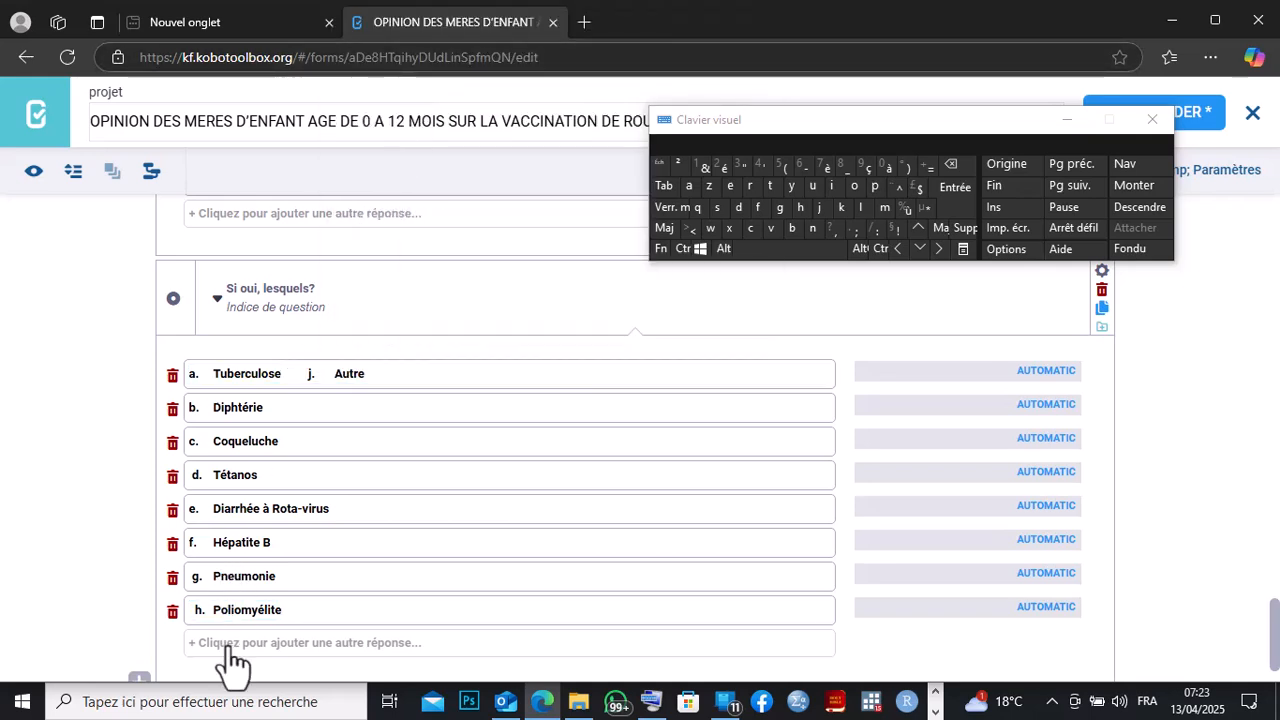
click(951, 165)
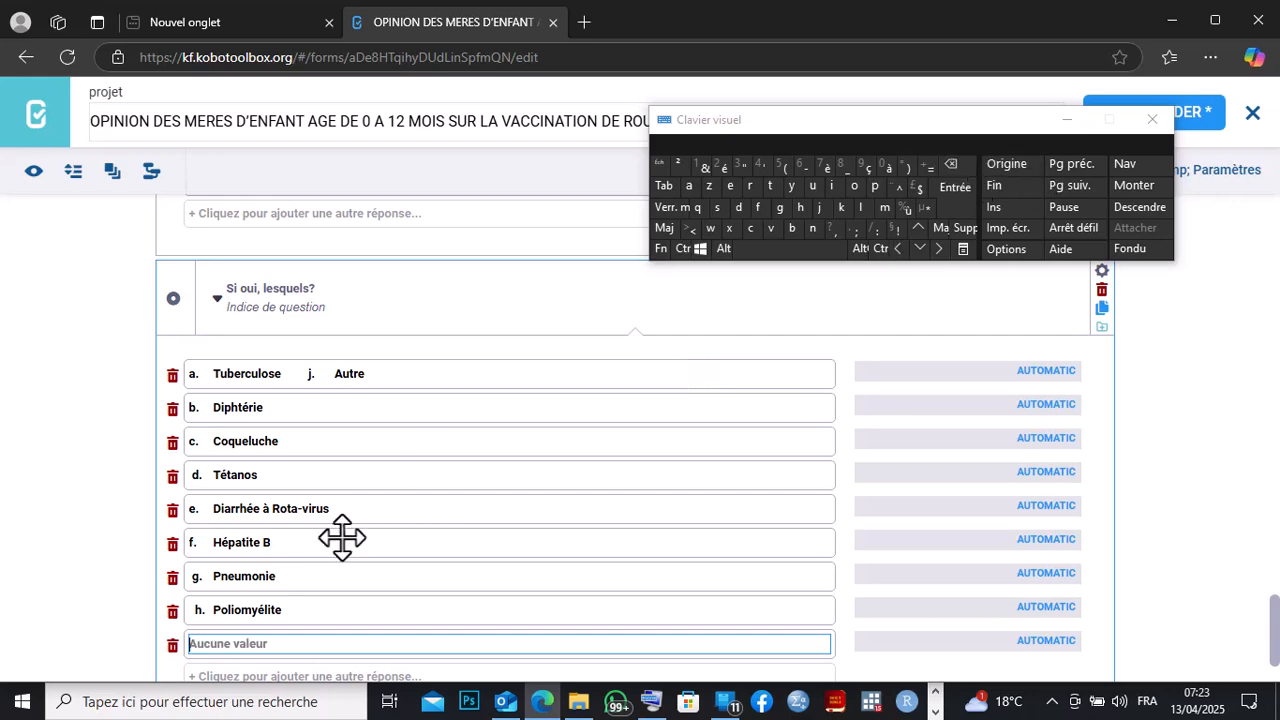
right_click(193, 643)
click(268, 430)
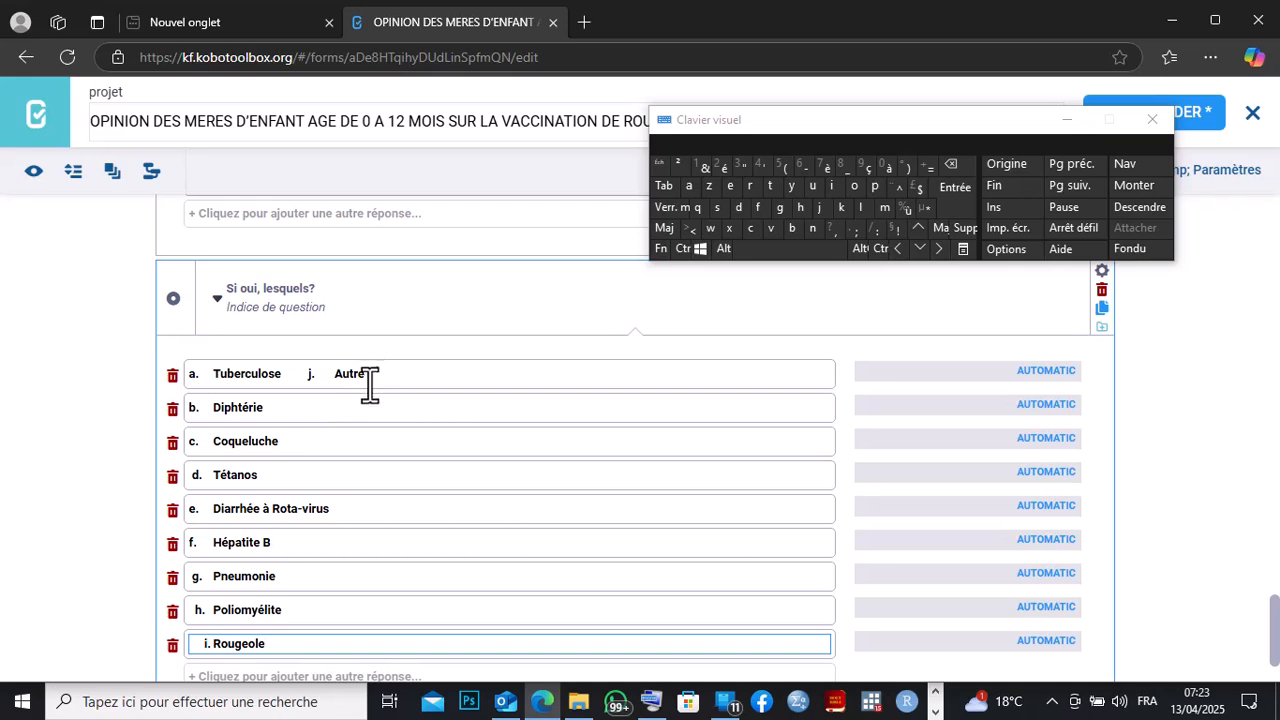
Add a tenth answer option and move 'j. Autre' from the first option into it.
drag(368, 376, 306, 378)
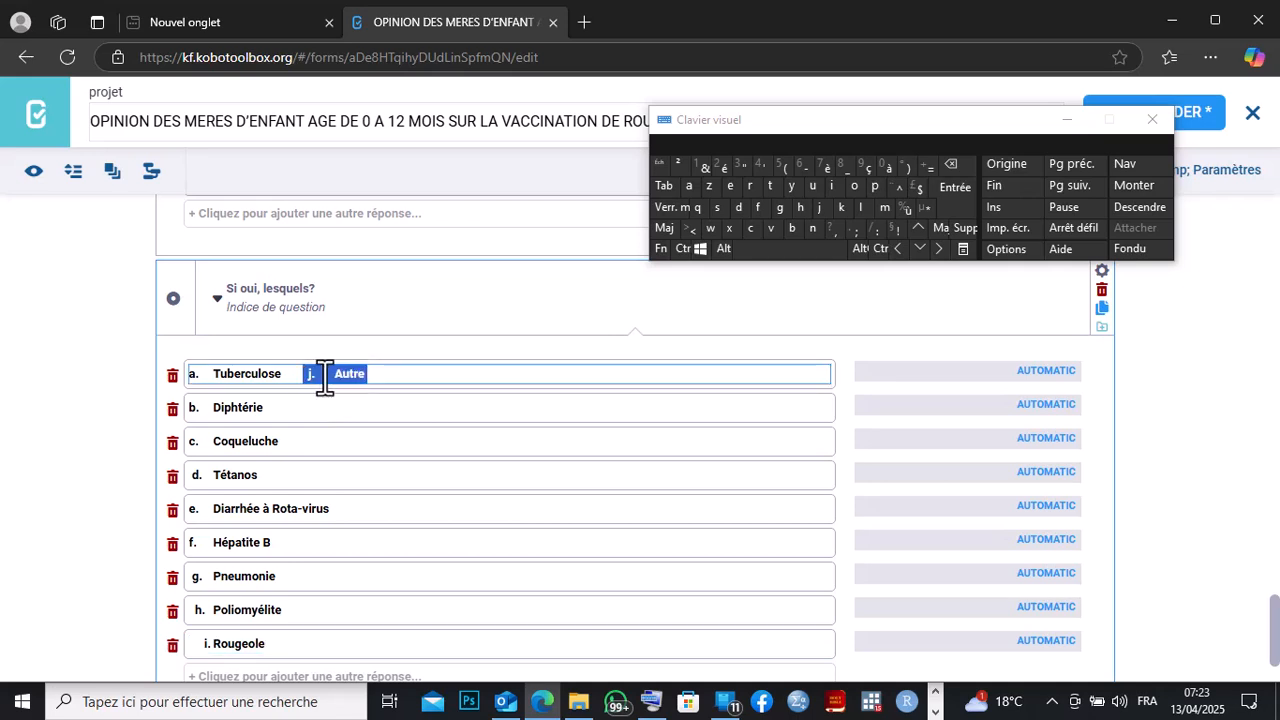
right_click(325, 378)
click(385, 73)
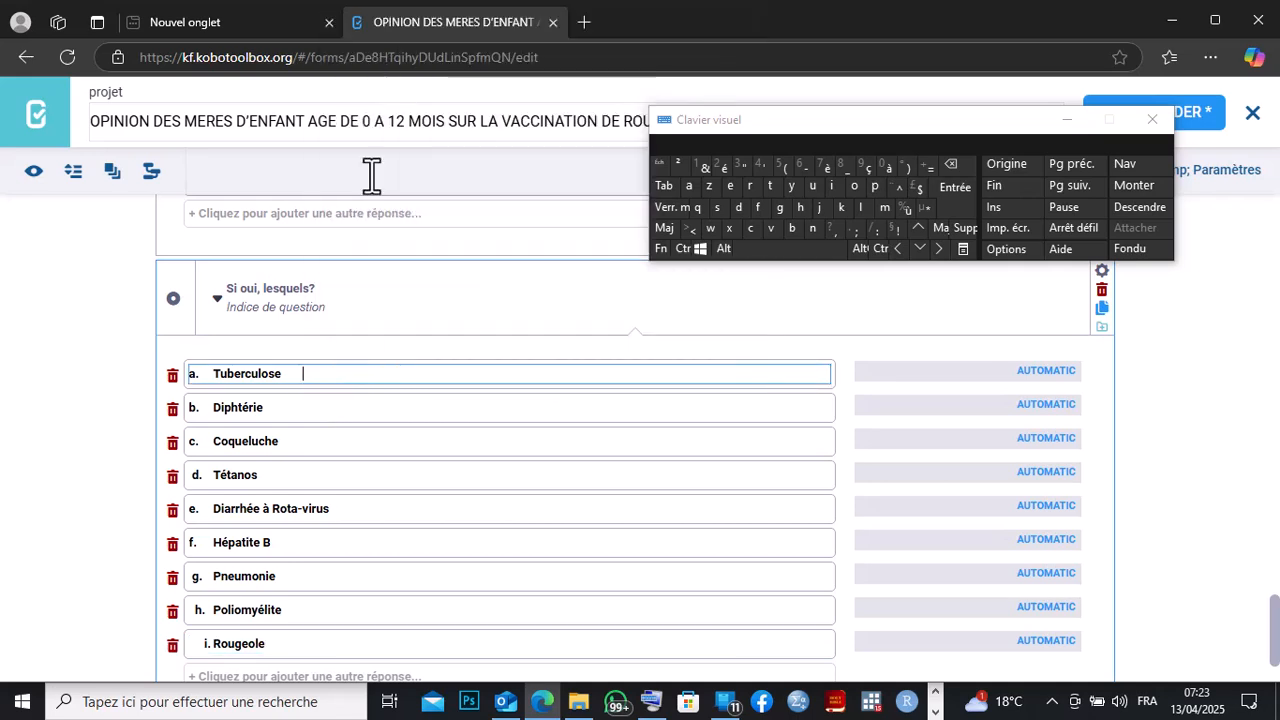
scroll(1270, 640, down, 1)
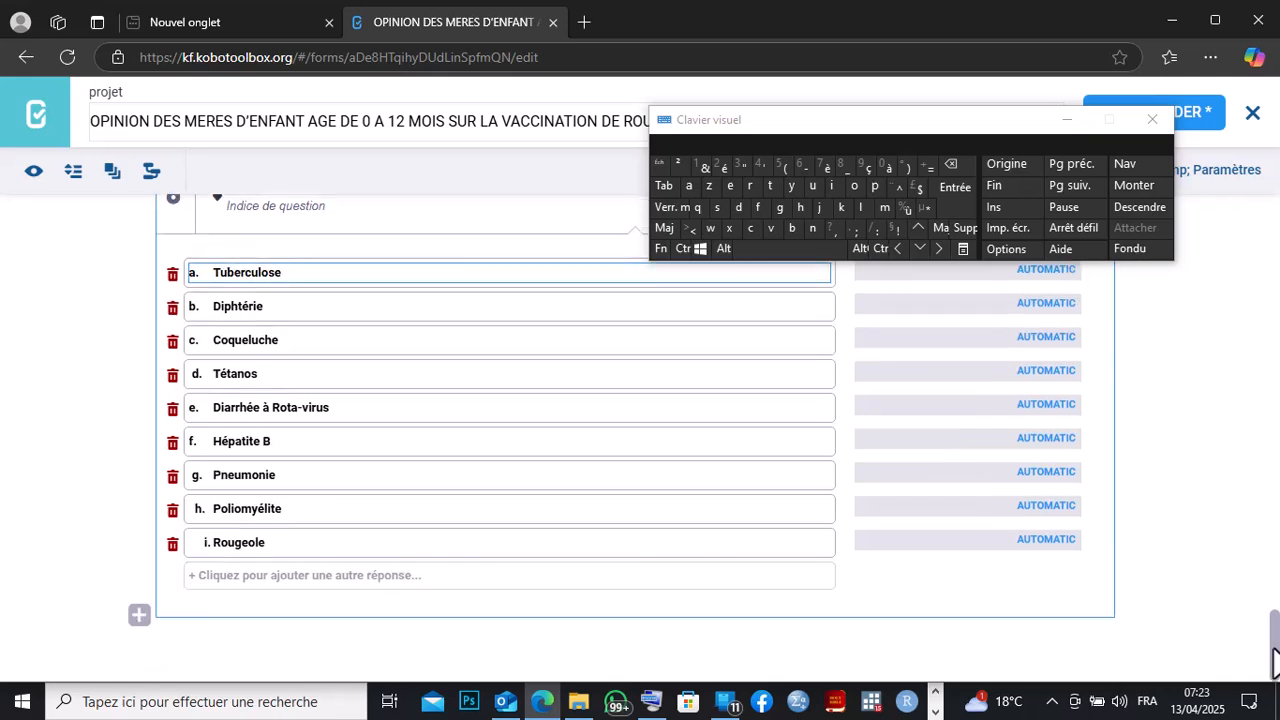
click(327, 580)
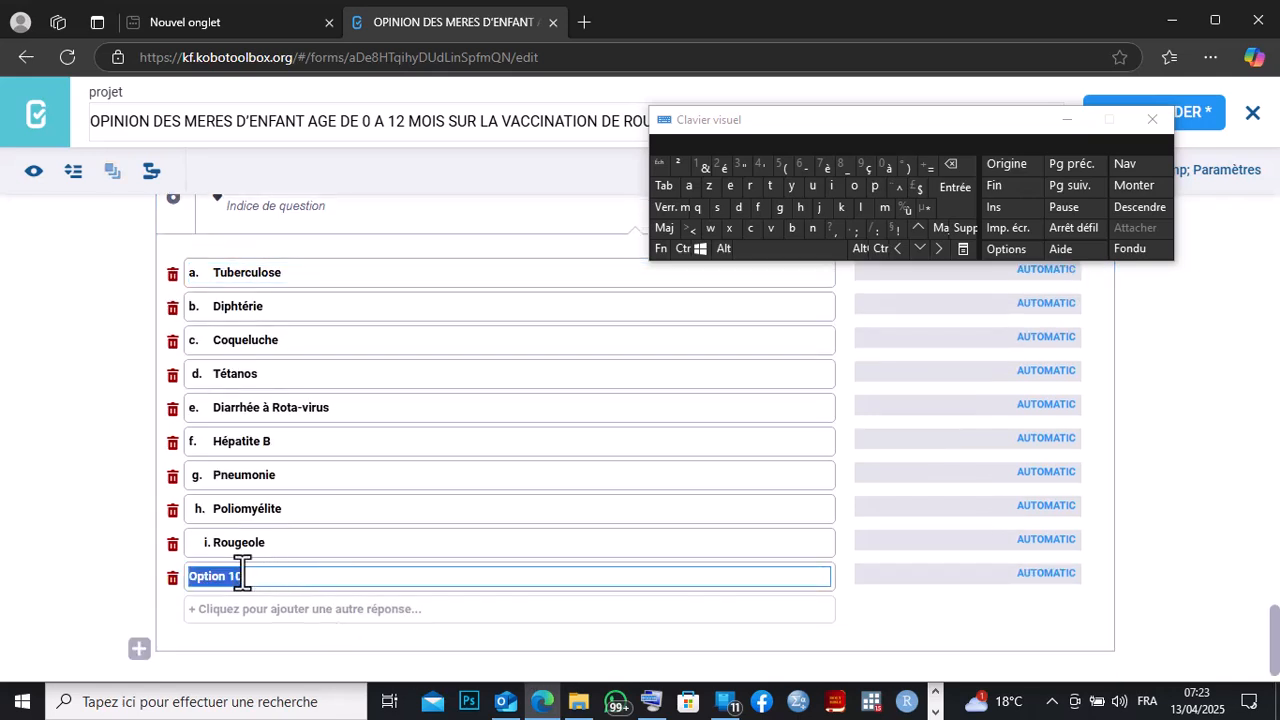
click(966, 165)
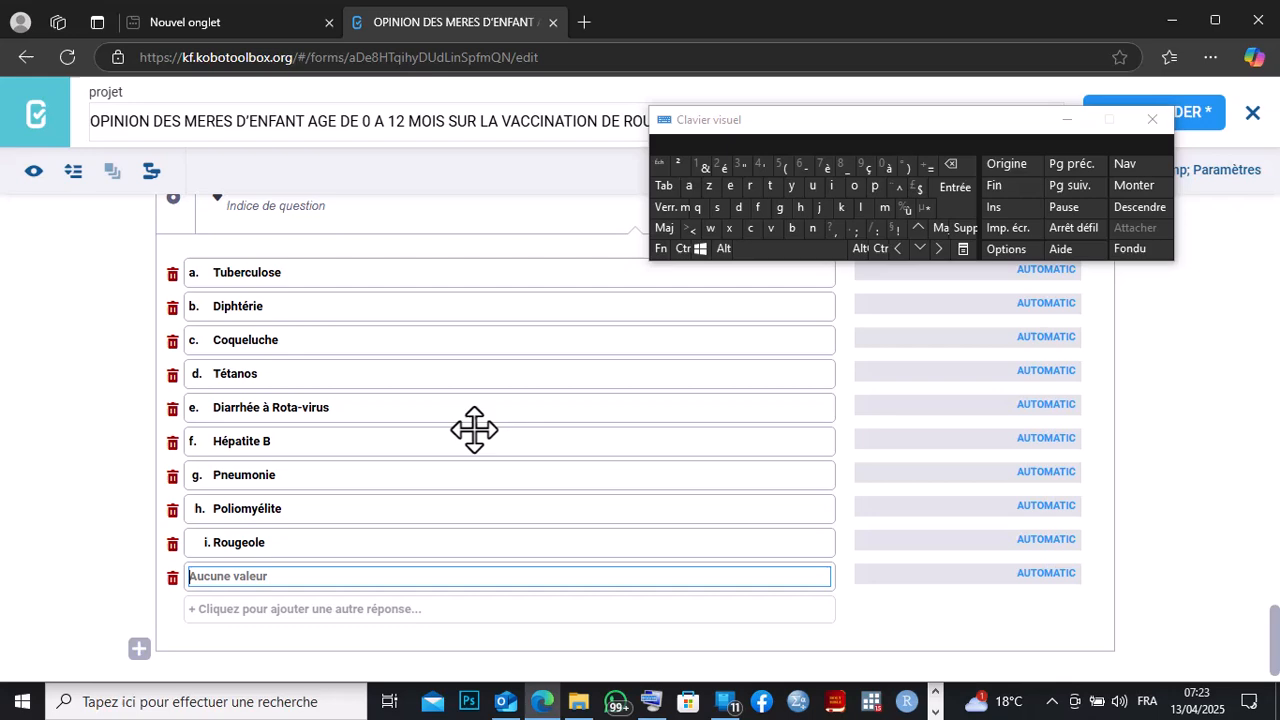
right_click(196, 580)
click(233, 365)
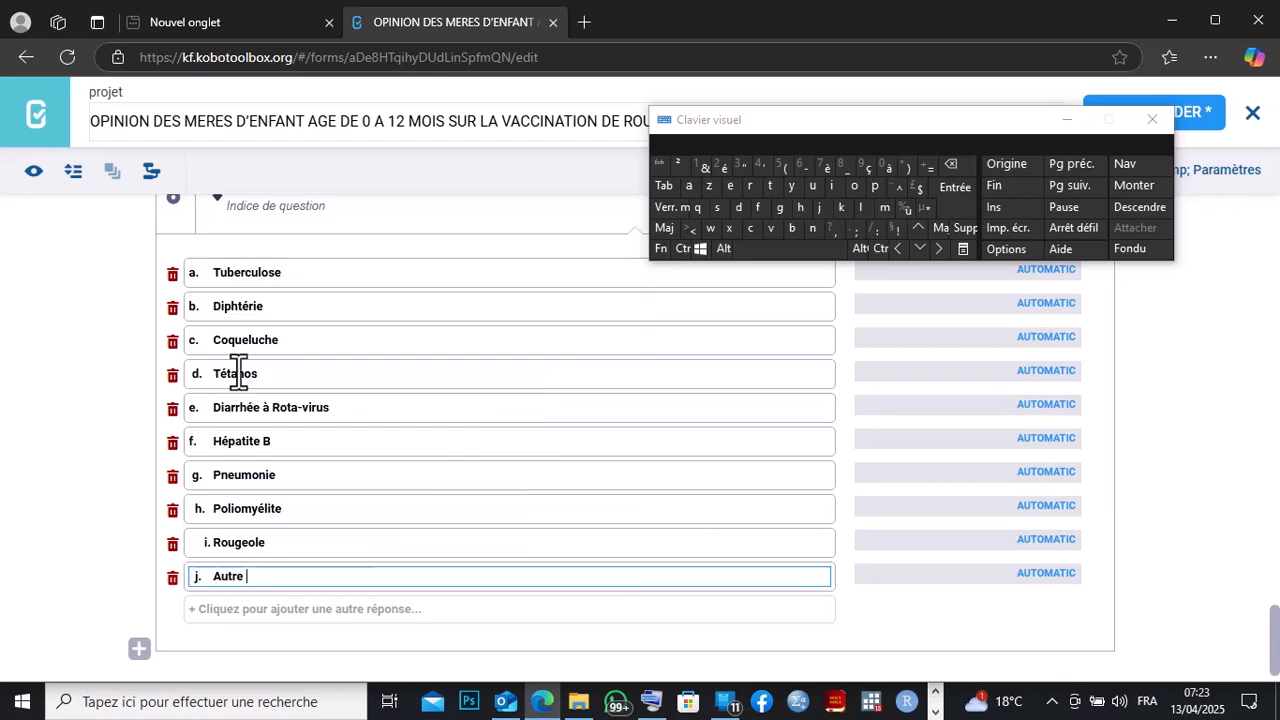
Close the on-screen keyboard and look back over the question's answer options.
click(1062, 121)
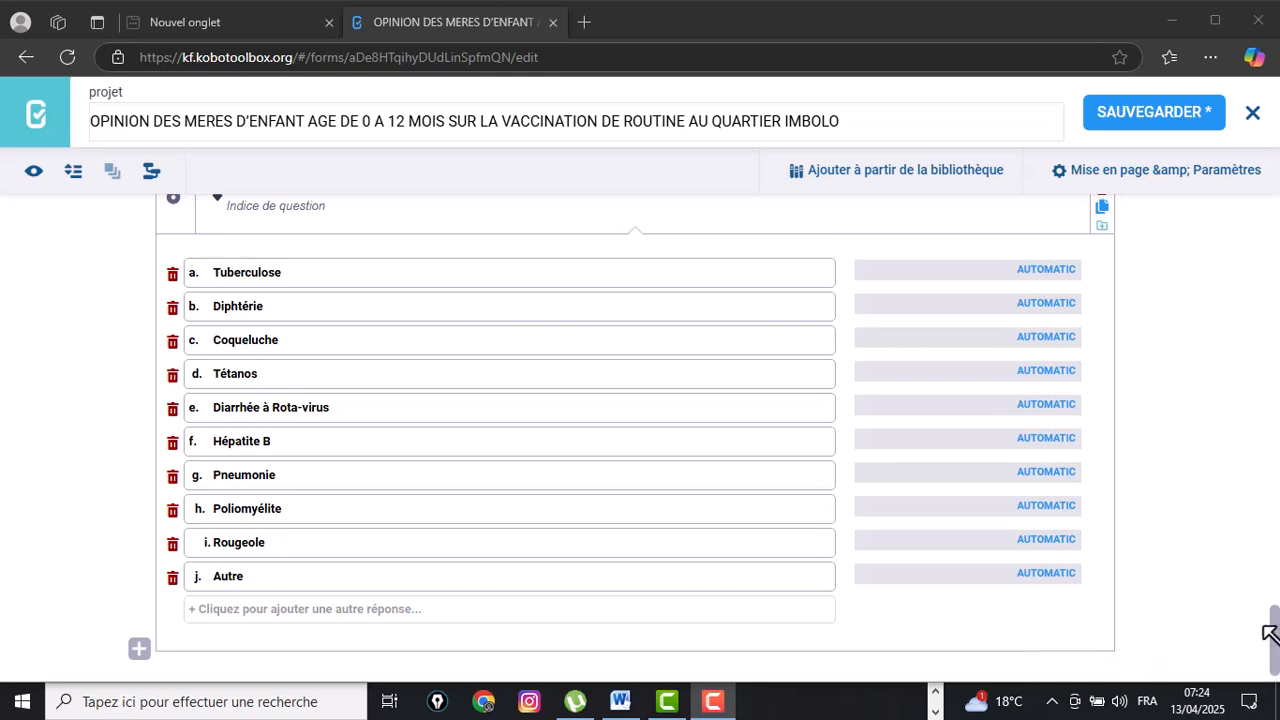
drag(1276, 645, 1276, 620)
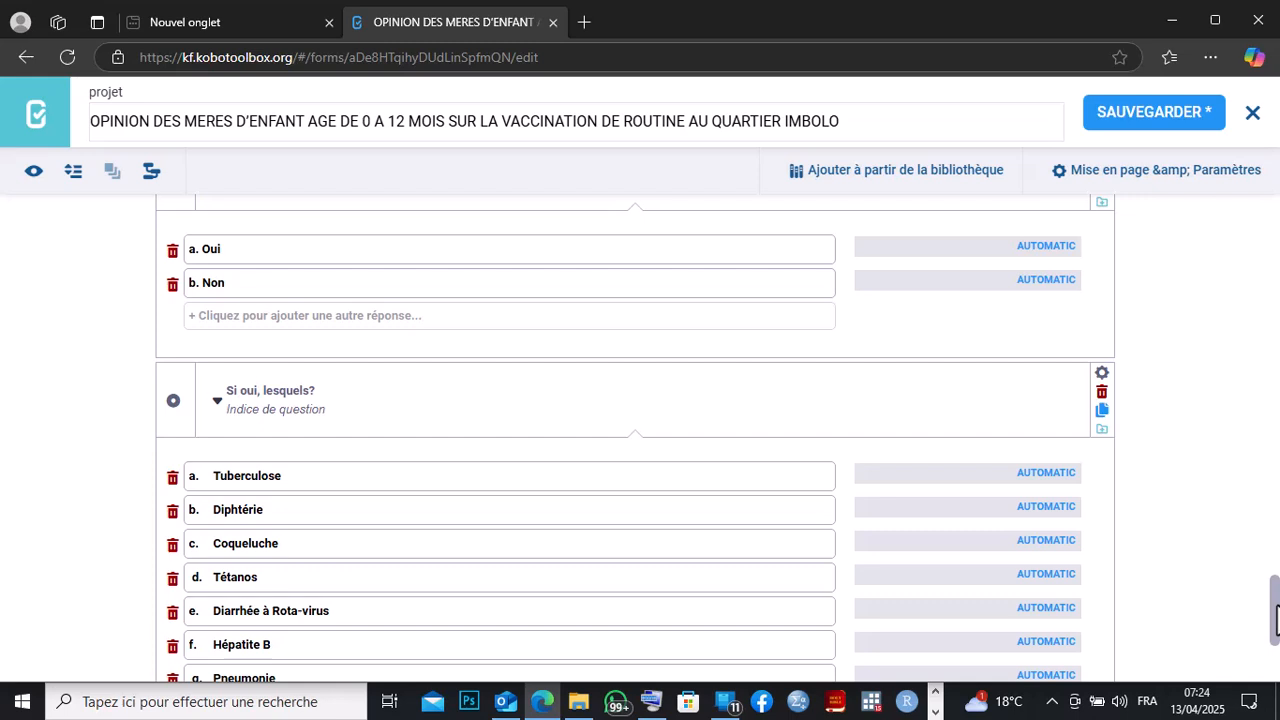
drag(1277, 605, 1277, 595)
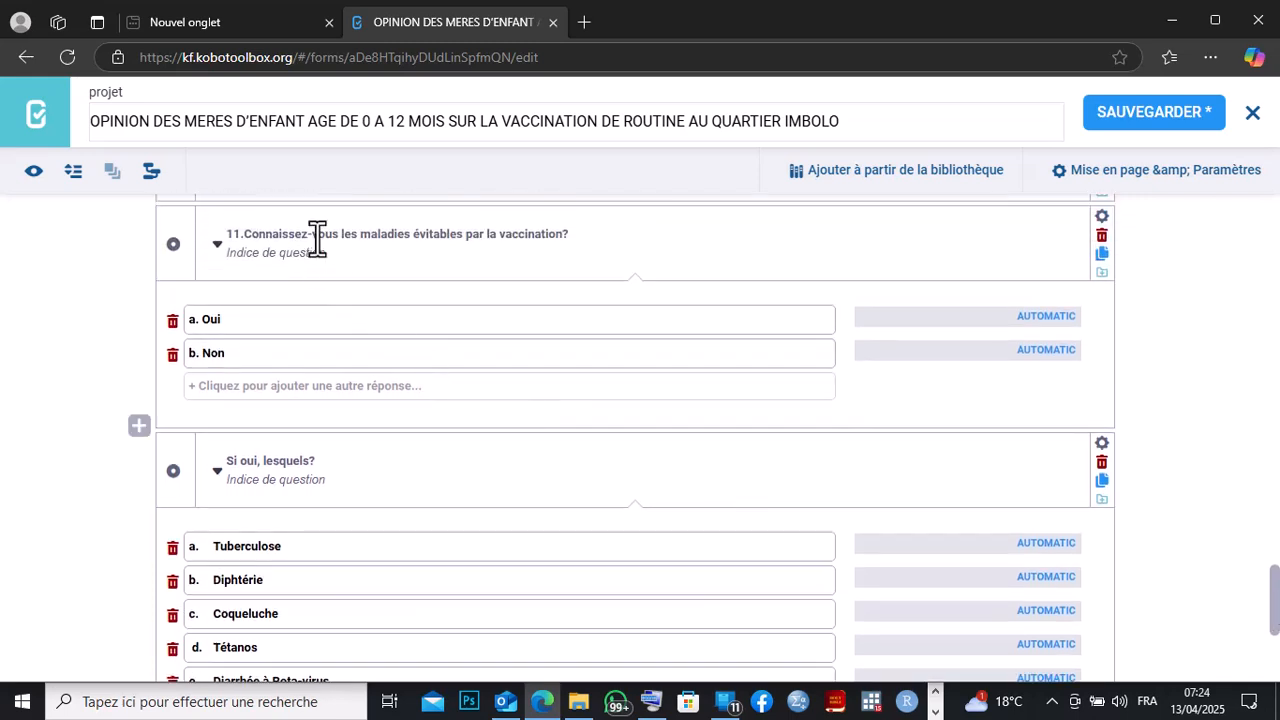
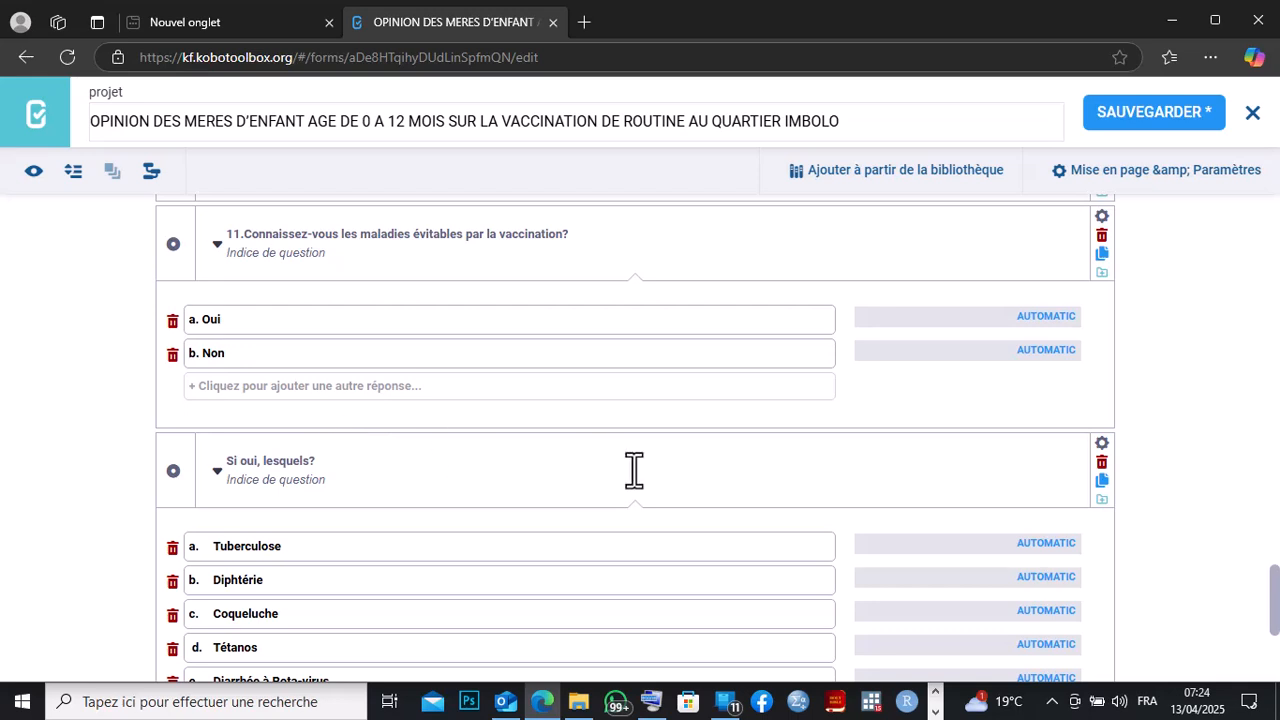
Add a conditional branching rule so 'Si oui, lesquels?' shows only when question 11 is answered 'a. Oui'.
click(1102, 443)
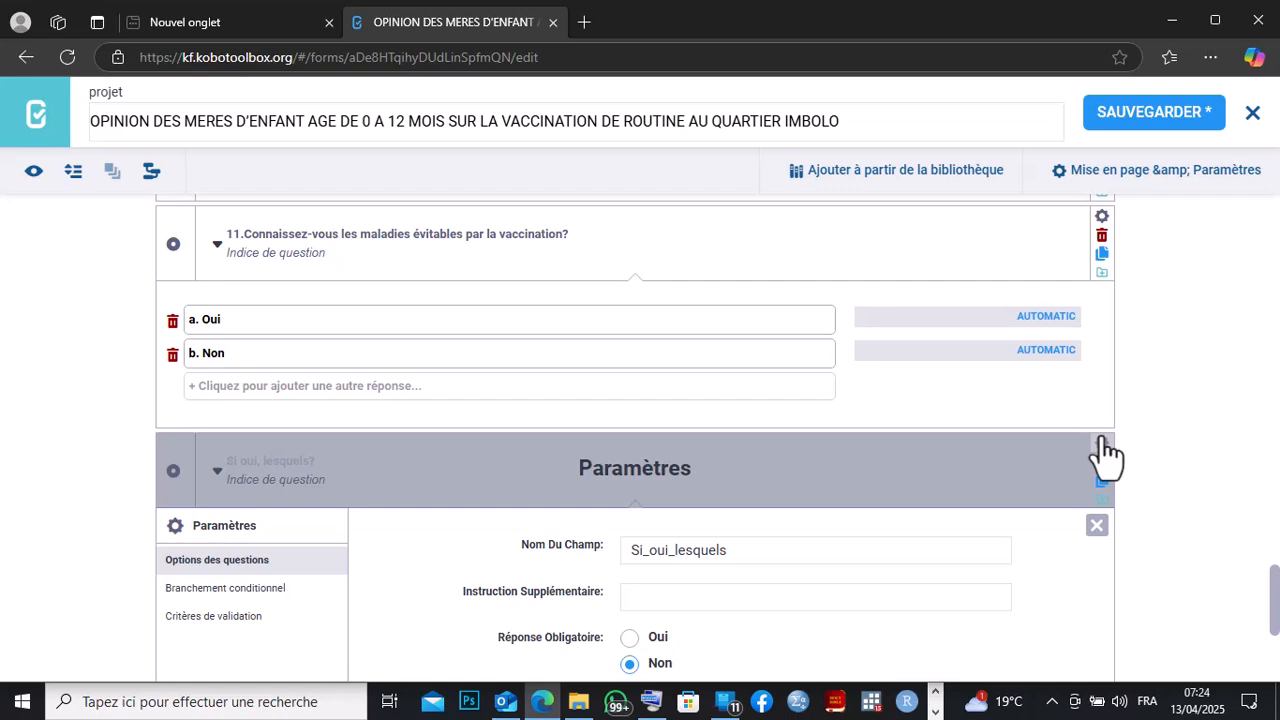
click(240, 598)
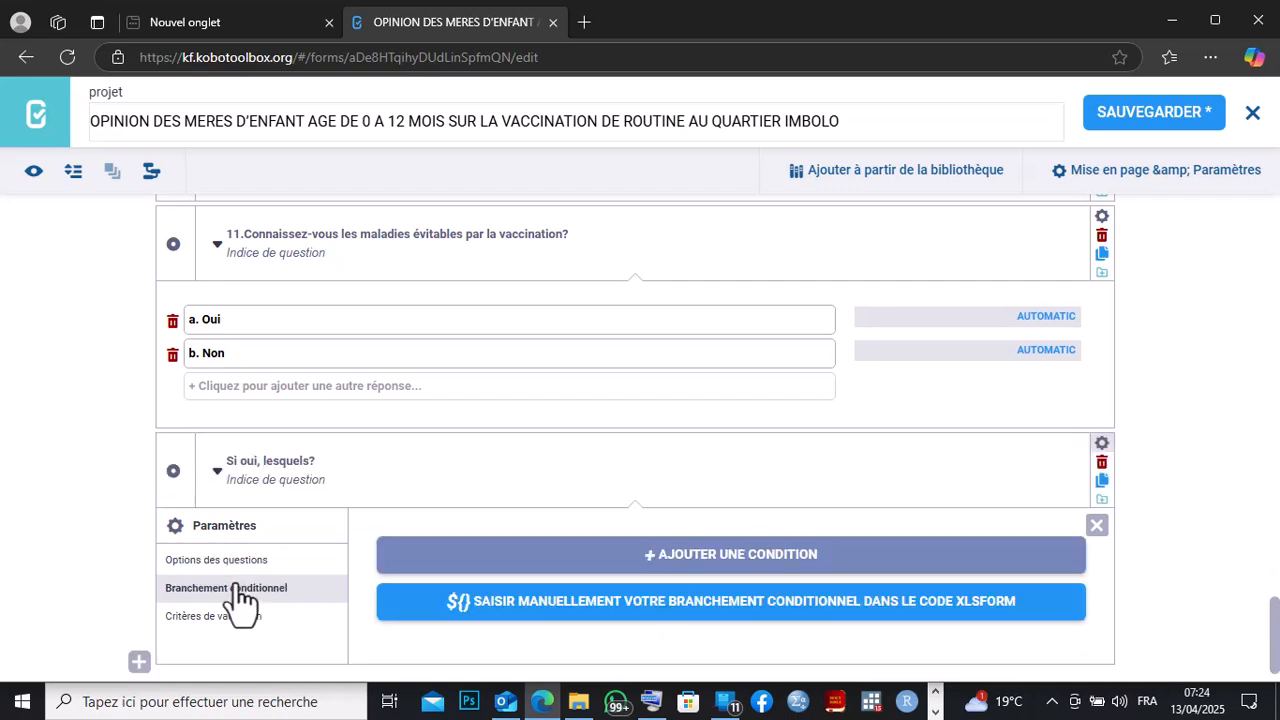
click(573, 552)
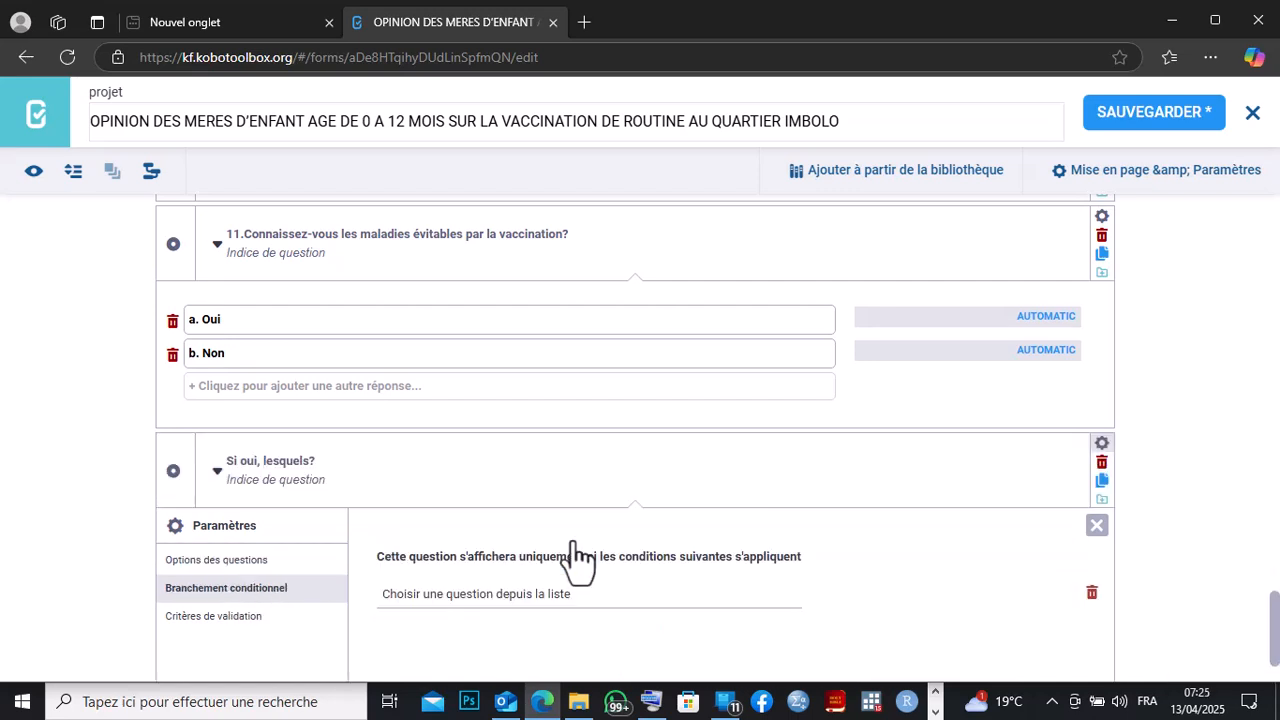
click(580, 598)
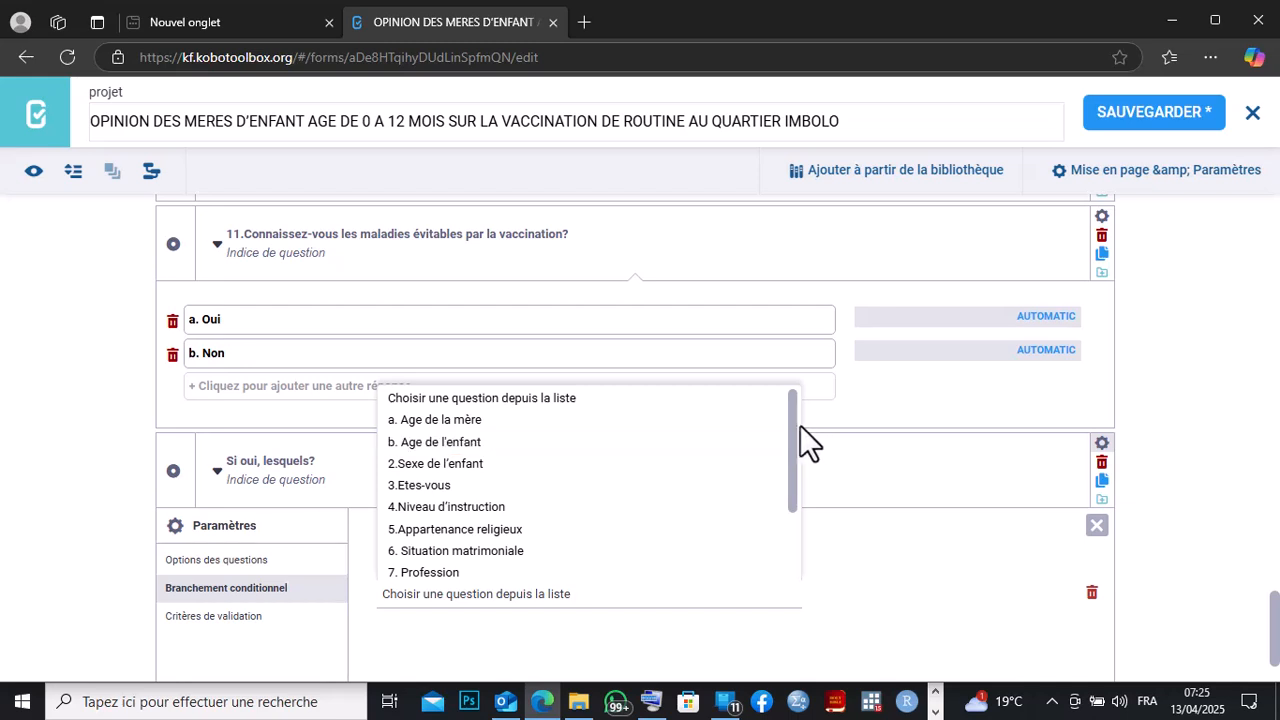
drag(797, 449, 794, 583)
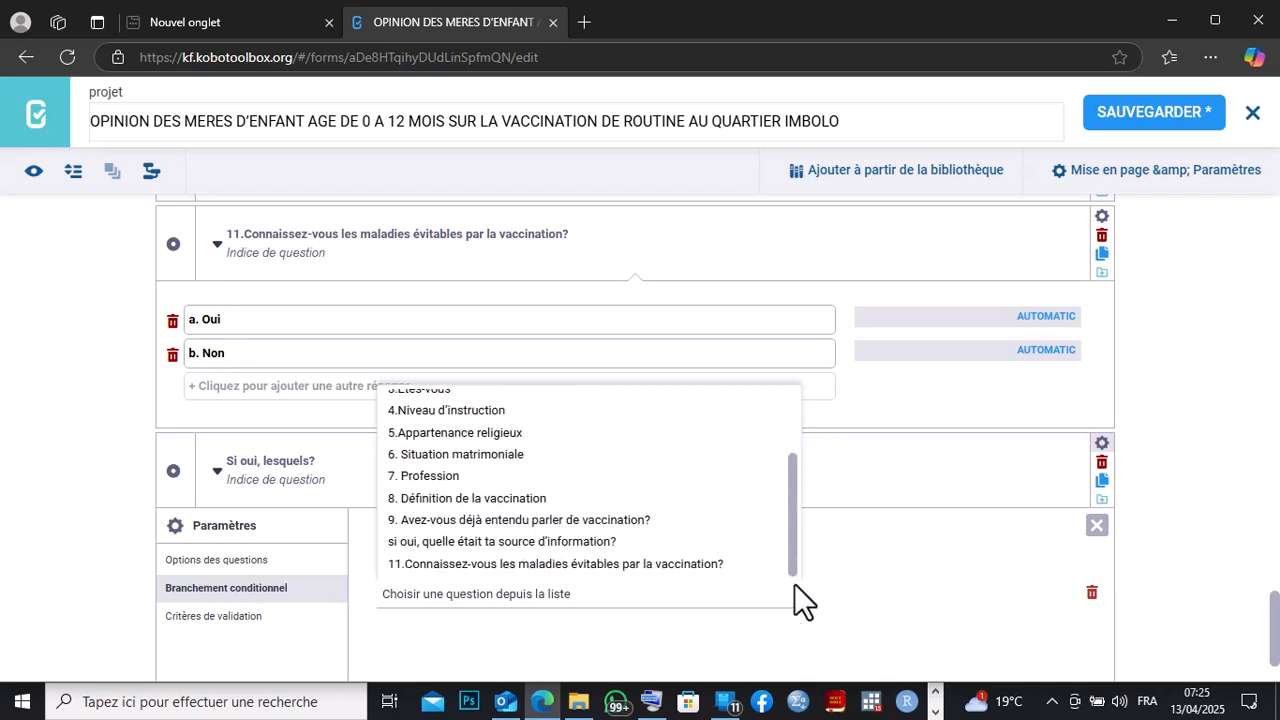
click(515, 566)
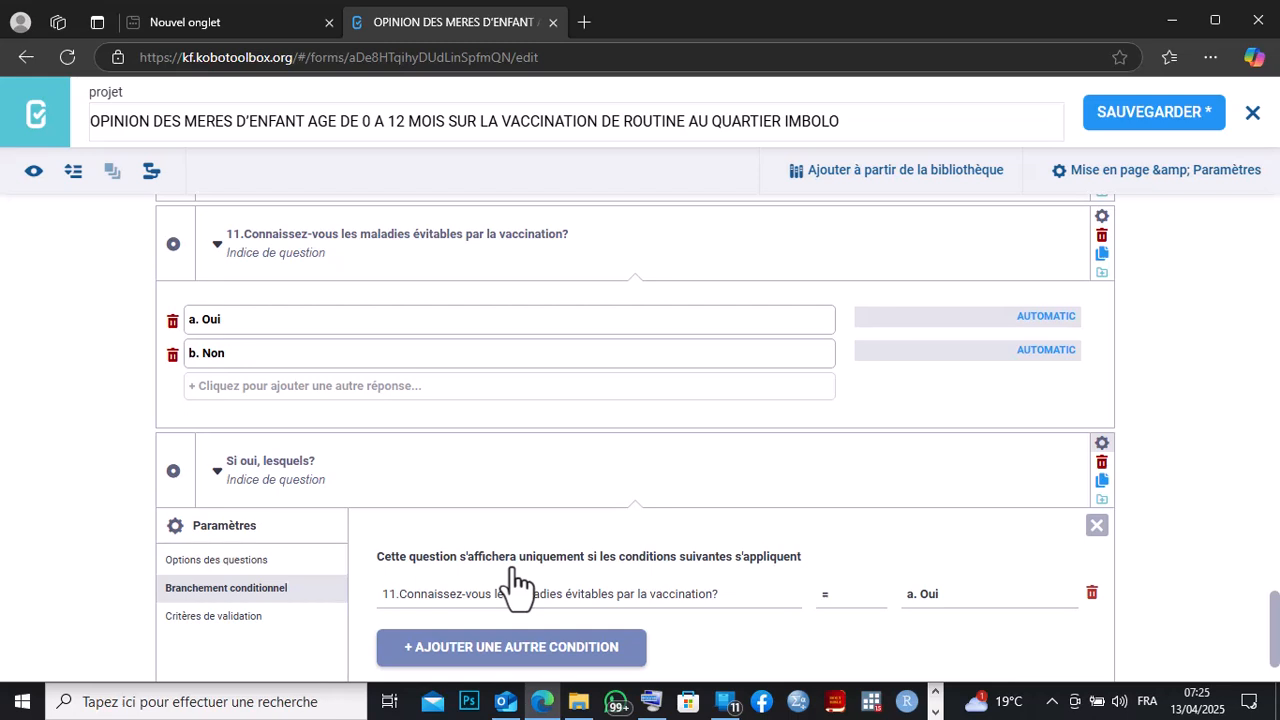
click(945, 602)
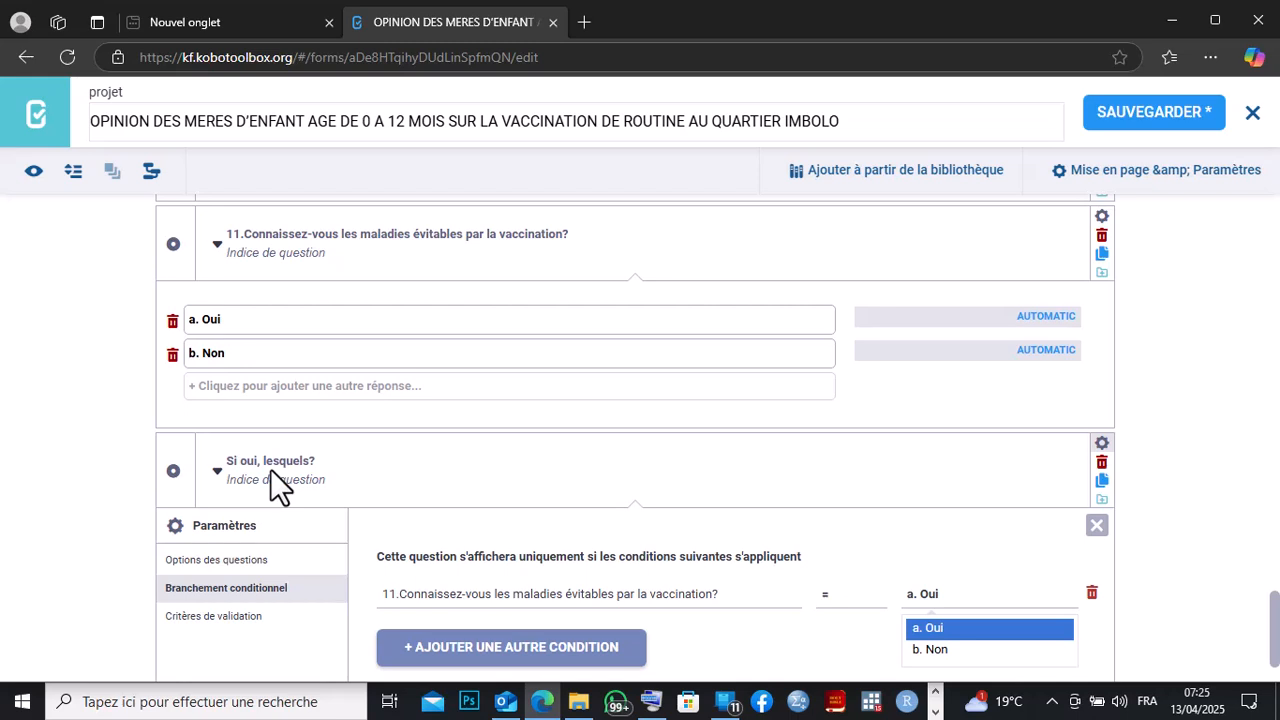
click(914, 628)
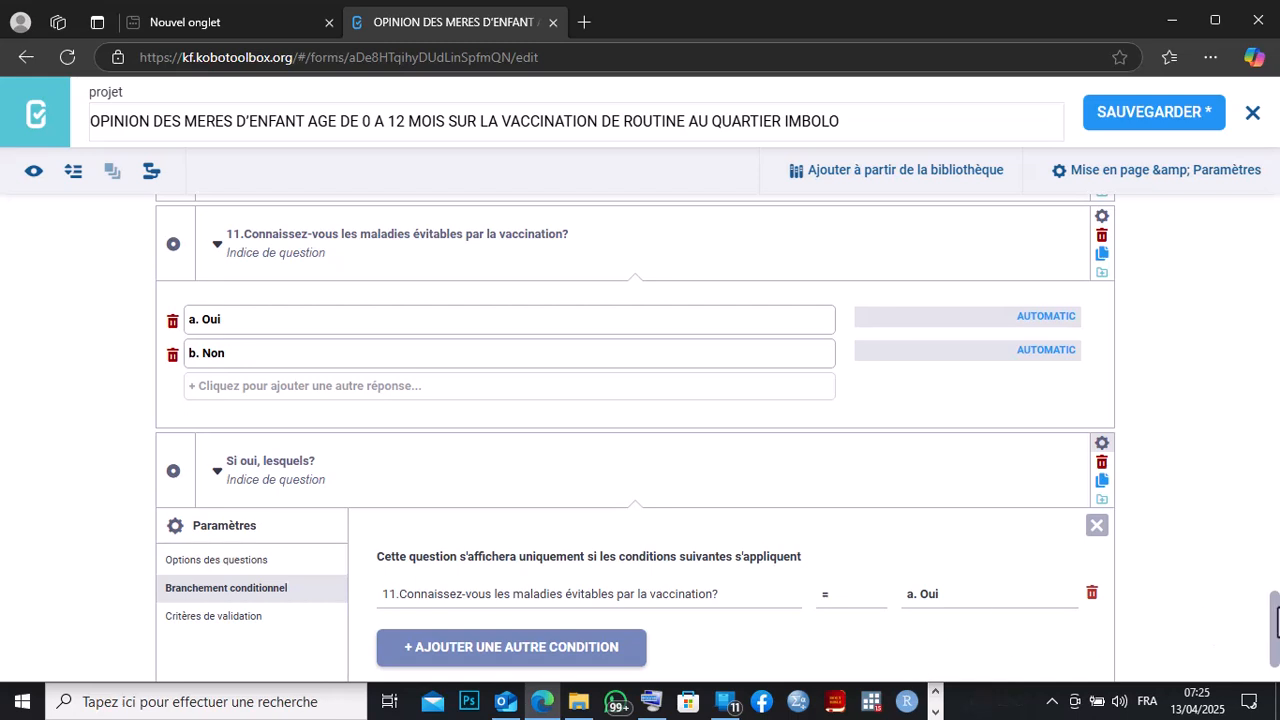
drag(1277, 622, 1277, 666)
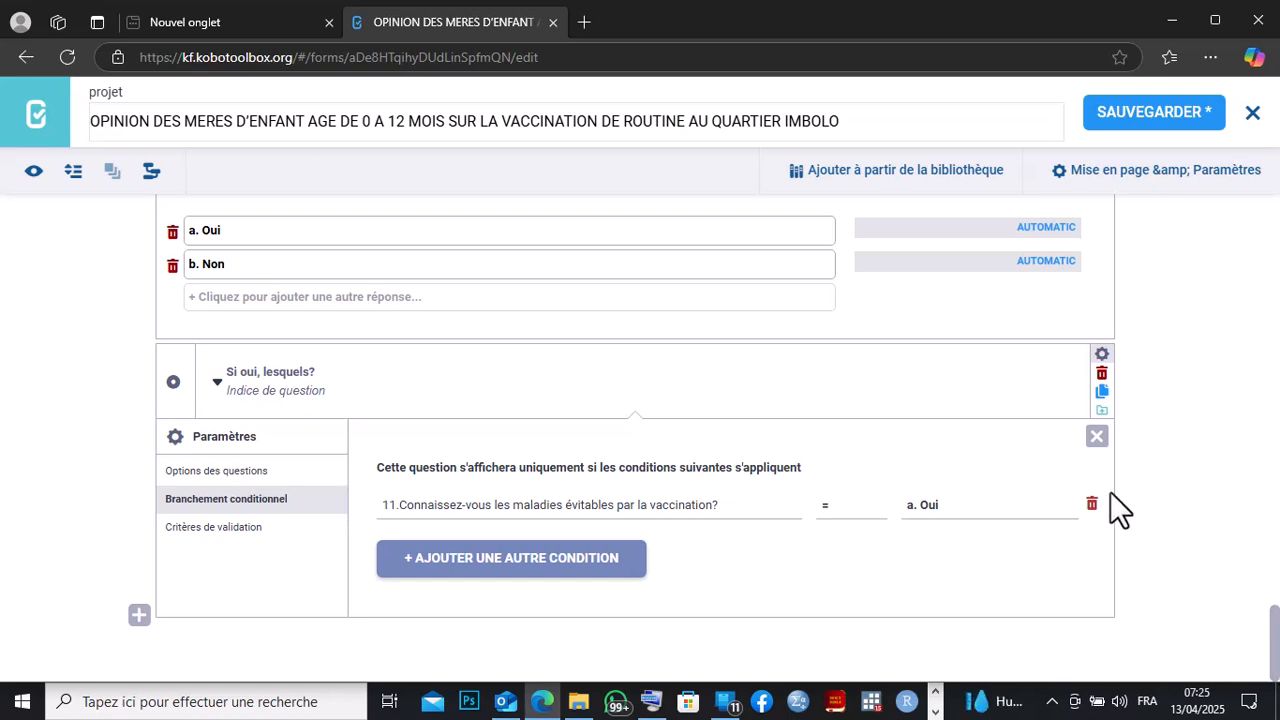
click(1096, 437)
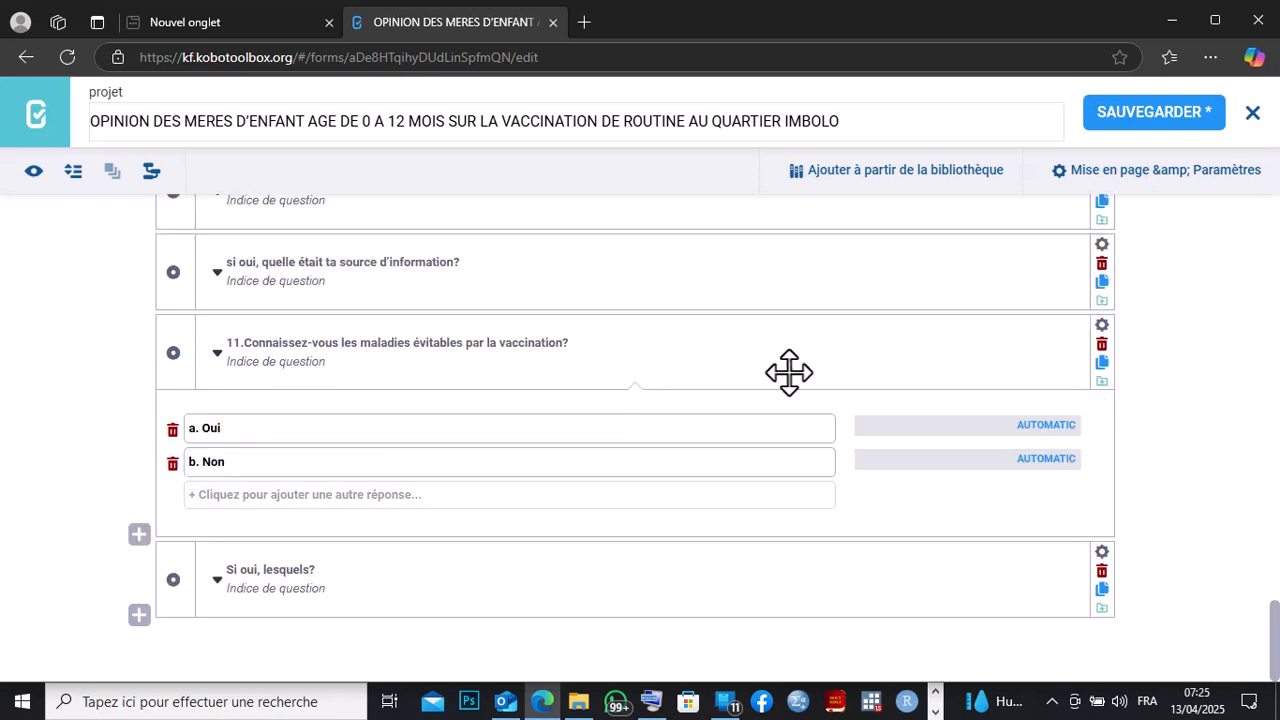
Preview the form and test question 11's answers to check when 'Si oui, lesquels?' appears.
click(40, 120)
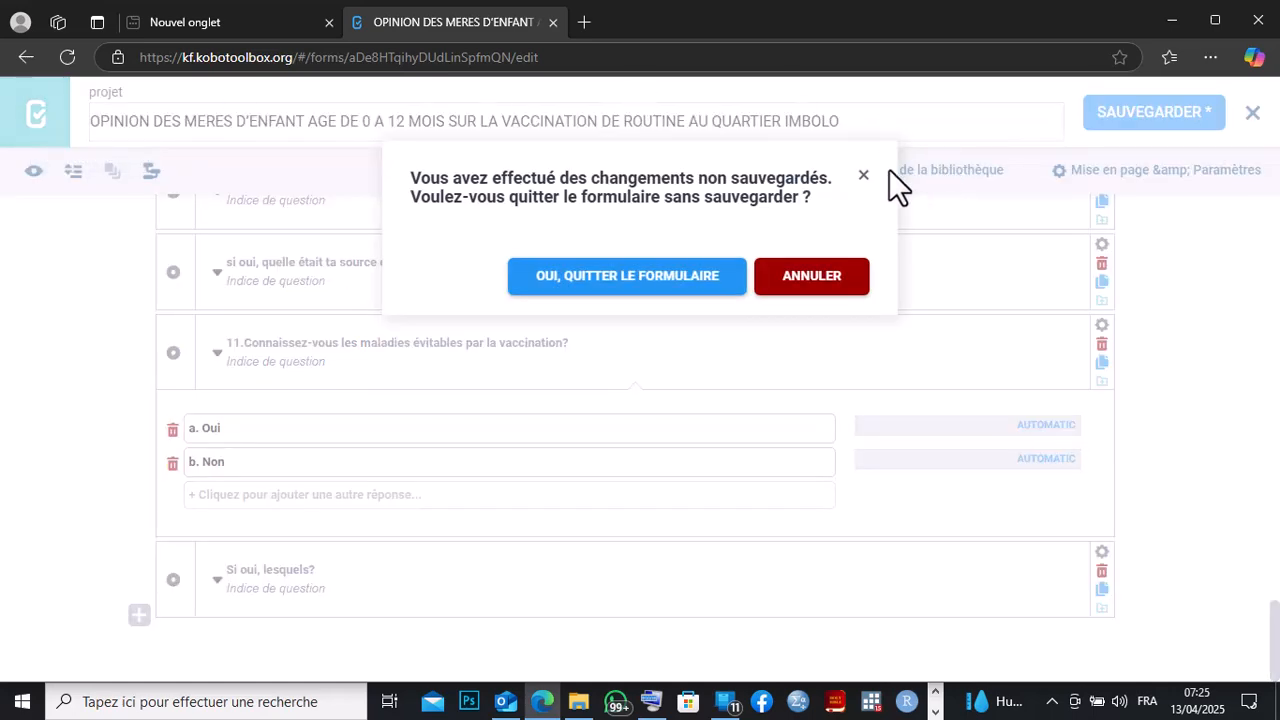
click(864, 176)
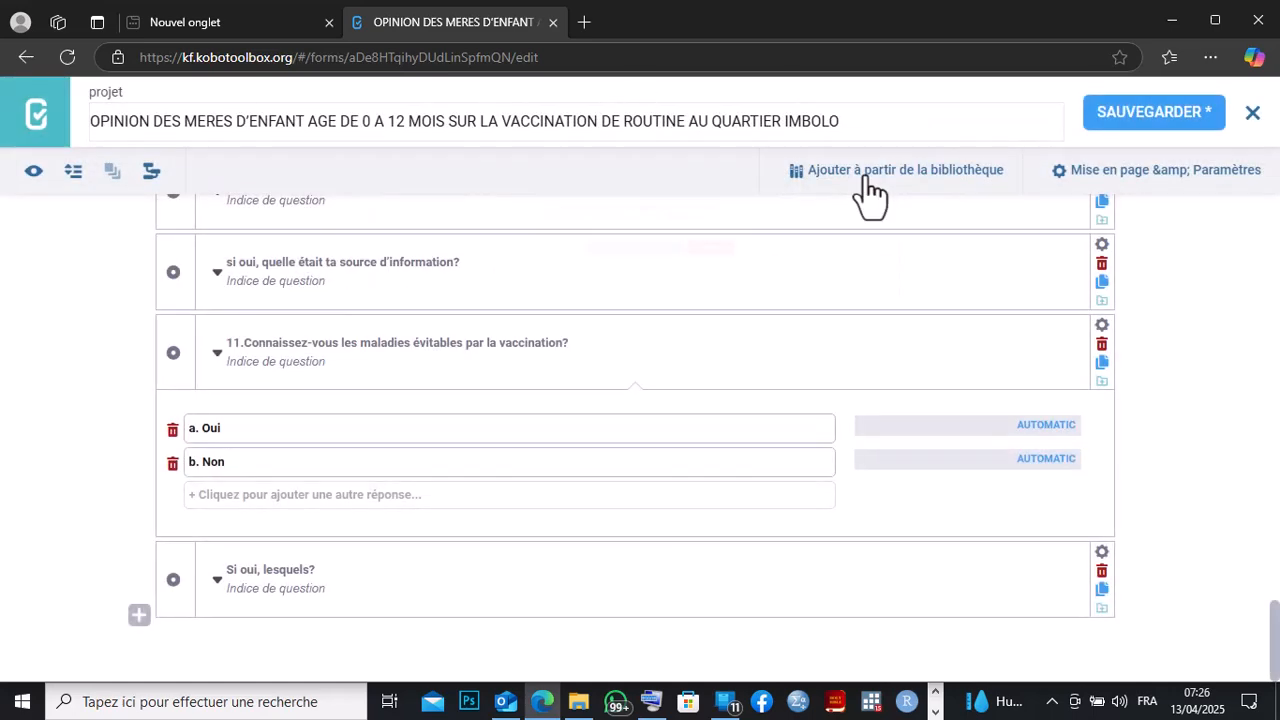
click(31, 175)
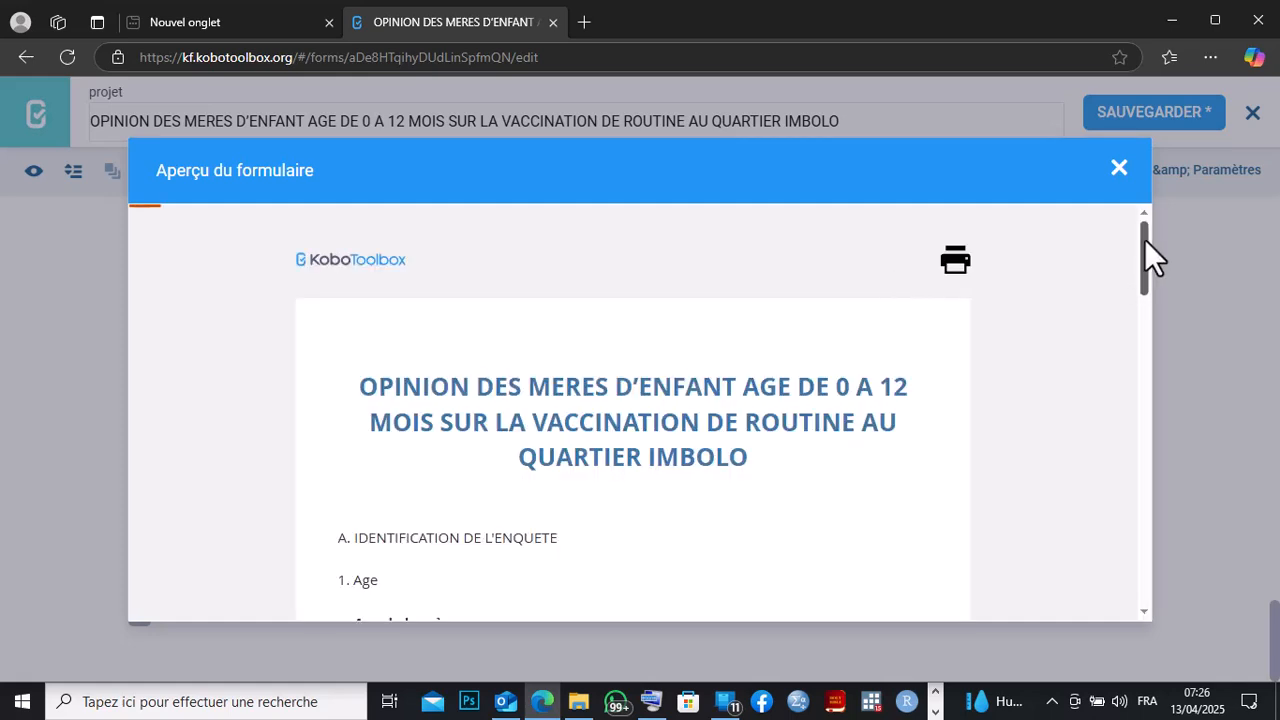
drag(1144, 240, 1139, 550)
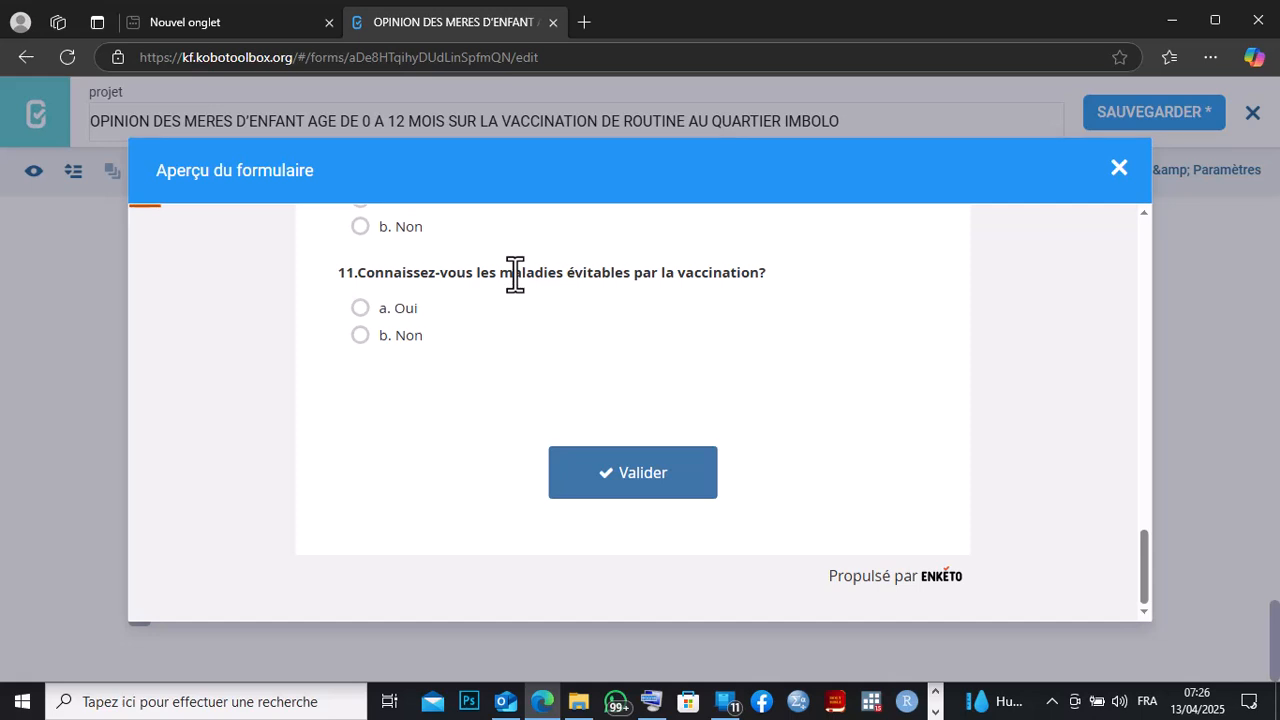
click(359, 337)
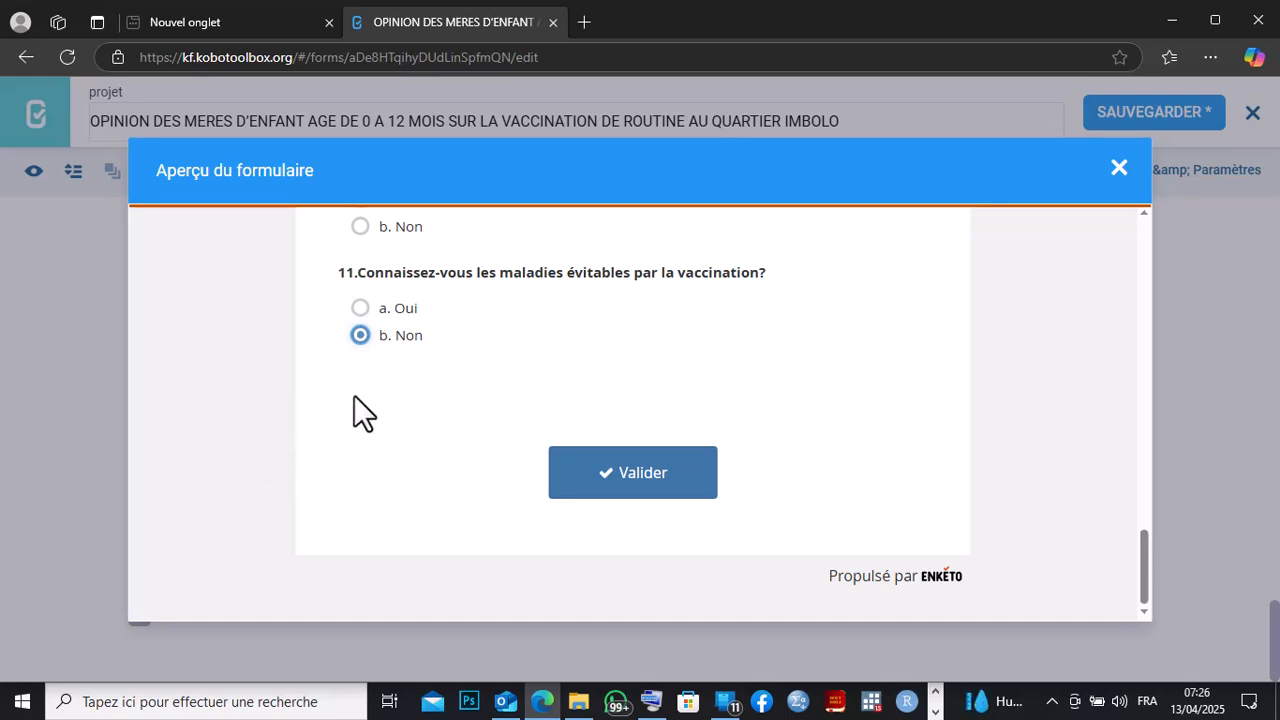
click(360, 308)
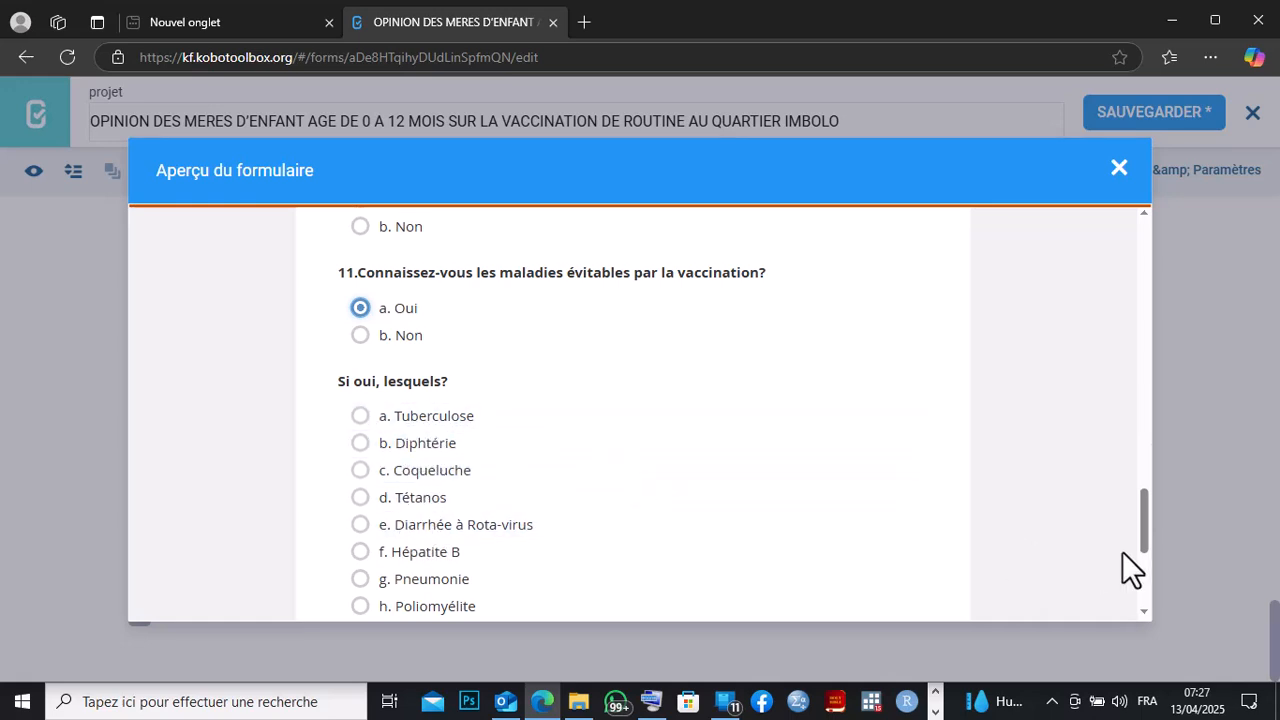
drag(1143, 516, 1143, 525)
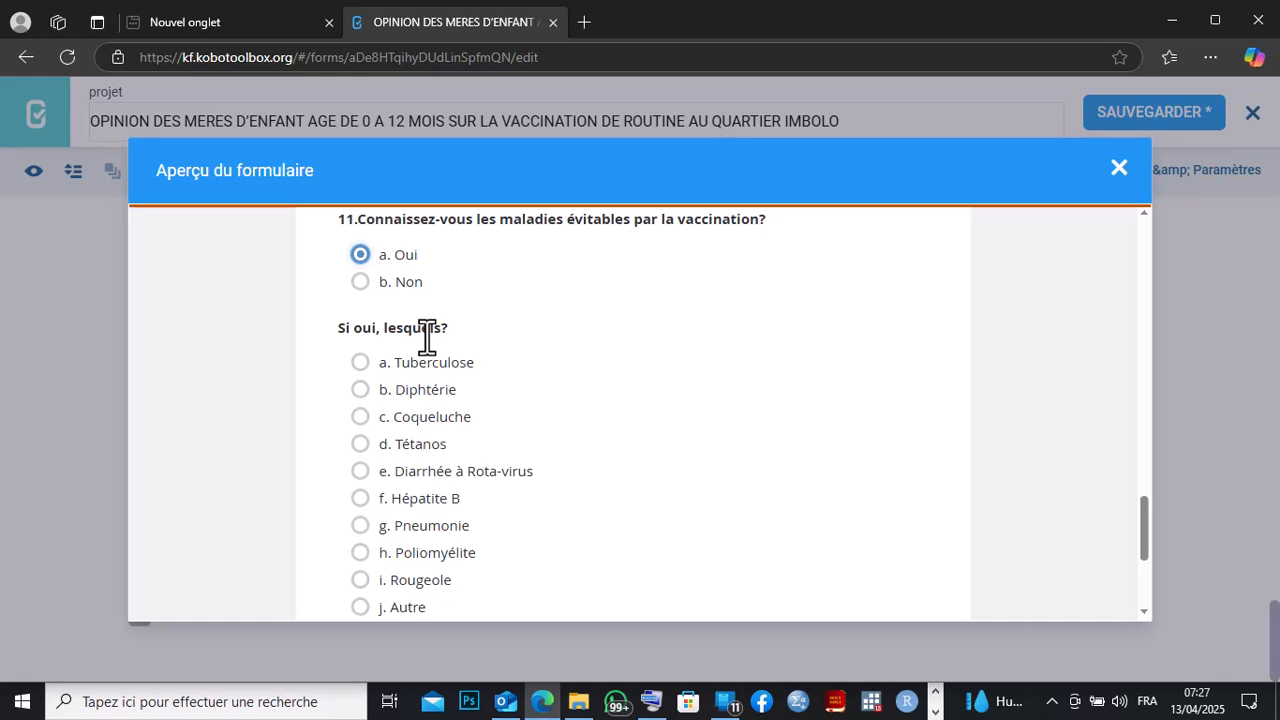
click(1119, 168)
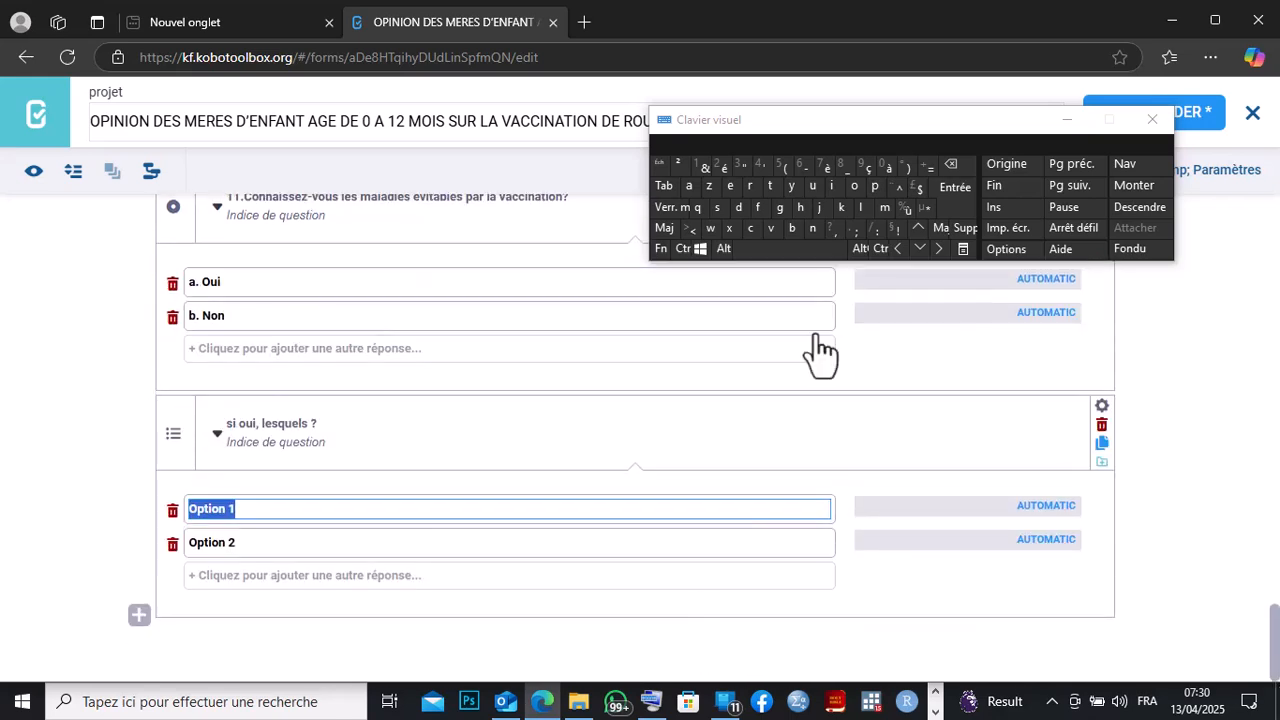
Replace the first option of the multiple-choice 'si oui, lesquels ?' question with the pasted list of diseases.
click(951, 164)
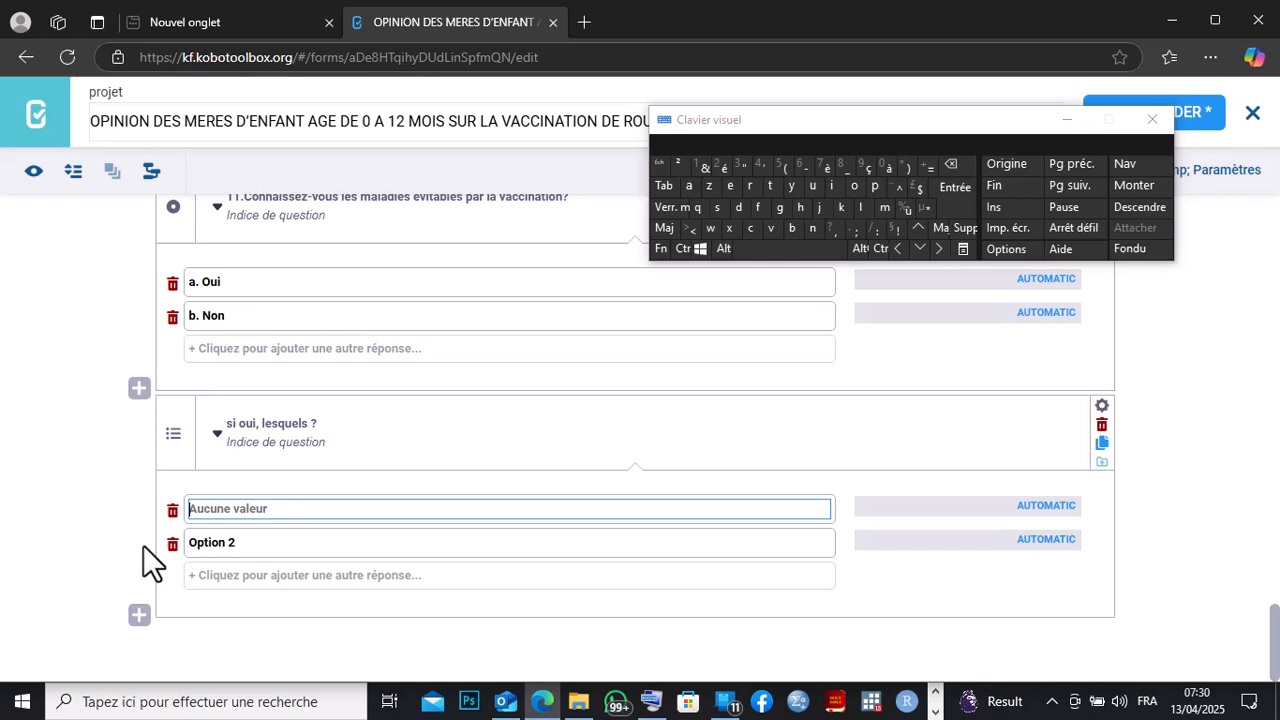
right_click(197, 510)
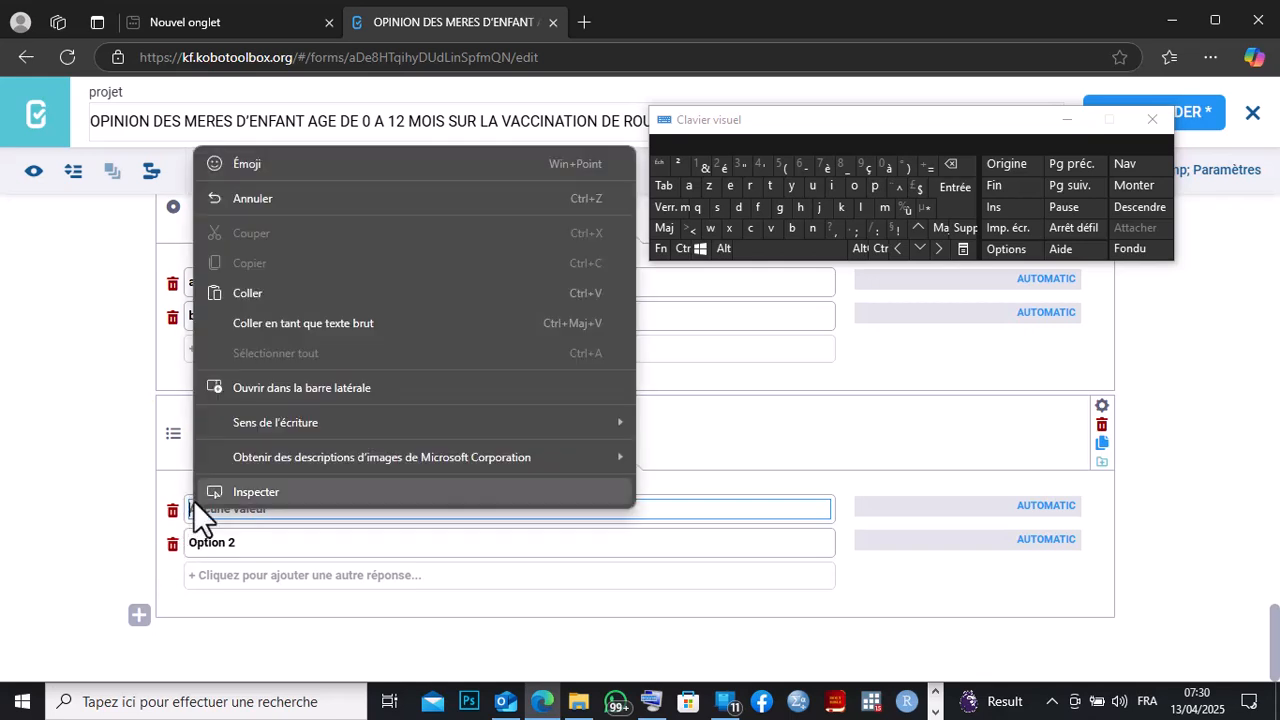
click(245, 303)
click(963, 166)
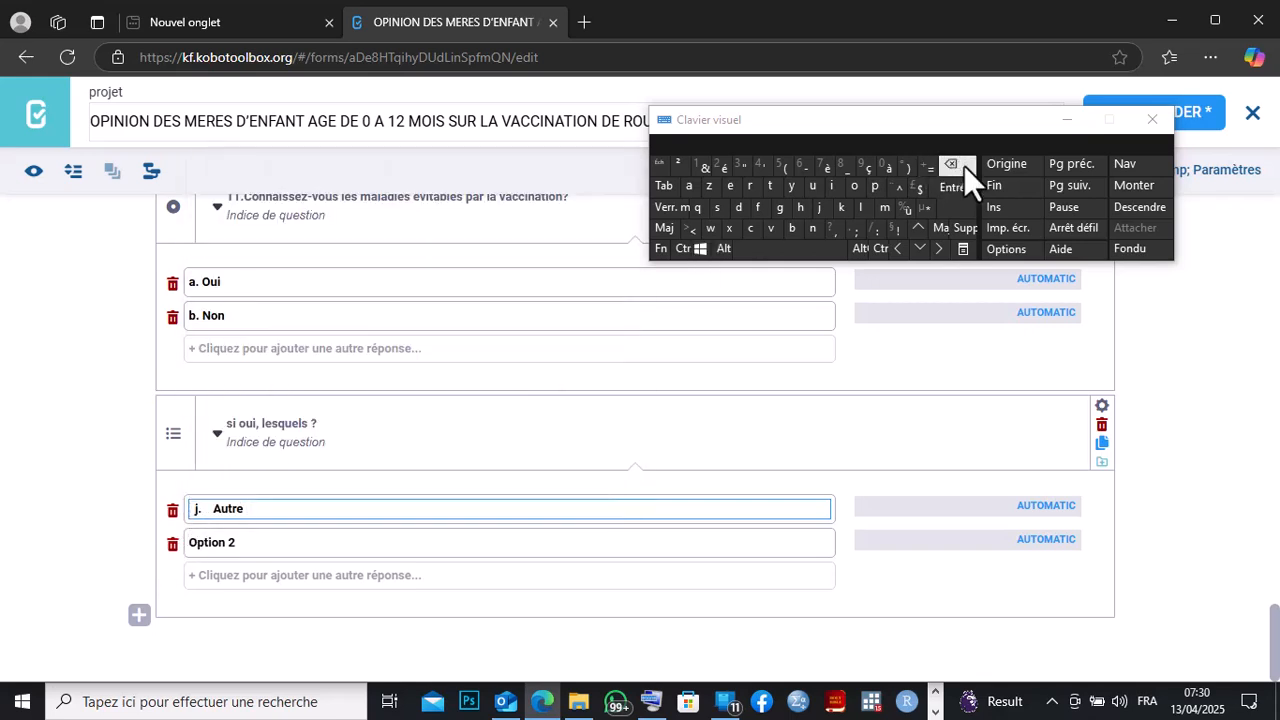
key(BackSpace)
key(BackSpace)
key(BackSpace)
key(BackSpace)
key(BackSpace)
key(BackSpace)
key(BackSpace)
key(BackSpace)
key(BackSpace)
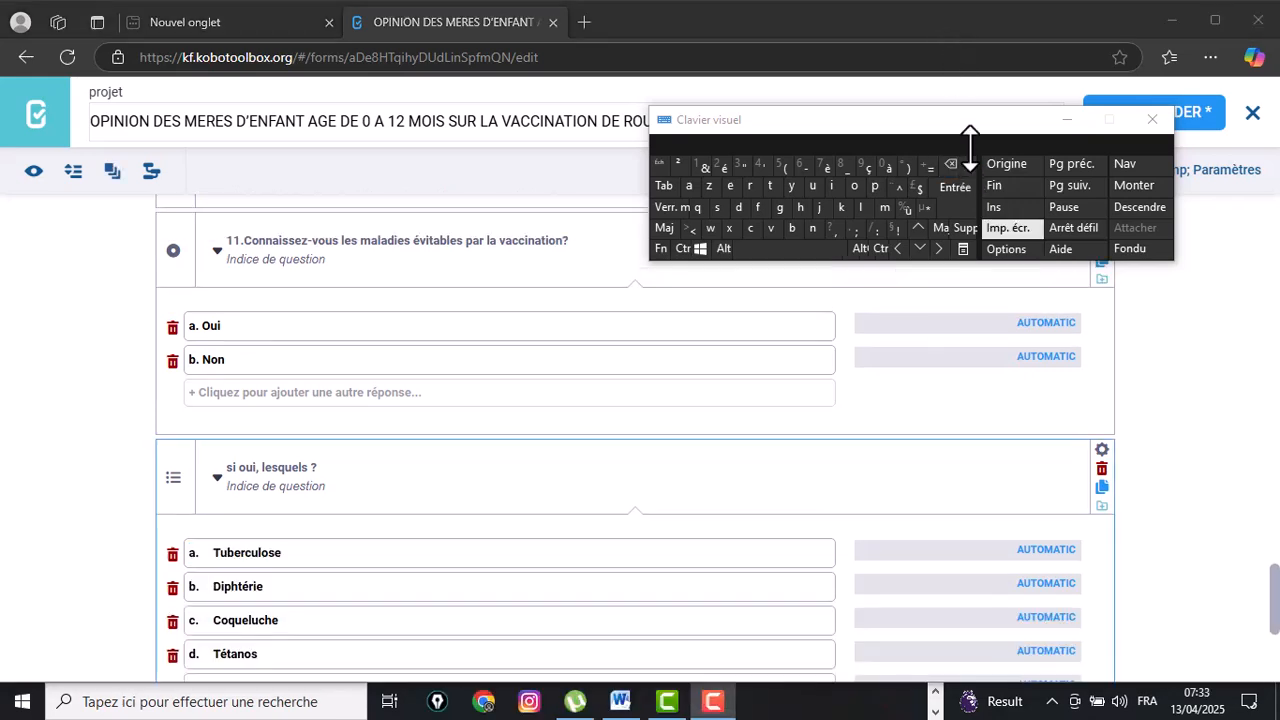
Set the multiple-choice 'si oui, lesquels ?' question to display only when question 11 equals 'a. Oui'.
click(1101, 449)
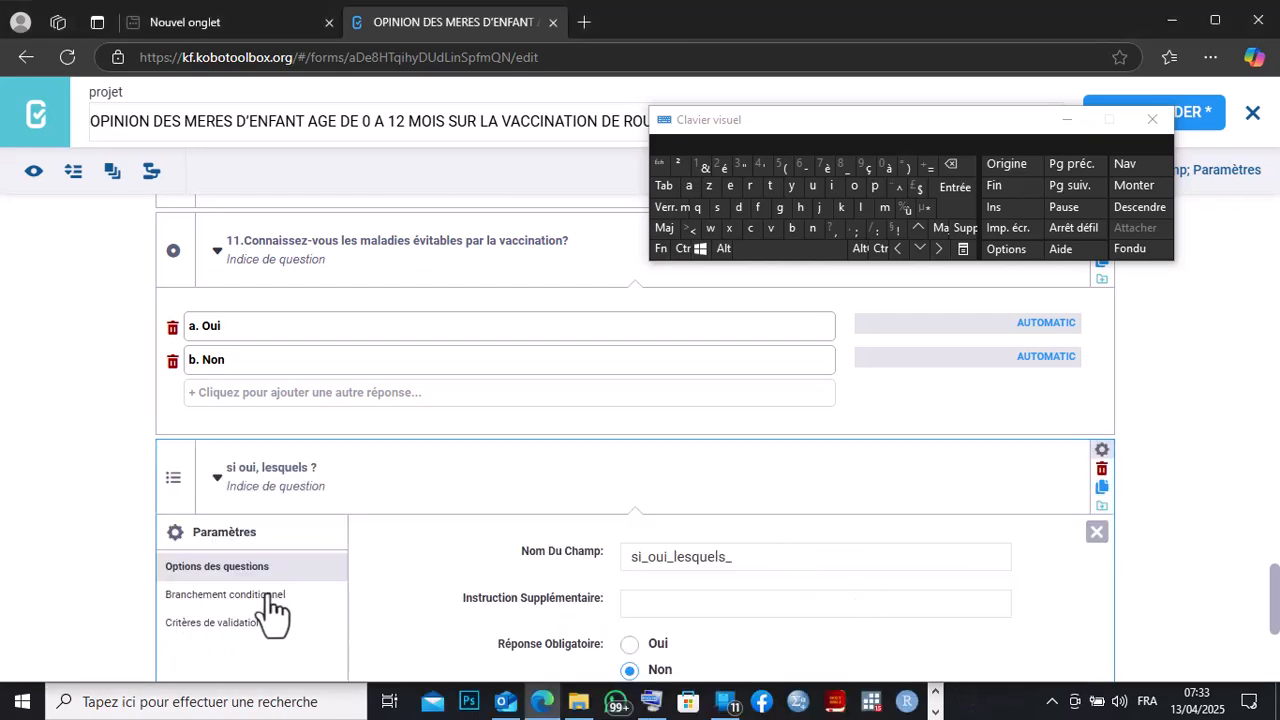
click(268, 596)
click(663, 560)
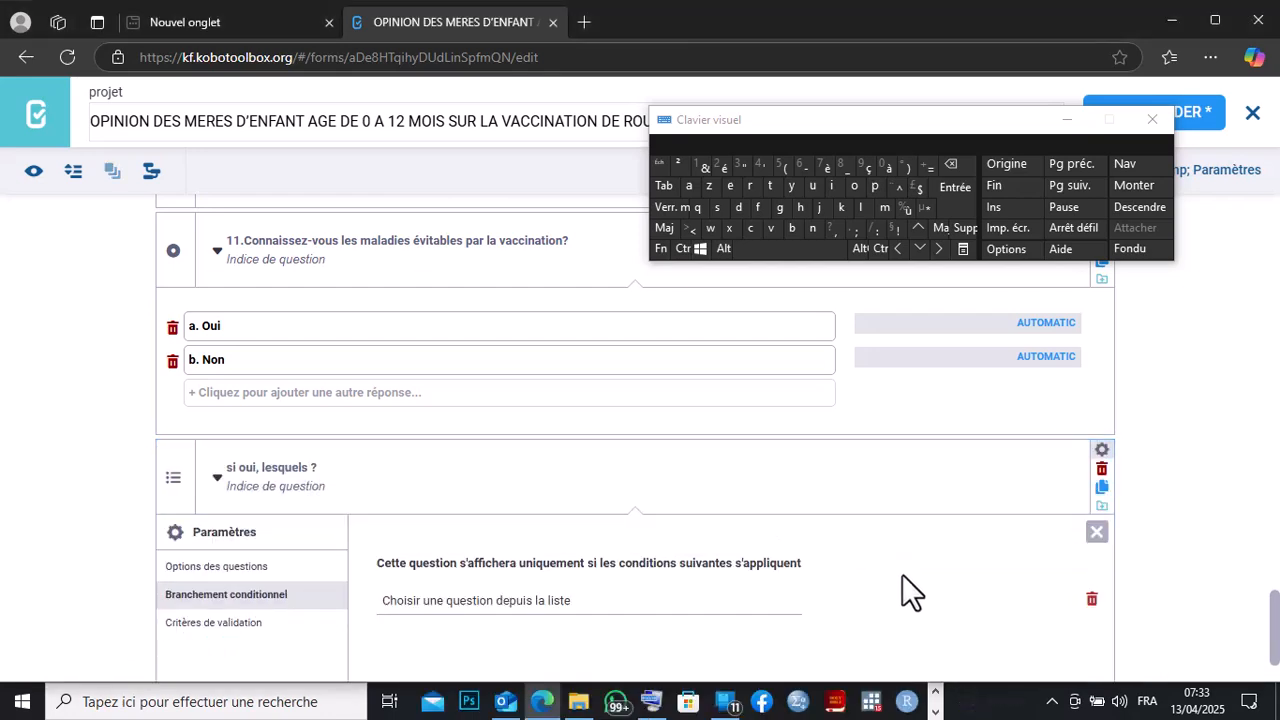
click(676, 605)
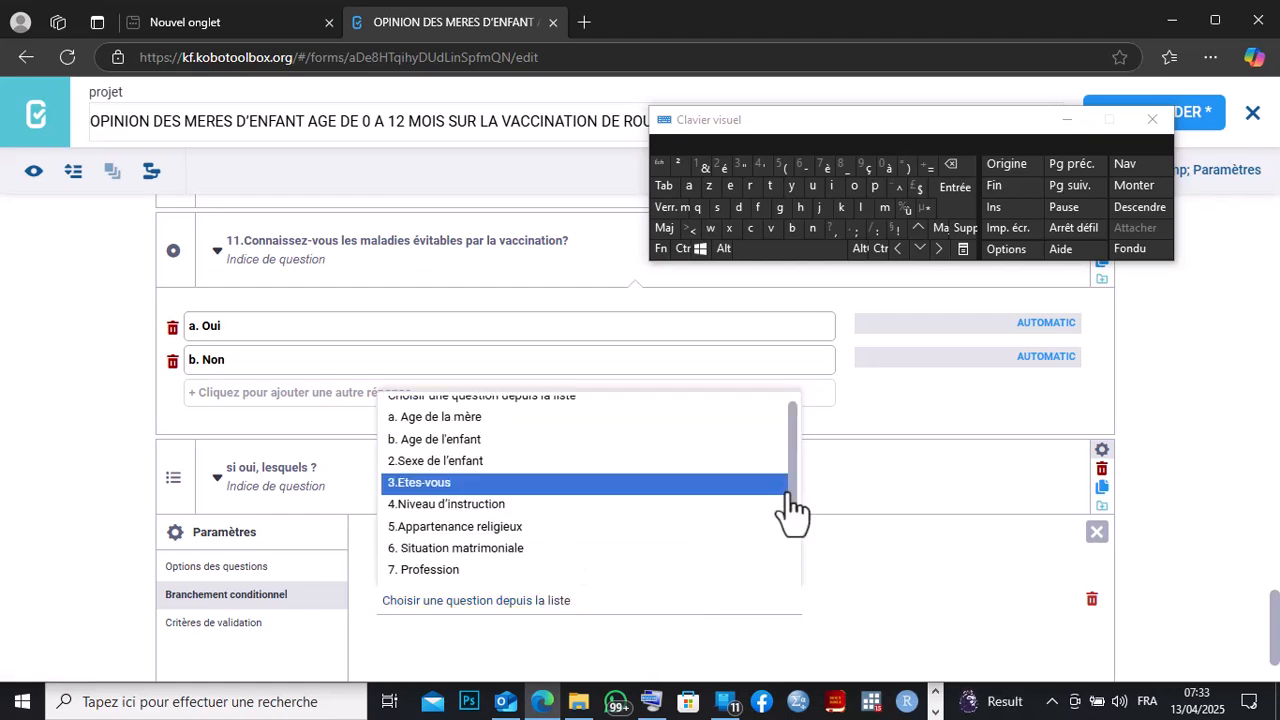
drag(790, 494, 799, 595)
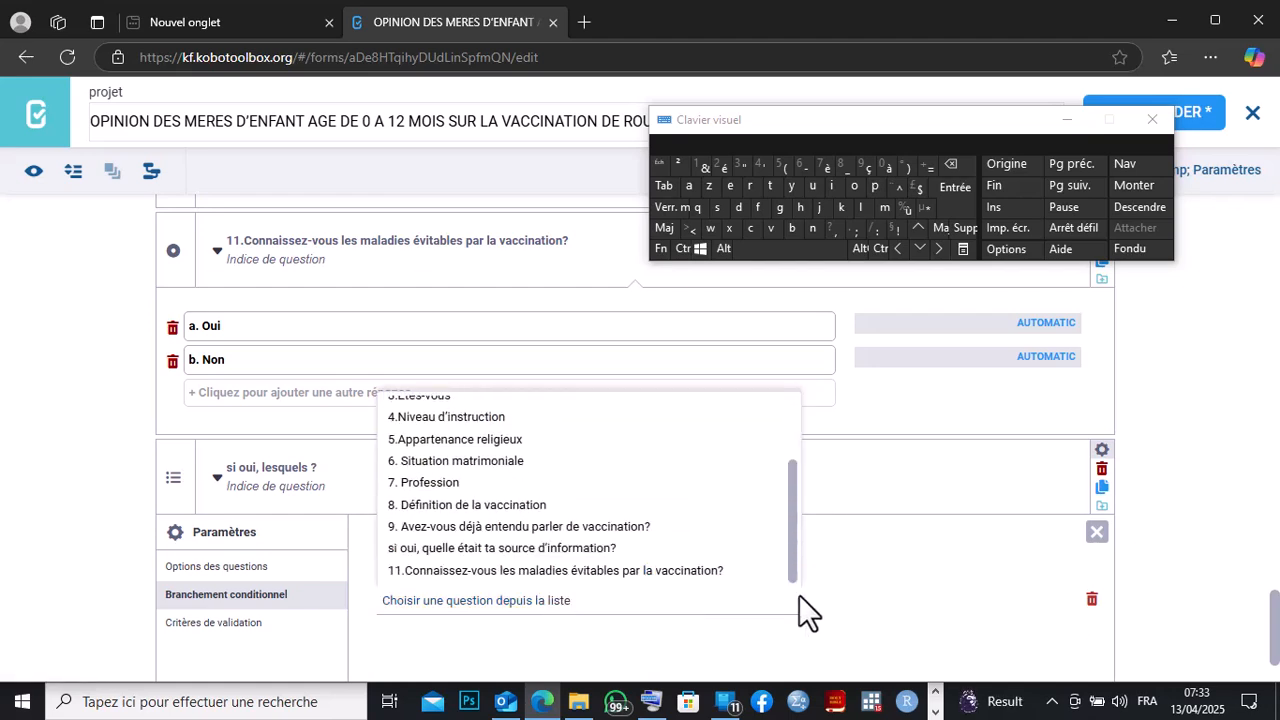
click(646, 578)
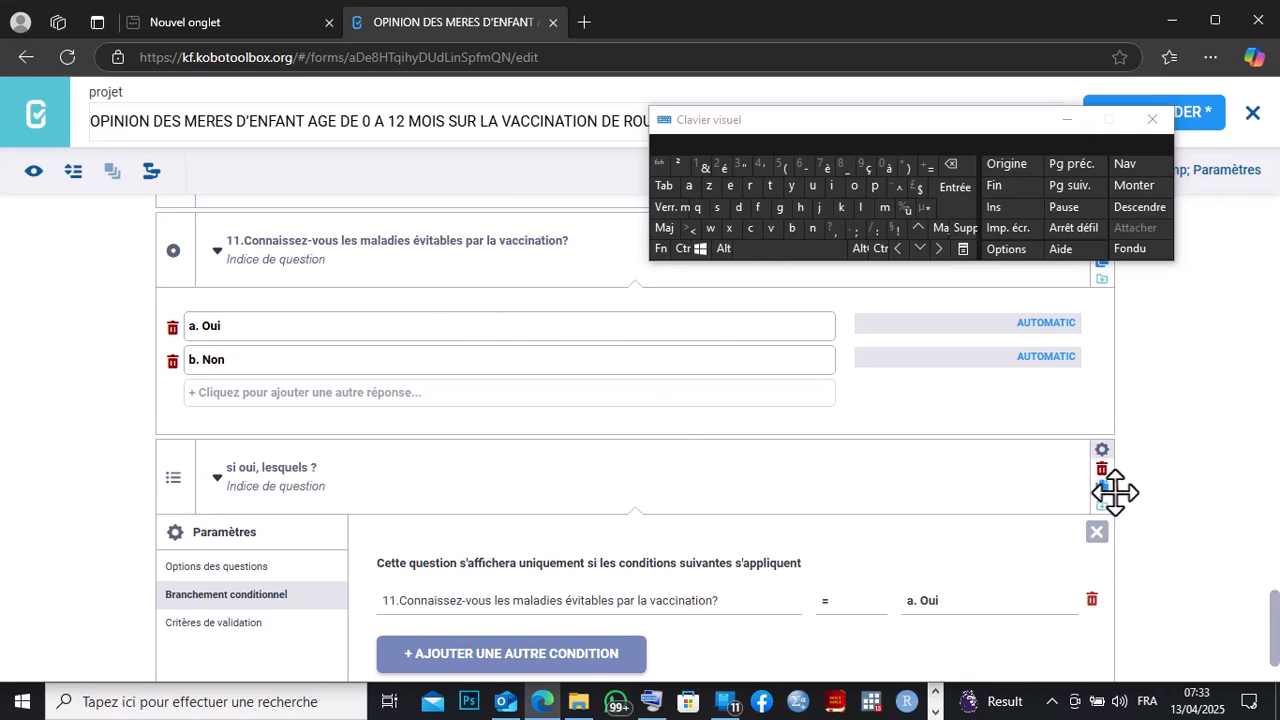
click(1097, 537)
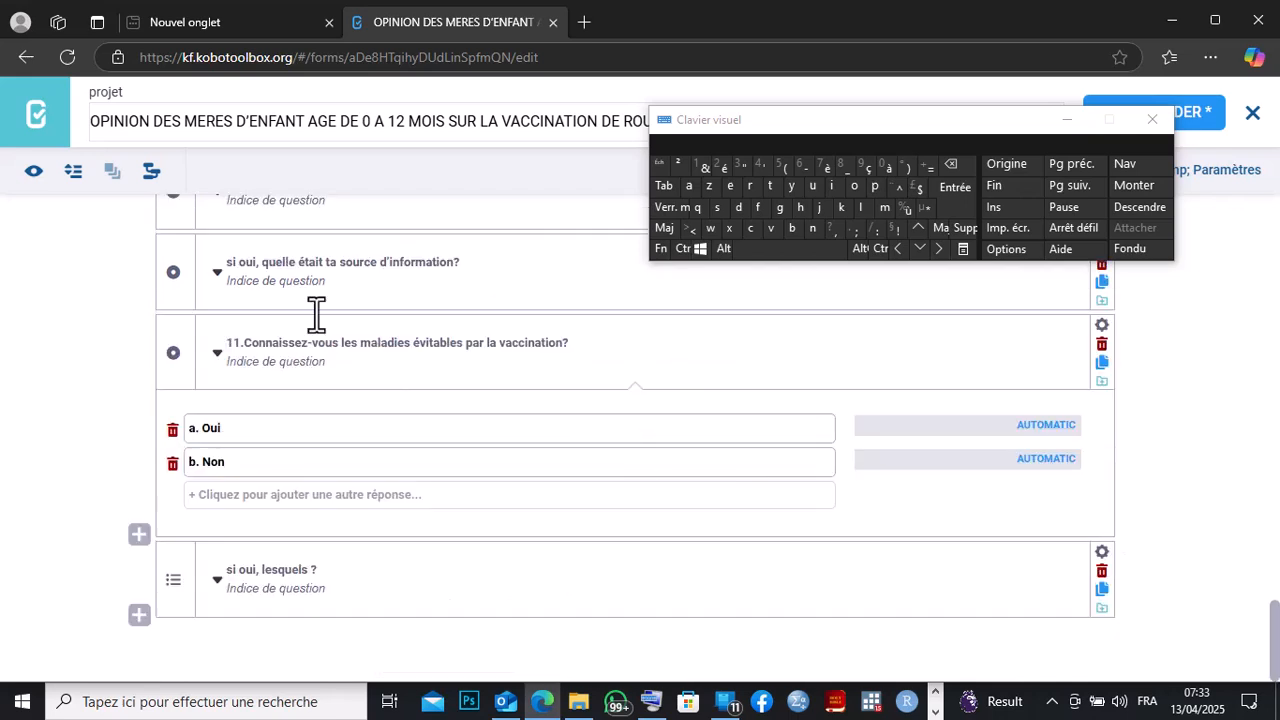
Preview the form, answer 'a. Oui' to question 11 and tick the diseases in 'si oui, lesquels ?'.
click(37, 172)
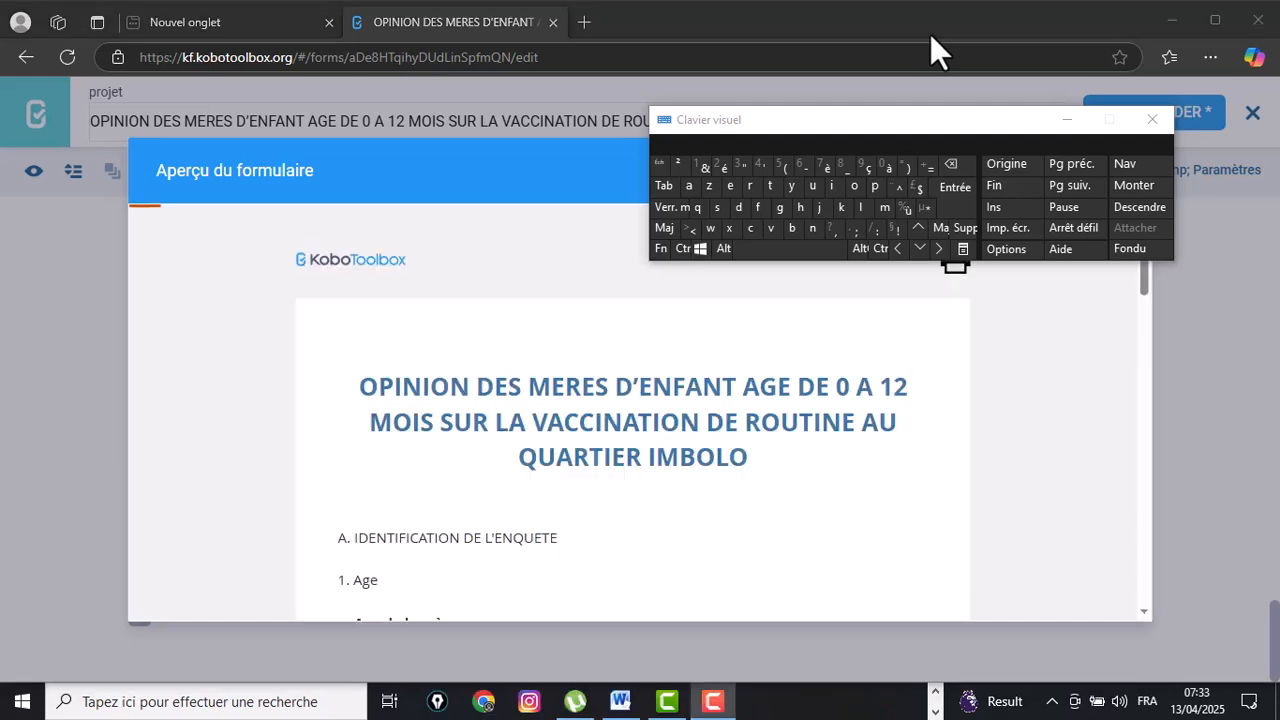
drag(1143, 279, 1142, 619)
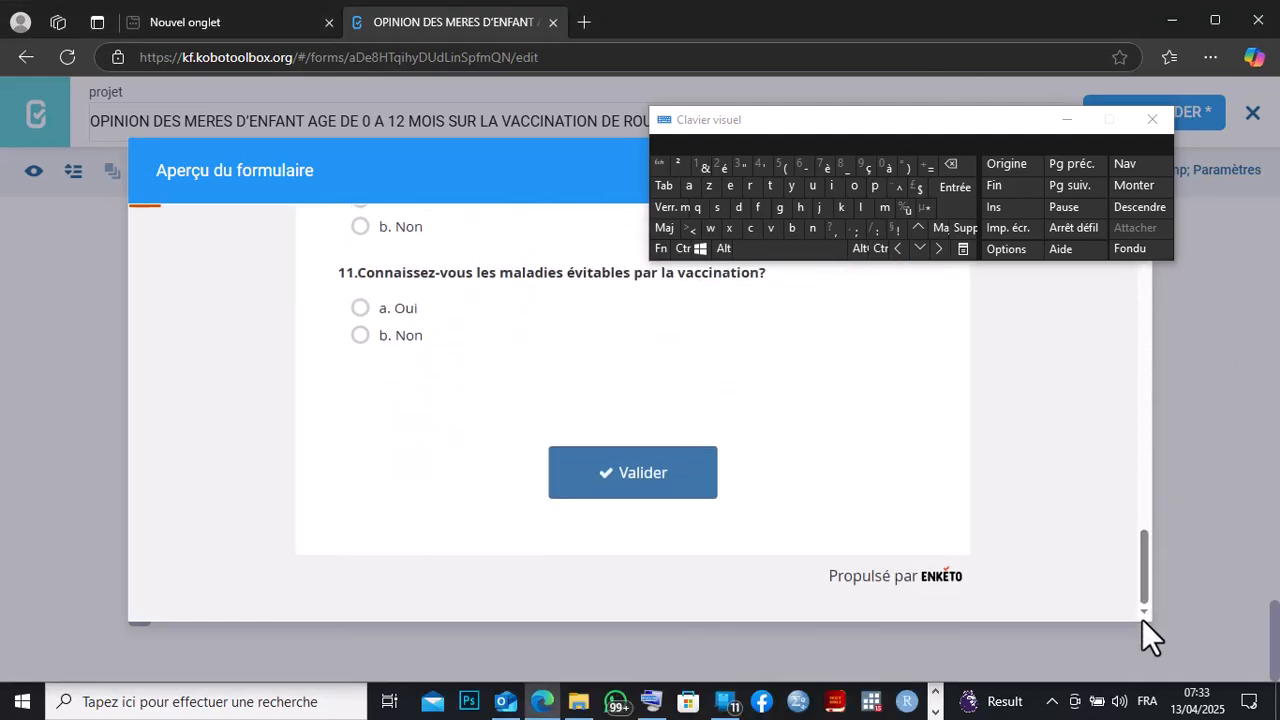
click(358, 307)
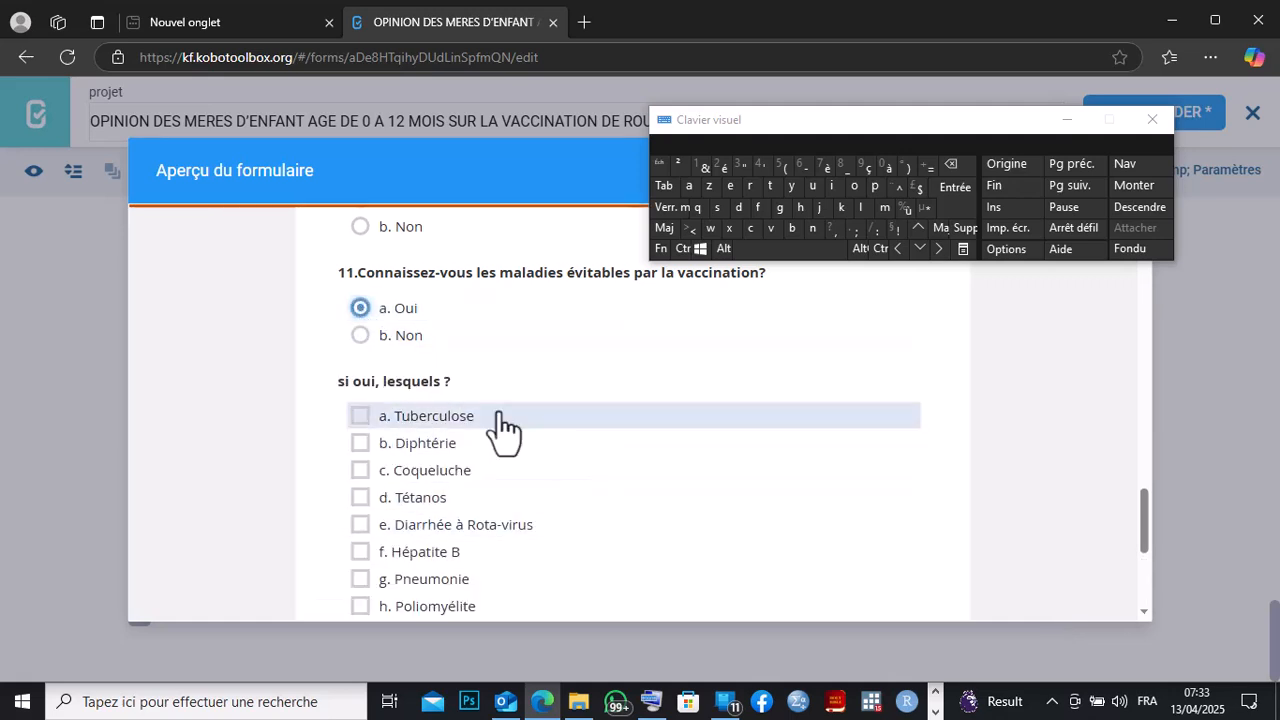
drag(1143, 510, 1142, 521)
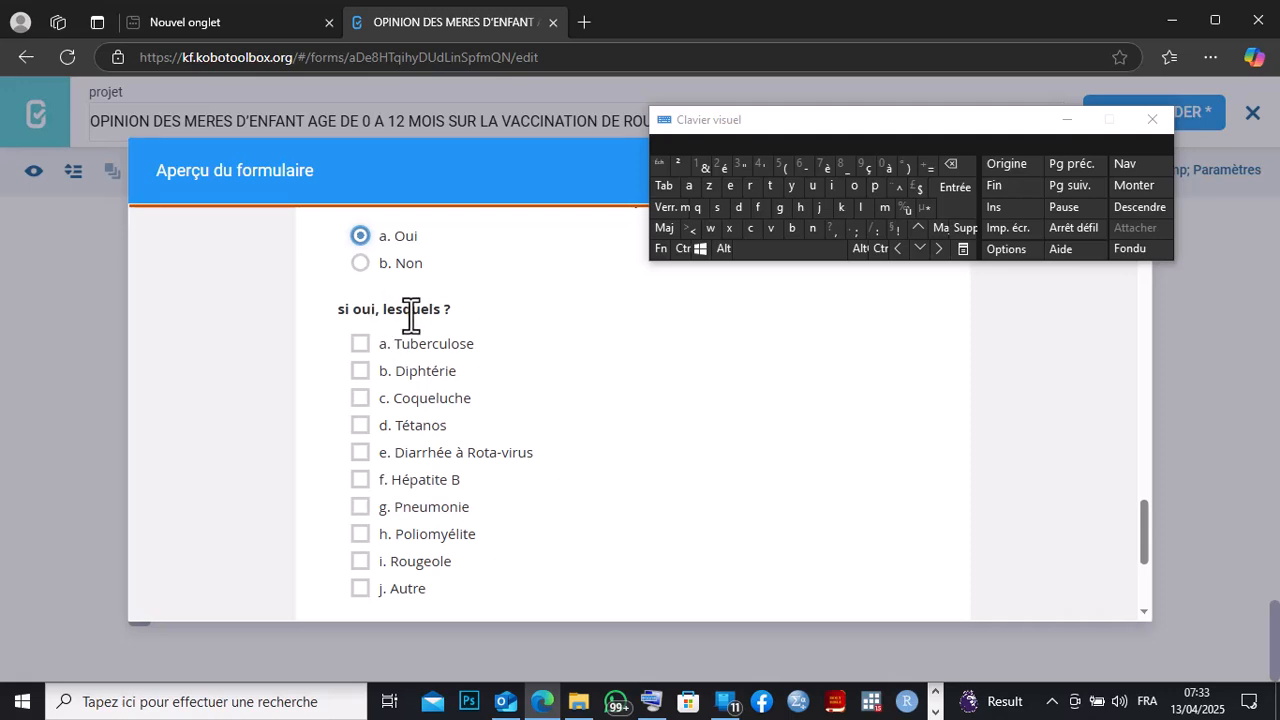
click(362, 345)
click(360, 369)
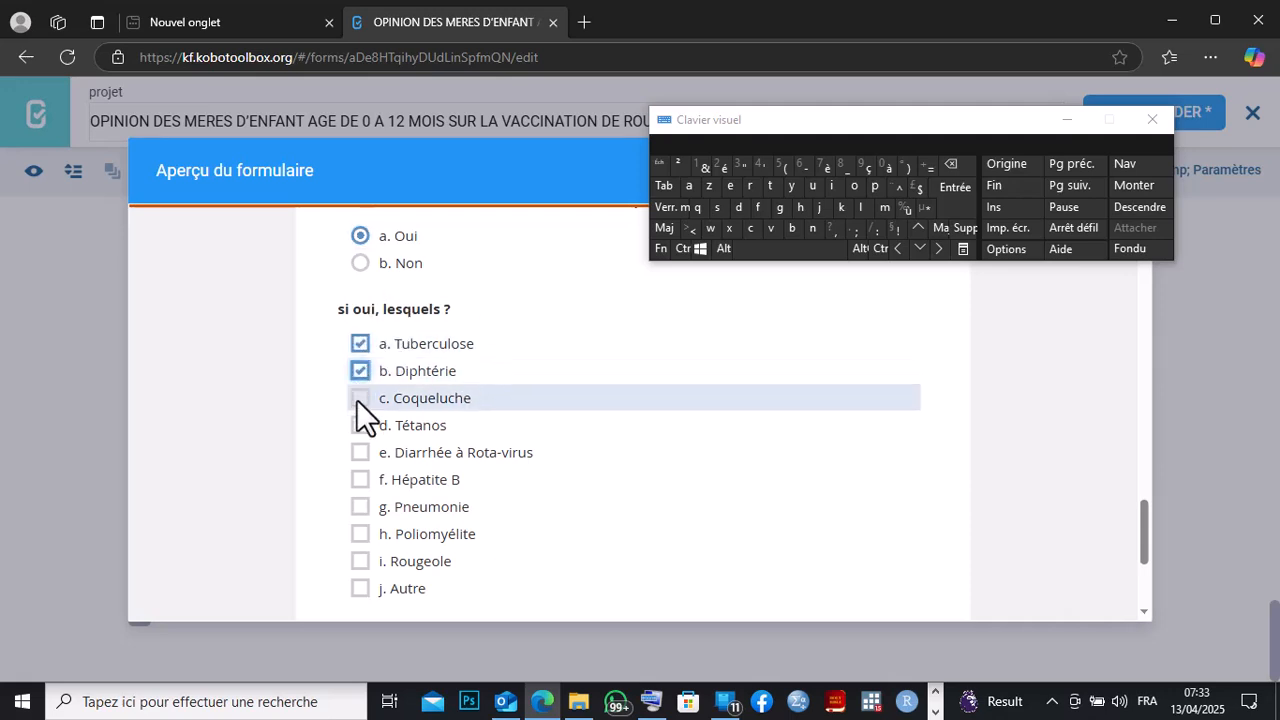
click(357, 398)
click(357, 424)
click(359, 452)
click(360, 479)
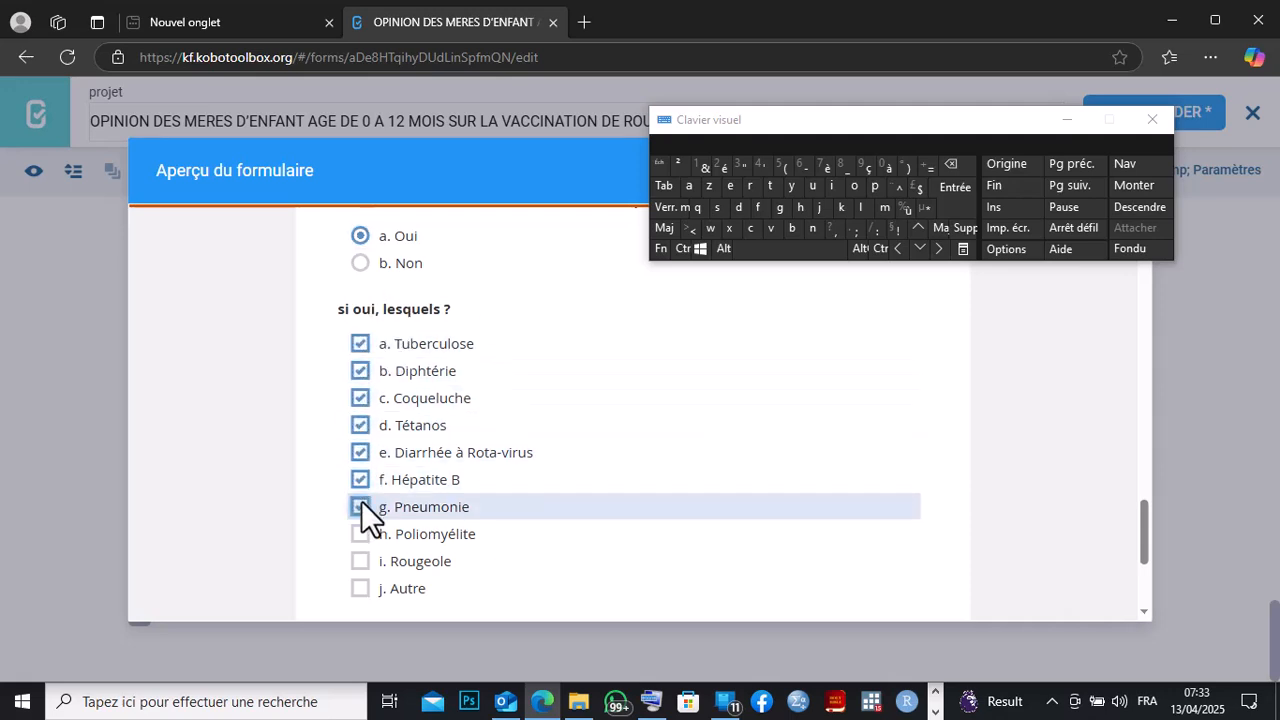
click(361, 503)
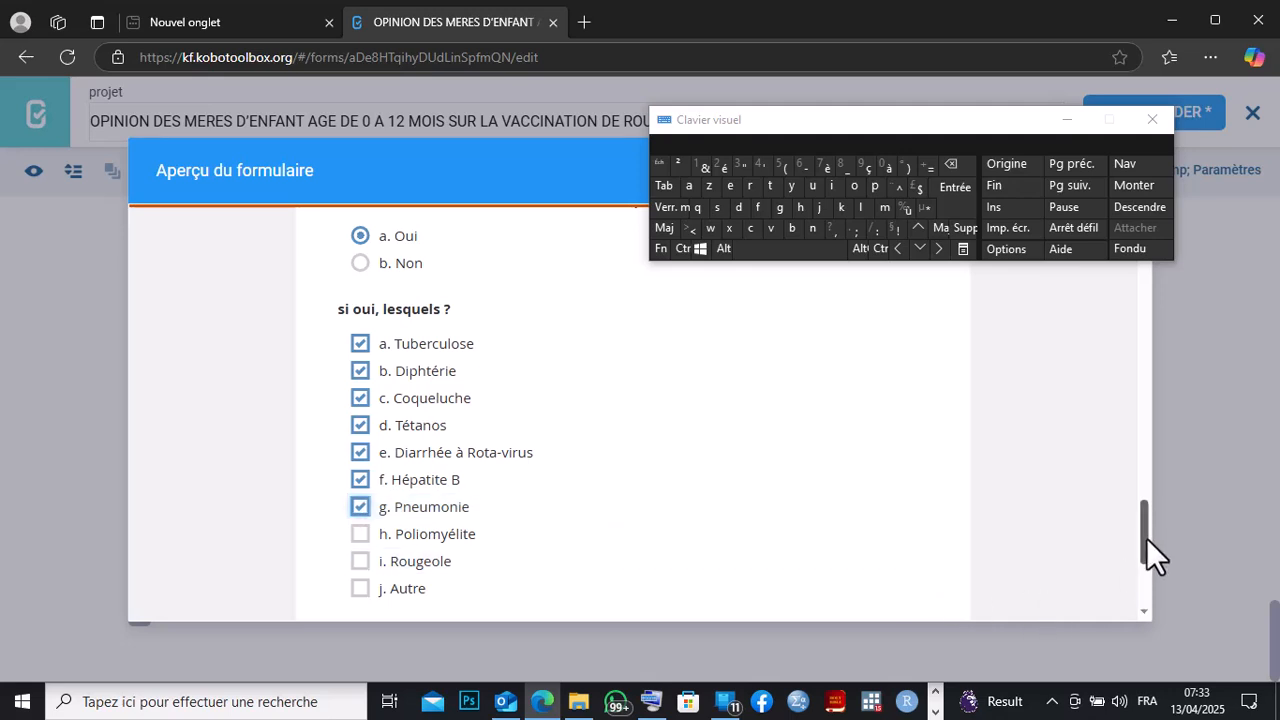
In the preview, answer 'a. Oui' to question 9, pick information sources, and tick the remaining disease options.
drag(1146, 538, 1140, 495)
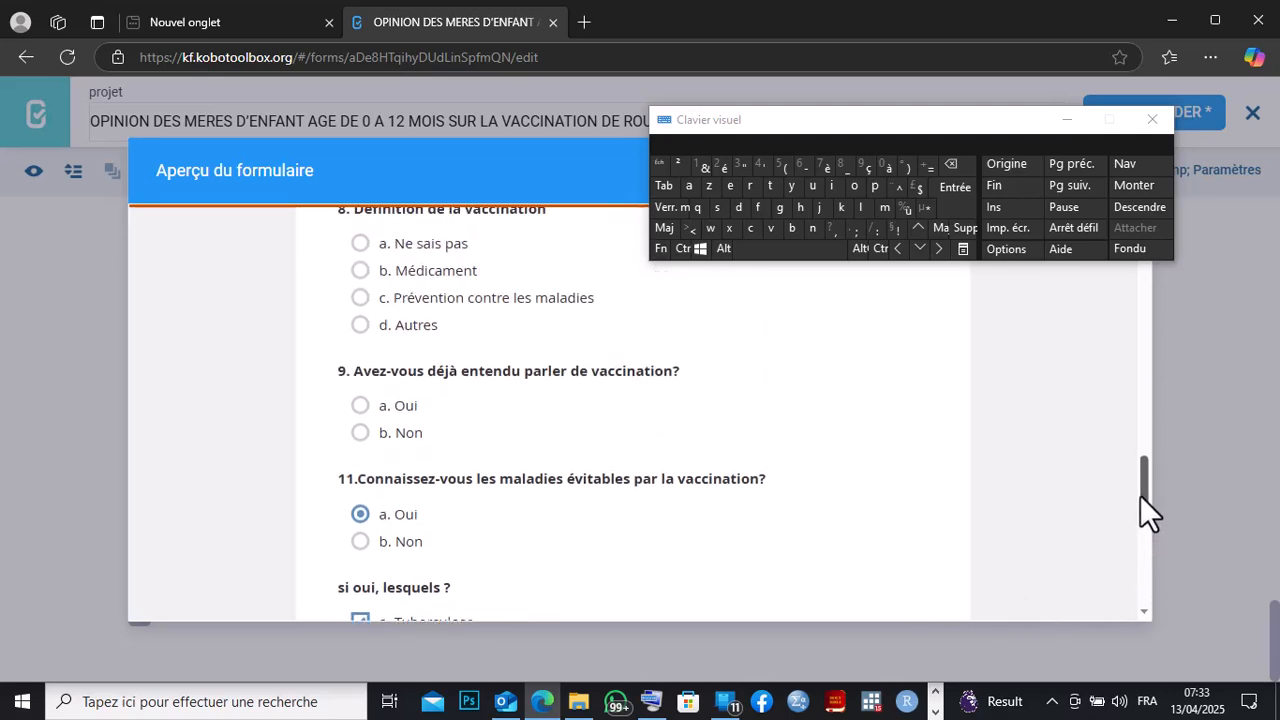
click(361, 405)
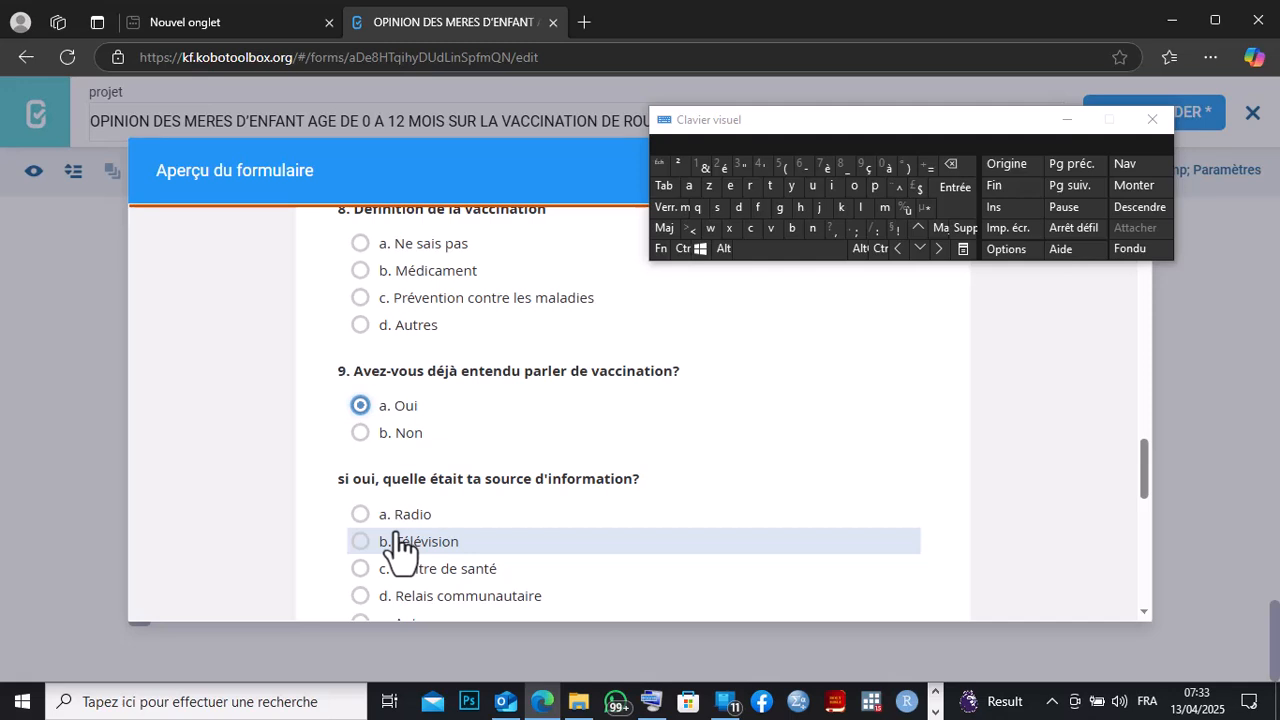
click(360, 514)
click(360, 541)
click(360, 567)
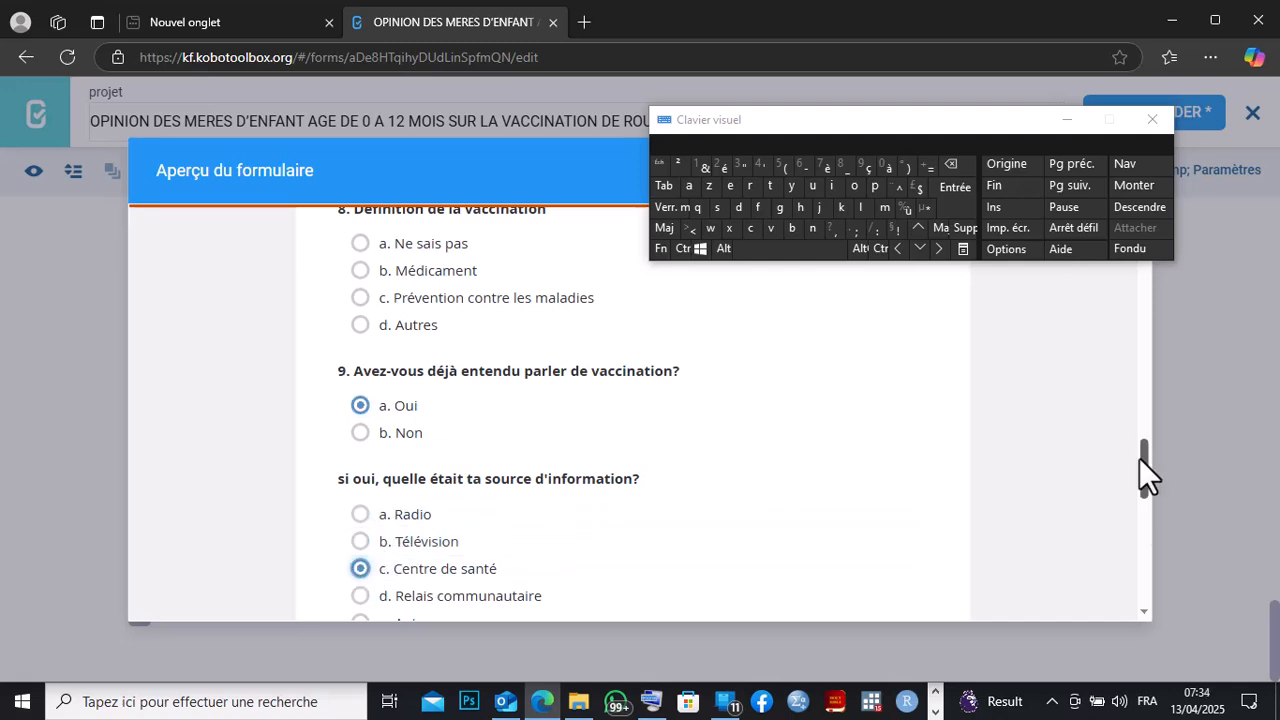
drag(1143, 469, 1147, 545)
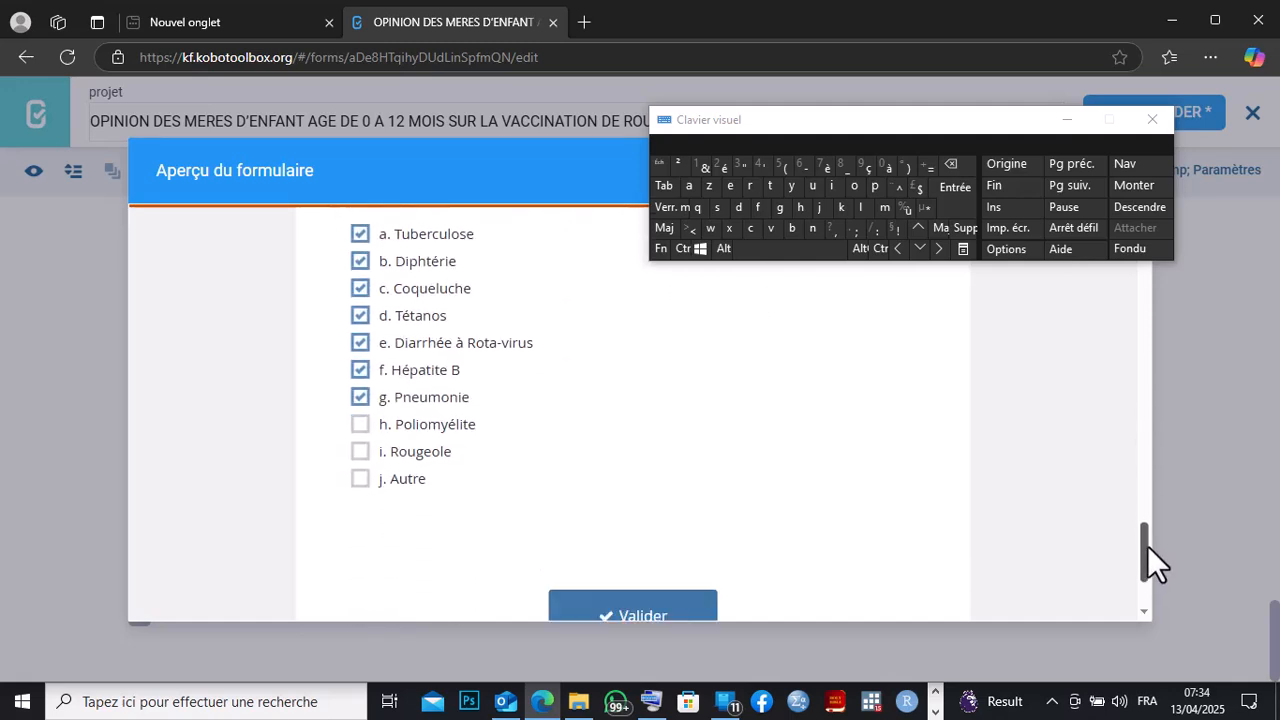
click(358, 478)
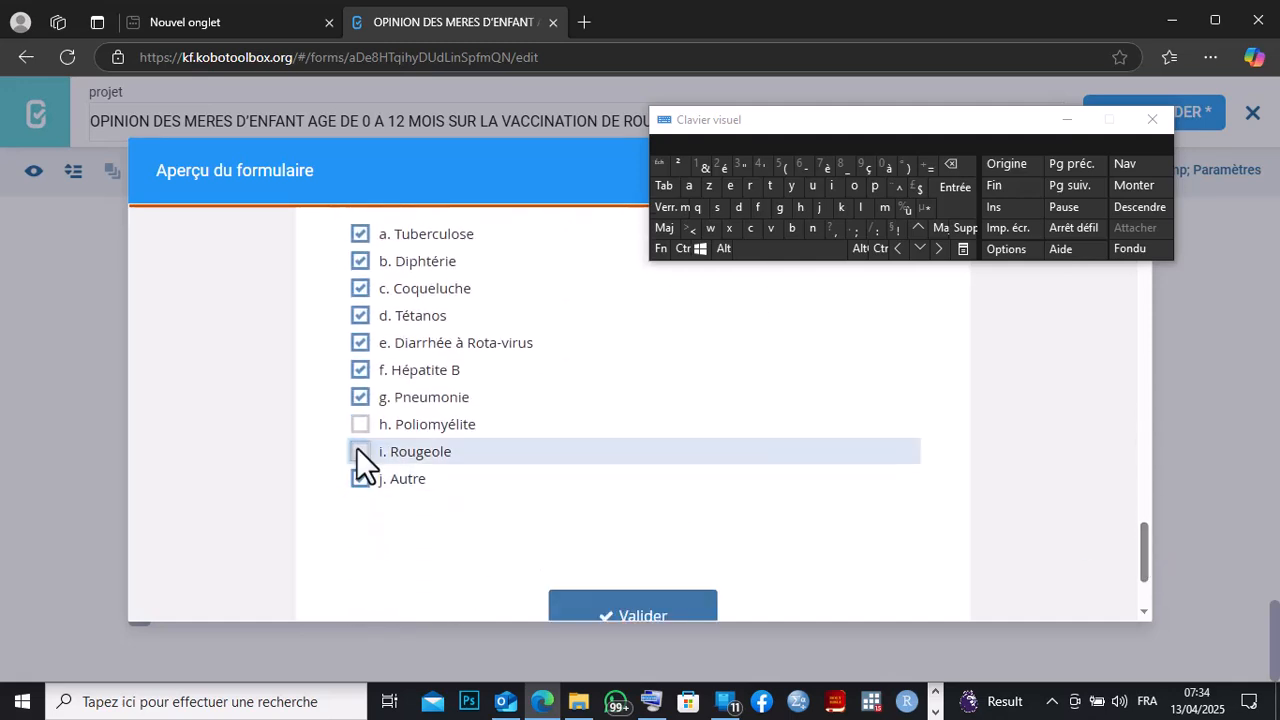
click(358, 451)
click(360, 397)
click(360, 400)
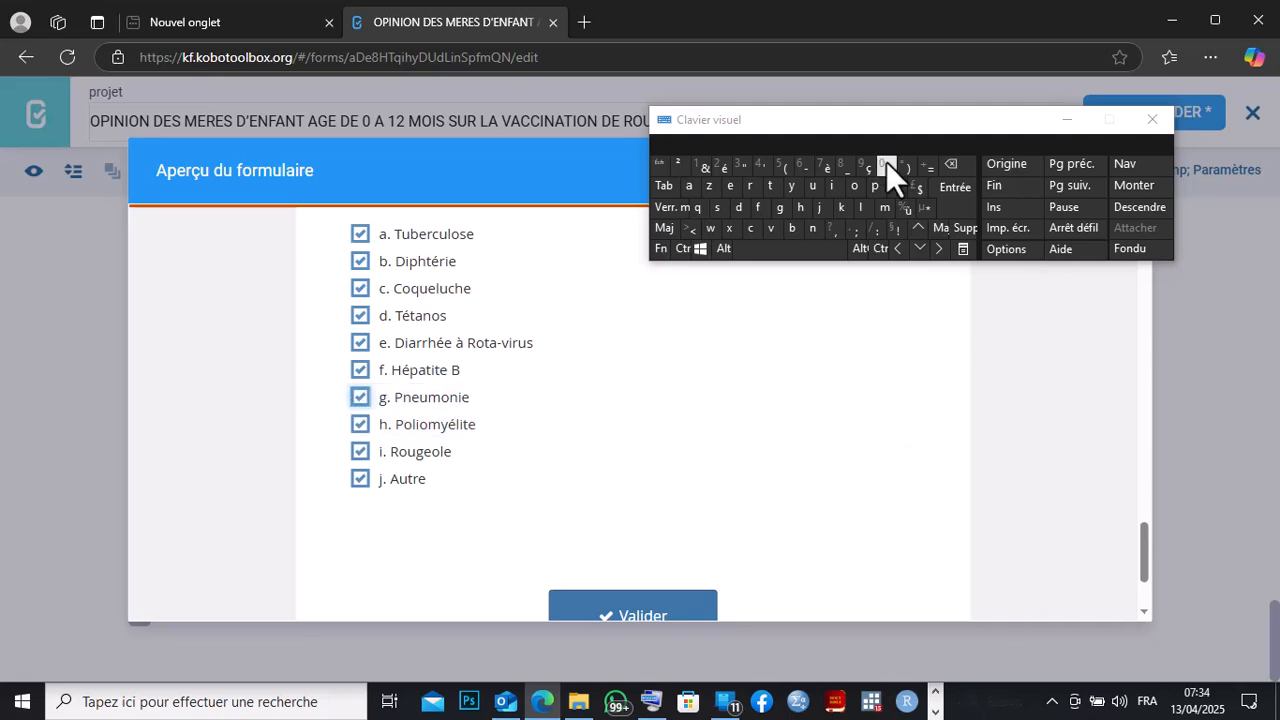
Close the form preview.
drag(927, 130, 689, 145)
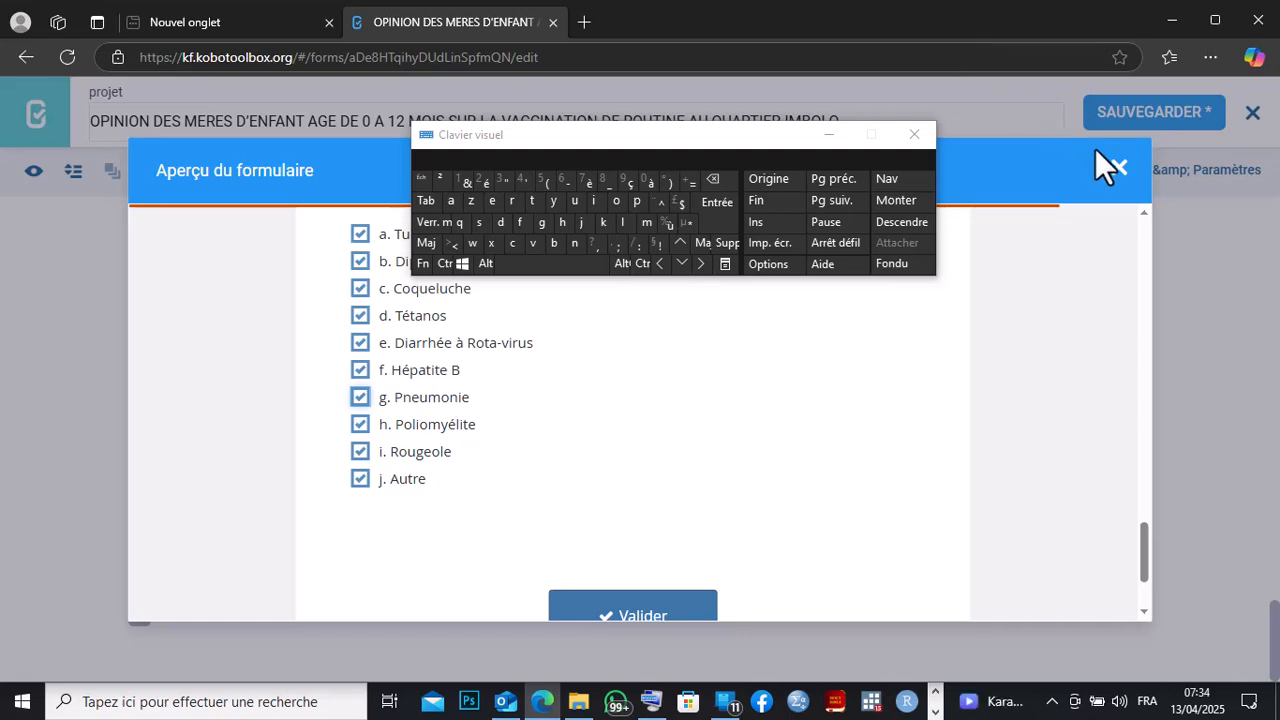
click(1118, 168)
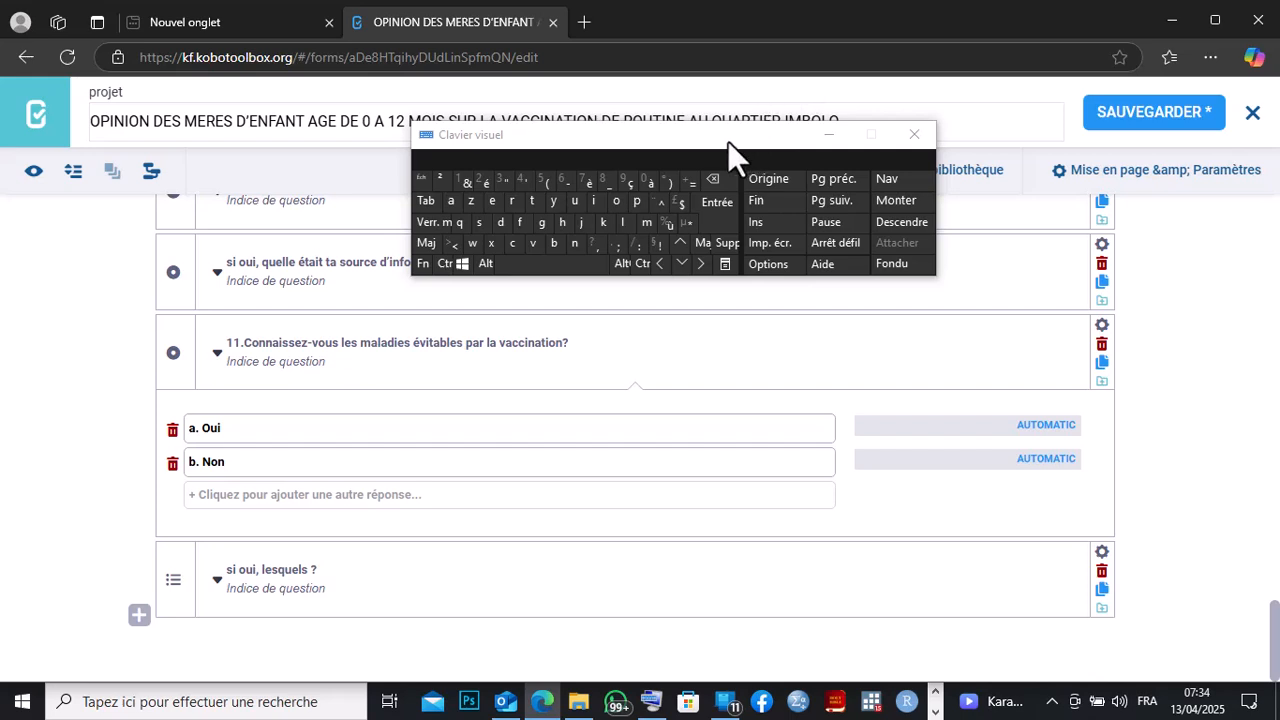
drag(728, 141, 1026, 88)
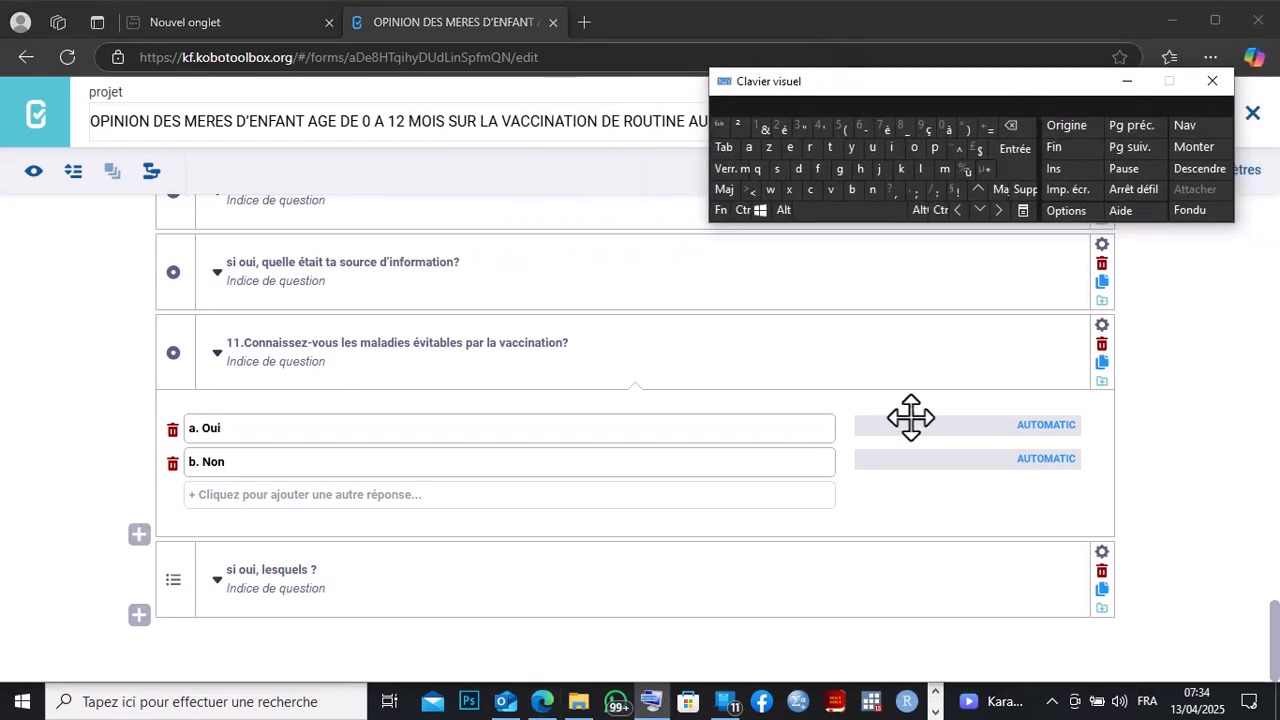
Switch to the Word questionnaire and copy the text of question 13 about undesirable effects of vaccination.
click(935, 711)
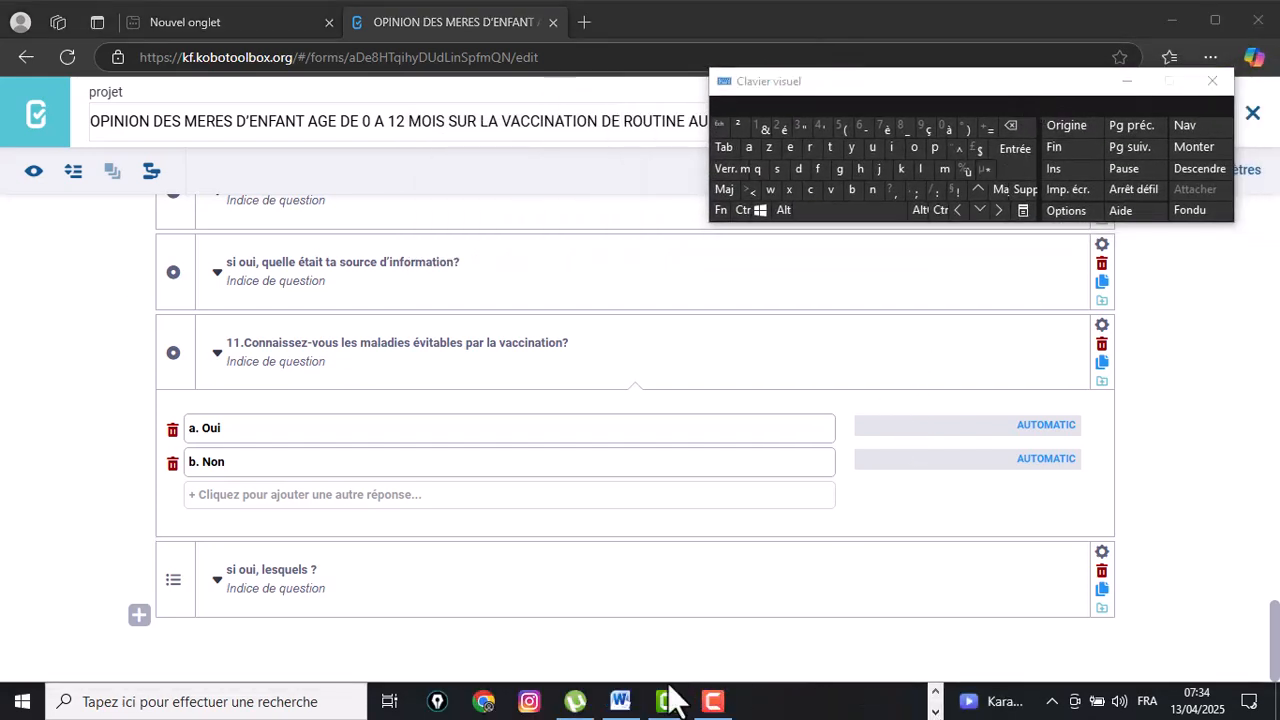
click(620, 701)
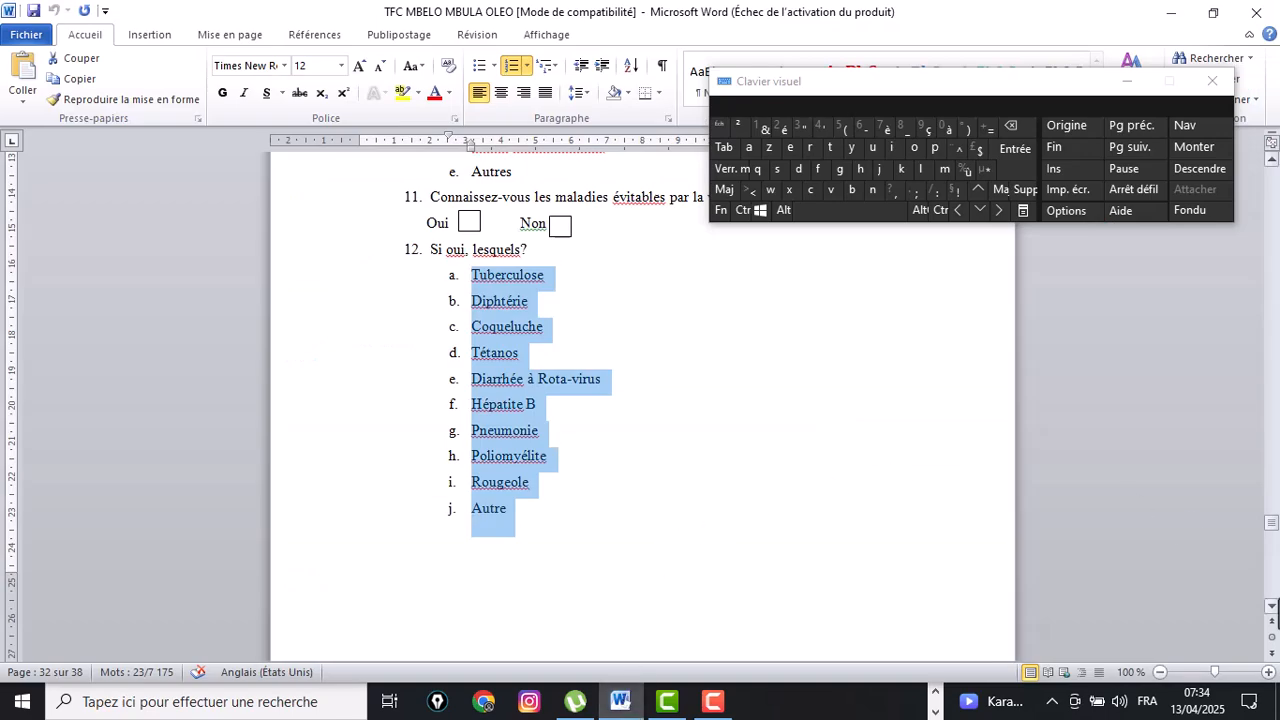
scroll(1274, 610, down, 5)
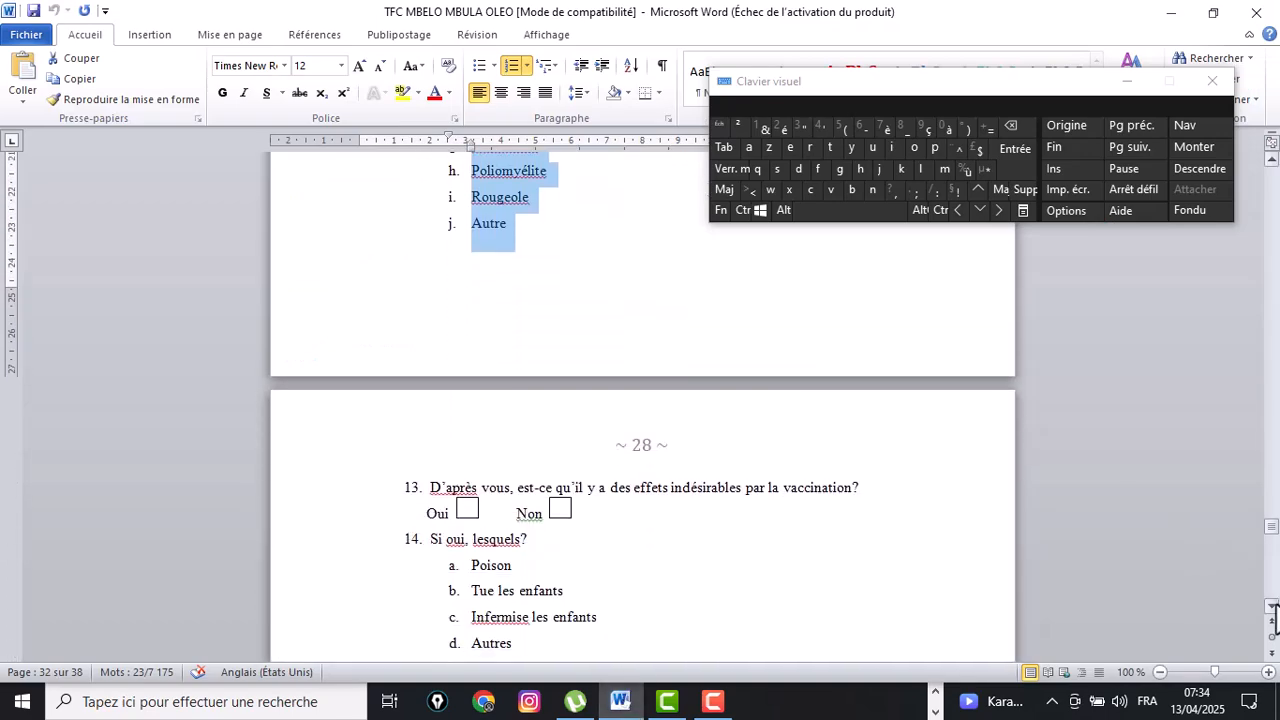
scroll(1275, 618, down, 2)
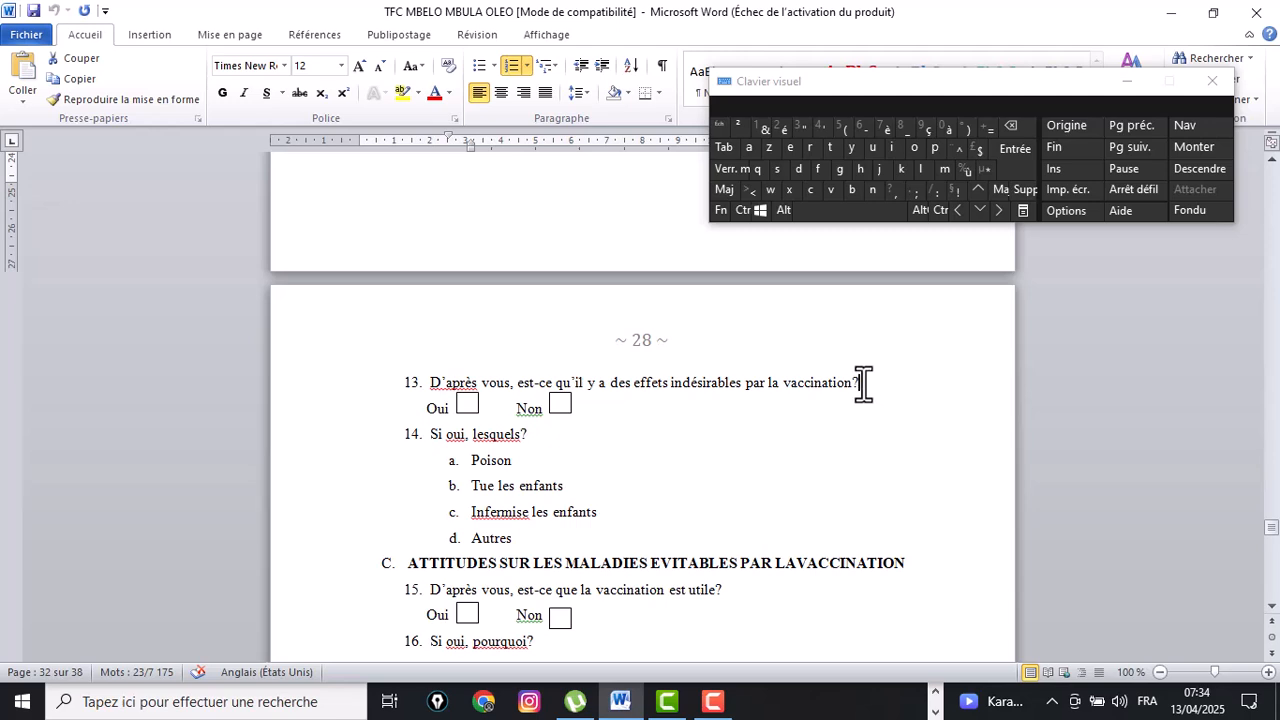
drag(863, 383, 446, 380)
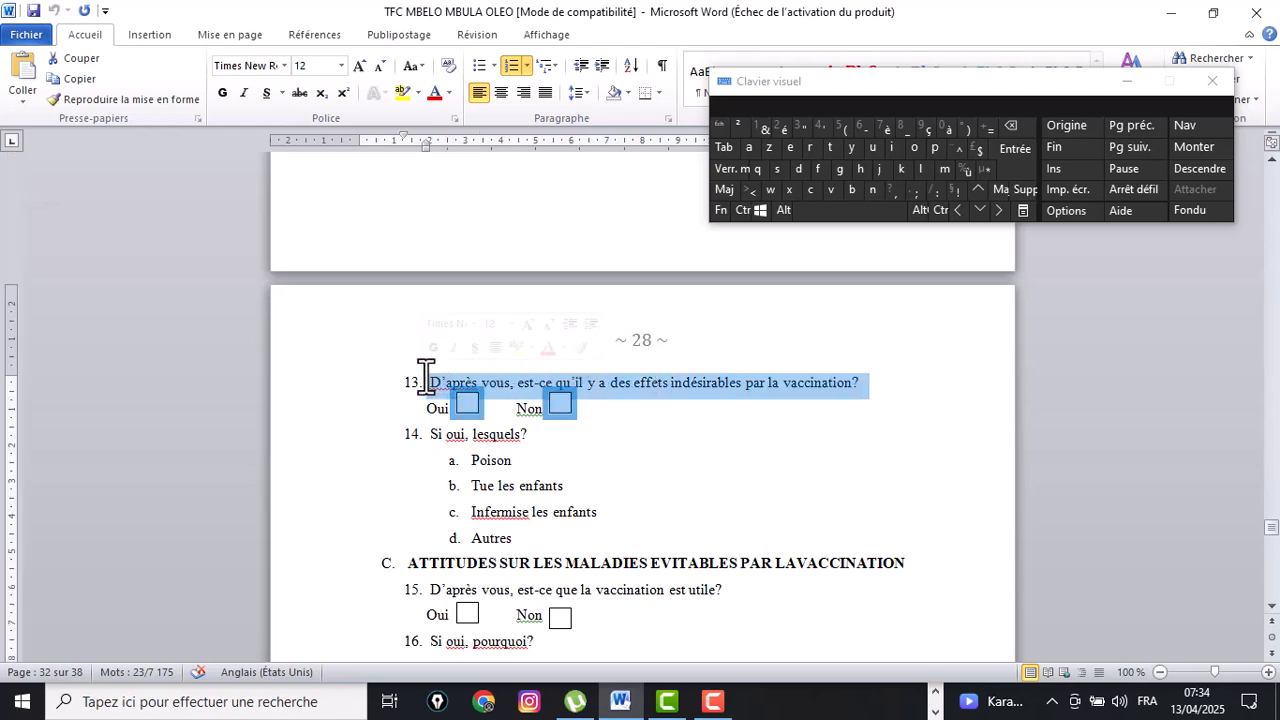
click(866, 382)
drag(862, 382, 428, 368)
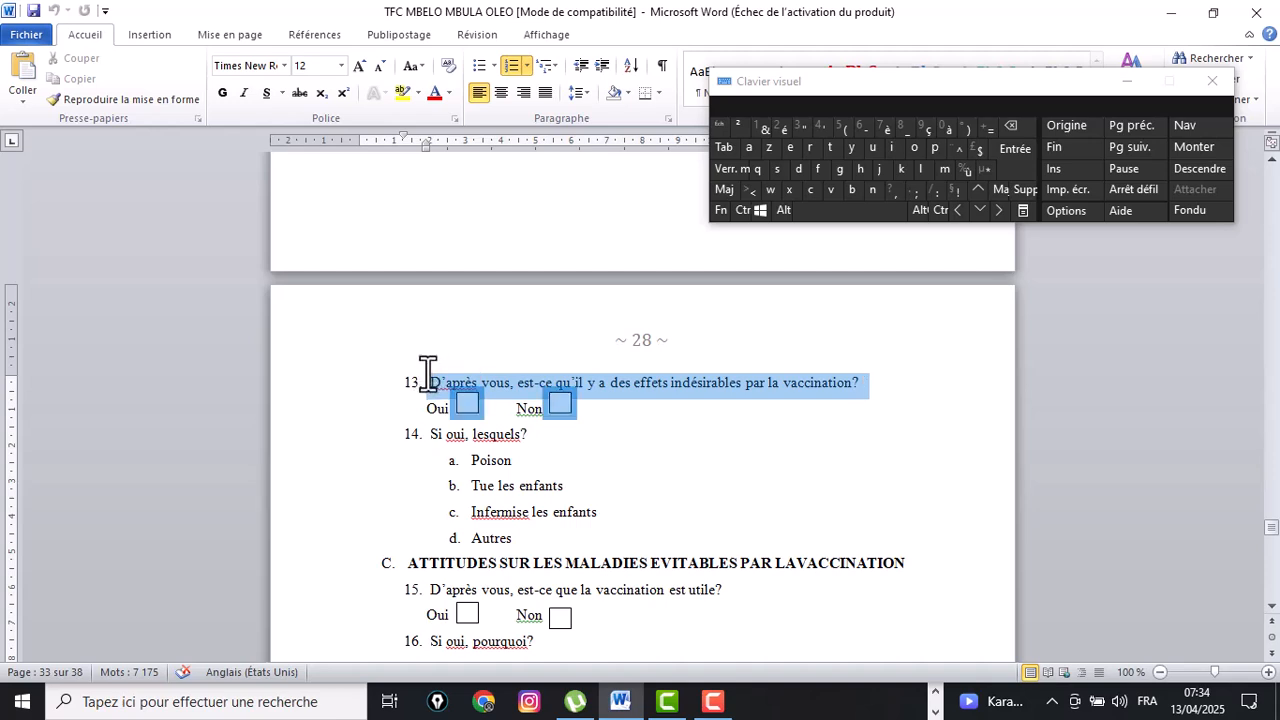
click(766, 458)
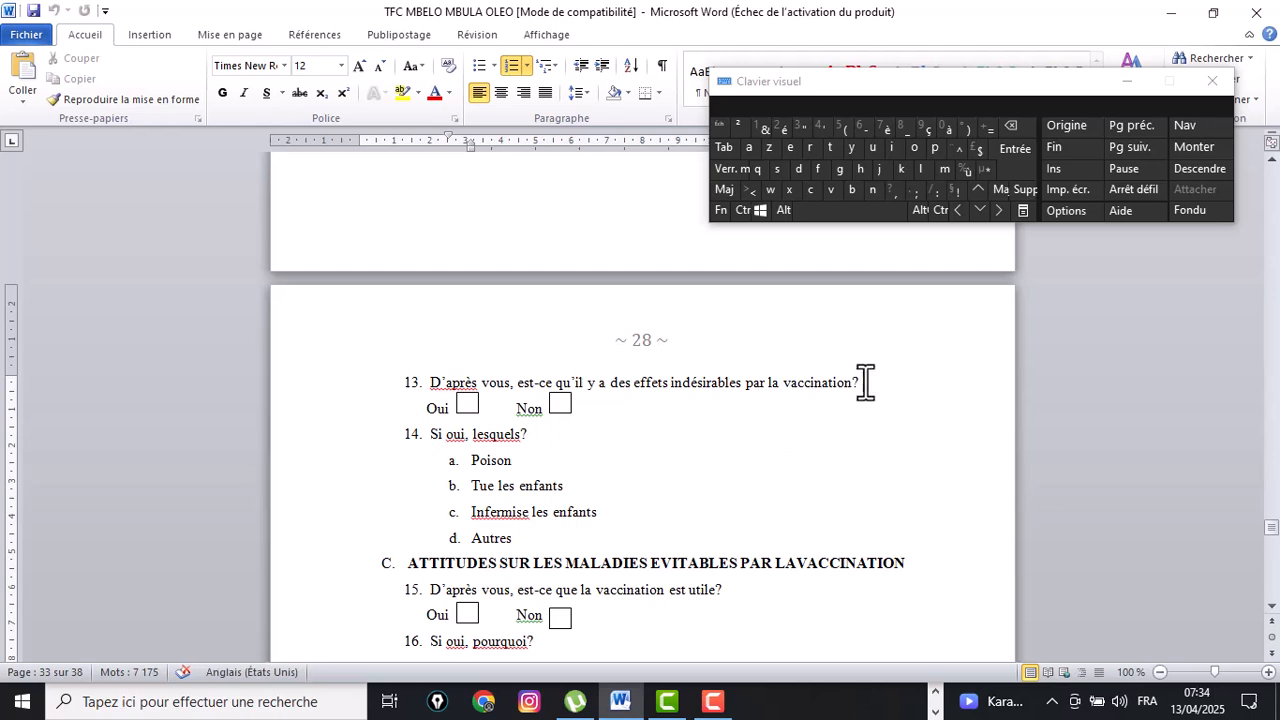
drag(863, 380, 423, 366)
key(ctrl+c)
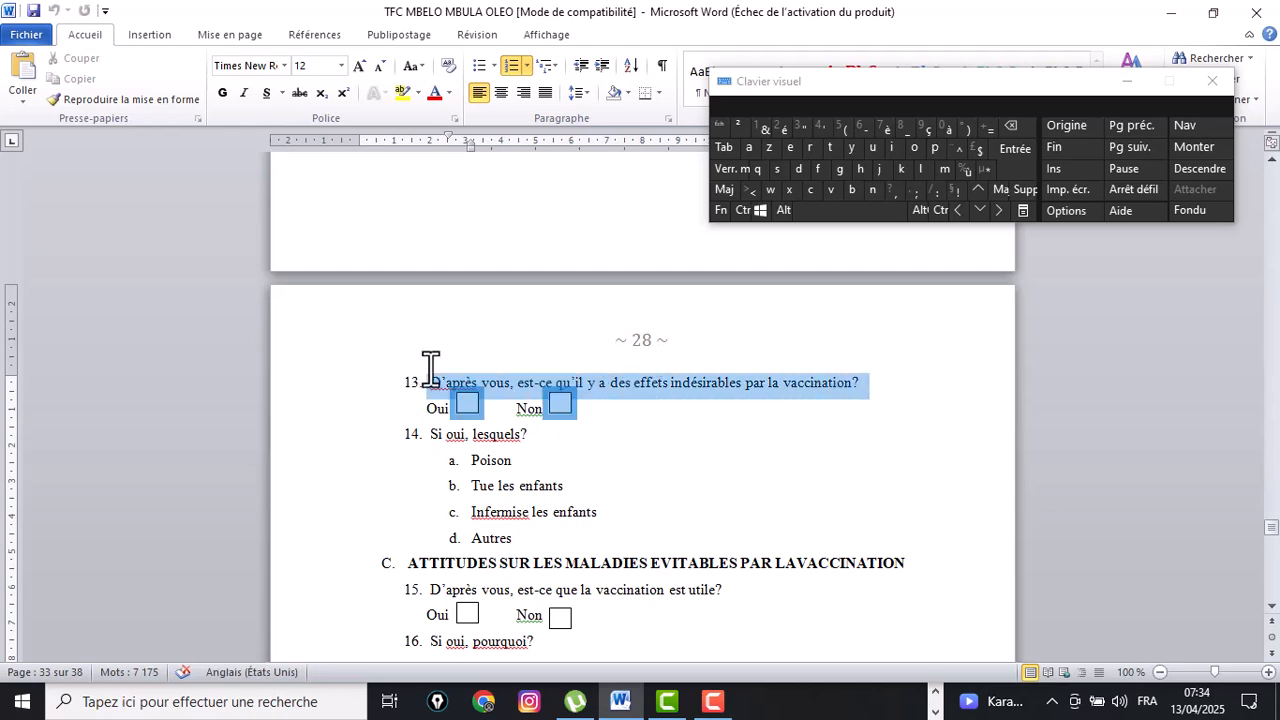
key(F10)
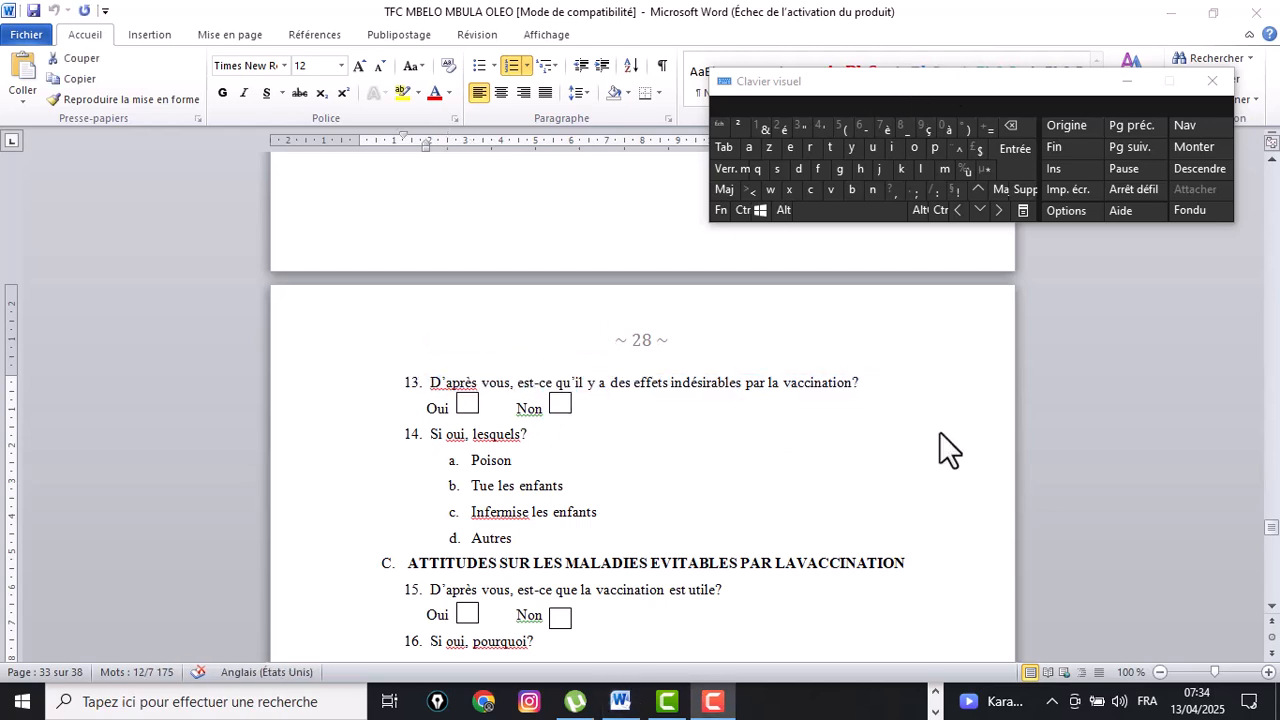
Start a new question after 'si oui, lesquels ?' by pasting the question 13 text and prefixing it with '13.'.
click(932, 691)
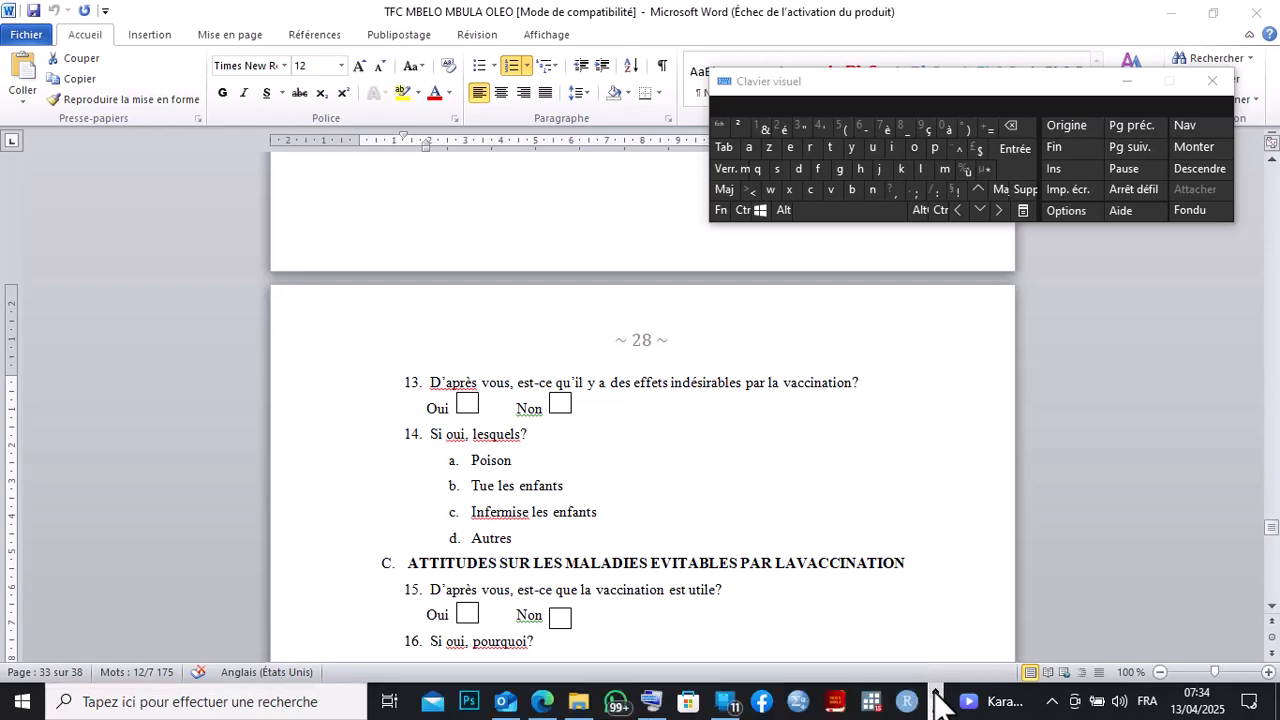
click(562, 700)
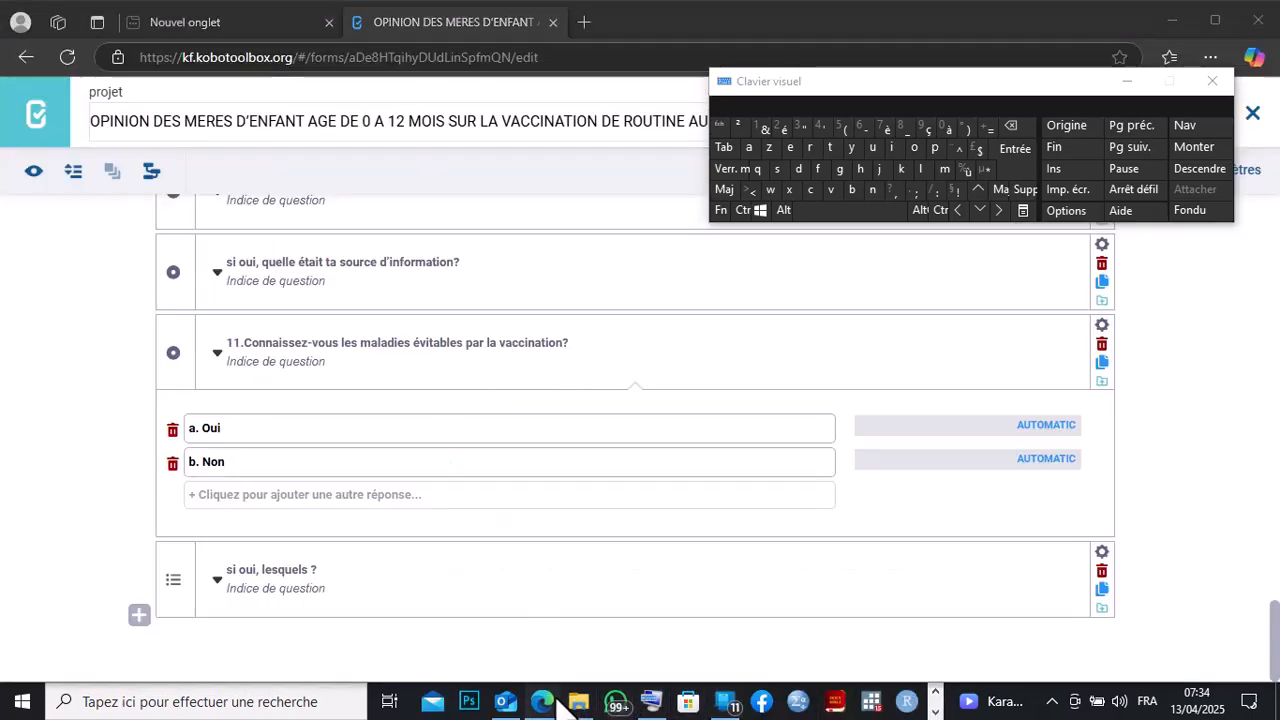
click(140, 616)
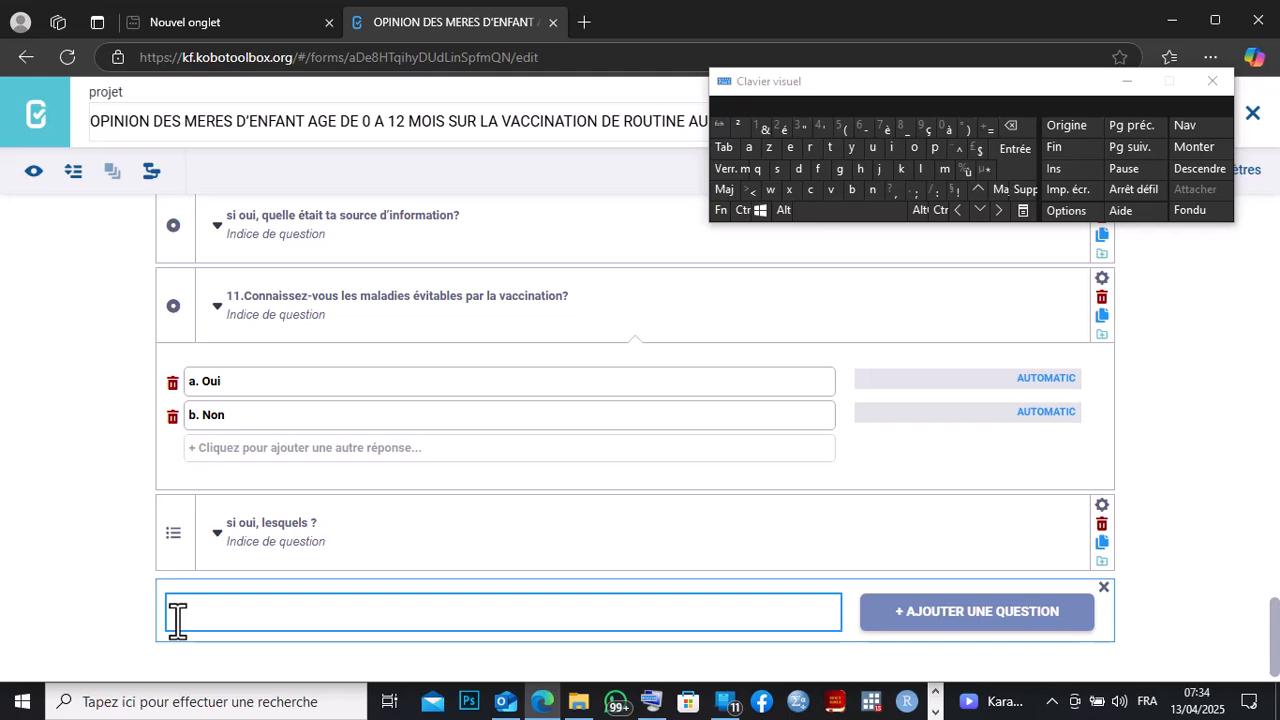
right_click(176, 618)
click(222, 405)
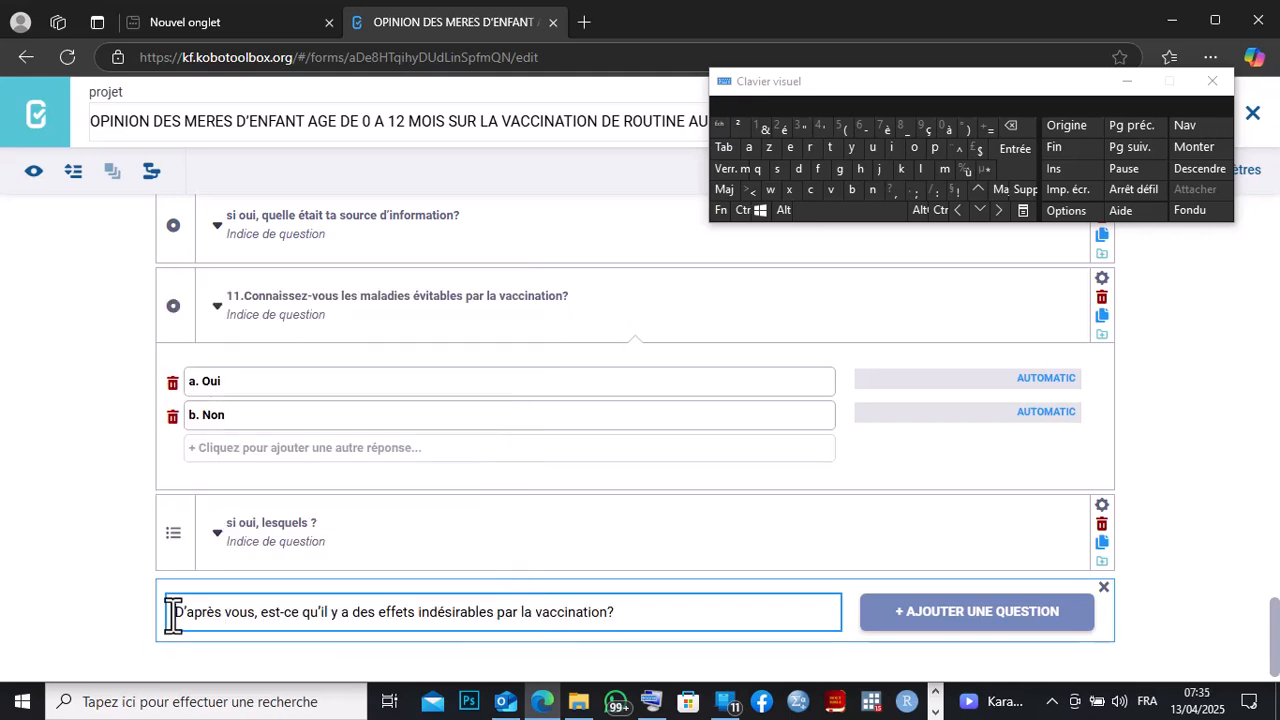
text(13.)
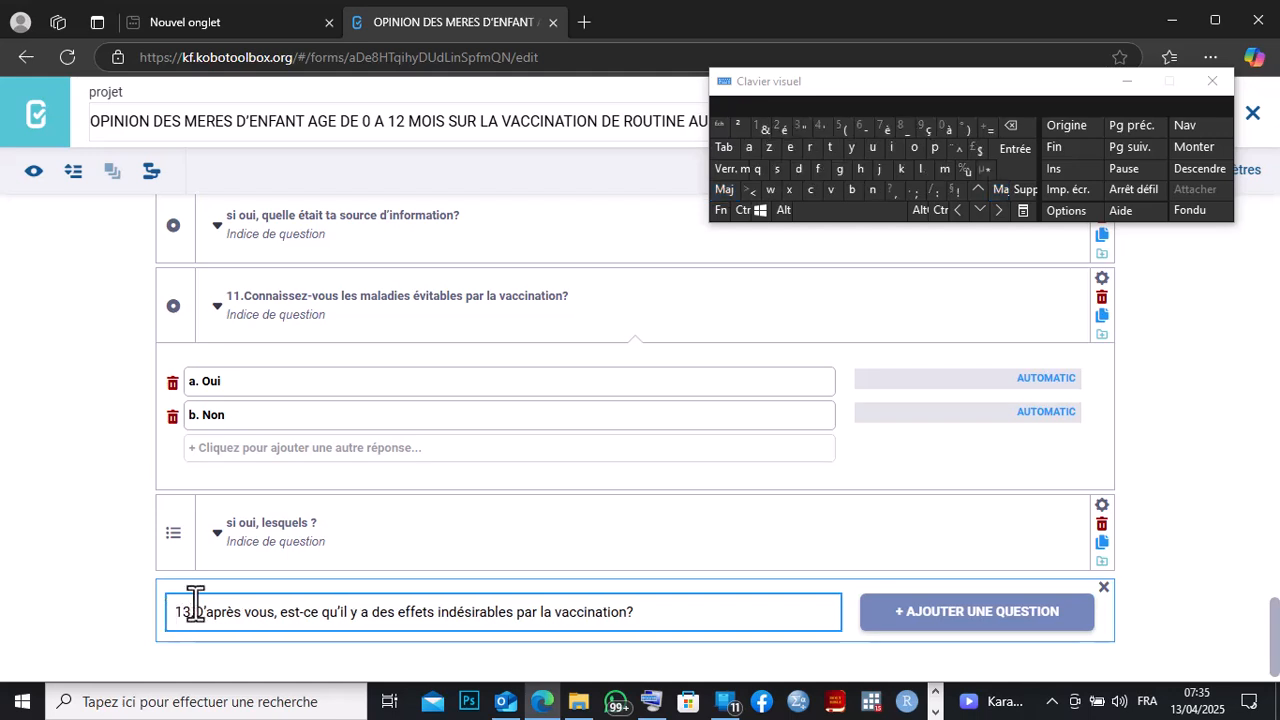
Add '13. D'après vous, est-ce qu'il y a des effets indésirables par la vaccination?' as a single-choice question.
click(831, 210)
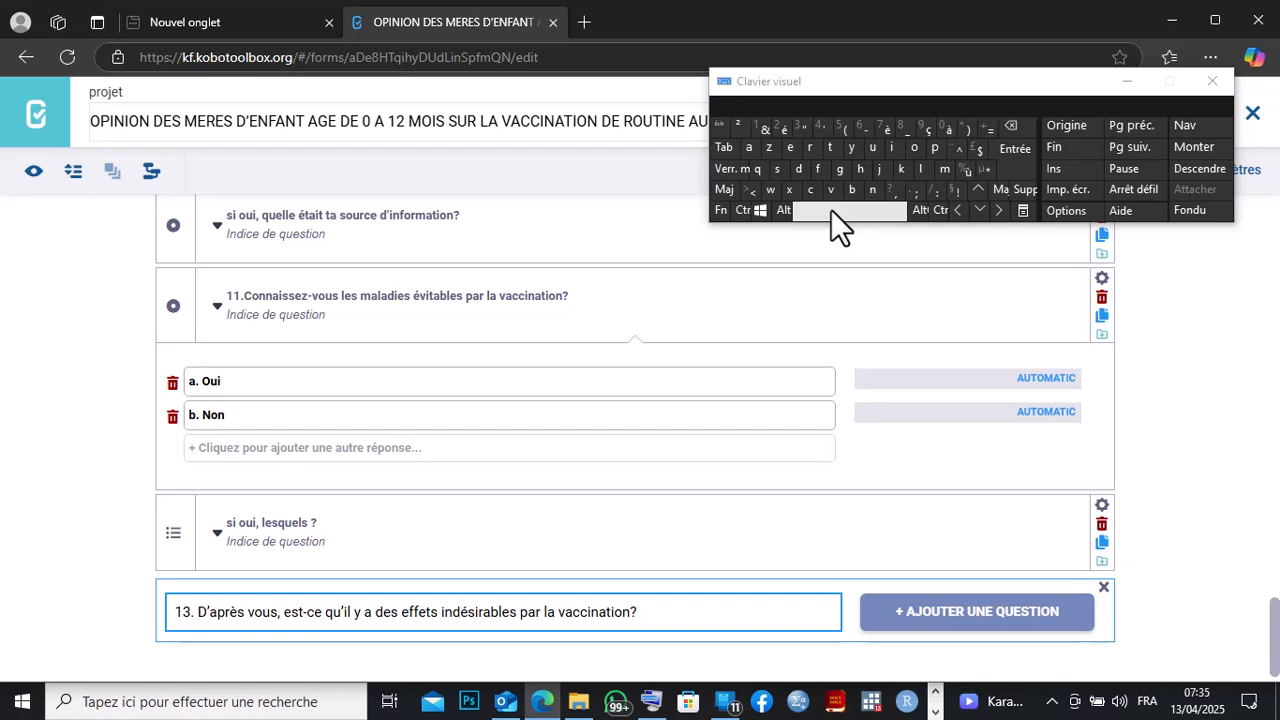
click(934, 712)
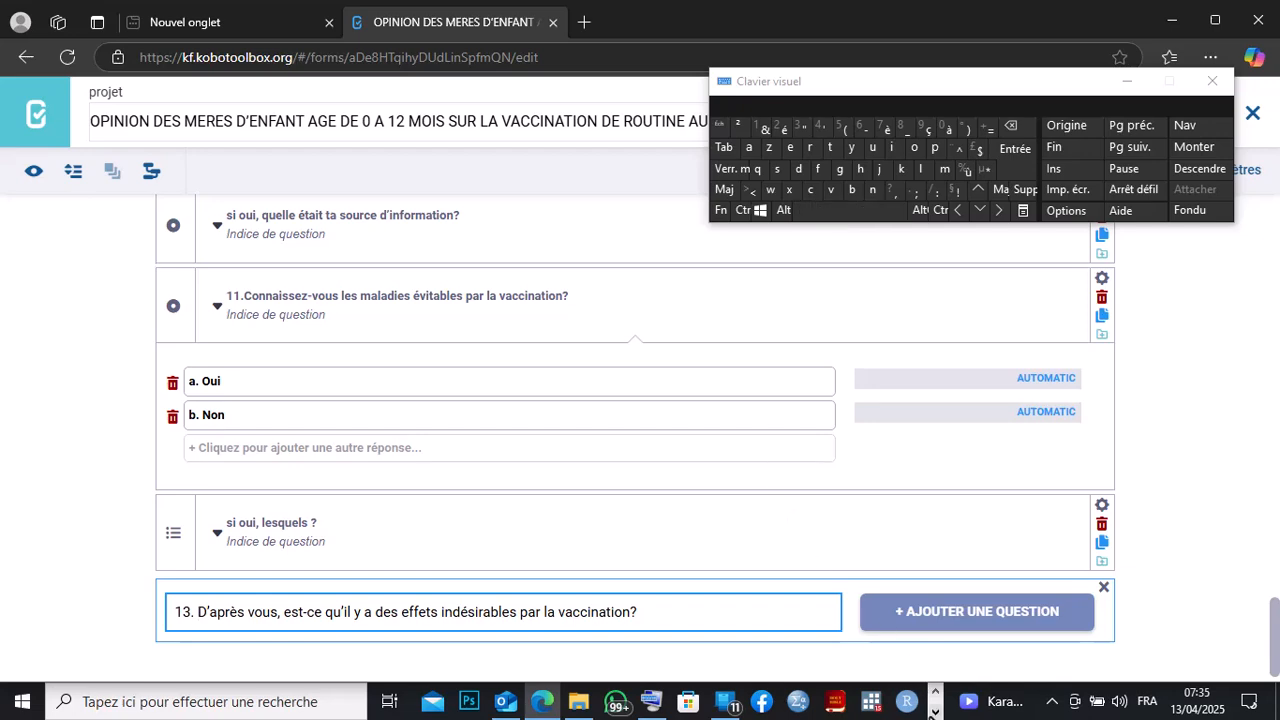
click(620, 703)
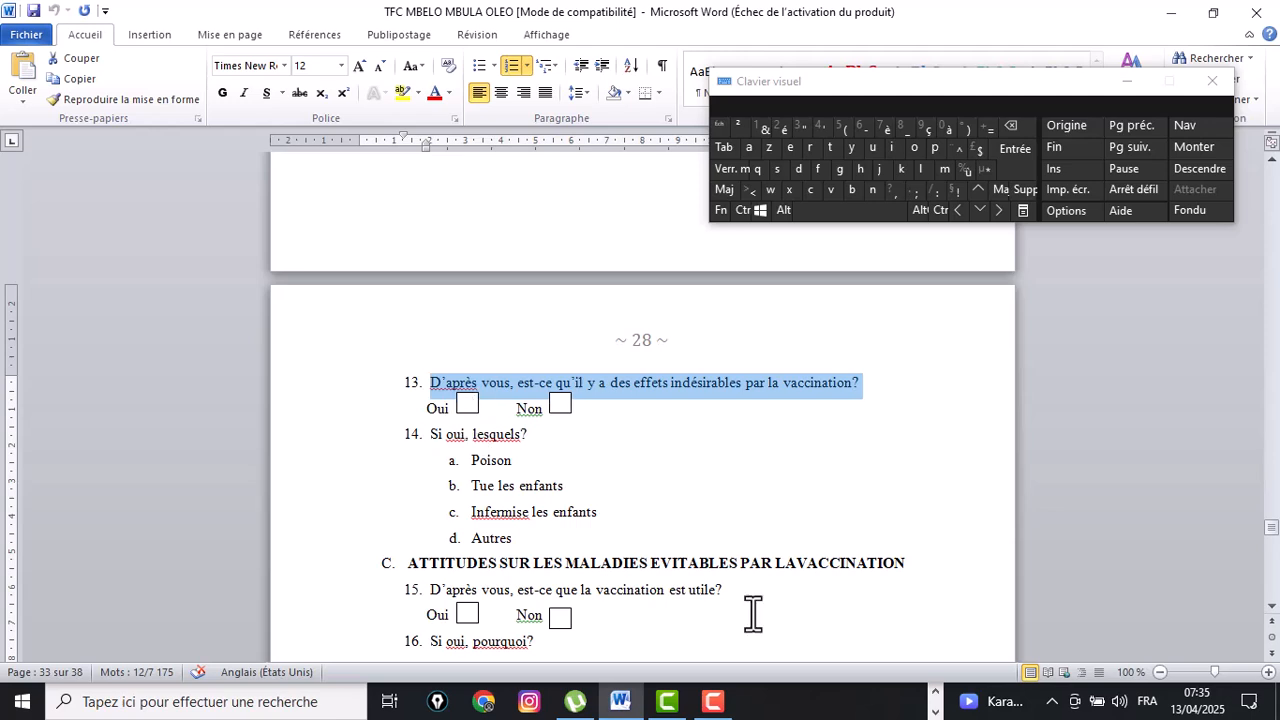
click(936, 711)
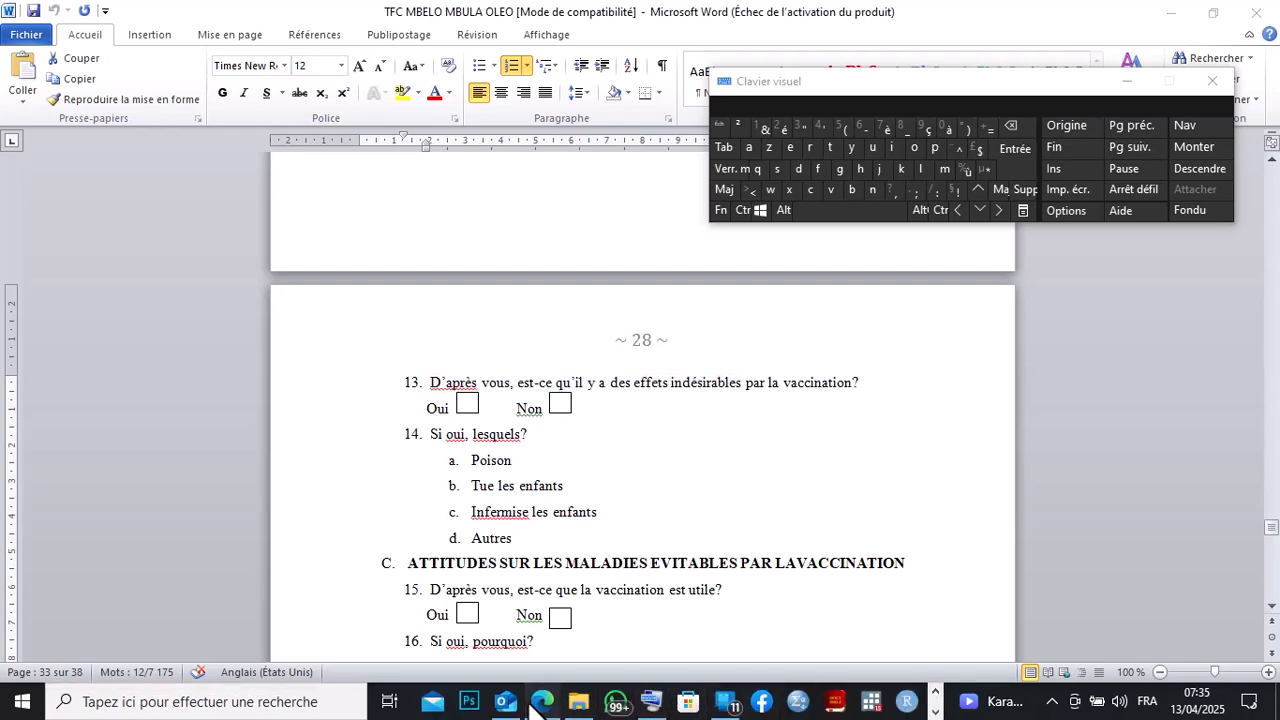
click(541, 703)
click(965, 625)
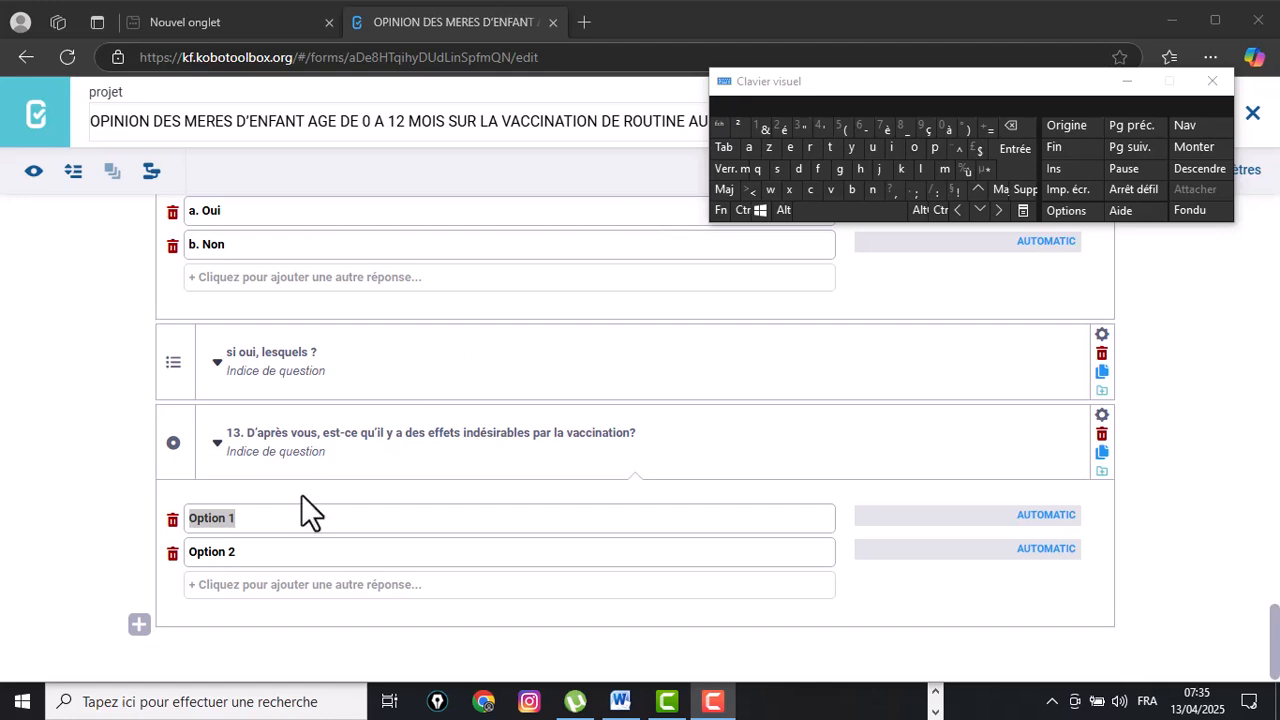
Set question 13's two answer options to 'a.Oui' and 'b.Non'.
drag(249, 514, 155, 515)
text(a)
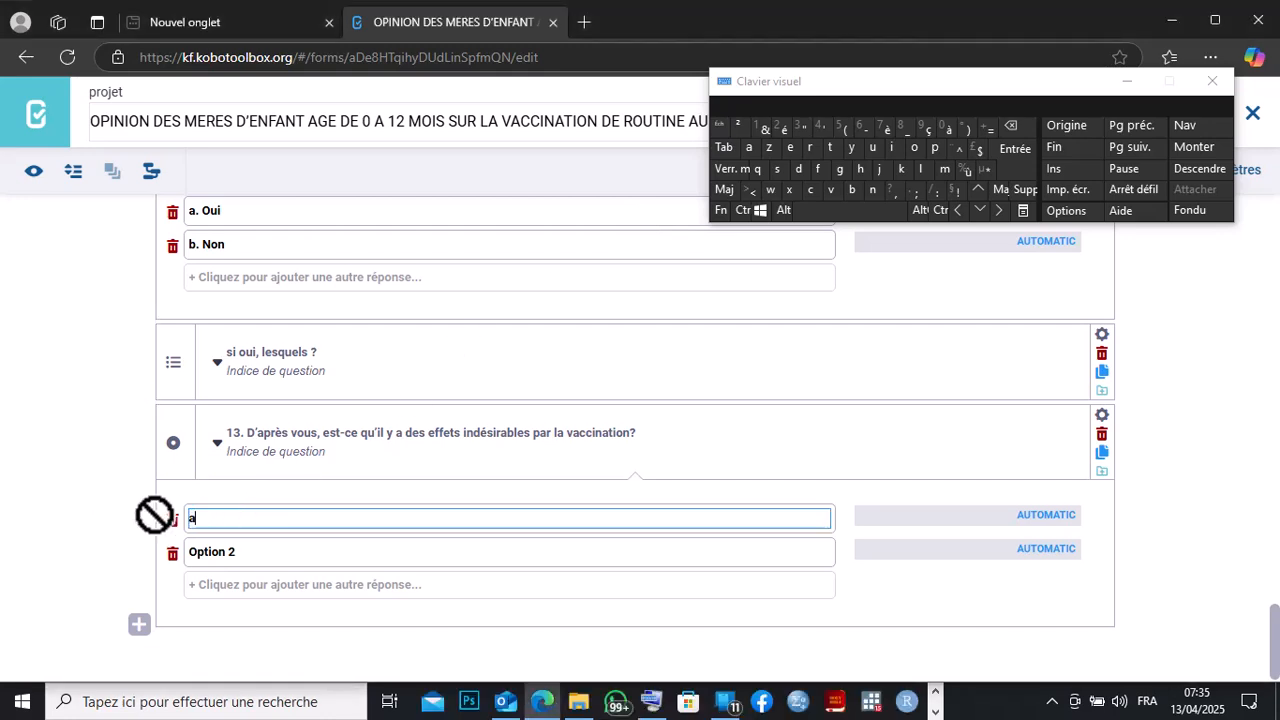
text(.)
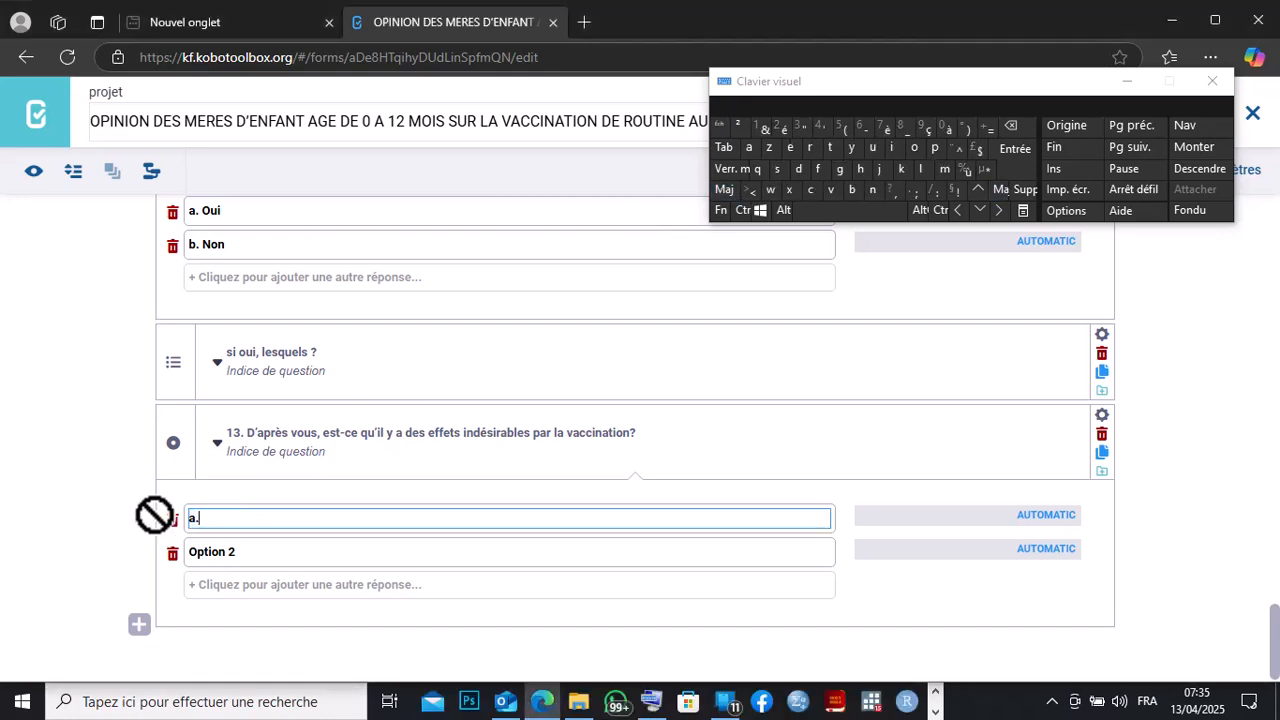
text(Oui)
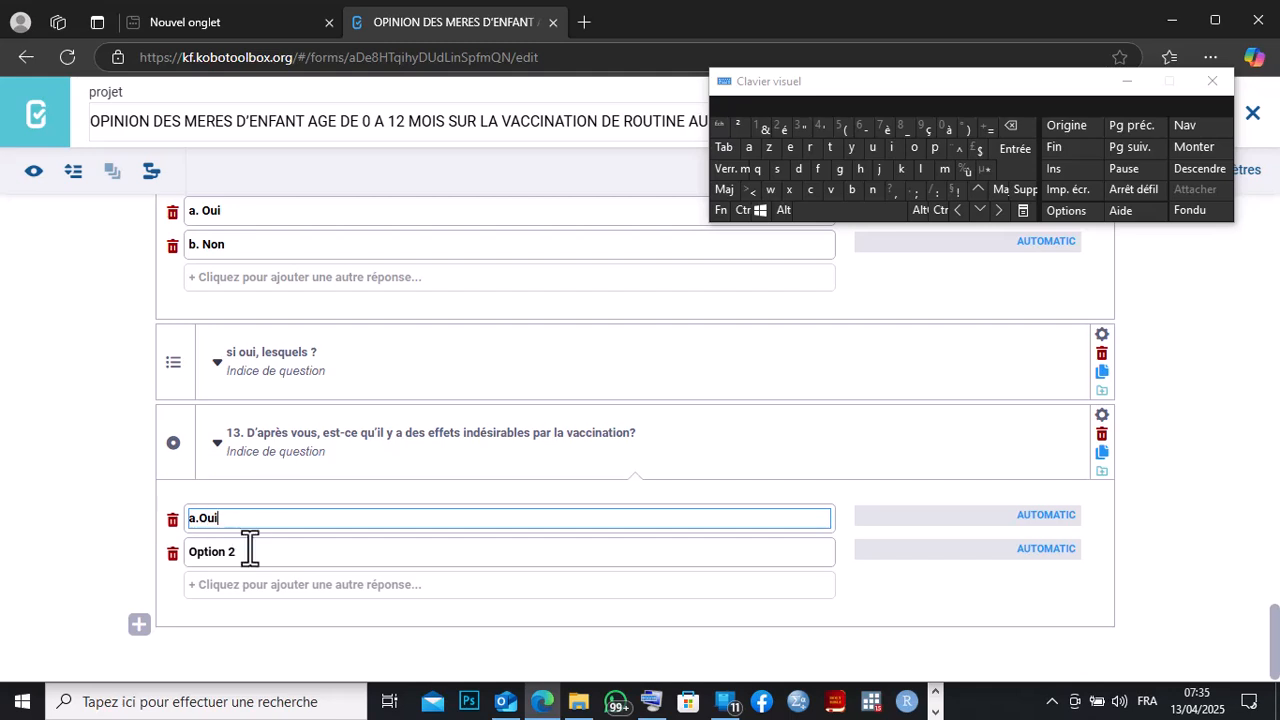
click(249, 548)
drag(249, 545, 192, 553)
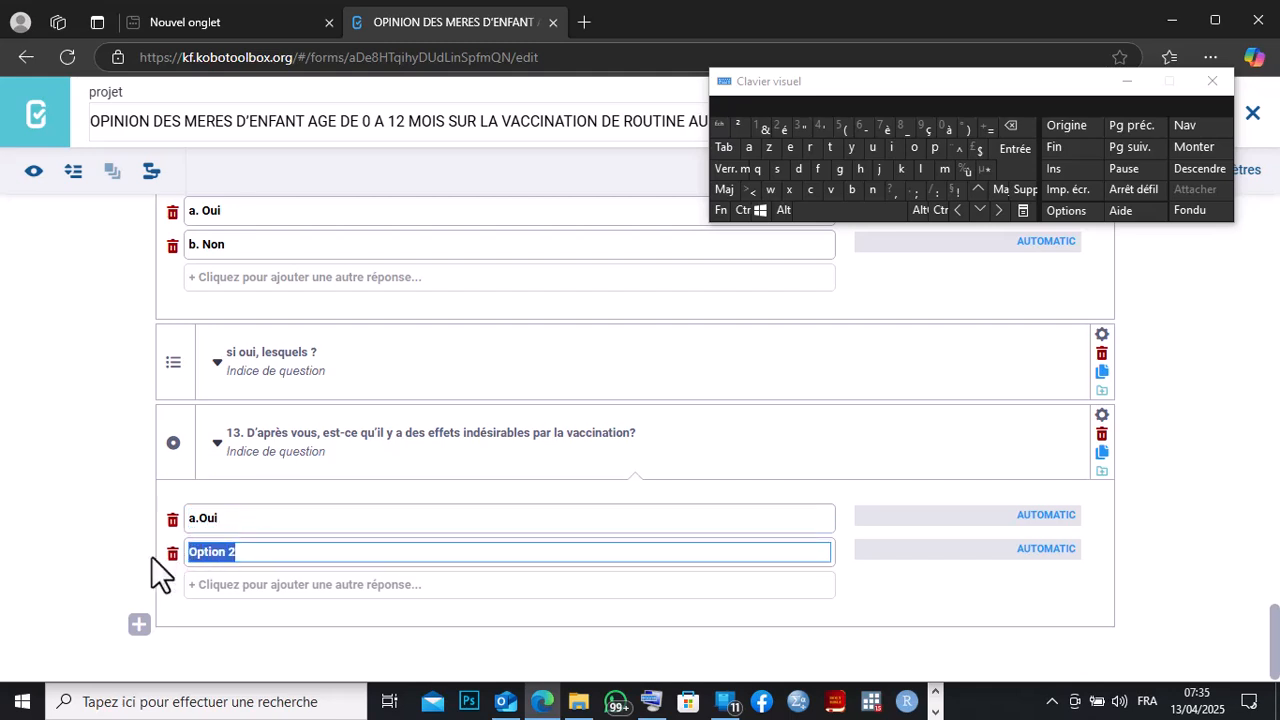
text(b.)
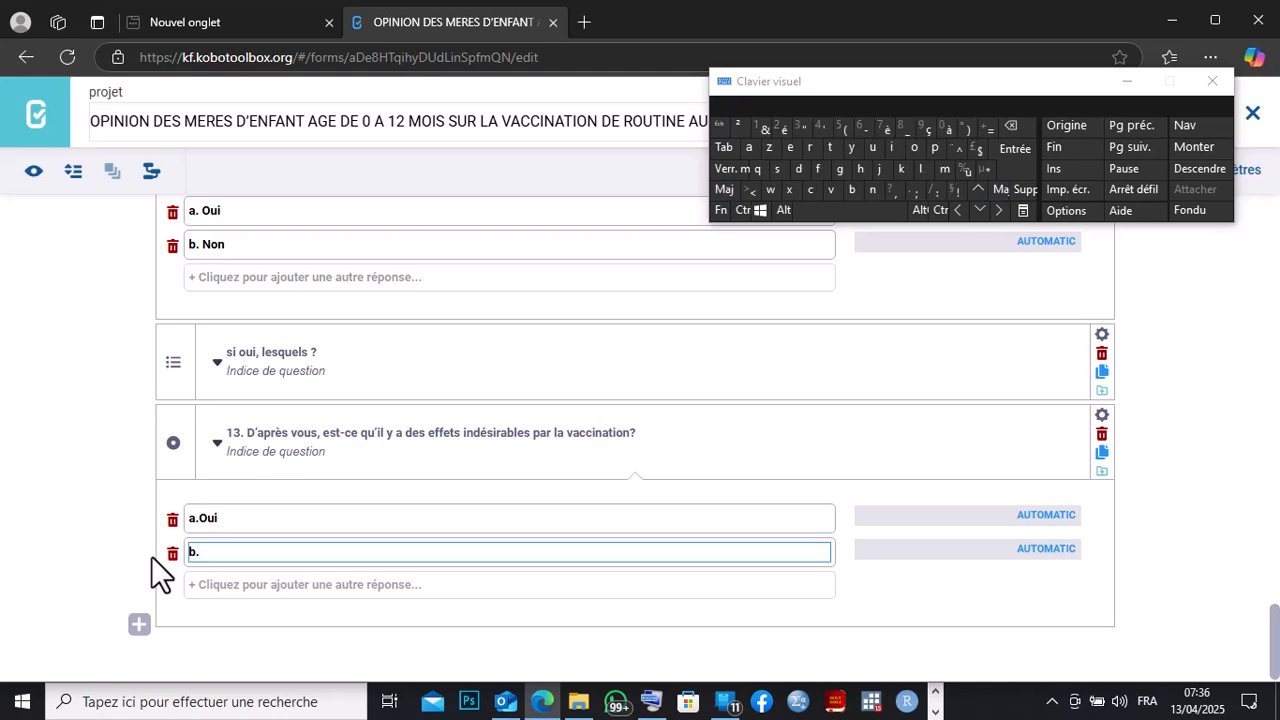
text(Non)
Switch to the Word questionnaire and copy the question 14 text 'Si oui, lesquels?'.
click(936, 712)
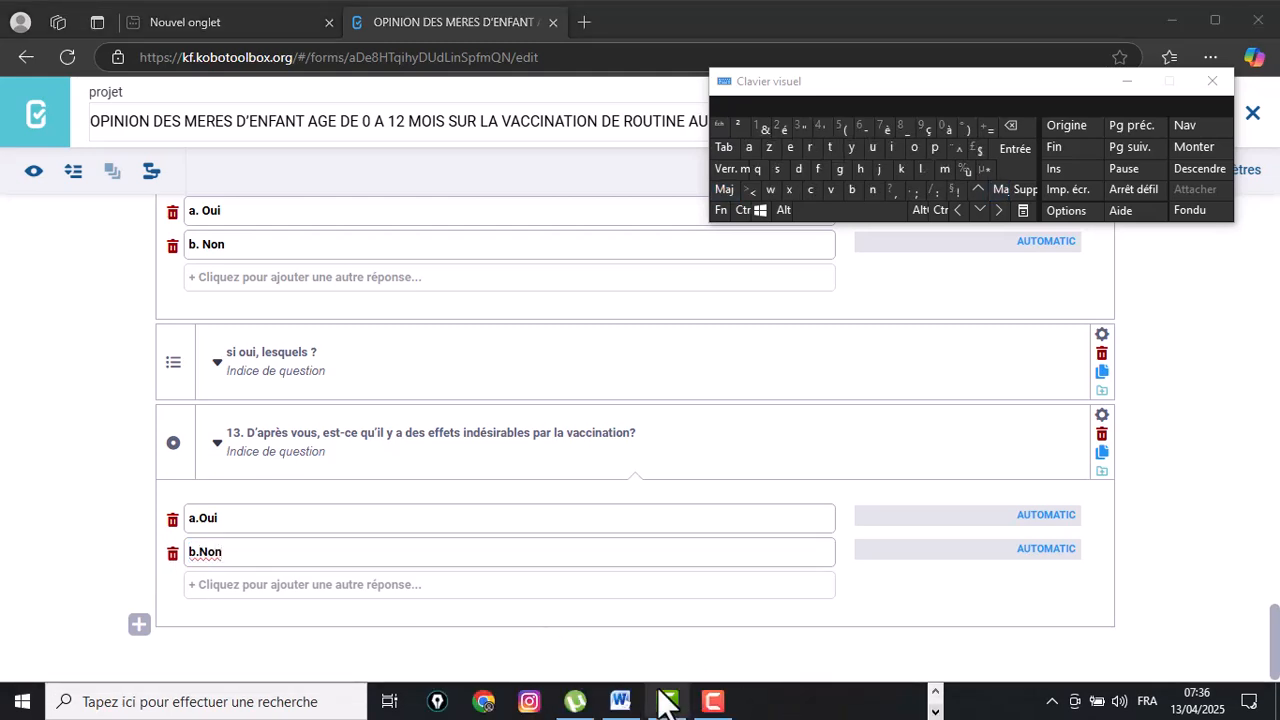
click(620, 701)
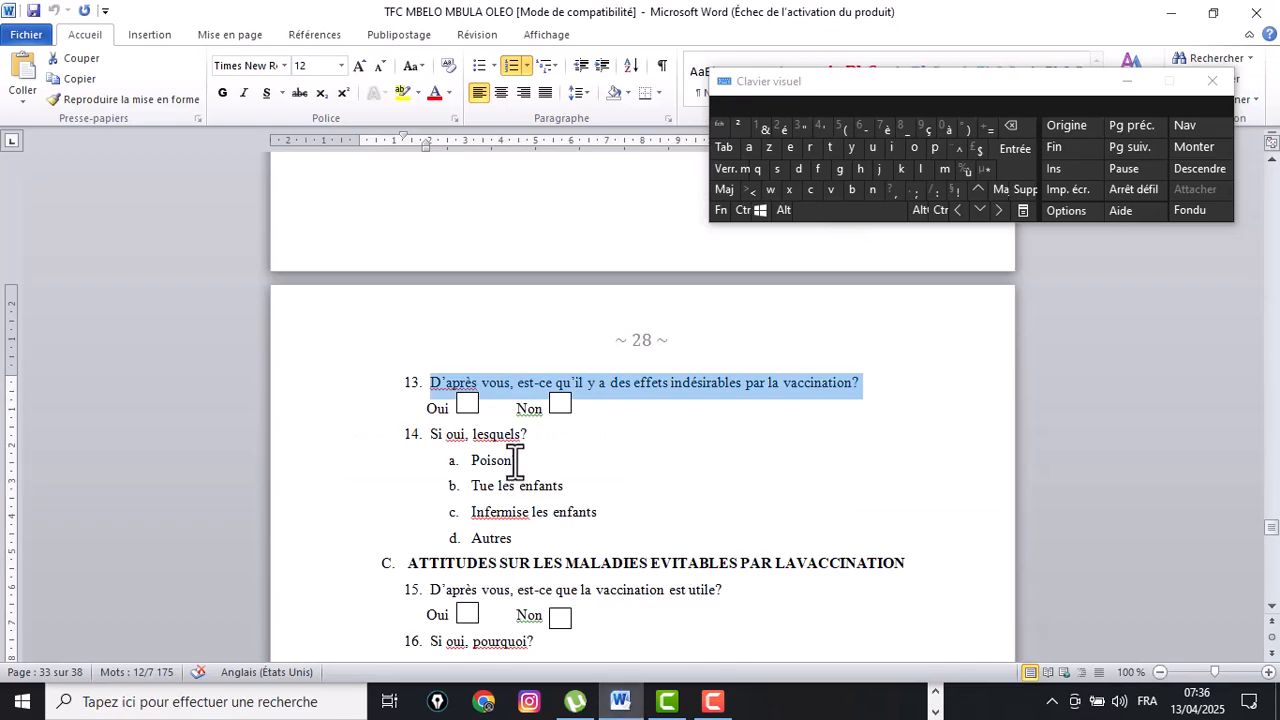
drag(530, 434, 432, 436)
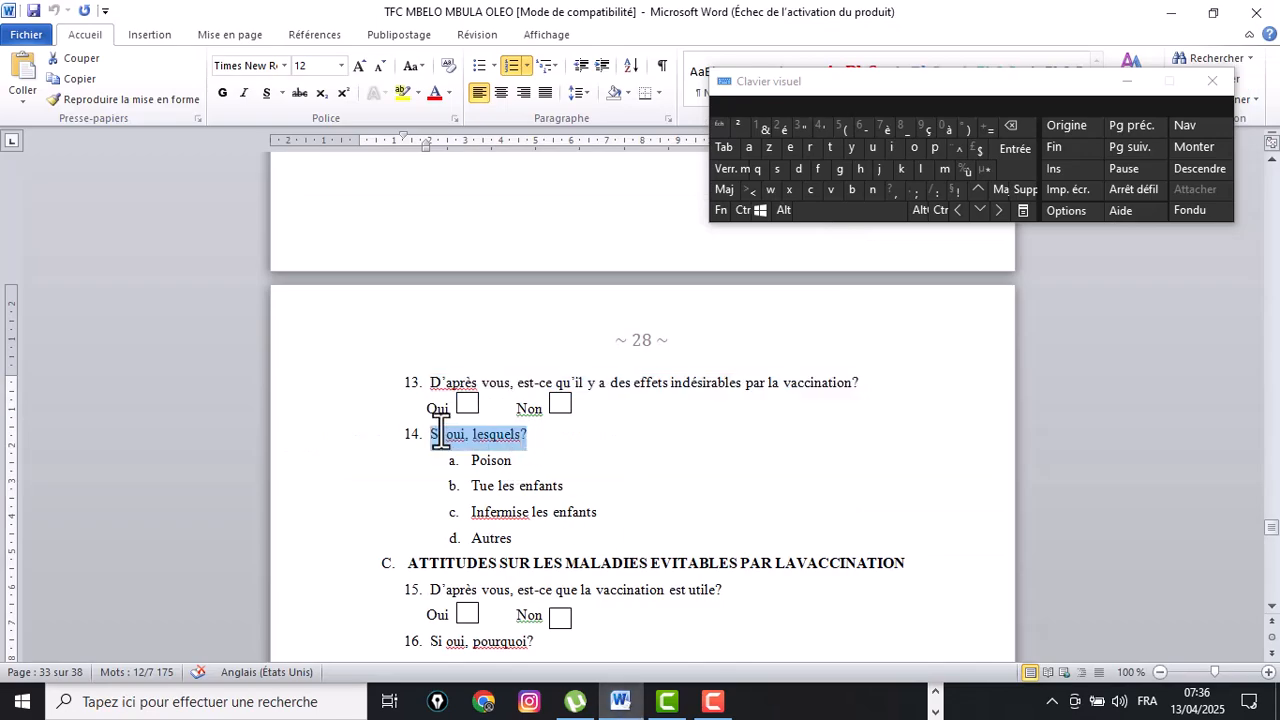
right_click(446, 440)
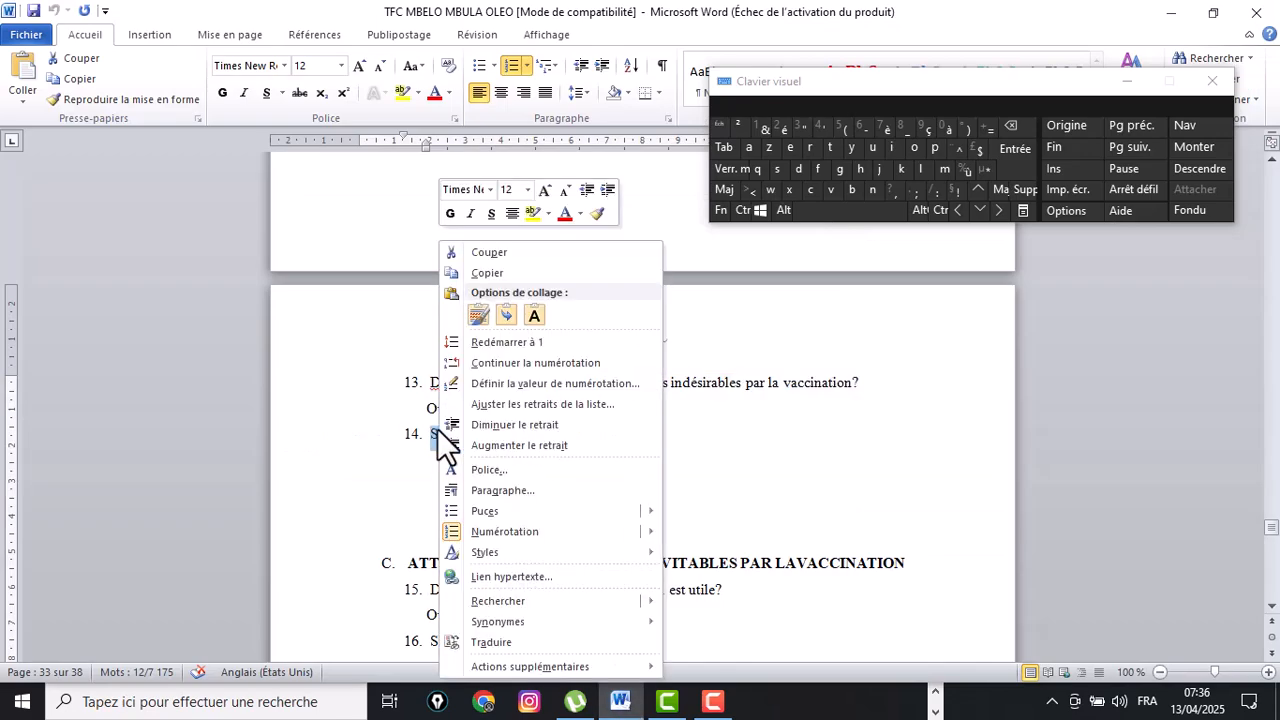
click(488, 274)
Add 'Si oui, lesquels?' as a select-multiple question after question 13 by pasting the copied text.
click(935, 692)
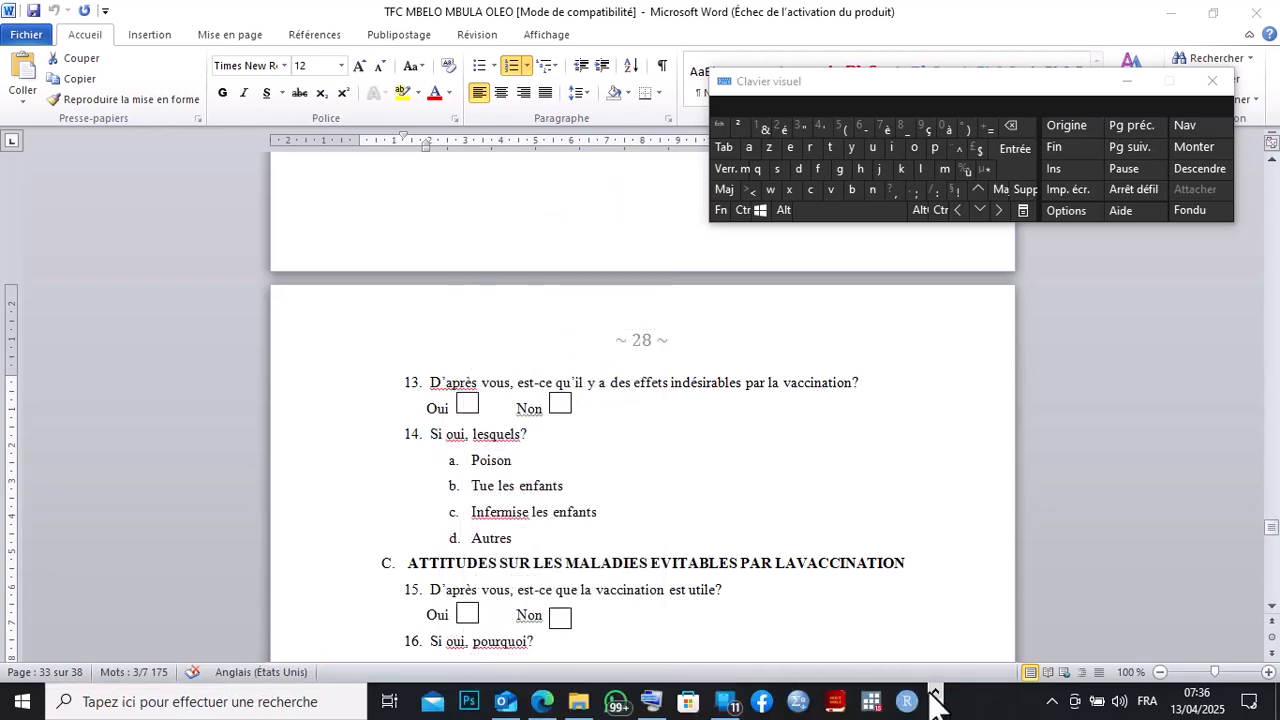
click(543, 702)
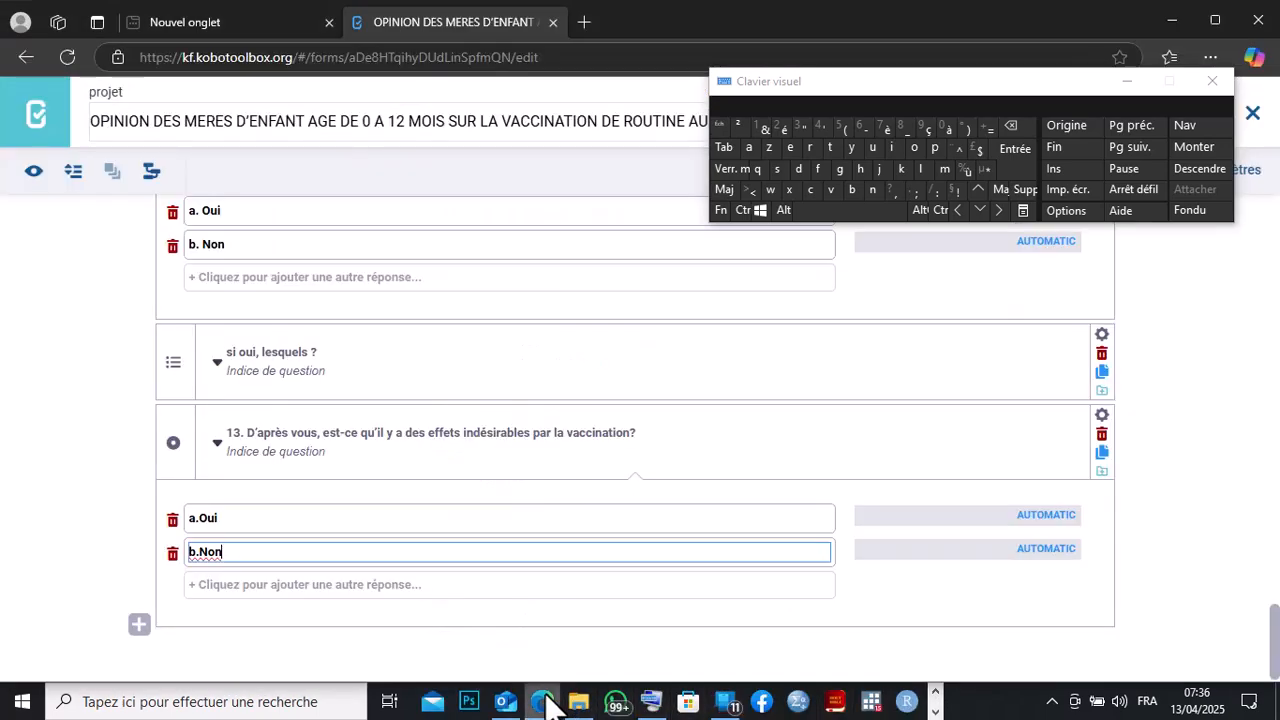
click(139, 624)
right_click(179, 620)
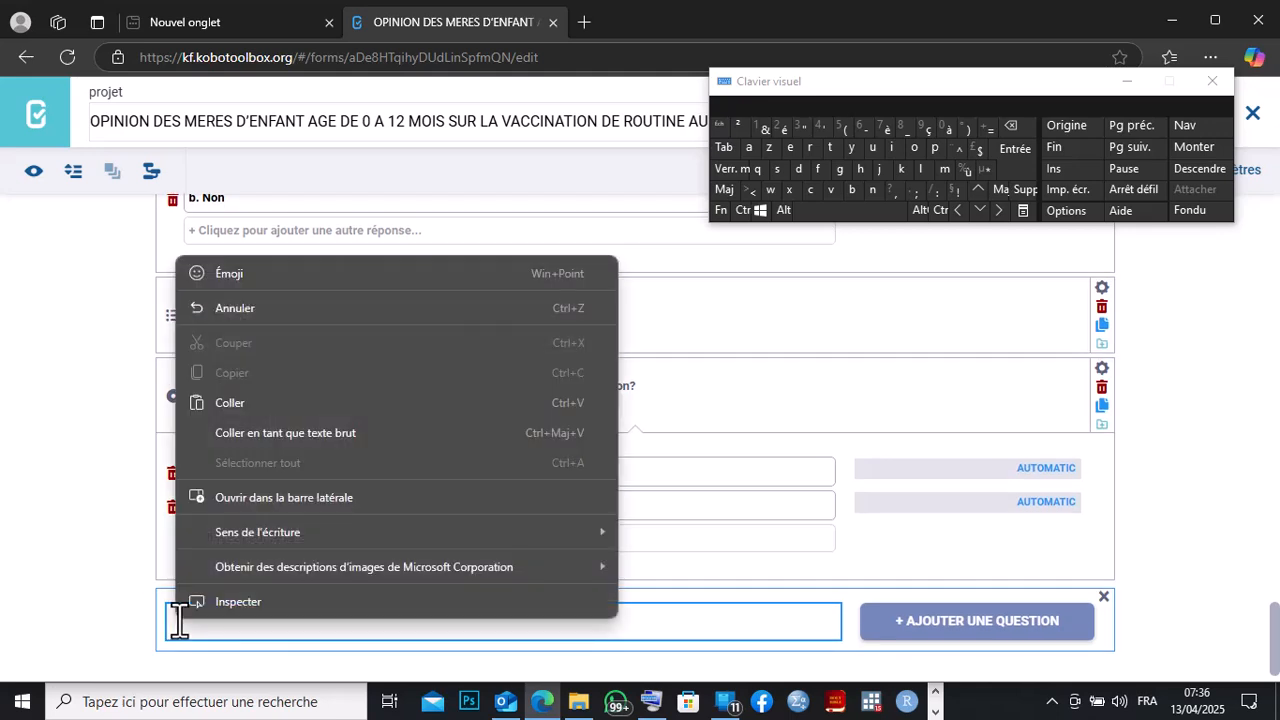
click(220, 412)
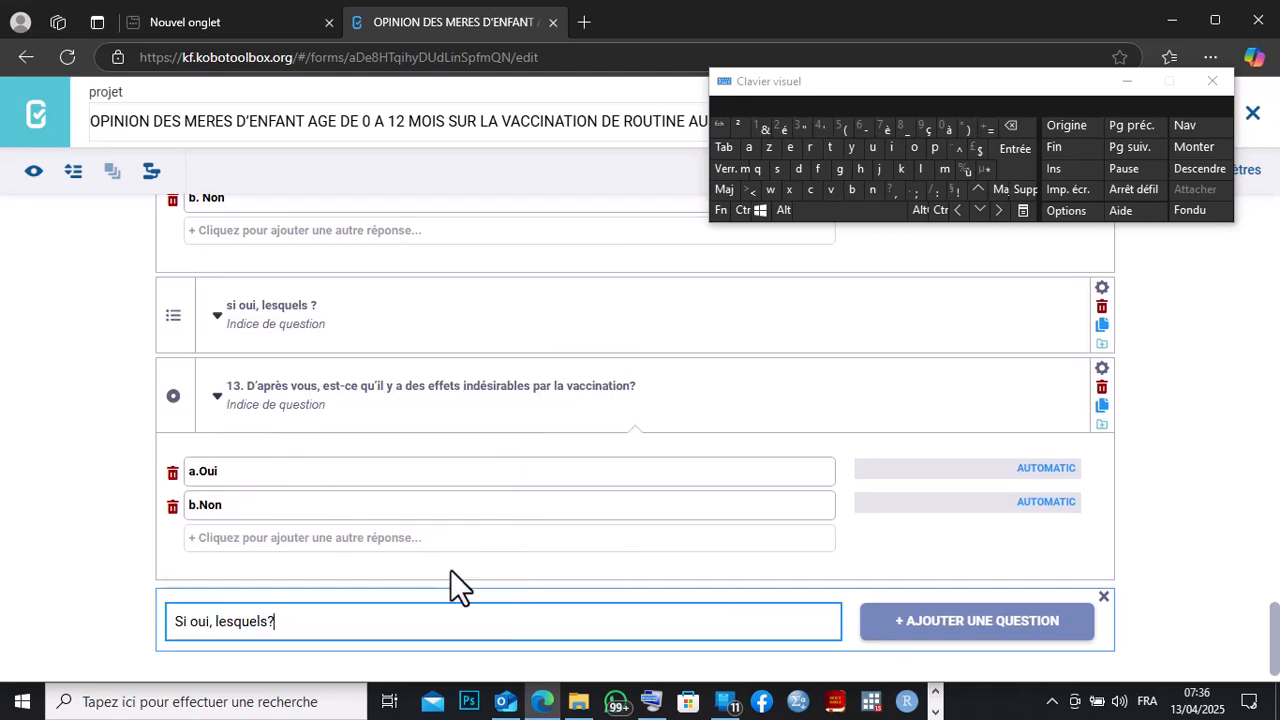
click(878, 628)
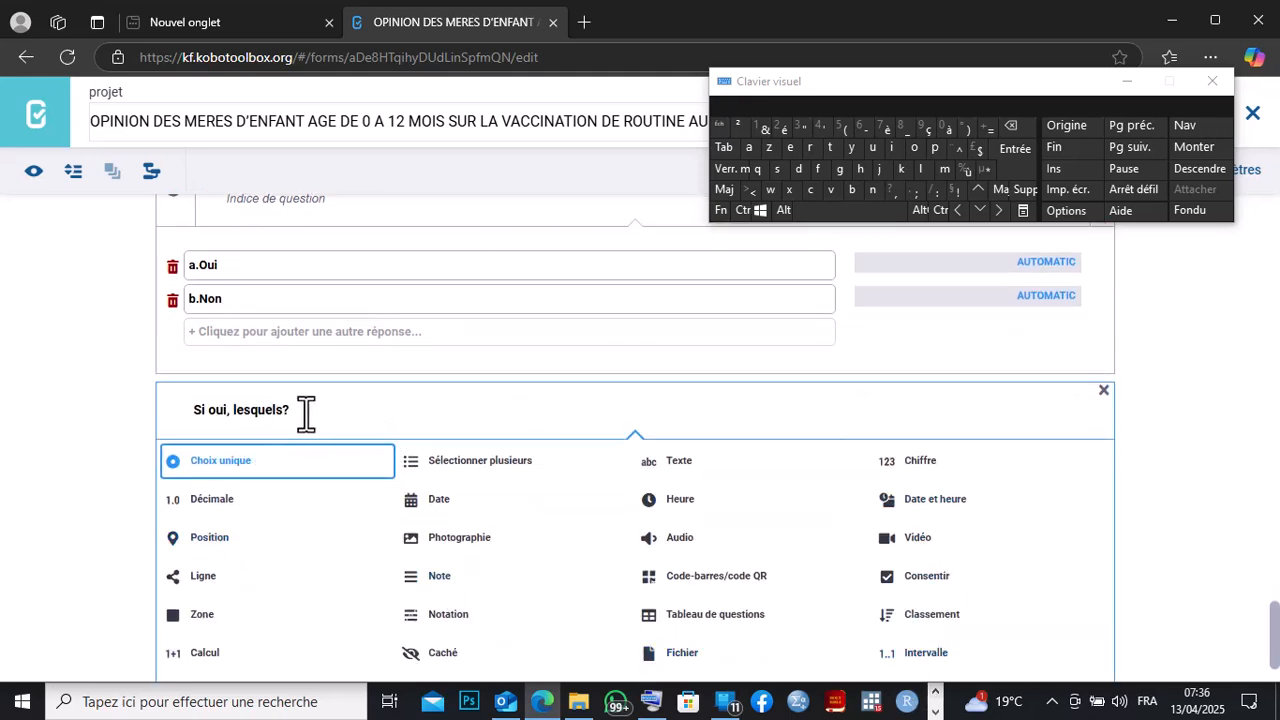
click(437, 465)
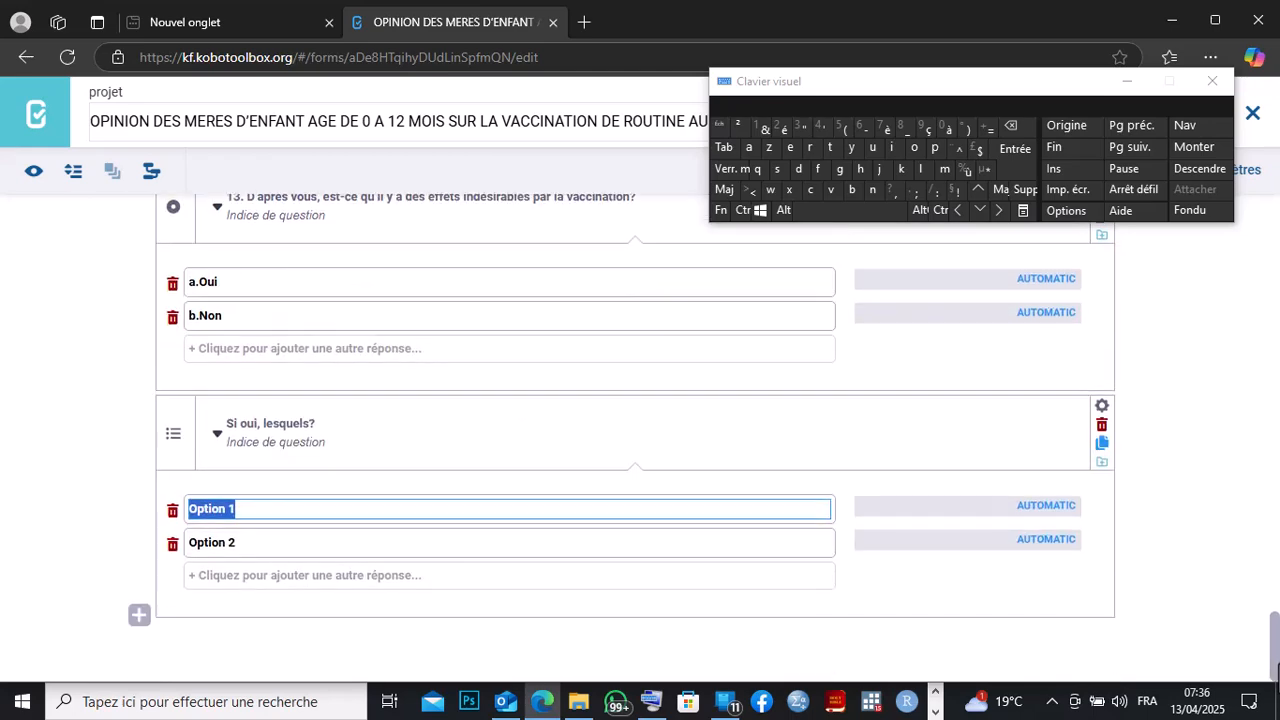
Clear the new question's first option, then copy question 14's four answer choices from the Word questionnaire.
click(1011, 126)
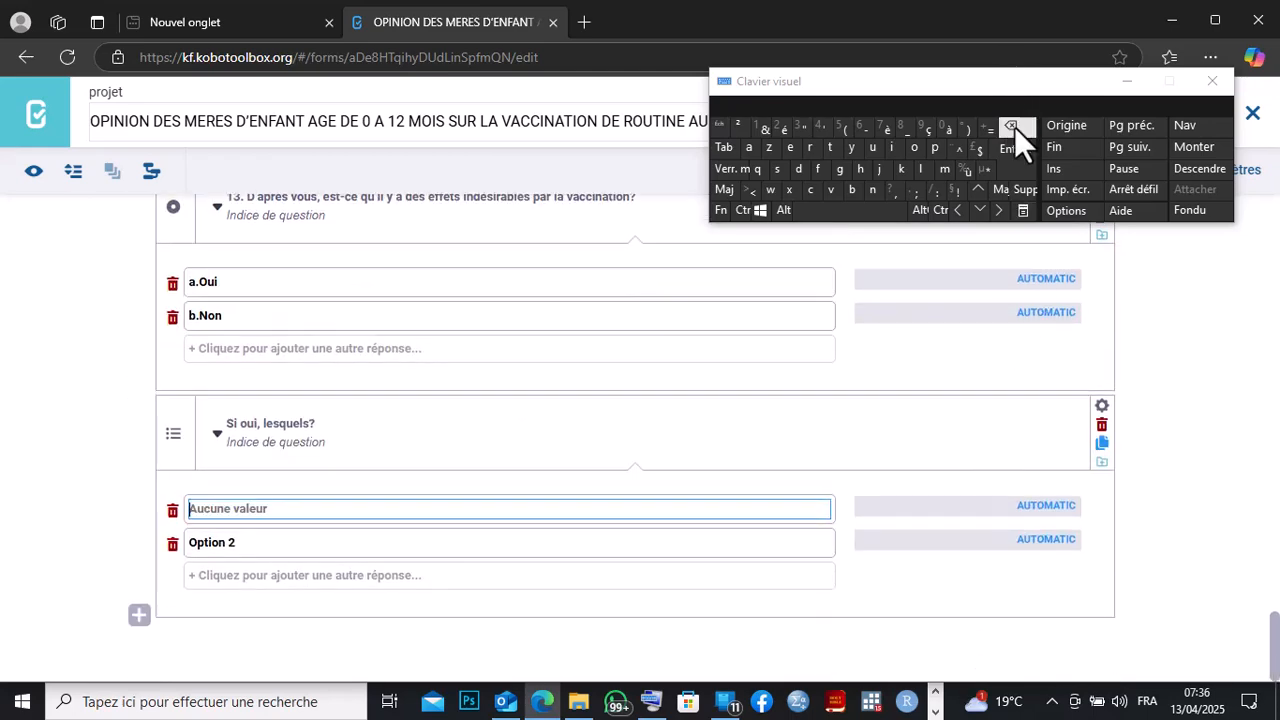
click(936, 711)
click(620, 701)
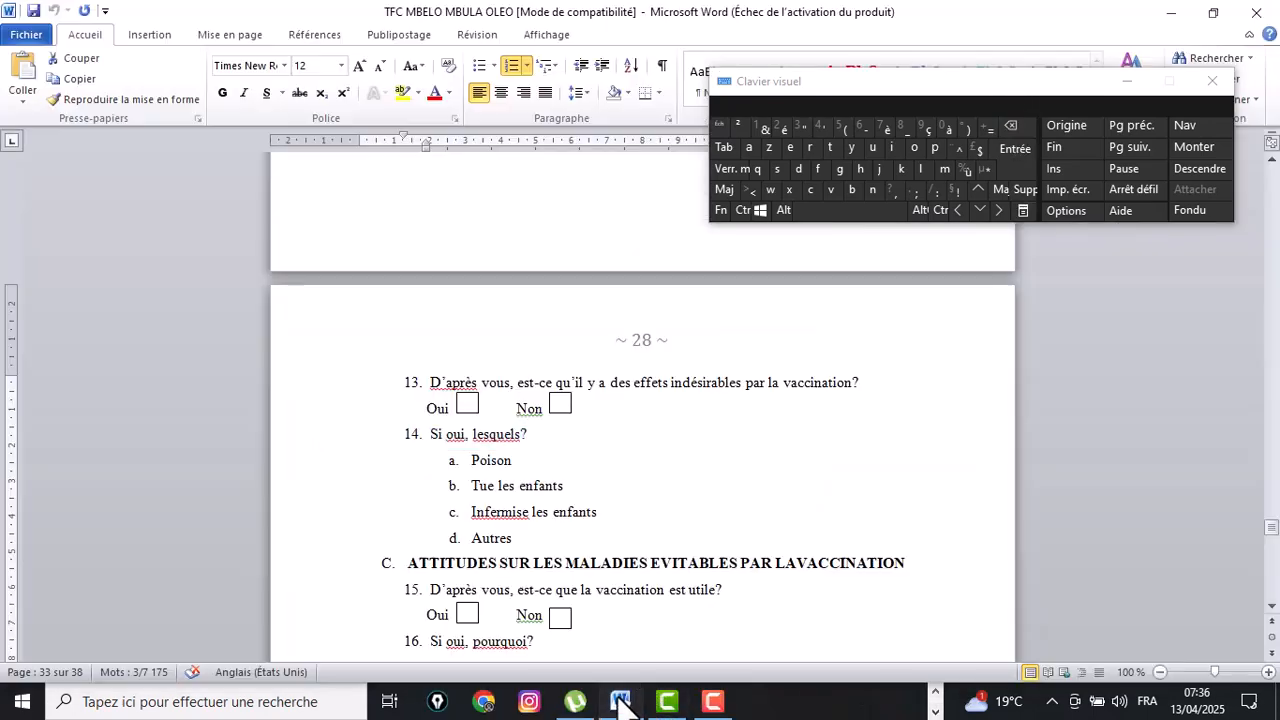
click(535, 542)
drag(518, 532, 480, 468)
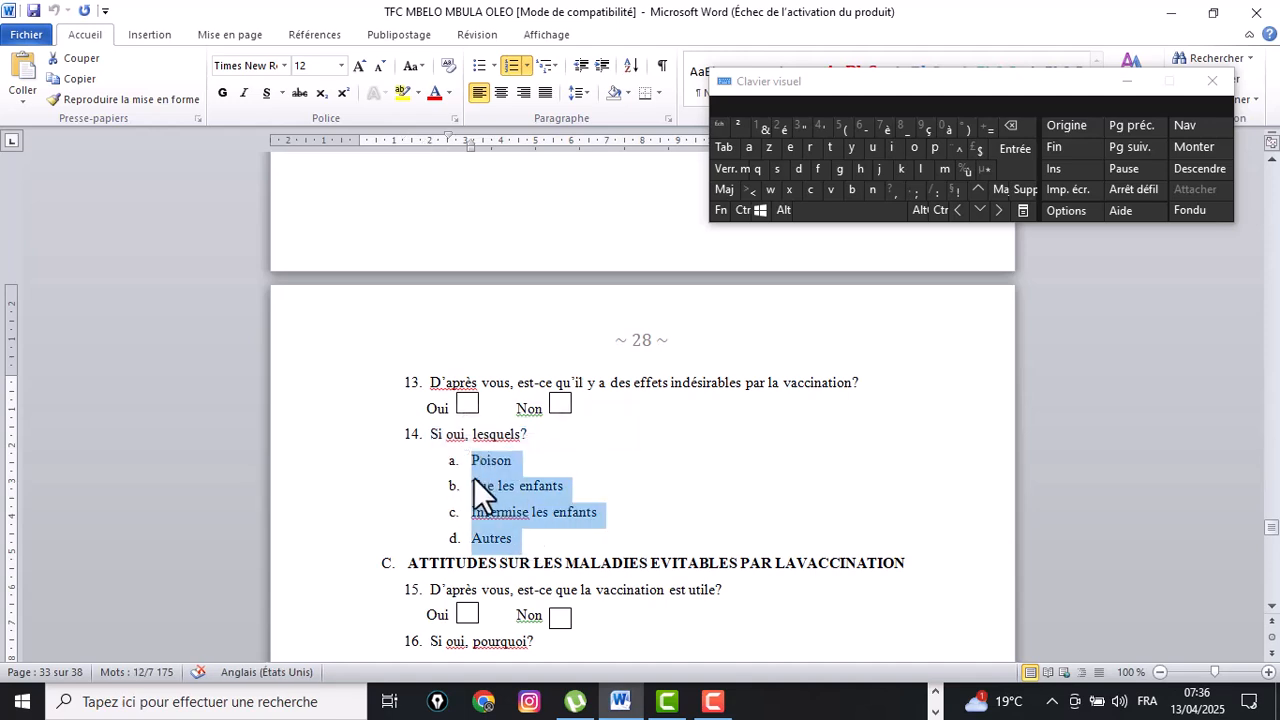
right_click(474, 477)
click(536, 96)
Paste the copied answer choices into the first option and clear the second option's text.
click(935, 712)
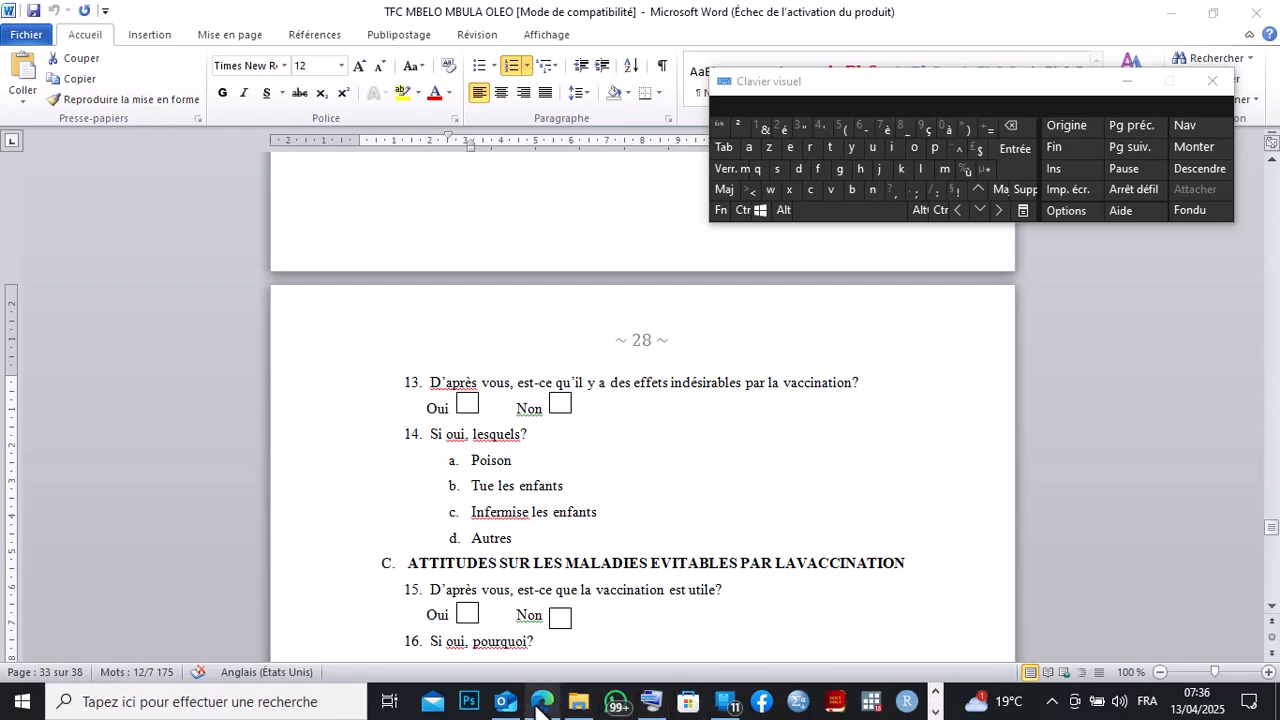
click(541, 701)
right_click(199, 510)
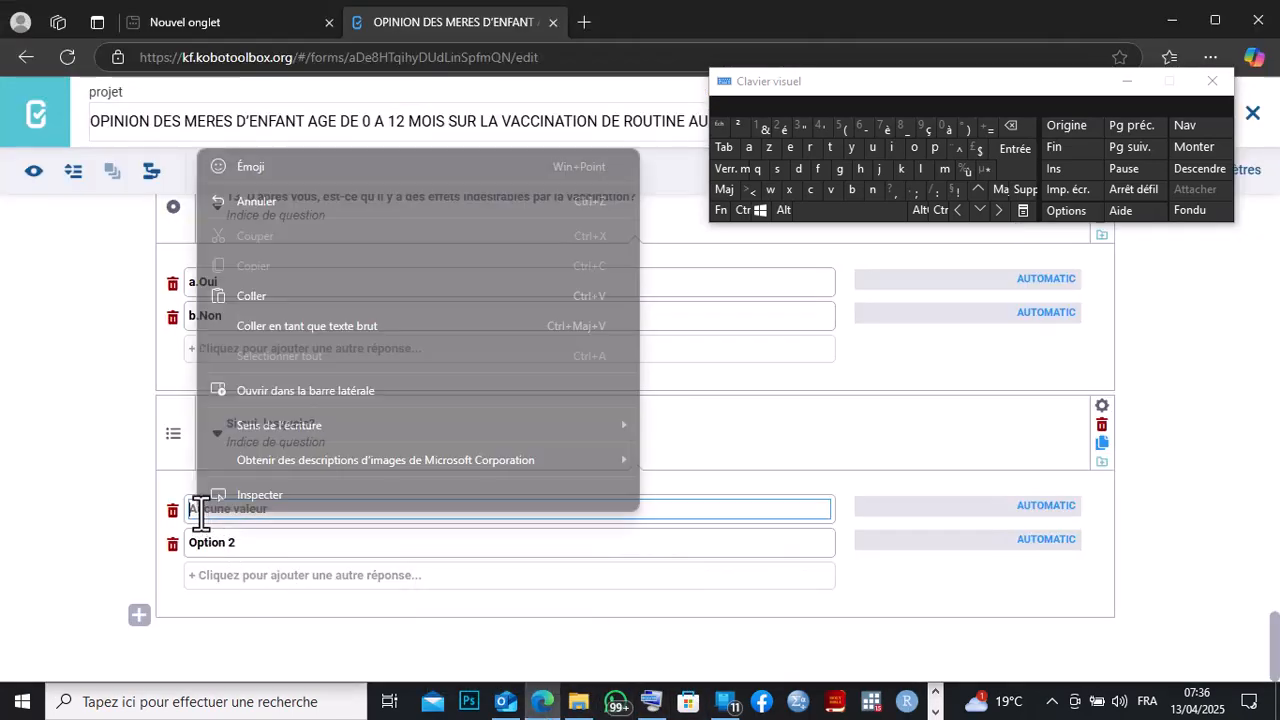
click(219, 303)
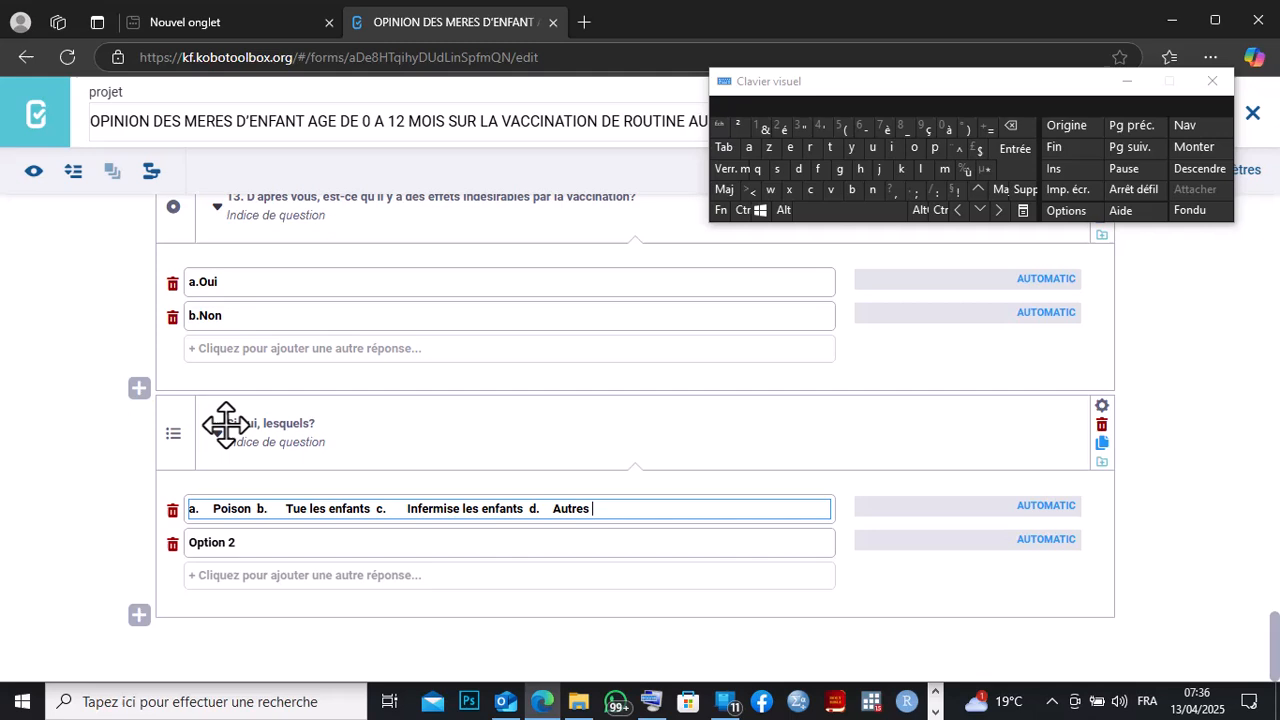
click(250, 541)
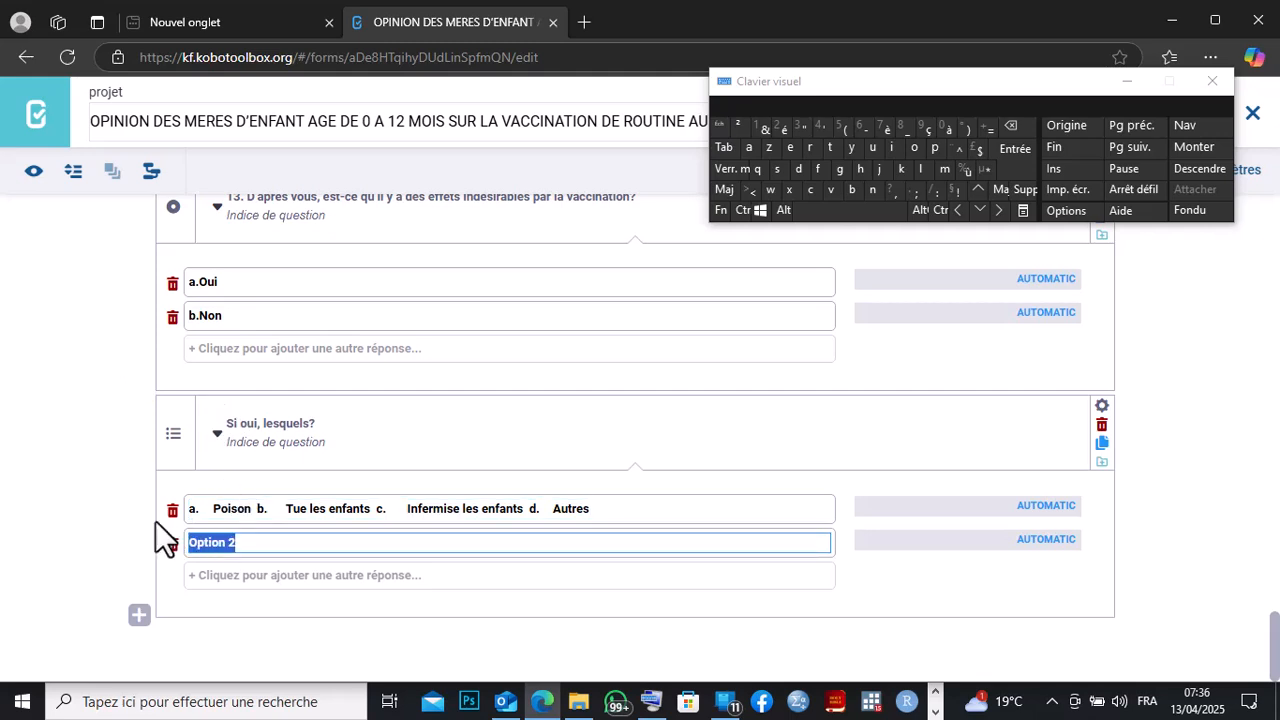
click(1027, 126)
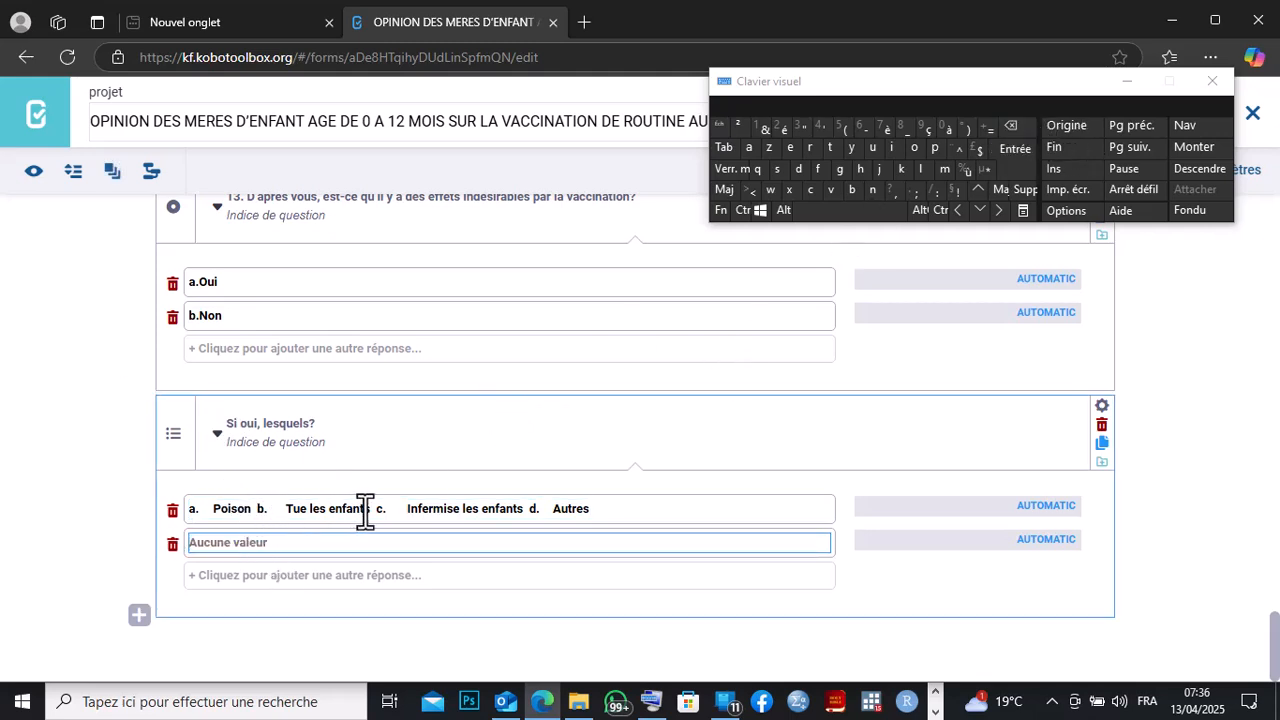
Move 'b. Tue les enfants' out of the first option into the second option.
drag(372, 510, 273, 510)
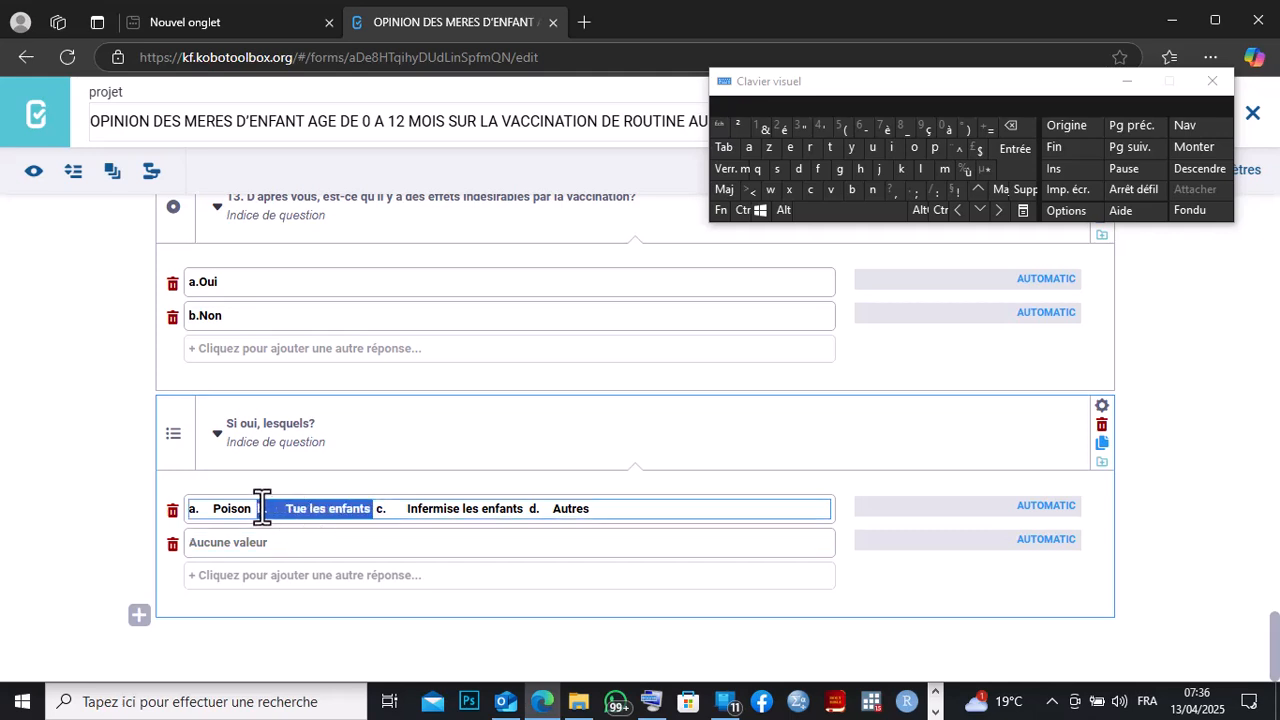
right_click(260, 508)
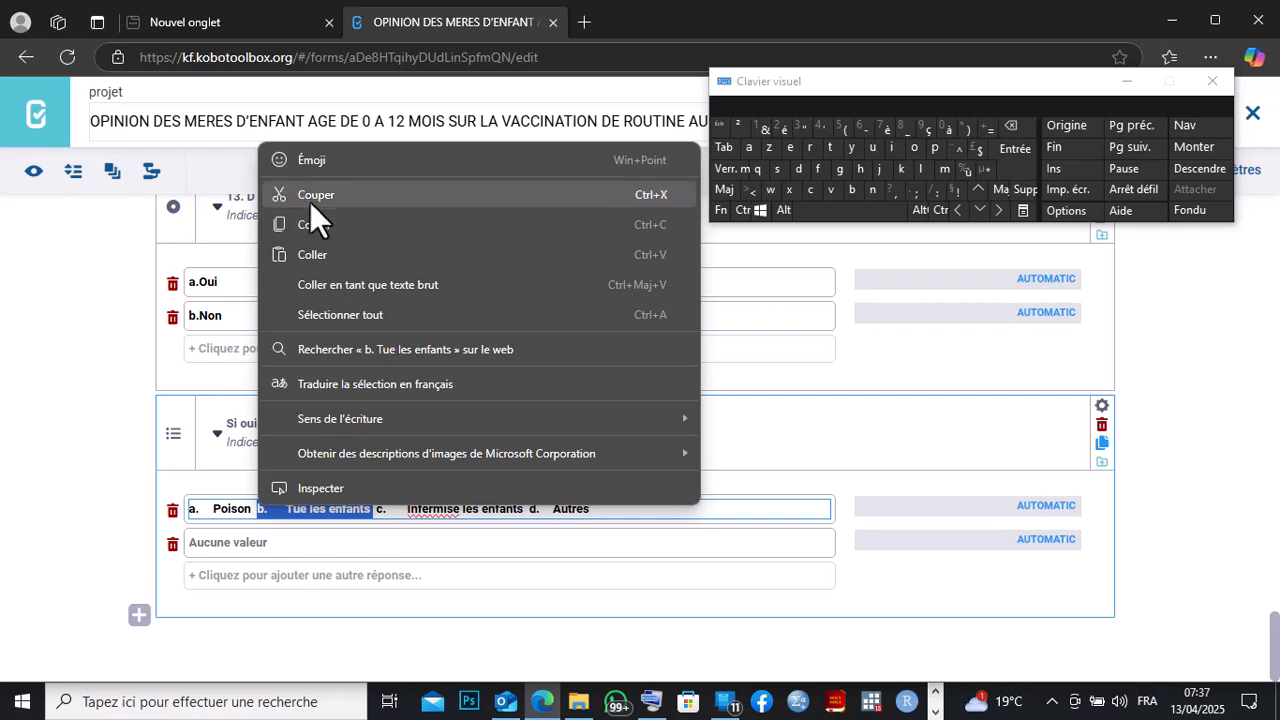
click(314, 196)
click(190, 542)
right_click(190, 542)
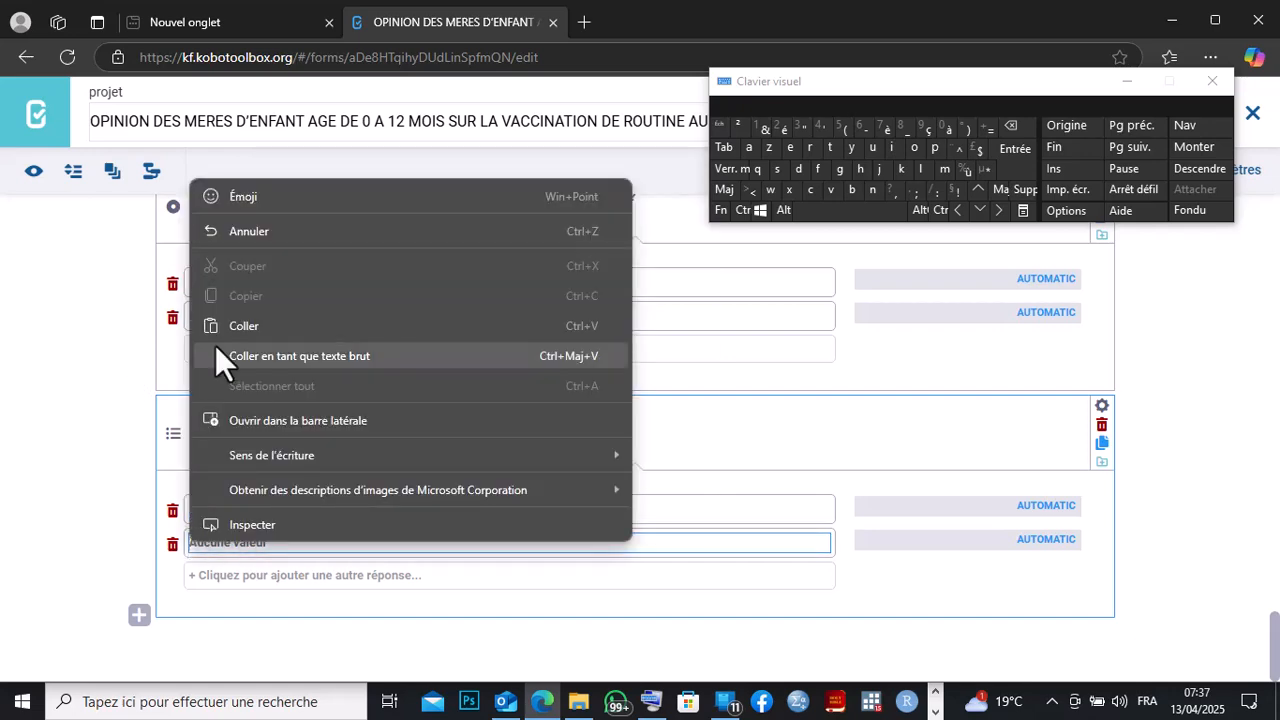
click(218, 327)
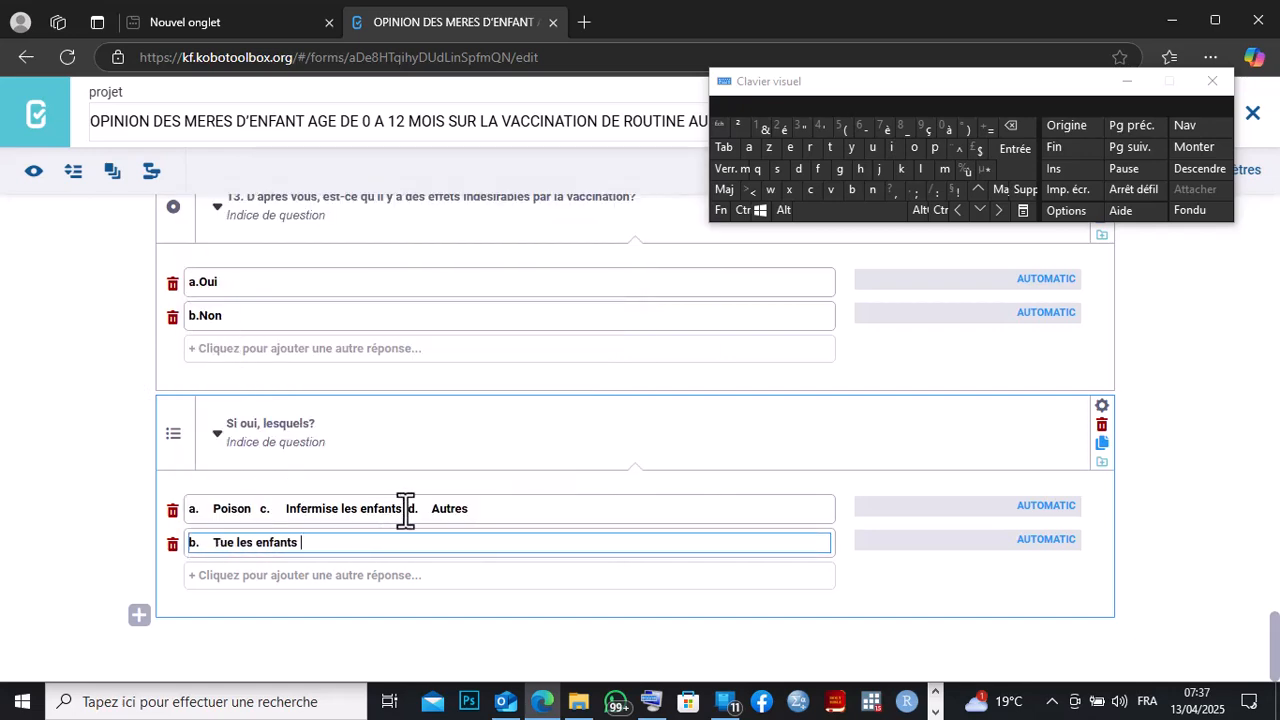
Move 'c. Infermise les enfants' out of the first option into a new third option.
drag(405, 510, 263, 508)
key(ctrl+c)
right_click(263, 508)
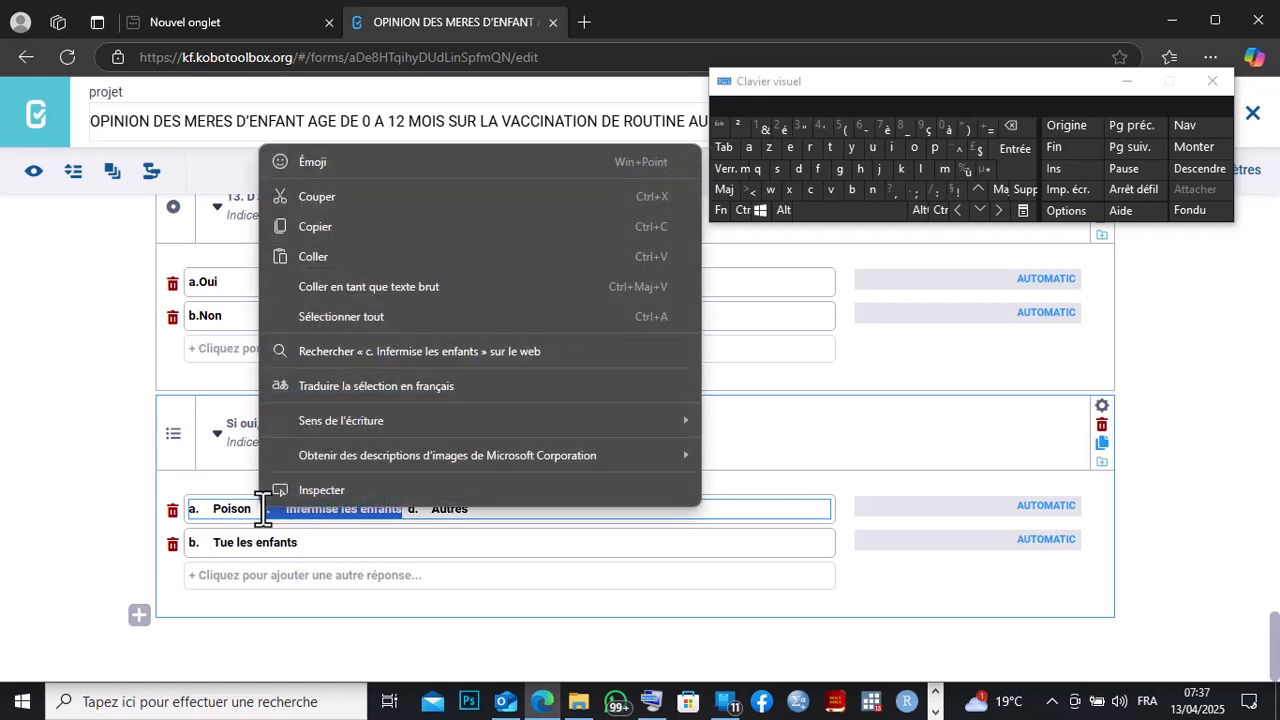
click(325, 206)
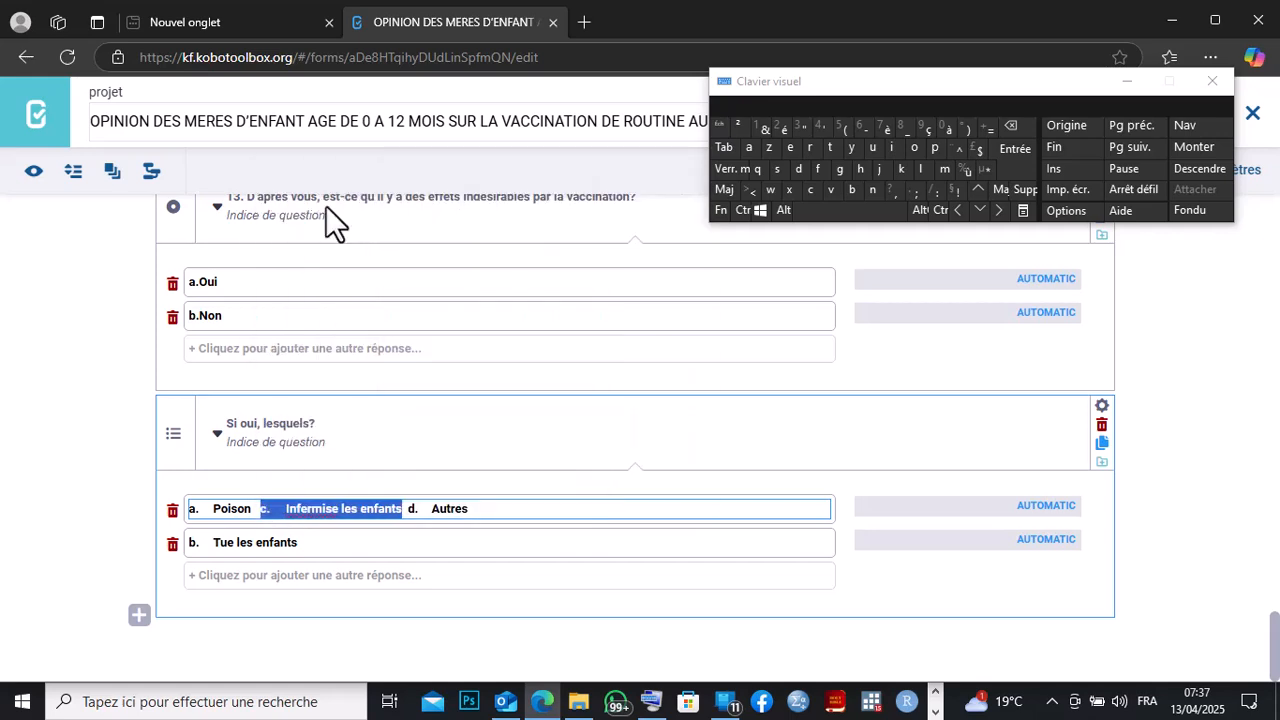
click(240, 578)
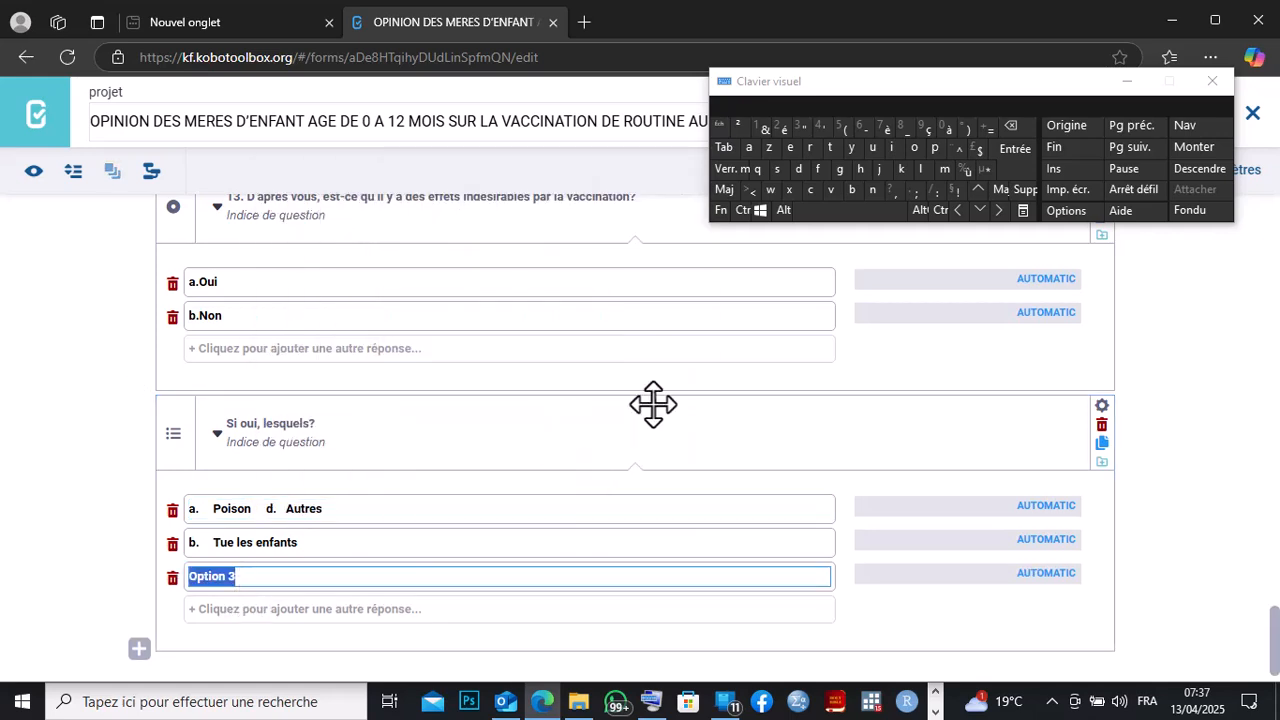
click(1012, 126)
right_click(204, 577)
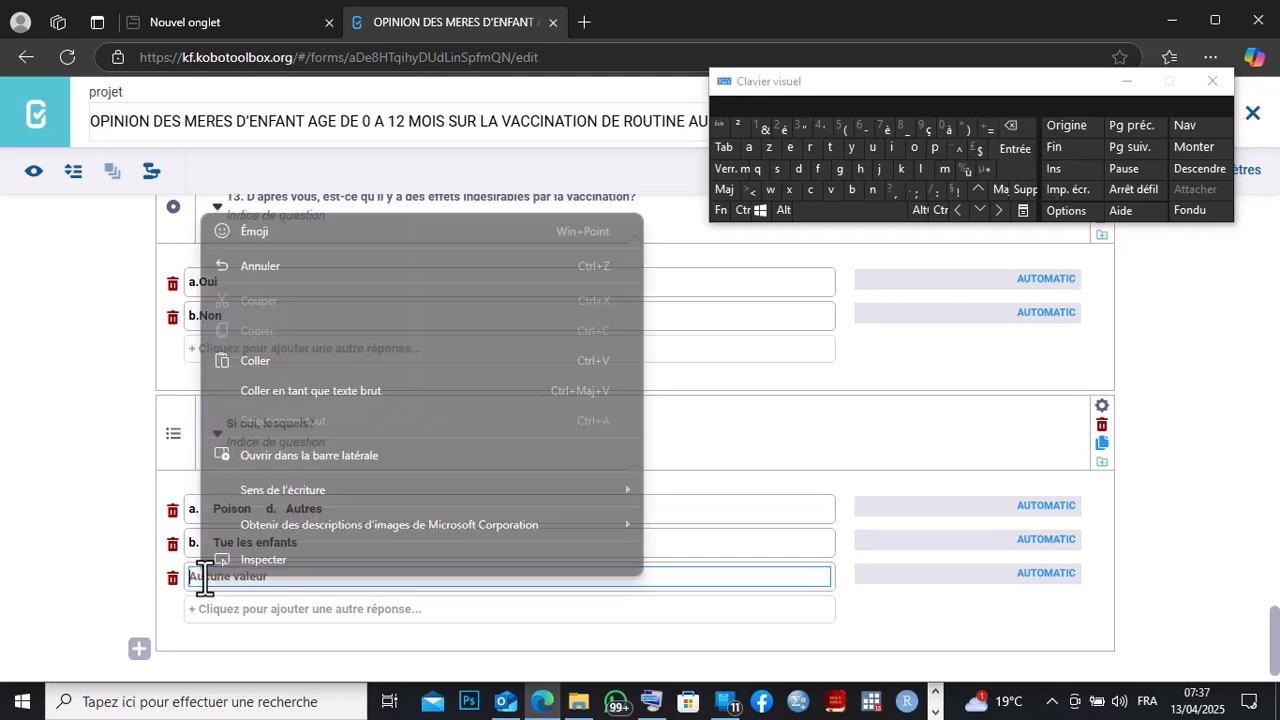
click(239, 358)
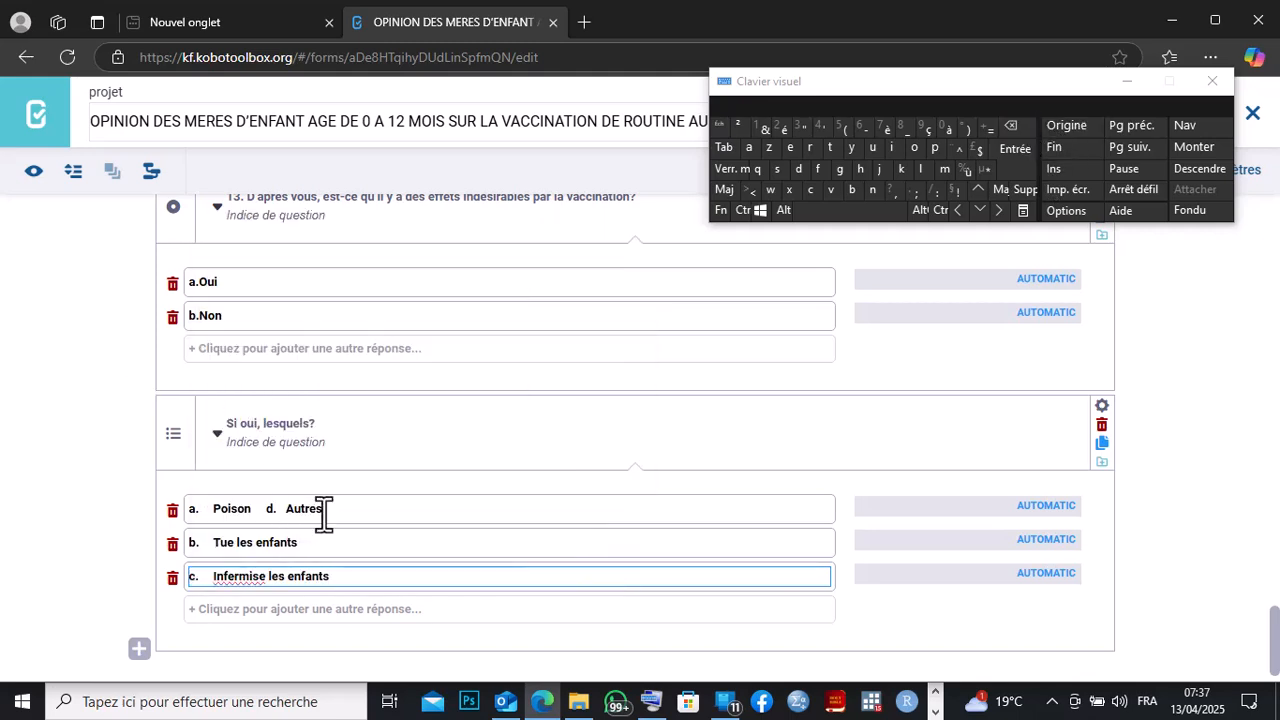
Cut 'd. Autres' out of the first option.
drag(322, 509, 277, 510)
right_click(267, 510)
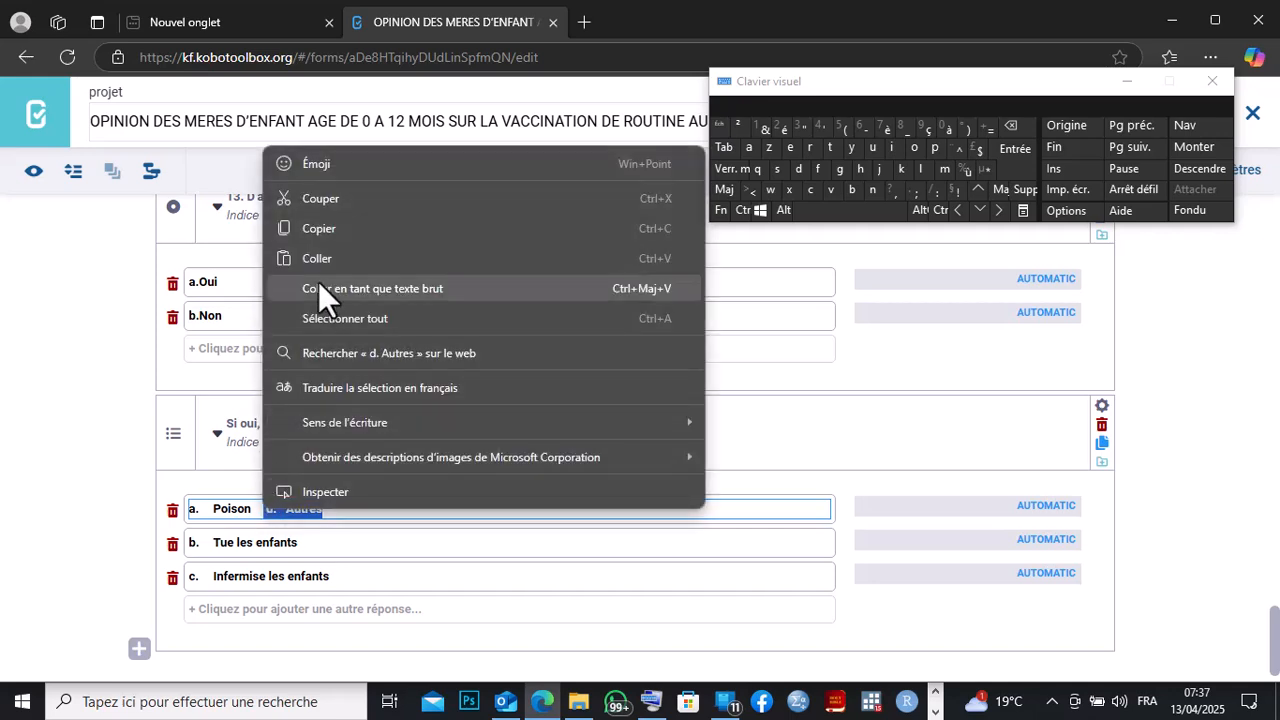
click(320, 199)
click(293, 620)
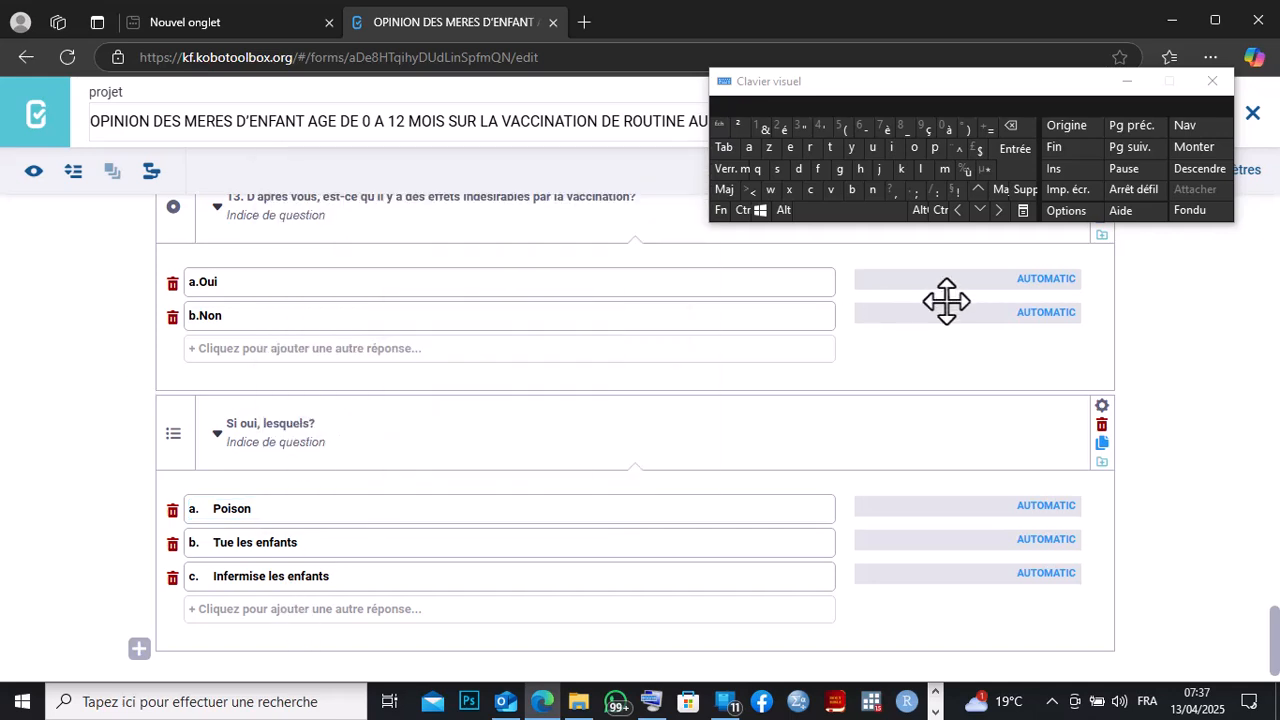
Add a fourth option to 'Si oui, lesquels?' and paste 'd. Autres' into it.
click(1007, 134)
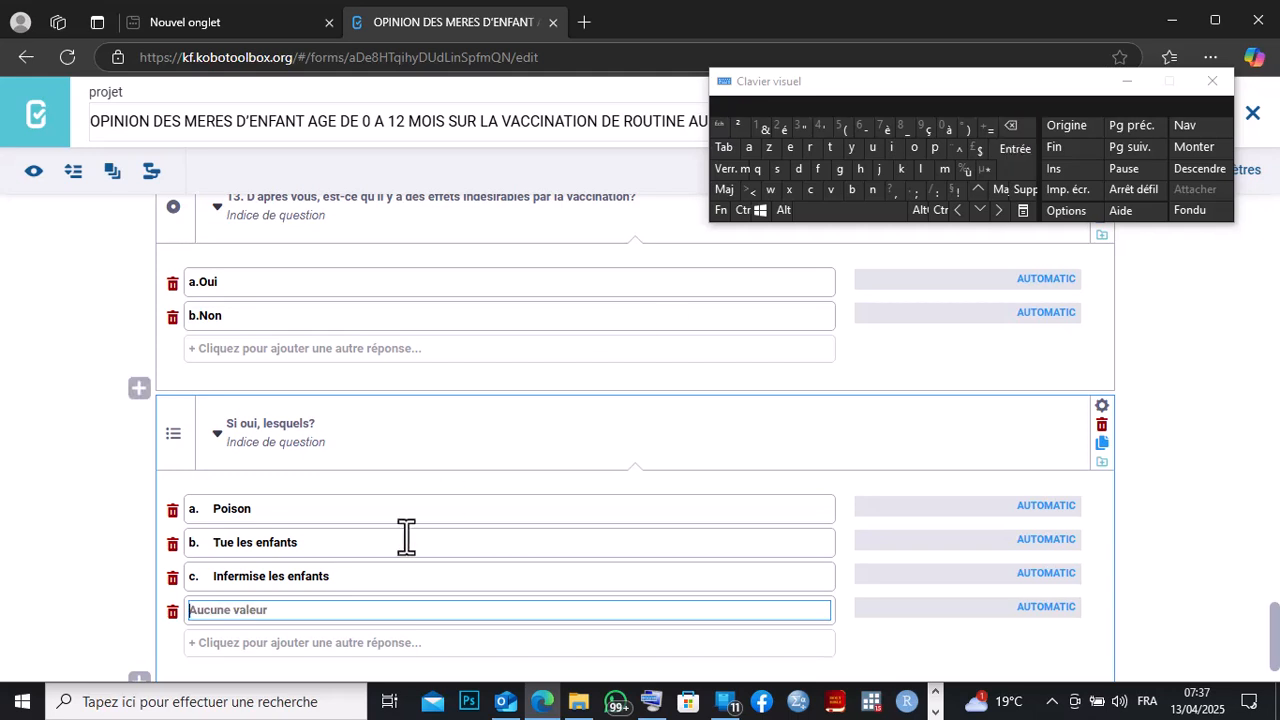
right_click(203, 612)
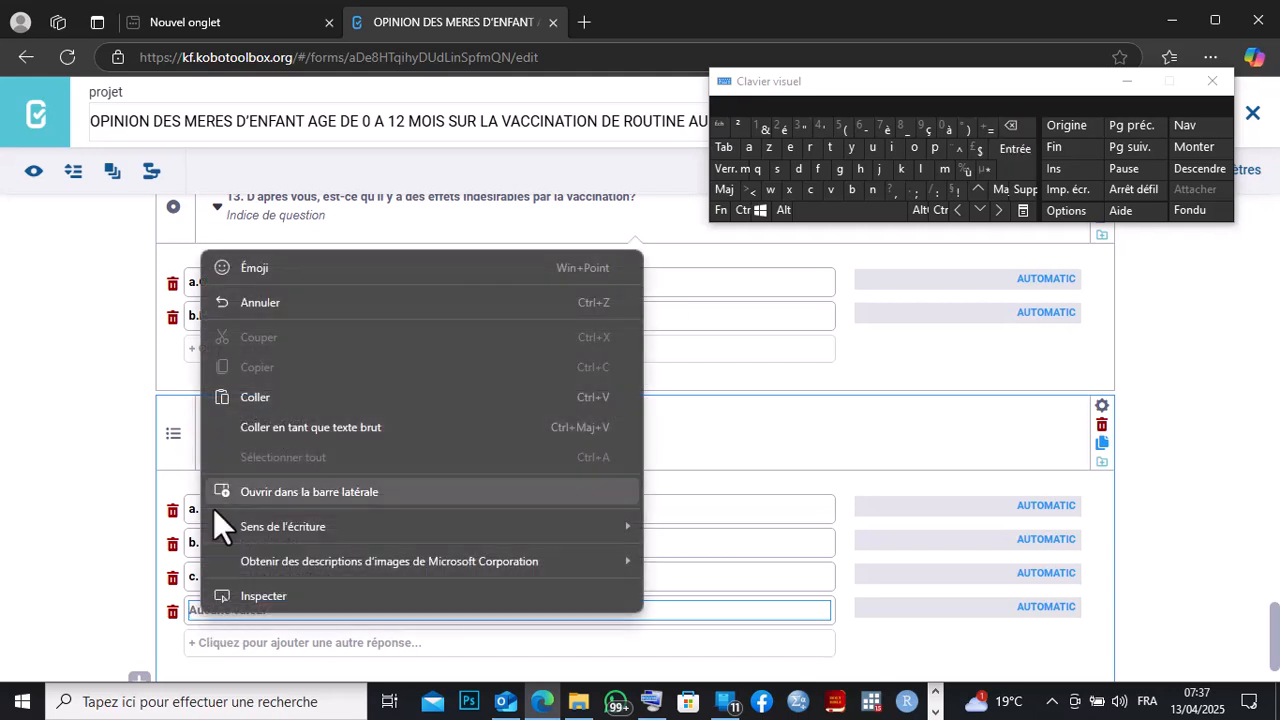
click(251, 388)
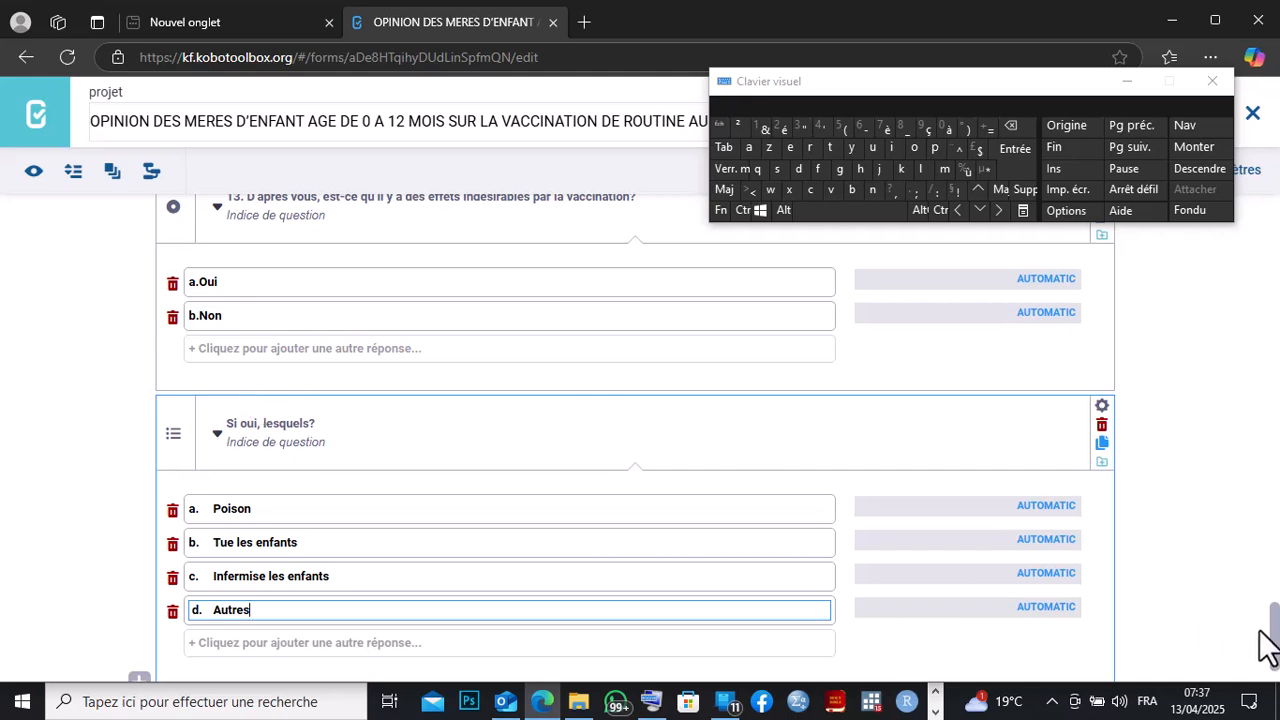
drag(1274, 632, 1274, 630)
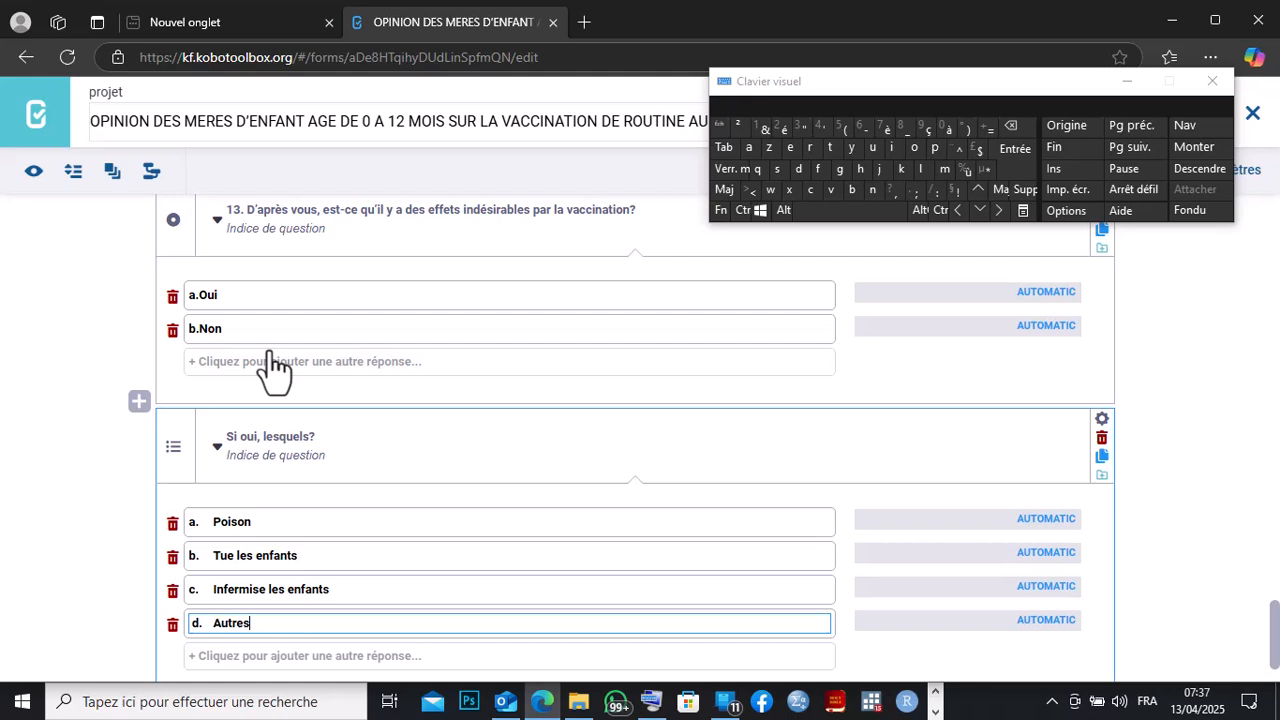
Add skip logic to 'Si oui, lesquels?' so it displays only when question 13 equals 'a.Oui'.
click(1101, 419)
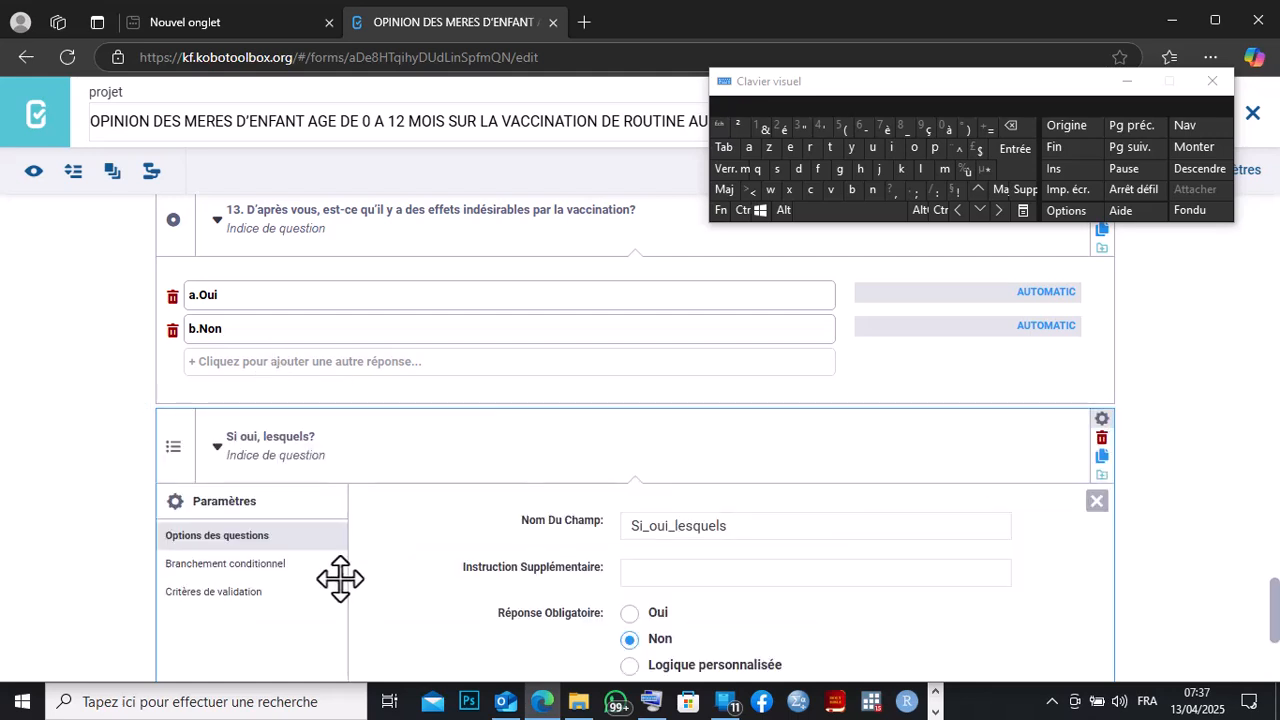
click(240, 566)
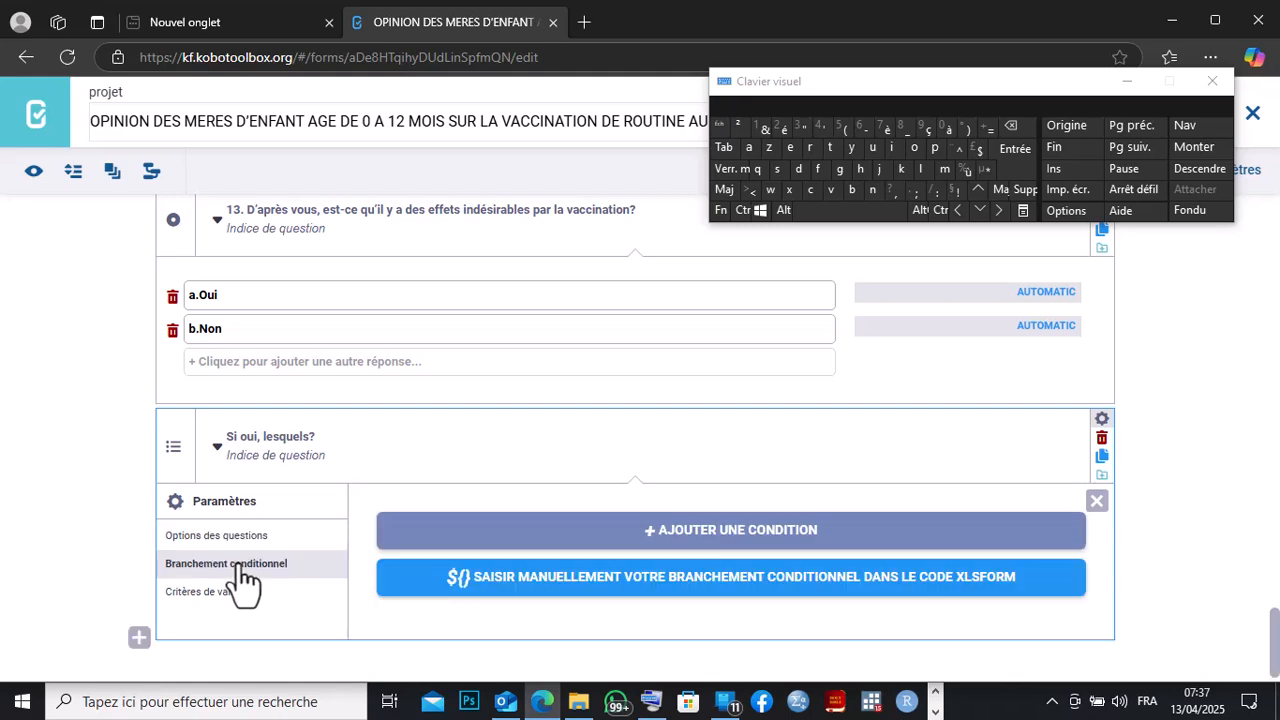
click(600, 531)
click(555, 575)
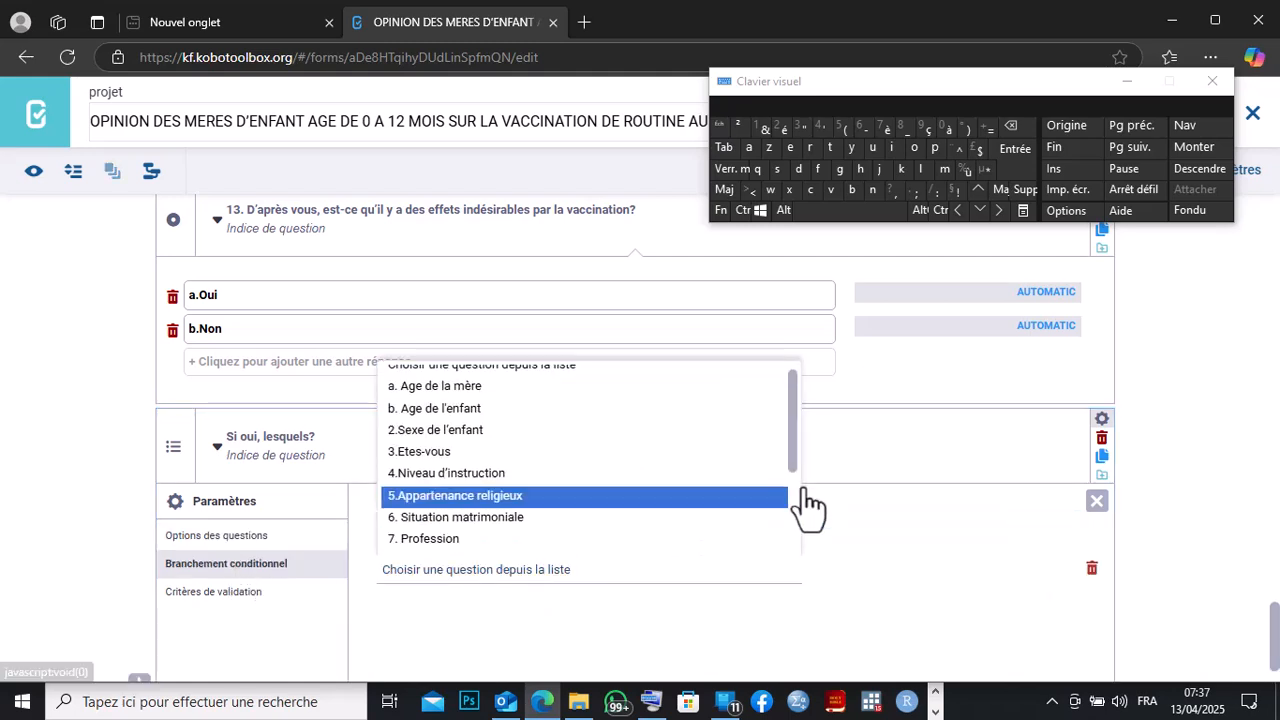
drag(800, 443, 805, 550)
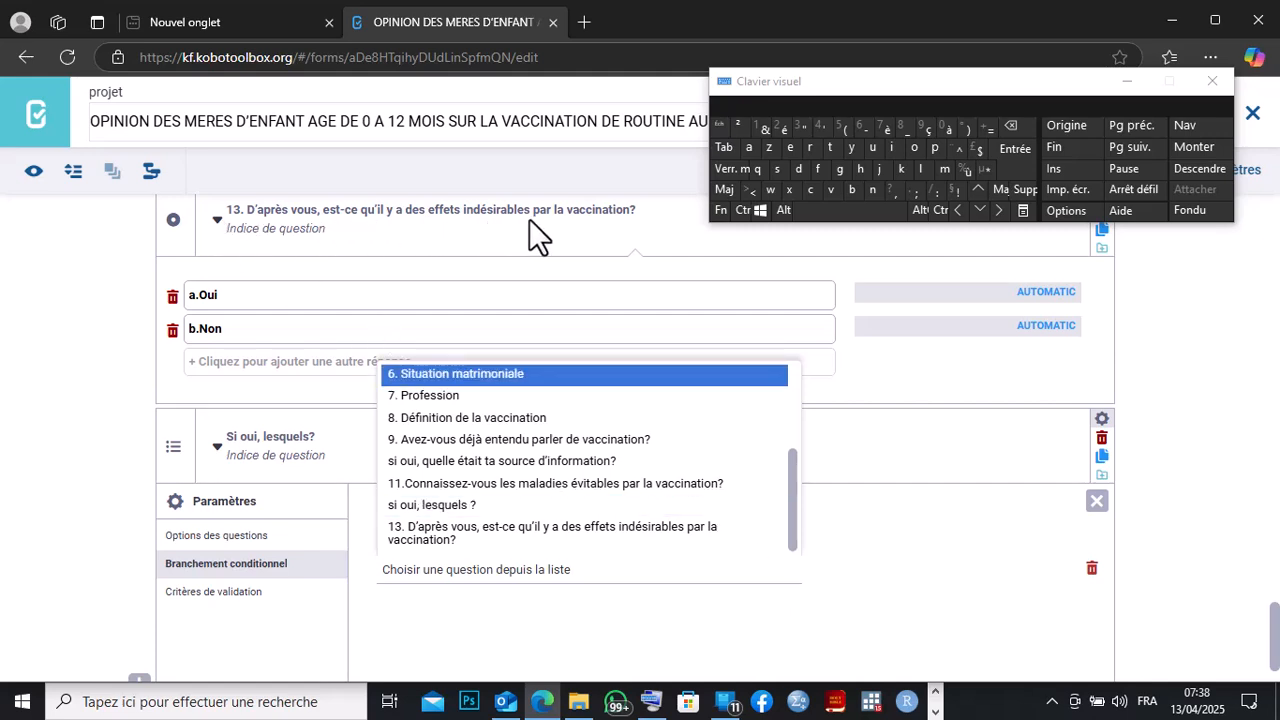
click(508, 538)
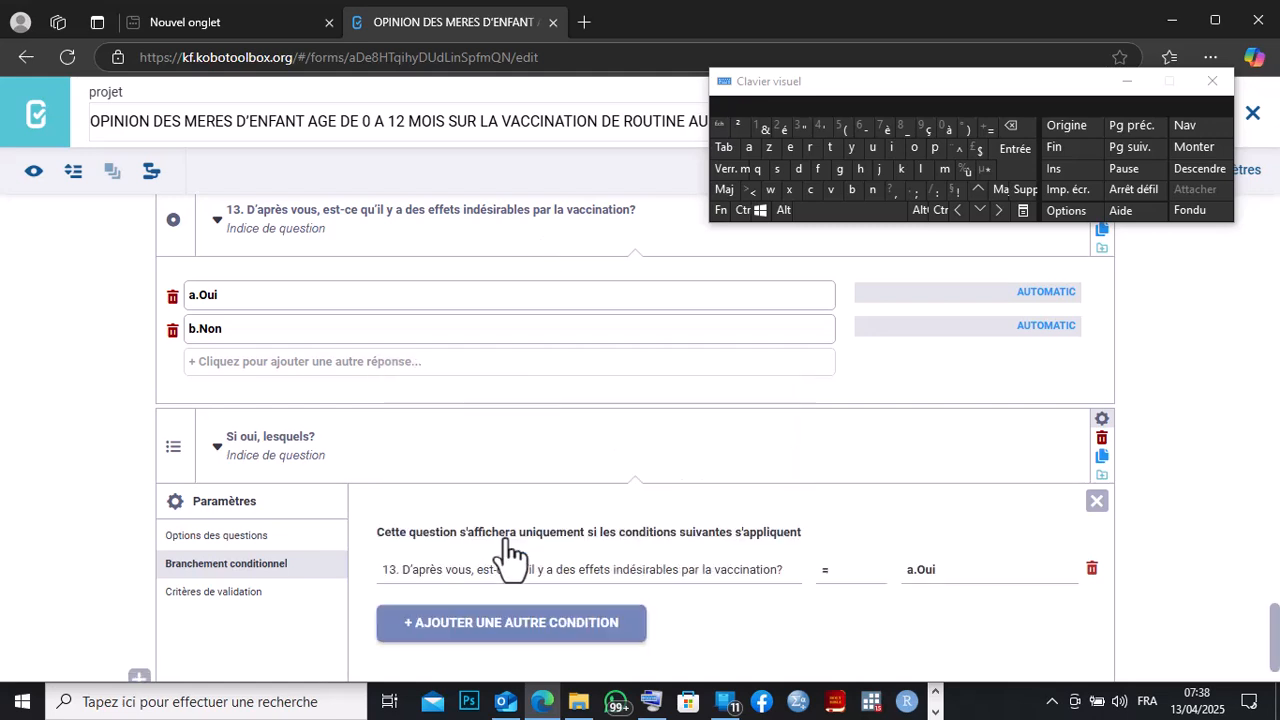
click(950, 575)
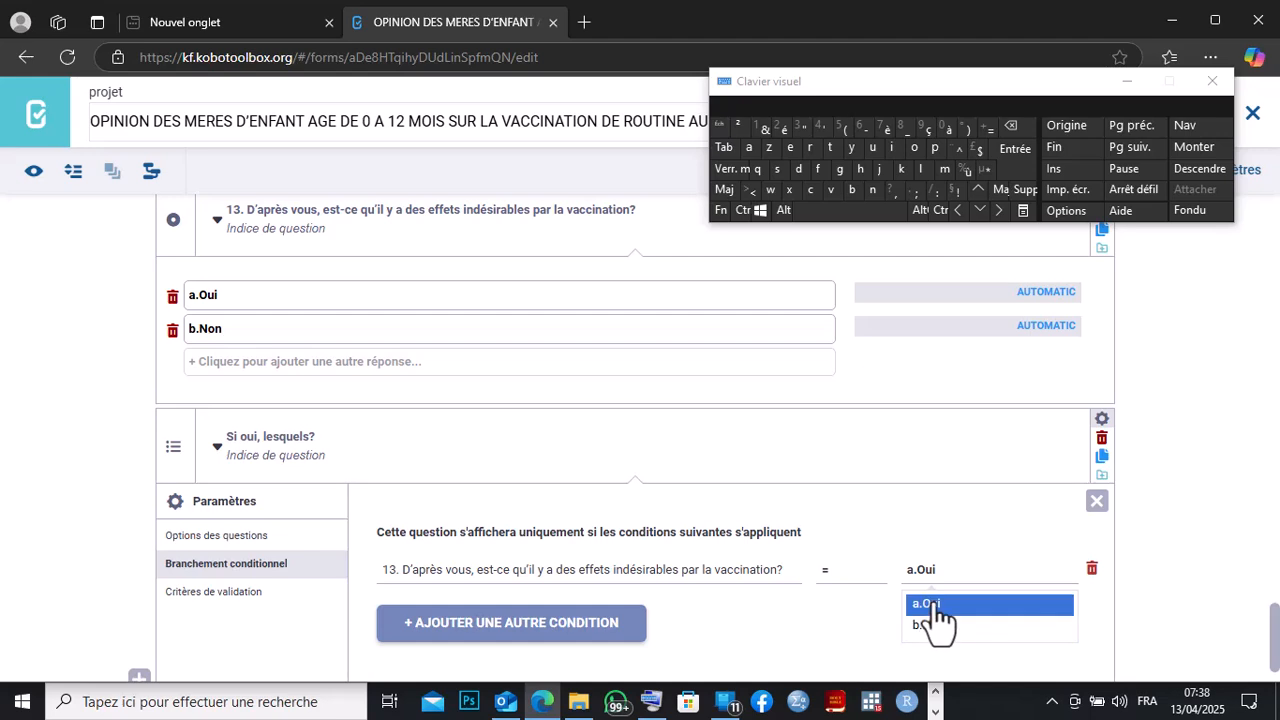
click(939, 566)
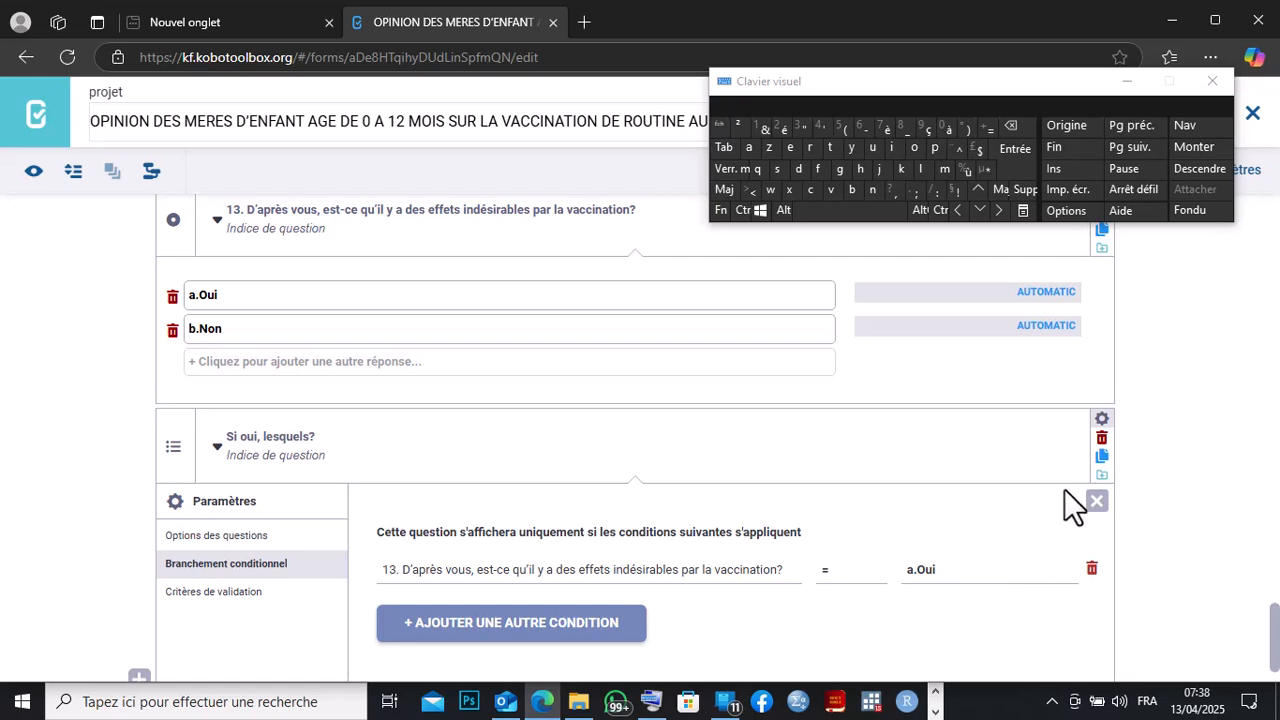
click(1098, 501)
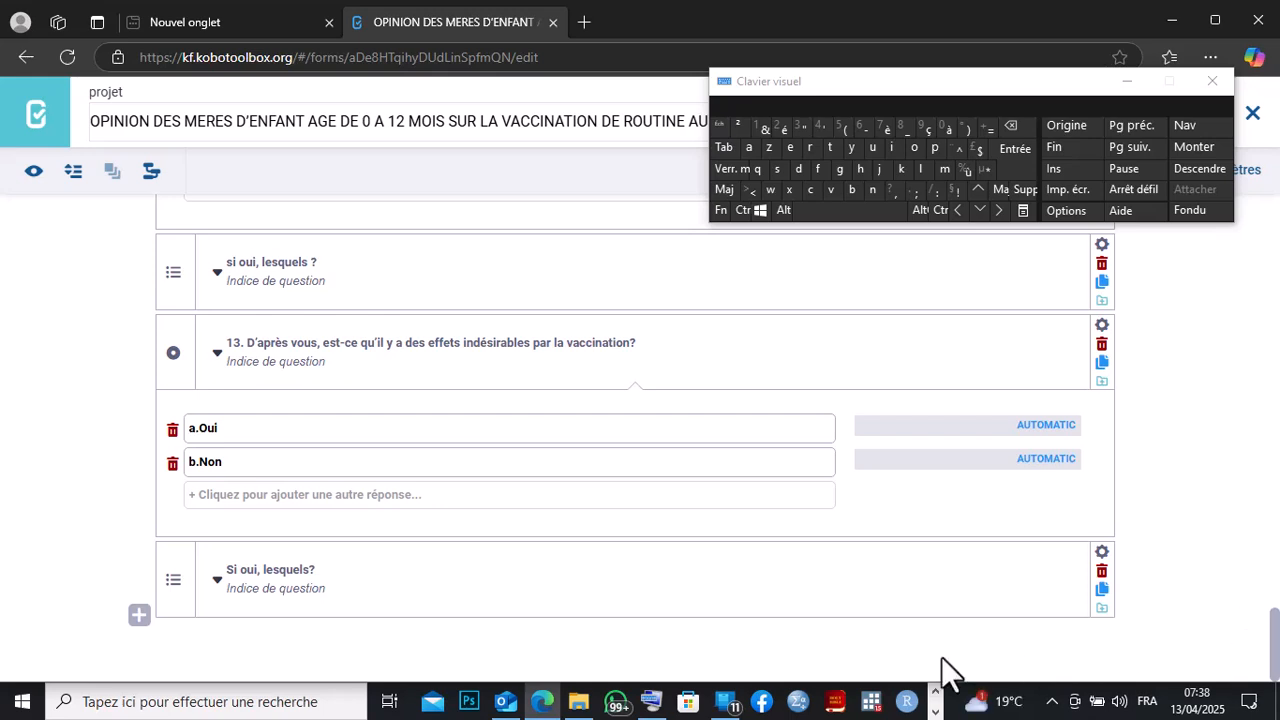
Switch to the Word questionnaire to review the following questions, and return to the KoboToolbox form.
click(937, 711)
click(620, 701)
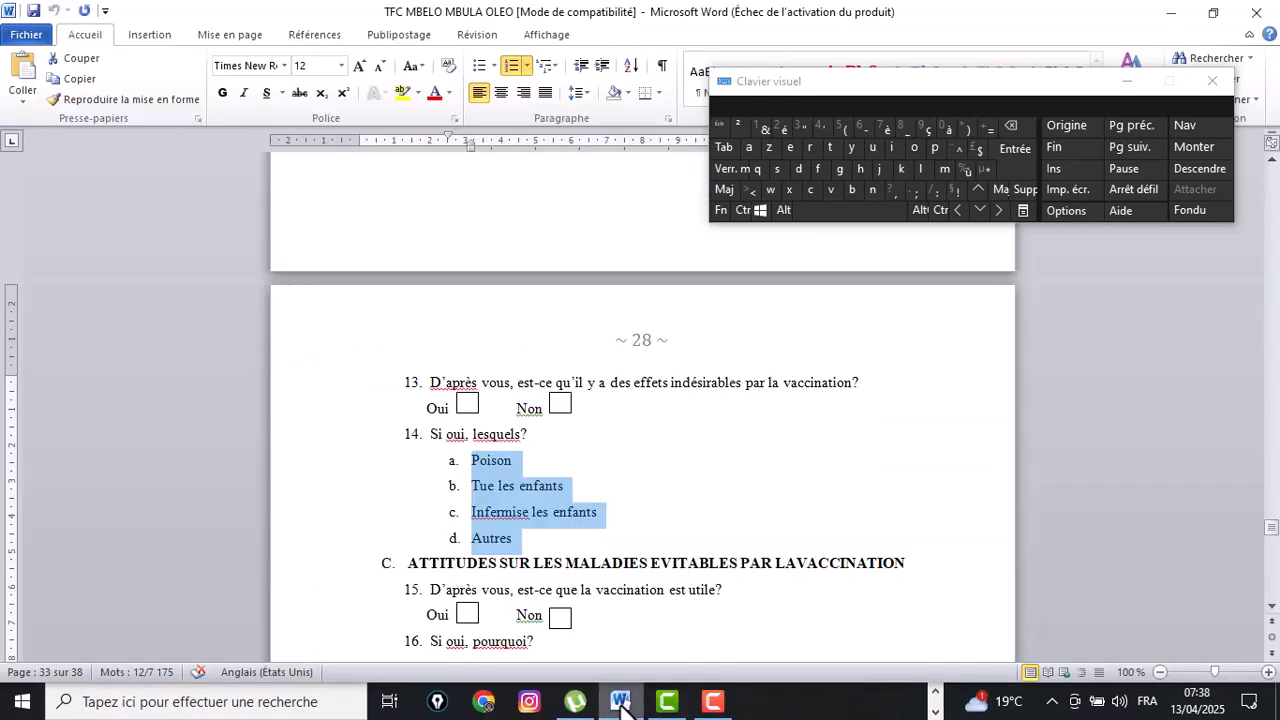
click(732, 503)
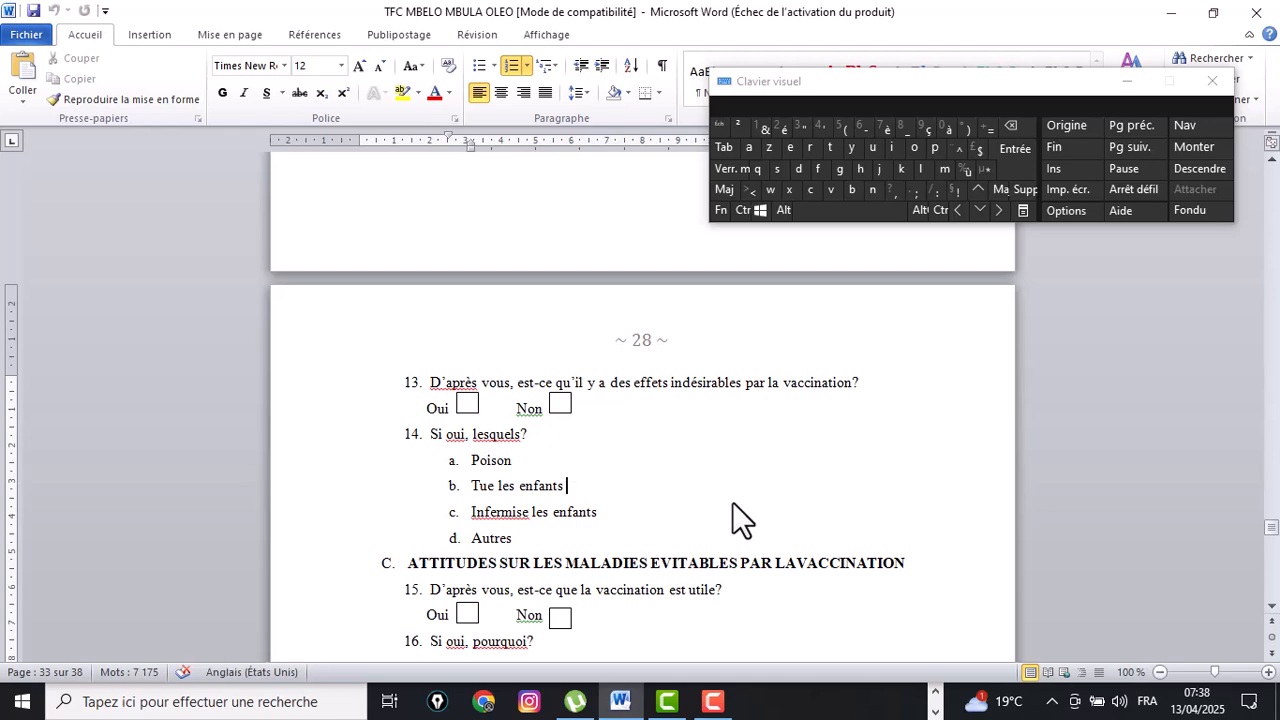
mouse_move(1269, 530)
mouse_down()
mouse_move(1269, 512)
mouse_move(1269, 524)
mouse_up()
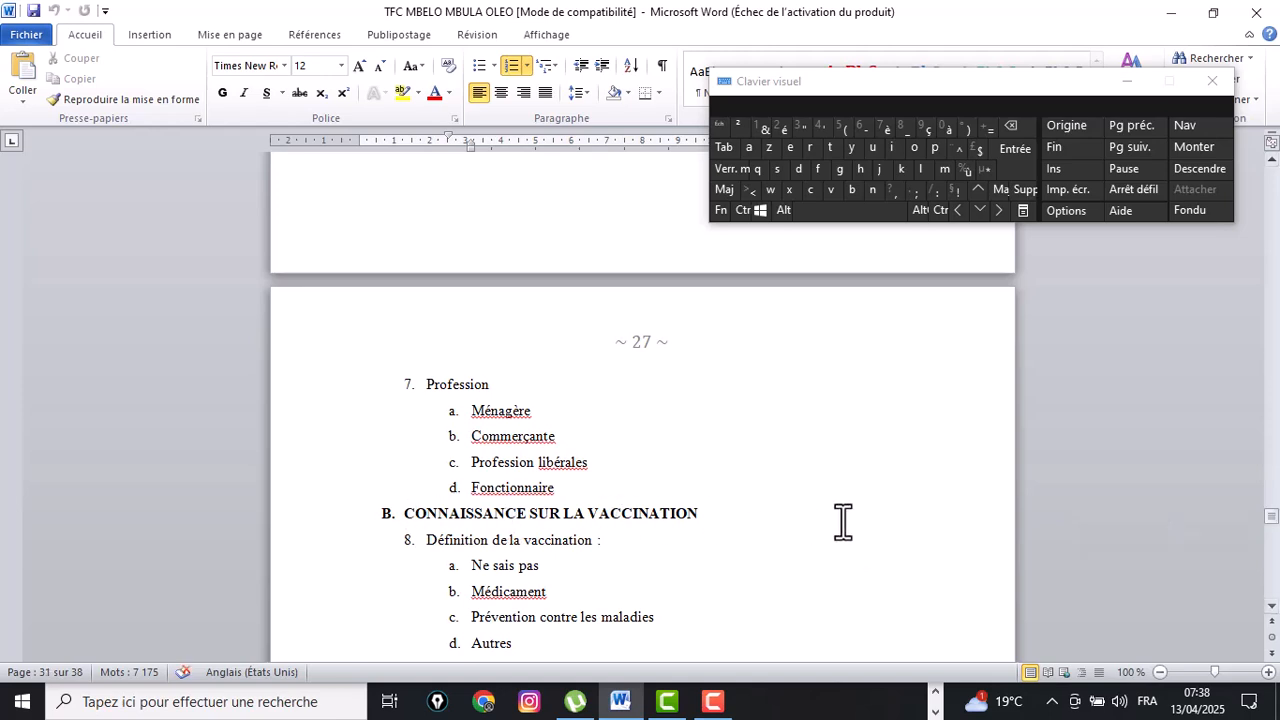
drag(1271, 514, 1275, 541)
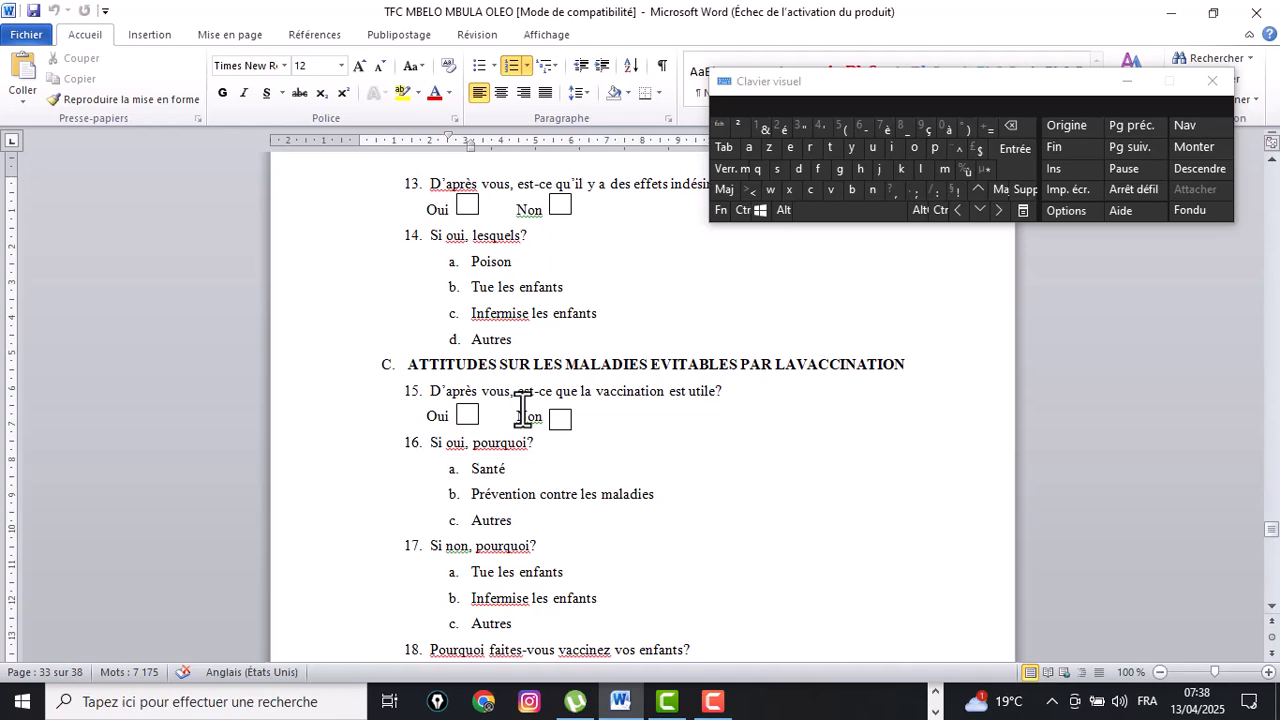
click(937, 702)
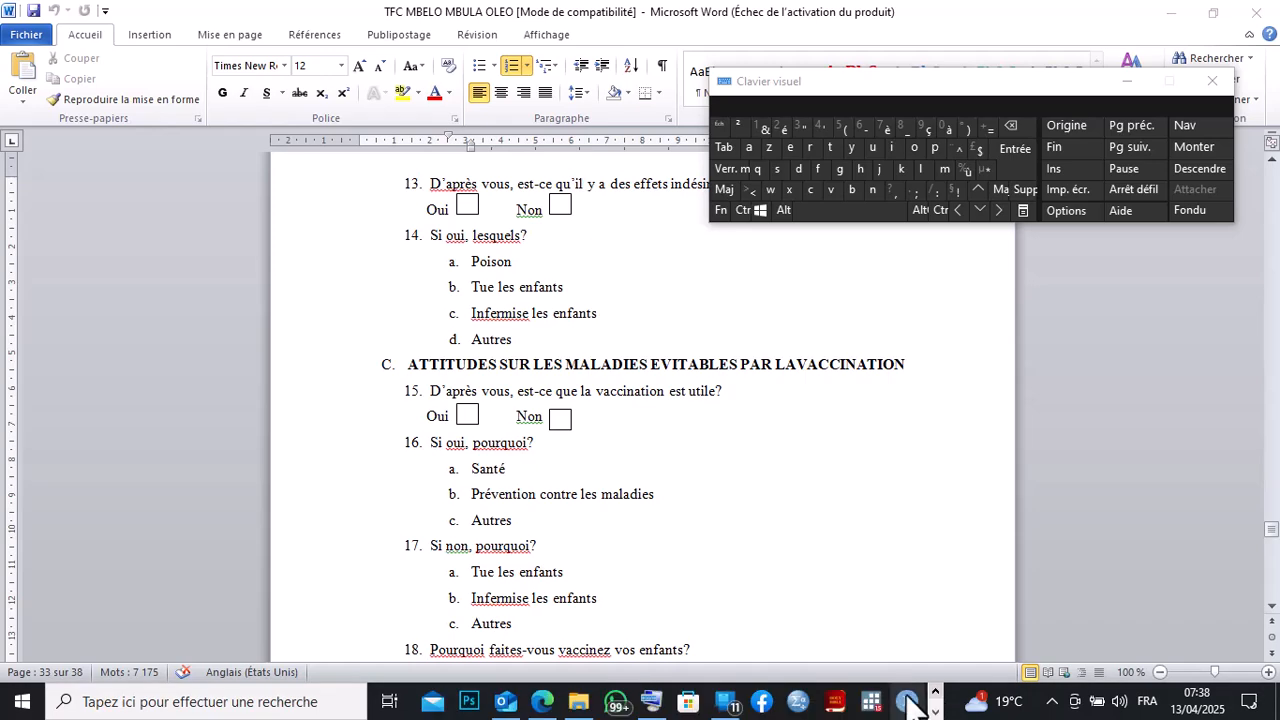
click(542, 703)
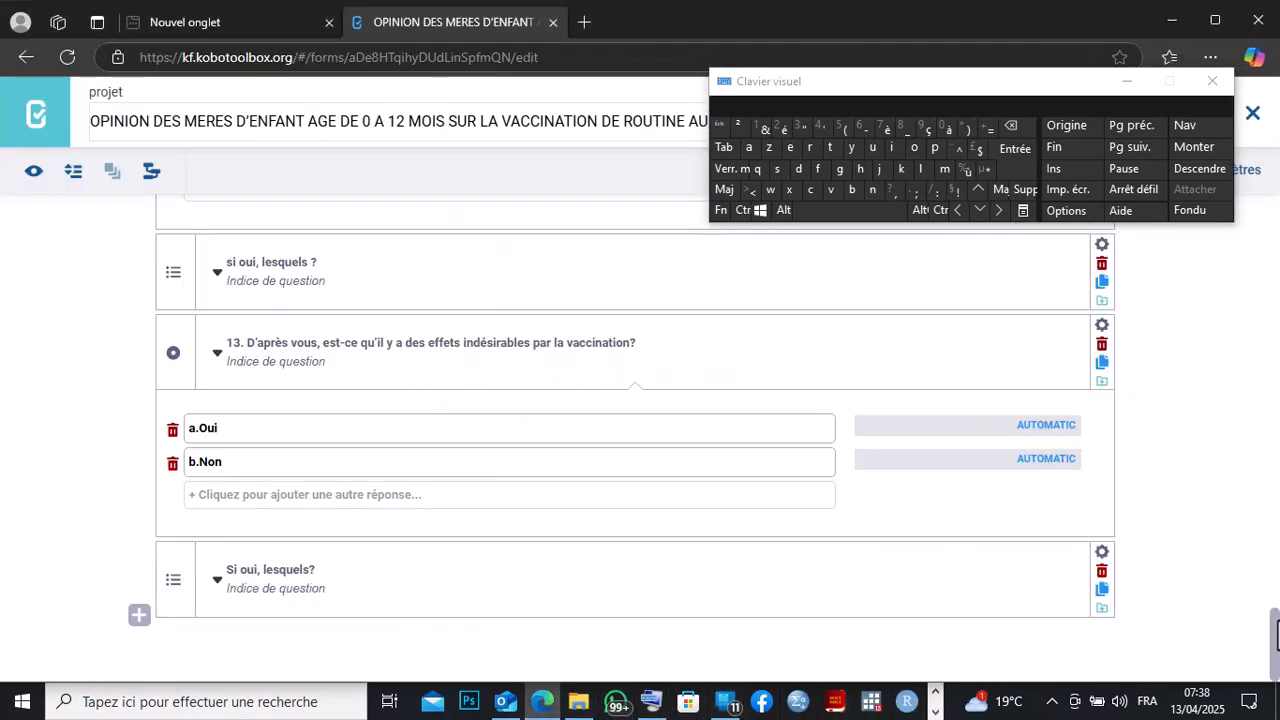
drag(1274, 635, 1262, 664)
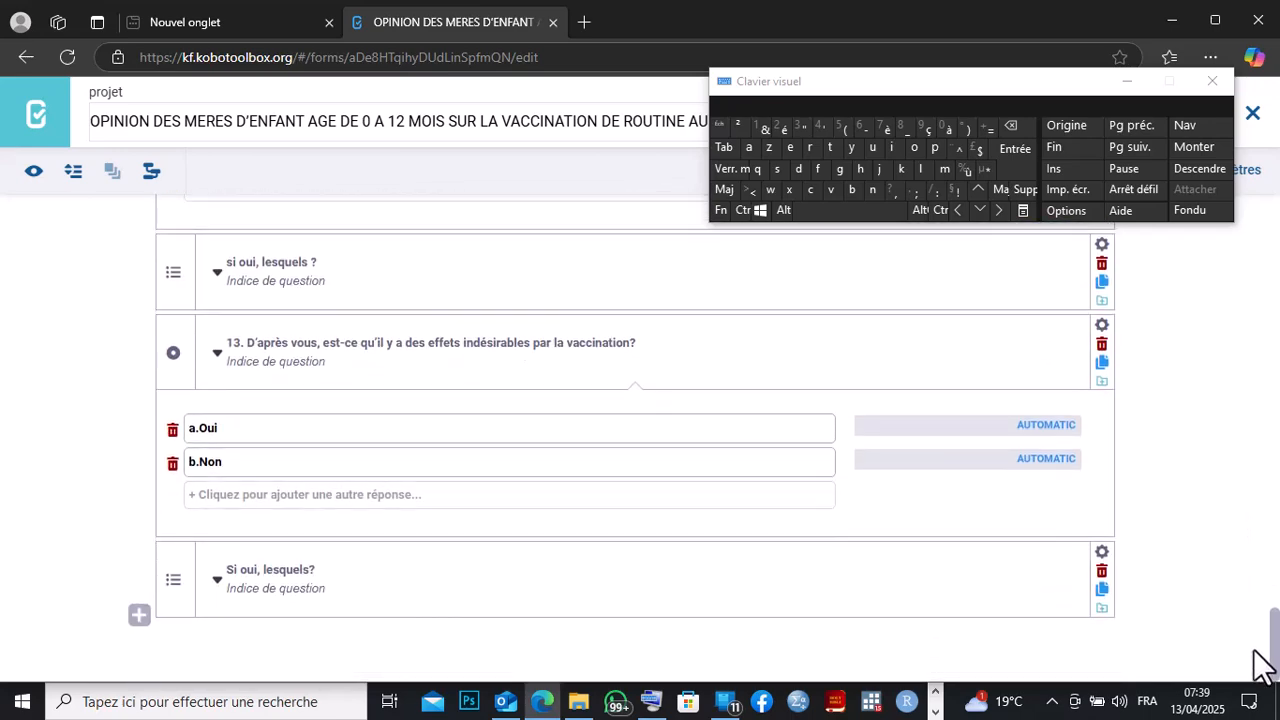